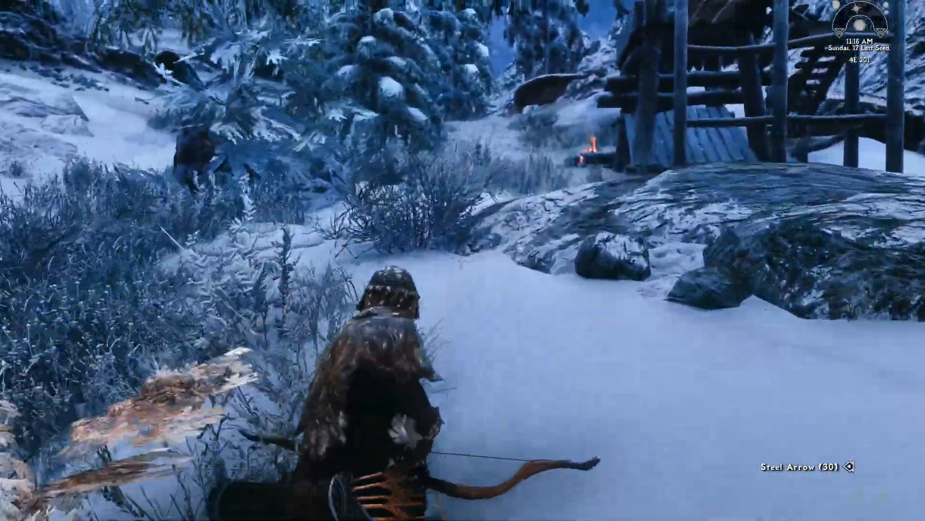
{"action": "key", "text": "w"}
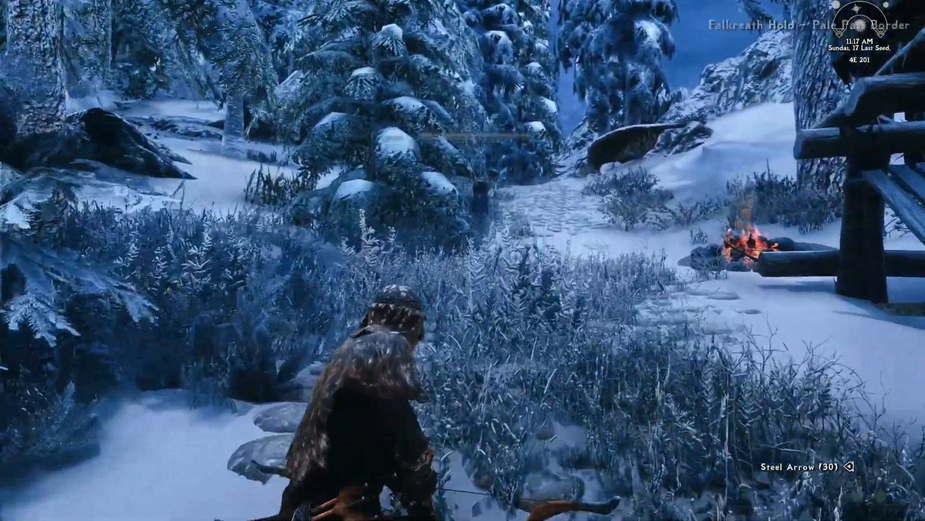
{"action": "key", "text": "w"}
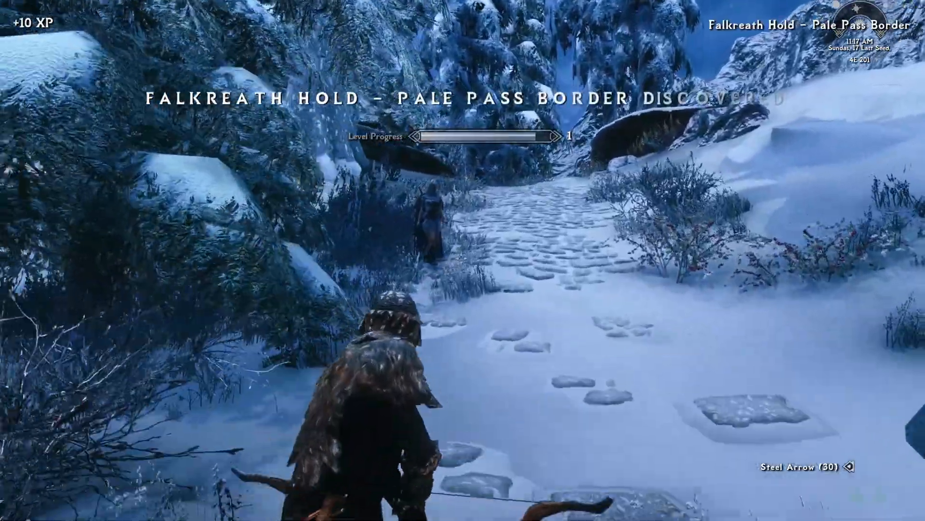
{"action": "key", "text": "w"}
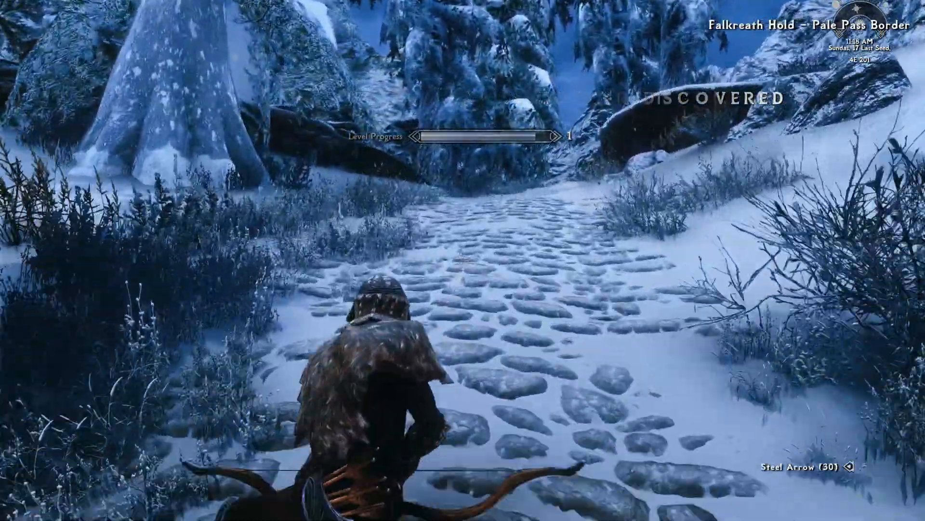
{"action": "key", "text": "w"}
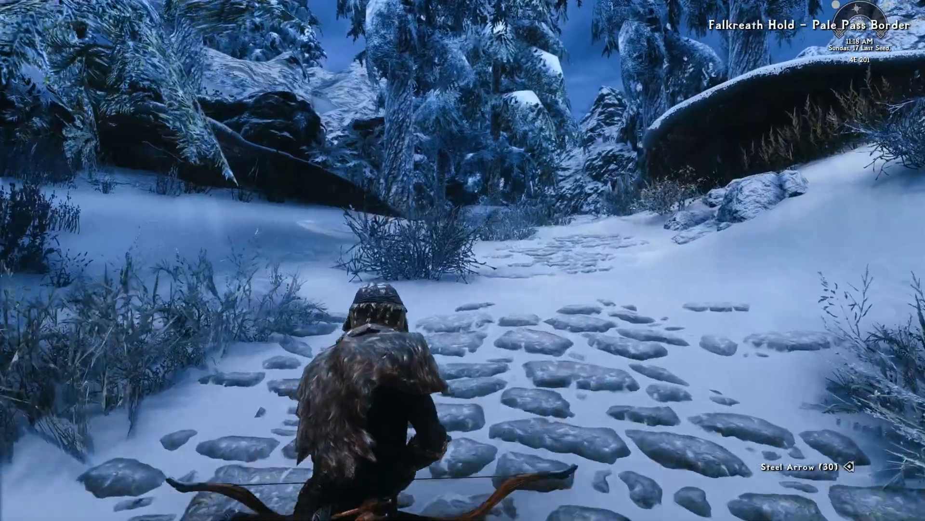
{"action": "key", "text": "w"}
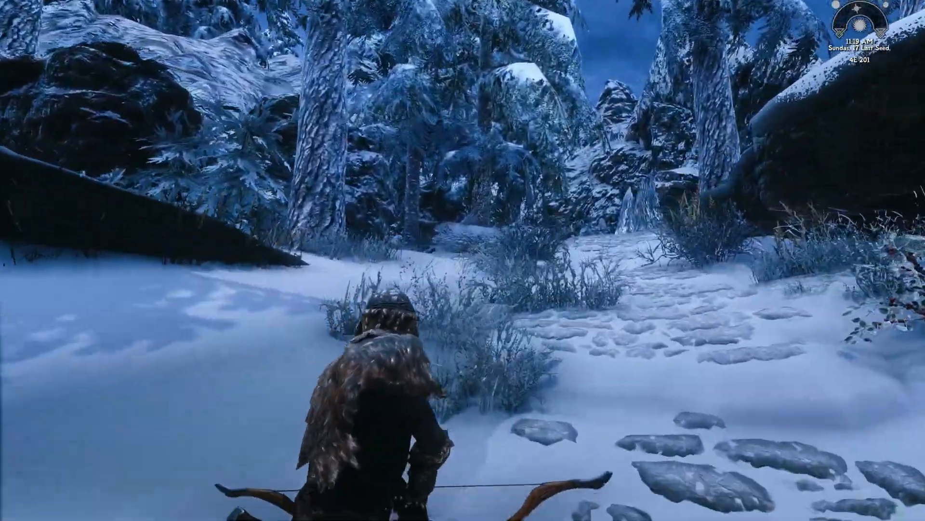
{"action": "key", "text": "w"}
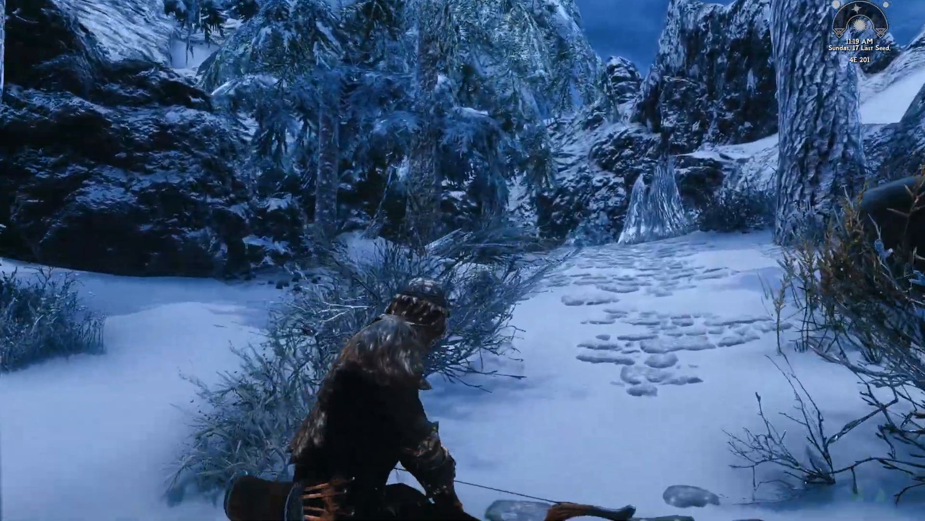
{"action": "key", "text": "w"}
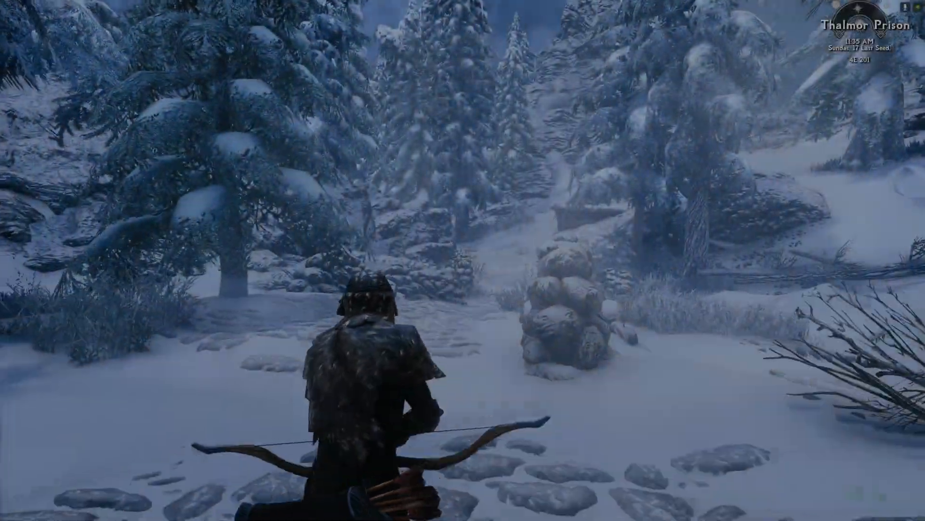
{"action": "key", "text": "w"}
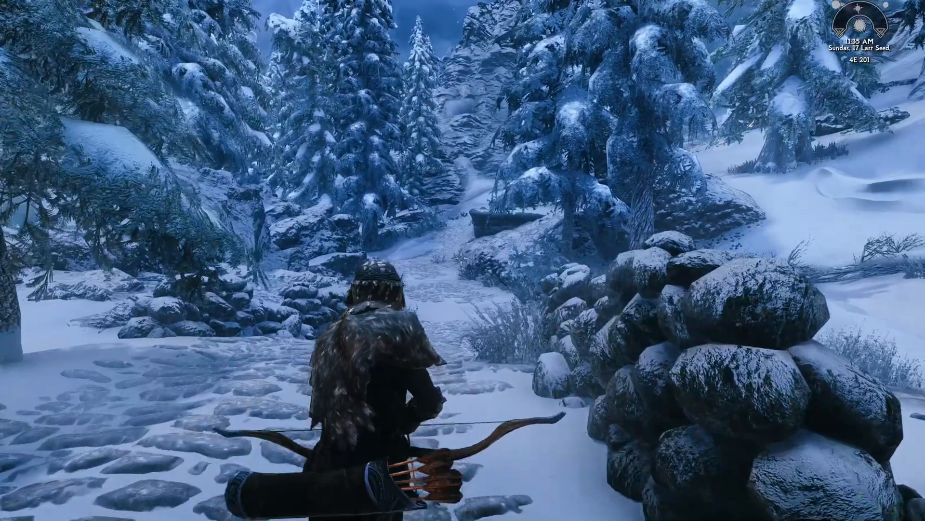
{"action": "key", "text": "w"}
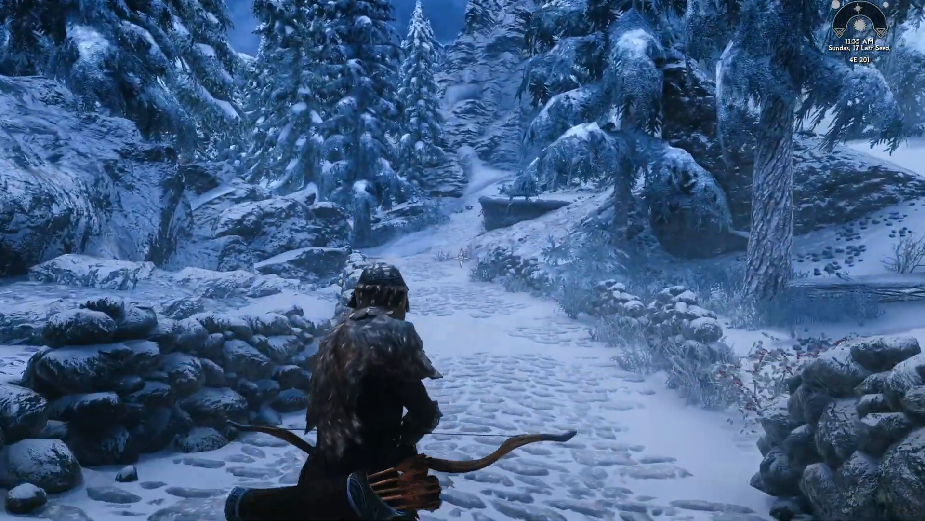
{"action": "key", "text": "w"}
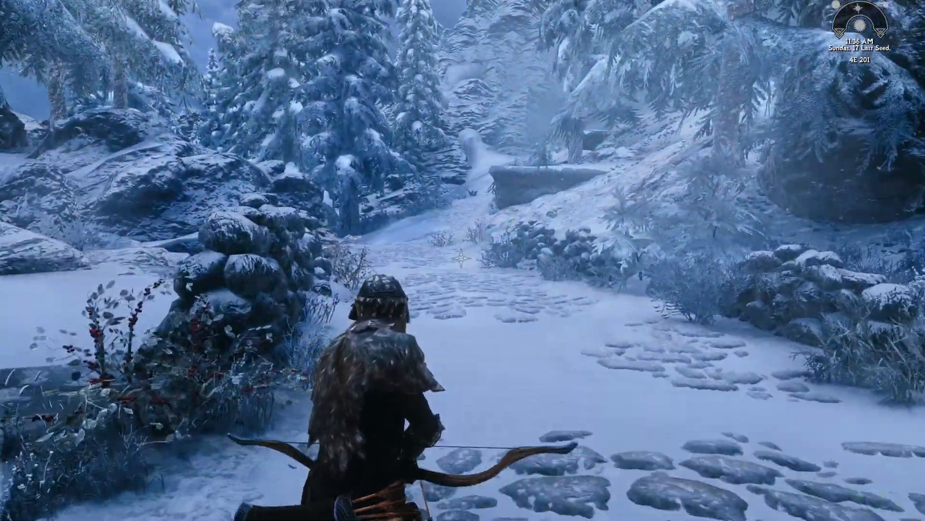
{"action": "key", "text": "w"}
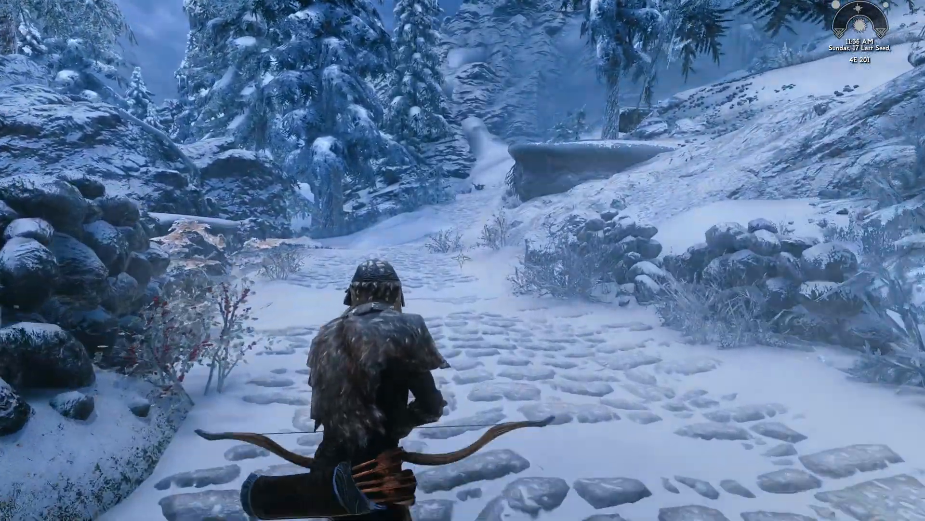
{"action": "key", "text": "w"}
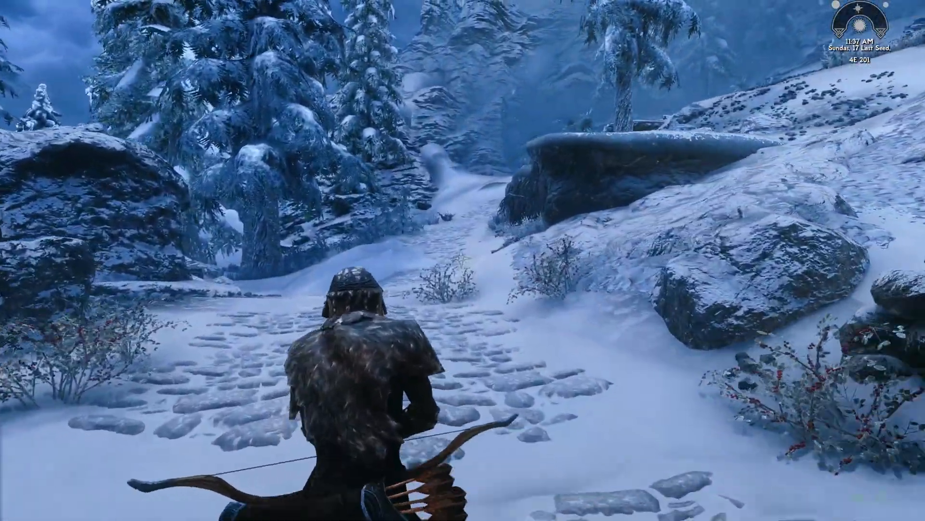
{"action": "key", "text": "w"}
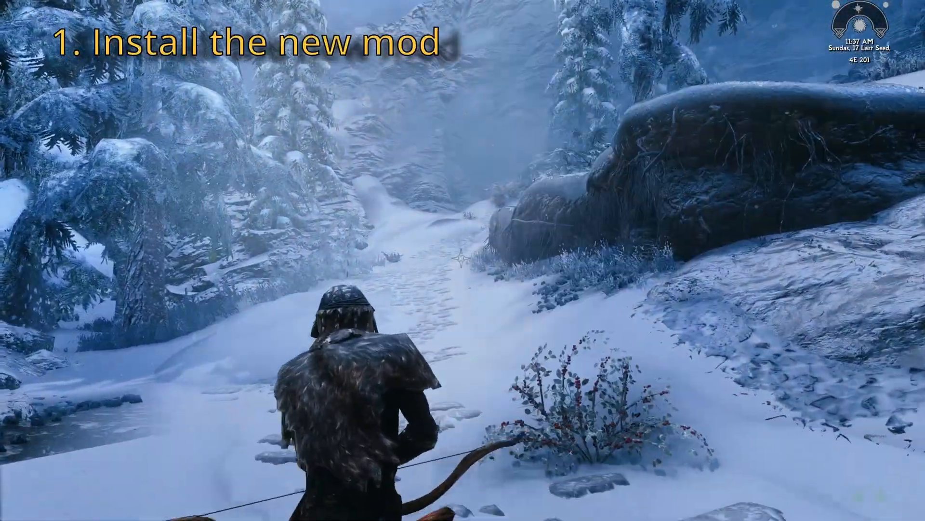
{"action": "key", "text": "w"}
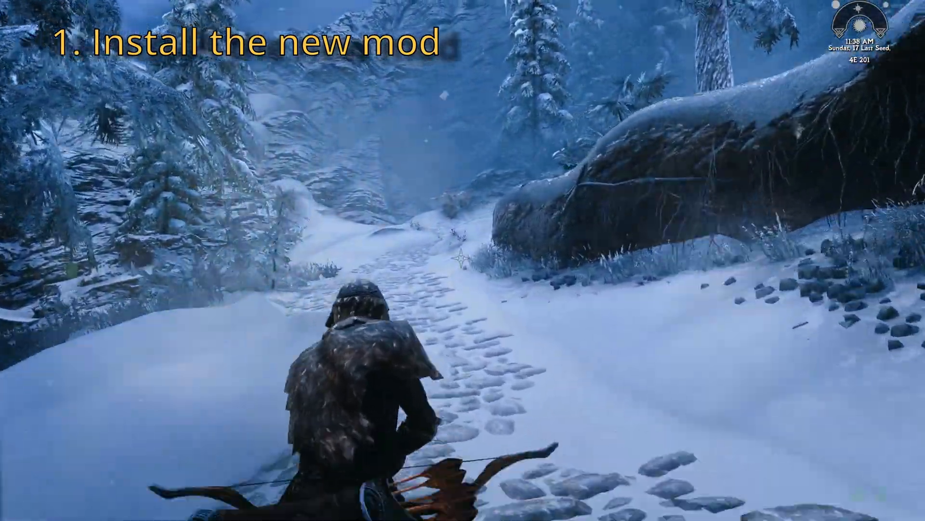
{"action": "key", "text": "w"}
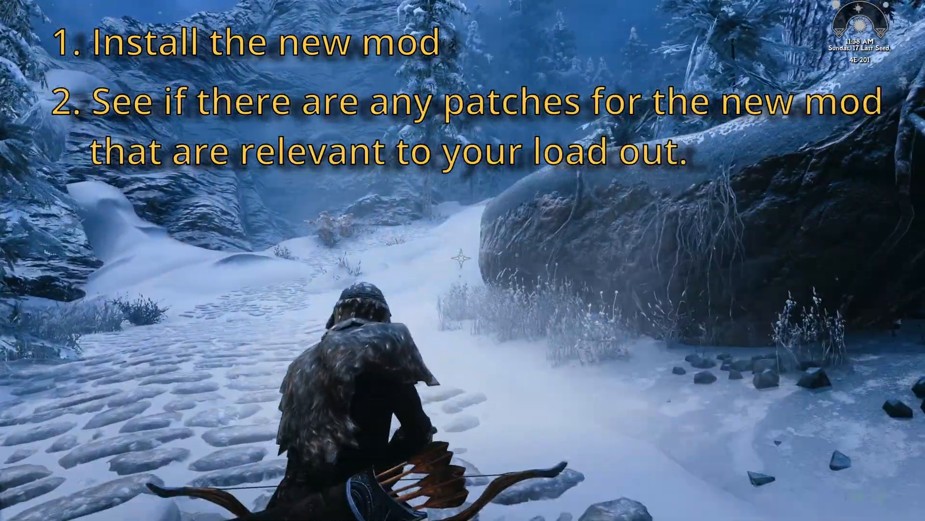
{"action": "key", "text": "w"}
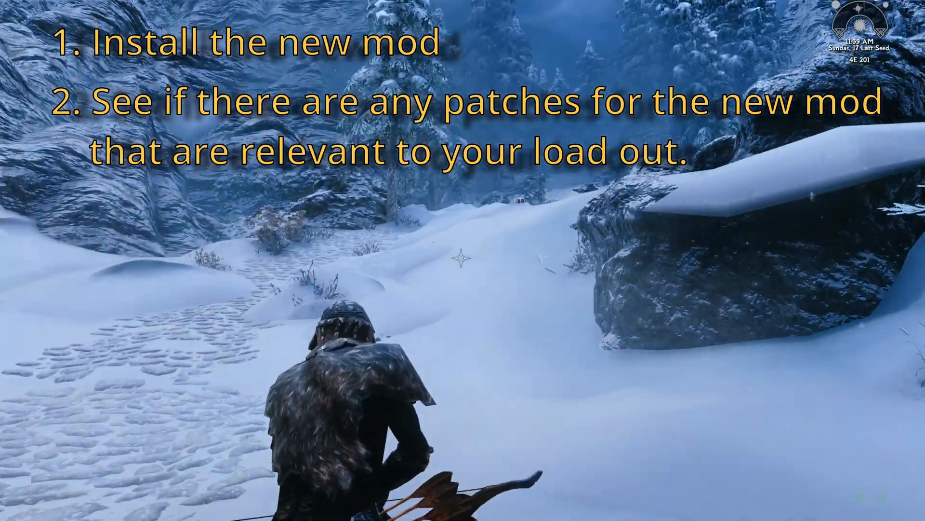
{"action": "key", "text": "w"}
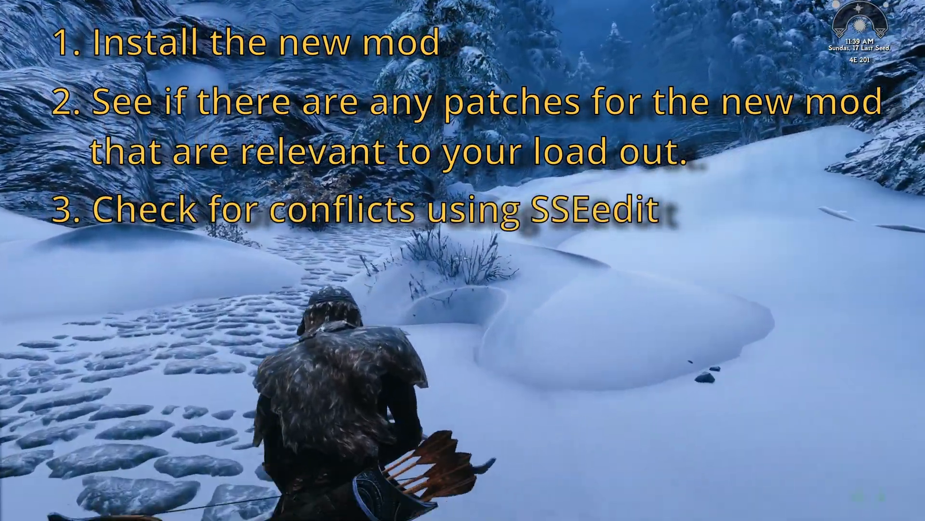
{"action": "key", "text": "w"}
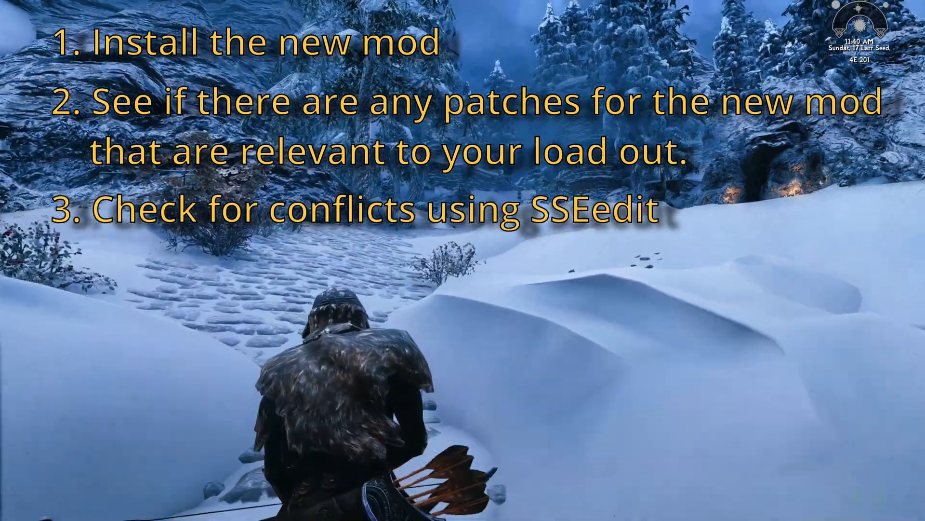
{"action": "key", "text": "w"}
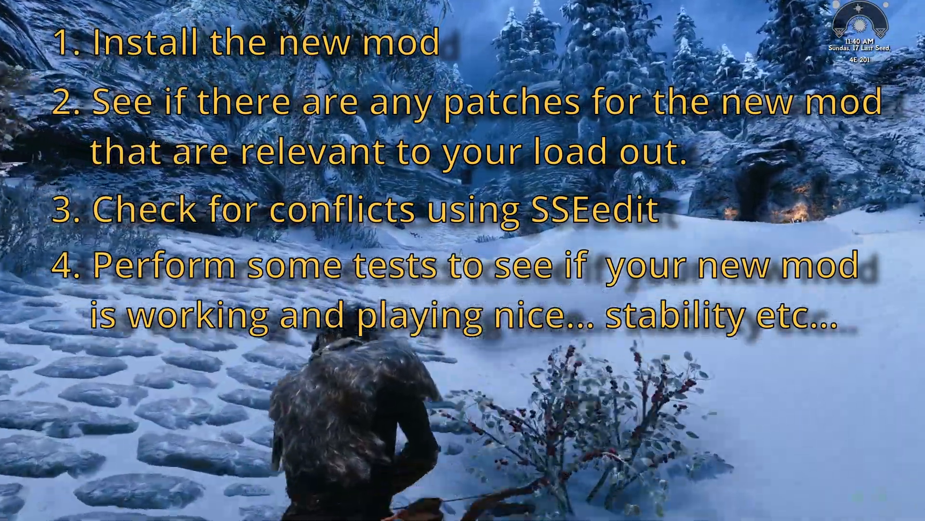
{"action": "key", "text": "w"}
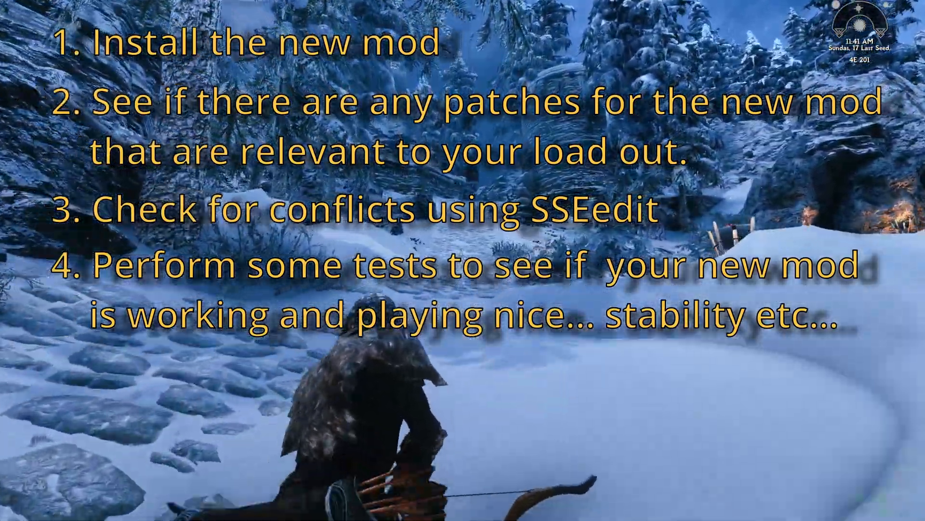
{"action": "key", "text": "w"}
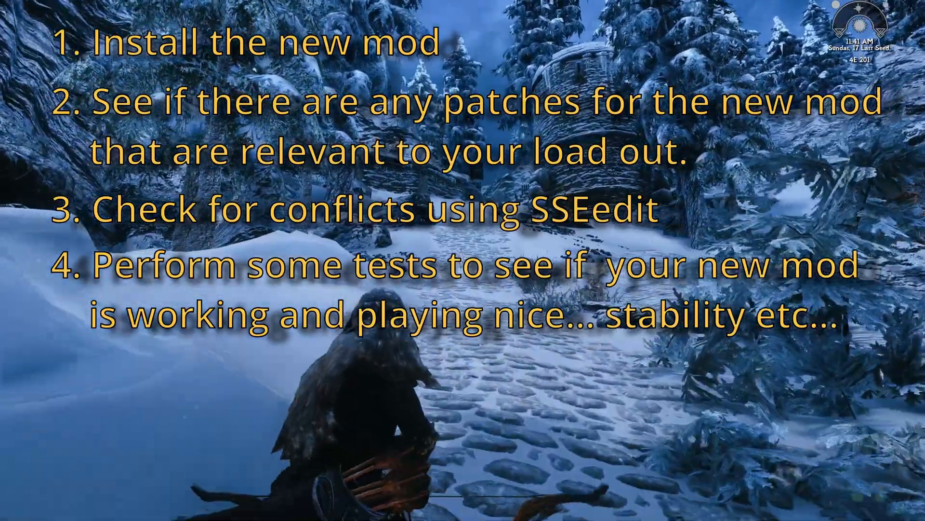
{"action": "key", "text": "w"}
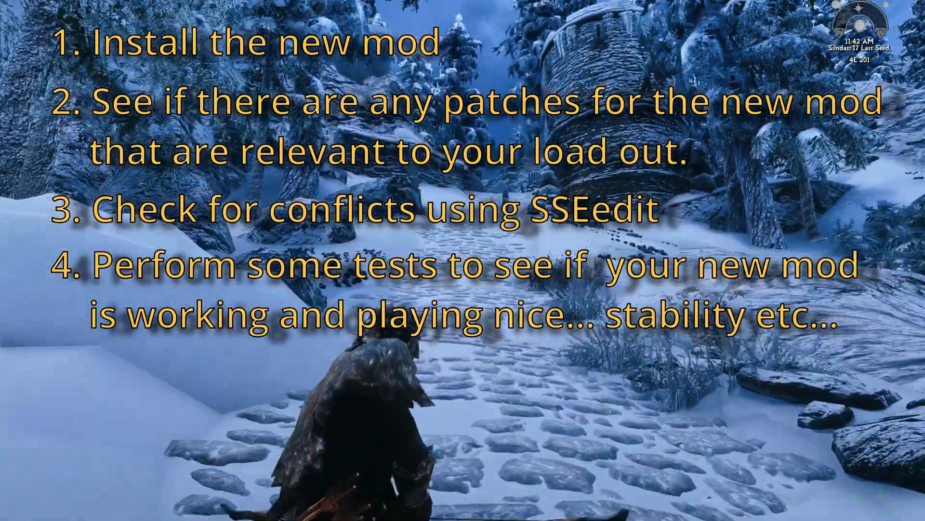
{"action": "key", "text": "w"}
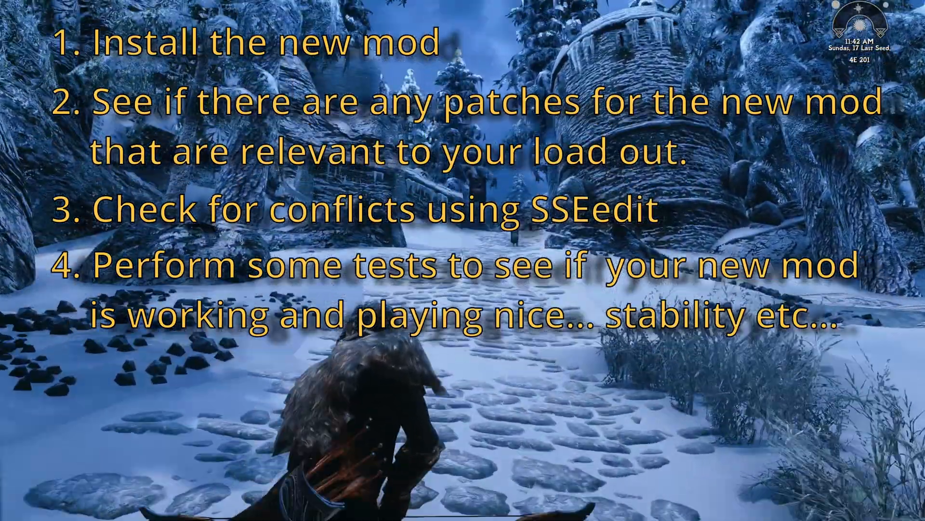
{"action": "key", "text": "w"}
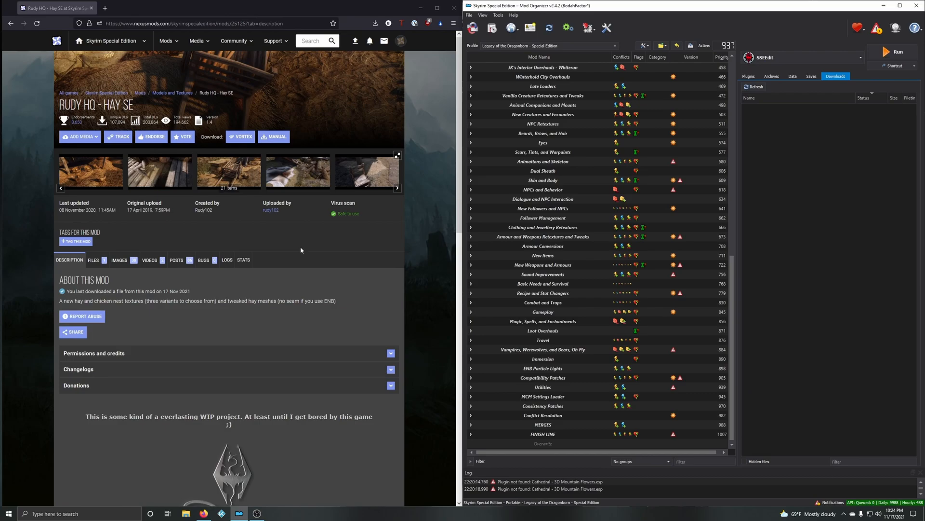
Step: Examine the preview images and read the description of the Rudy HQ - Hay SE mod, including its texture resolution and installation notes
{"action": "left_click", "coordinate": [397, 155]}
{"action": "left_click", "coordinate": [441, 273]}
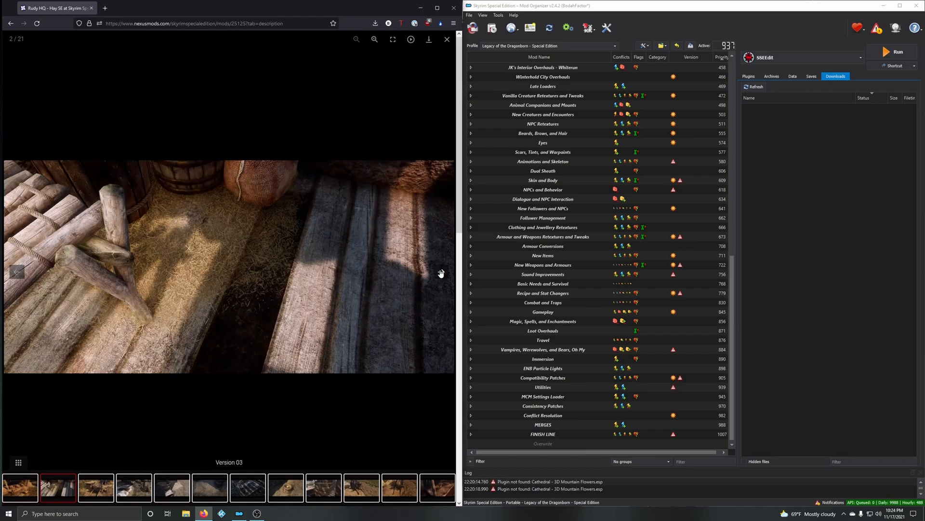
{"action": "left_click", "coordinate": [447, 40]}
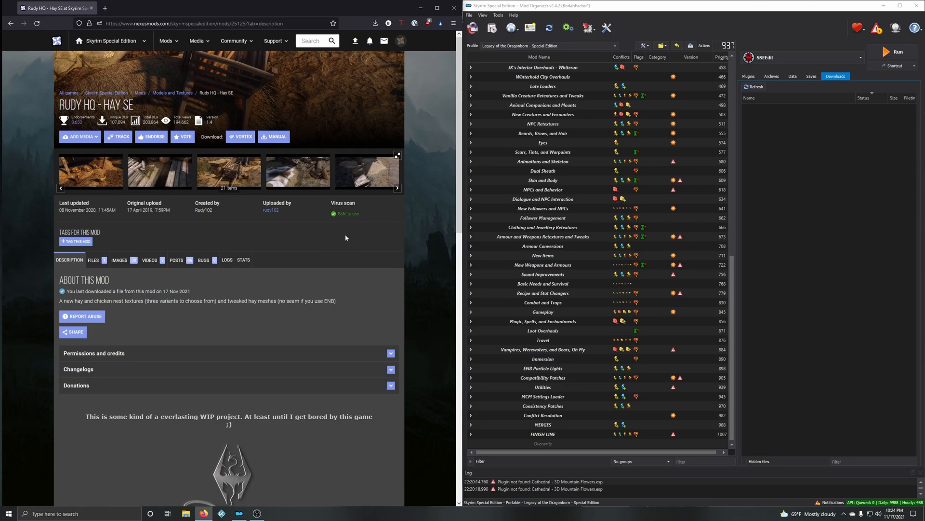
{"action": "scroll", "coordinate": [308, 255], "scroll_direction": "down", "scroll_amount": 4}
{"action": "scroll", "coordinate": [277, 276], "scroll_direction": "down", "scroll_amount": 1}
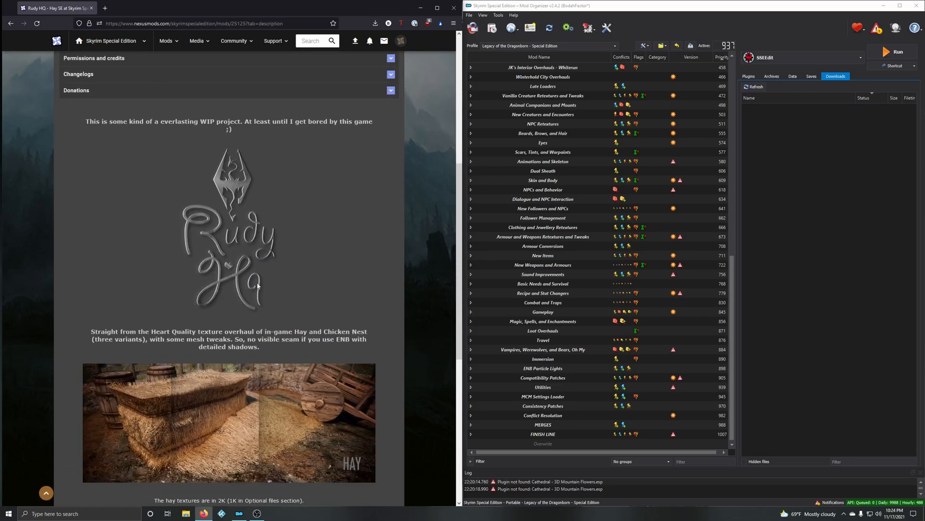
{"action": "scroll", "coordinate": [286, 288], "scroll_direction": "down", "scroll_amount": 1}
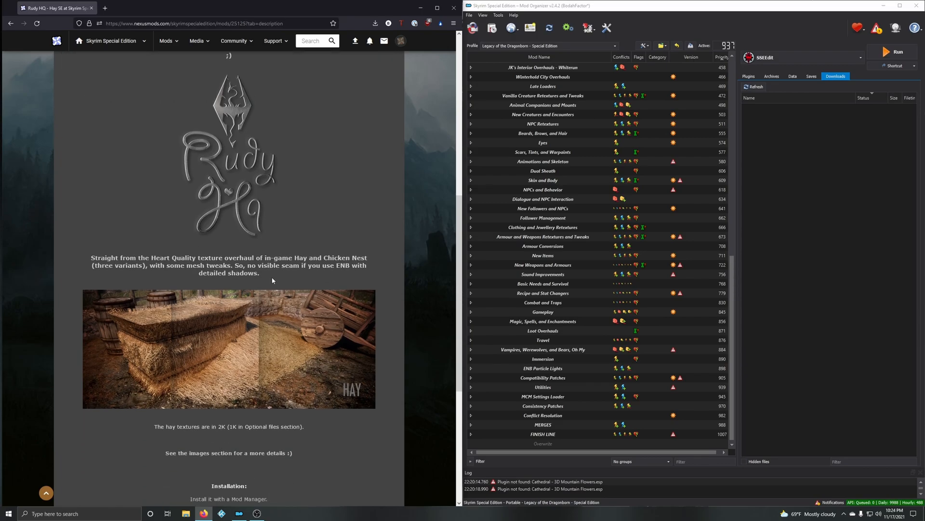
{"action": "scroll", "coordinate": [272, 280], "scroll_direction": "down", "scroll_amount": 2}
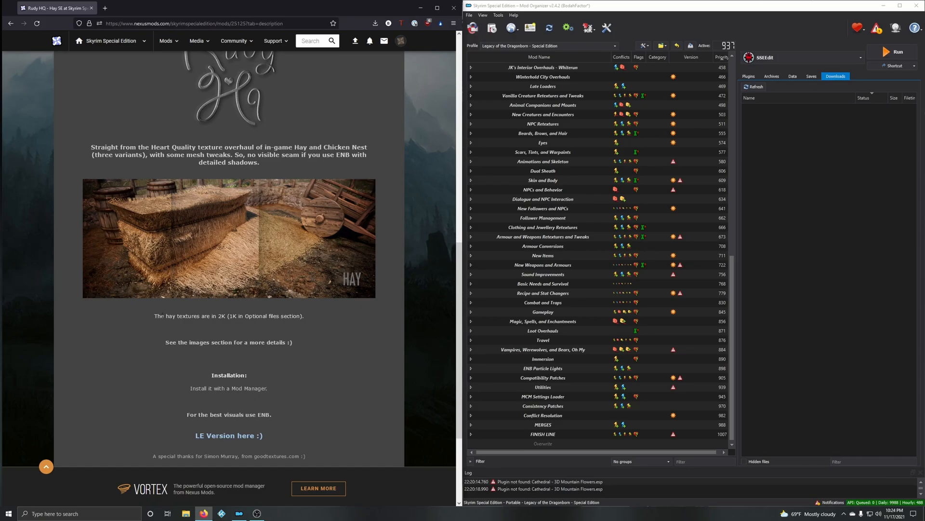
{"action": "scroll", "coordinate": [272, 316], "scroll_direction": "up", "scroll_amount": 8}
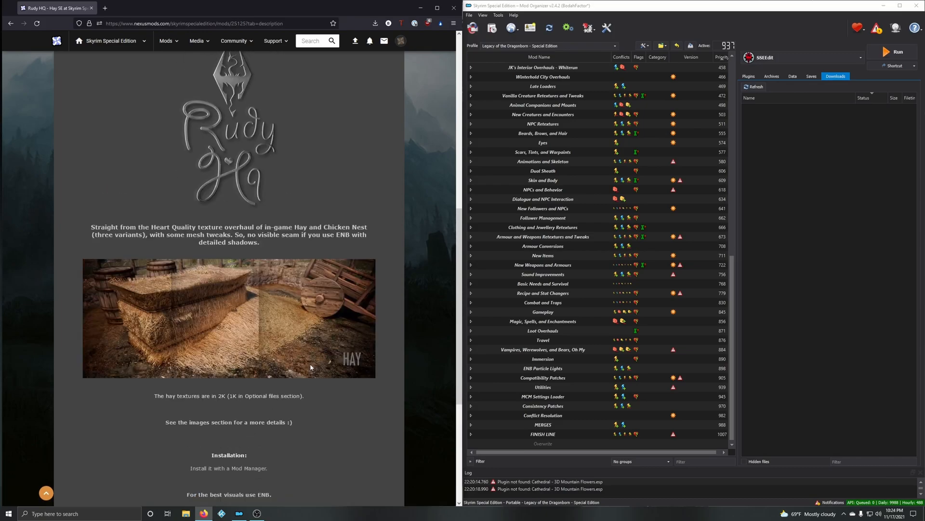
Step: Check which files the Rudy HQ - Hay SE mod offers, and return to its description to review the requirements
{"action": "left_click", "coordinate": [94, 260]}
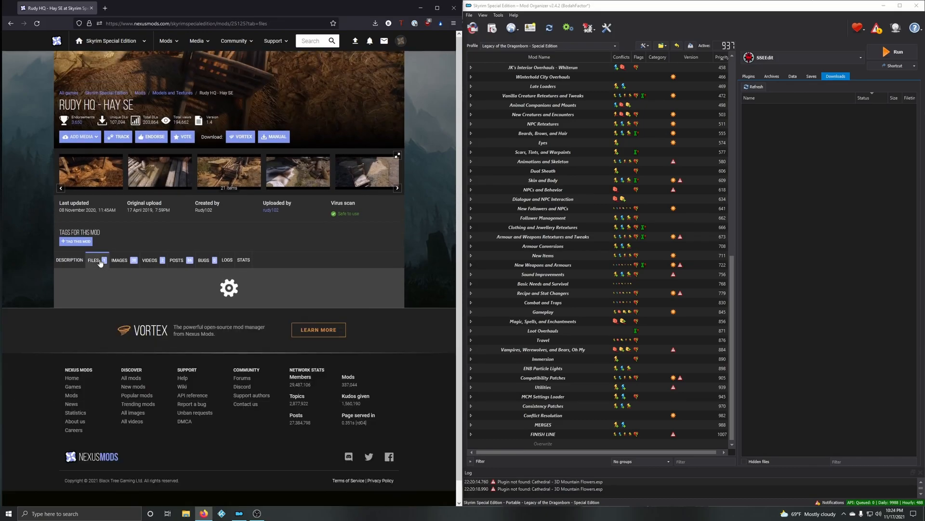
{"action": "scroll", "coordinate": [200, 270], "scroll_direction": "down", "scroll_amount": 1}
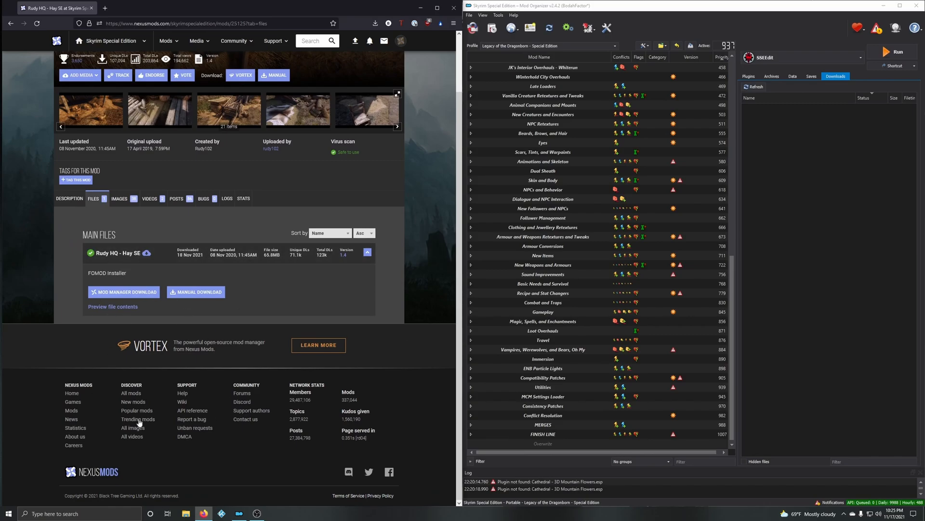
{"action": "left_click", "coordinate": [77, 198]}
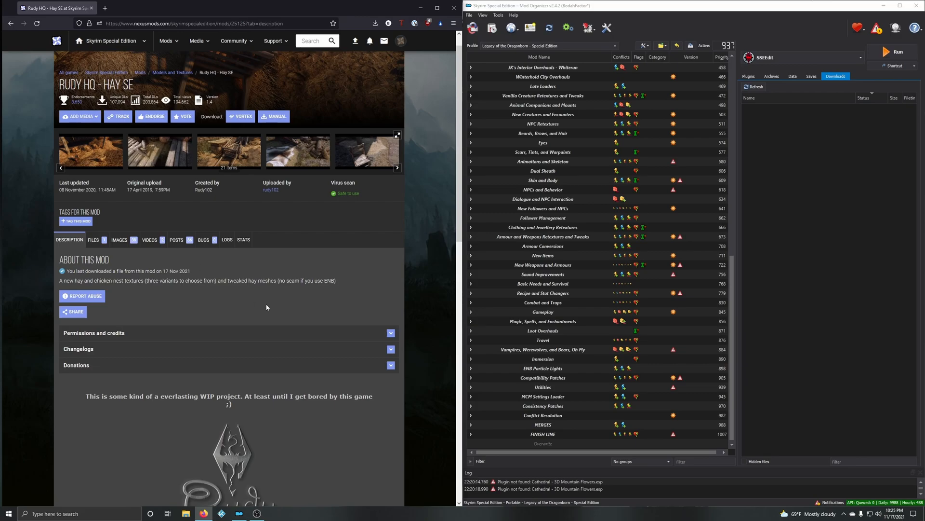
{"action": "scroll", "coordinate": [152, 292], "scroll_direction": "down", "scroll_amount": 1}
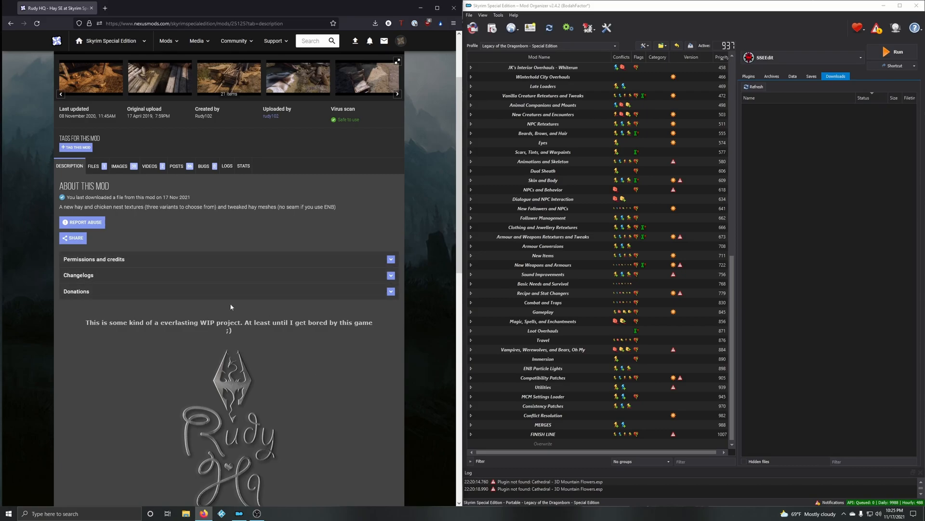
Step: Download the Rudy HQ - Hay SE main file from Nexus Mods to the mod manager
{"action": "left_click", "coordinate": [103, 167]}
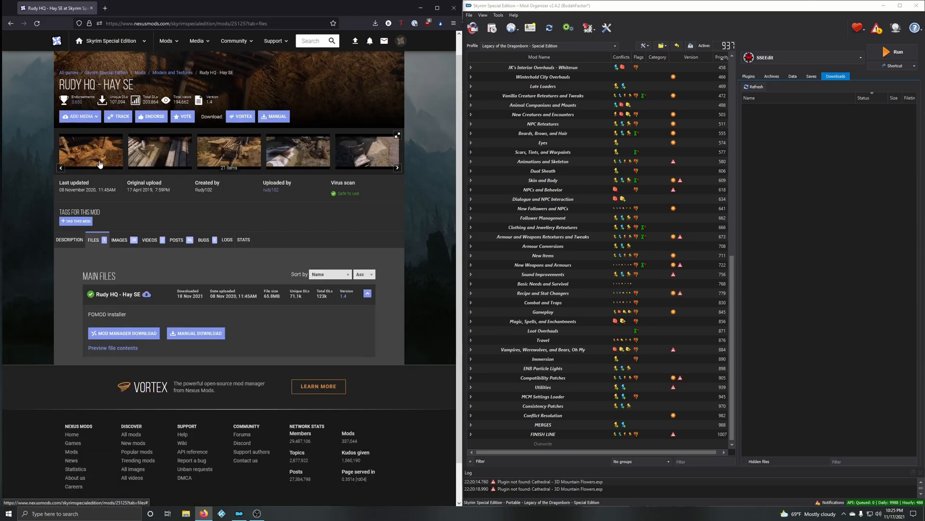
{"action": "left_click", "coordinate": [129, 332]}
{"action": "left_click", "coordinate": [403, 198]}
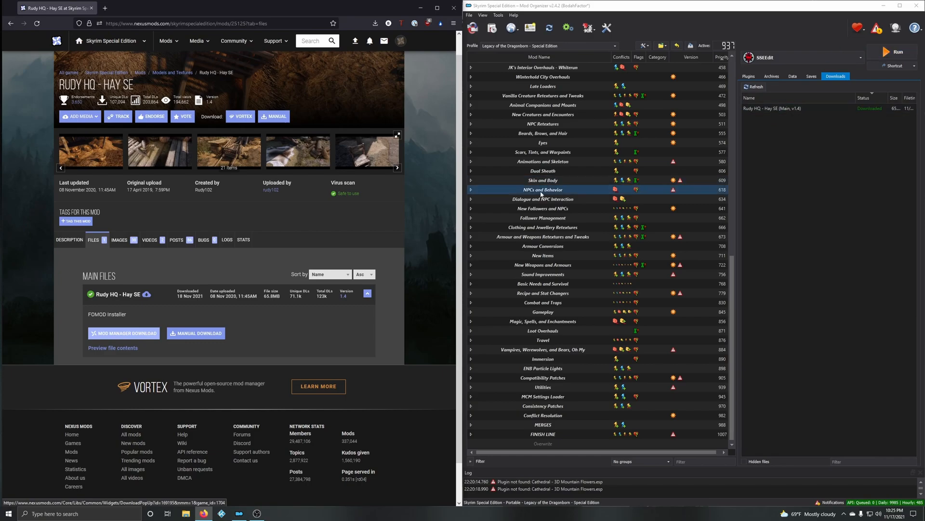
Step: Switch to Mod Organizer, expand all separators in the mod list, and go to the end of the list
{"action": "right_click", "coordinate": [545, 190]}
{"action": "mouse_move", "coordinate": [558, 198]}
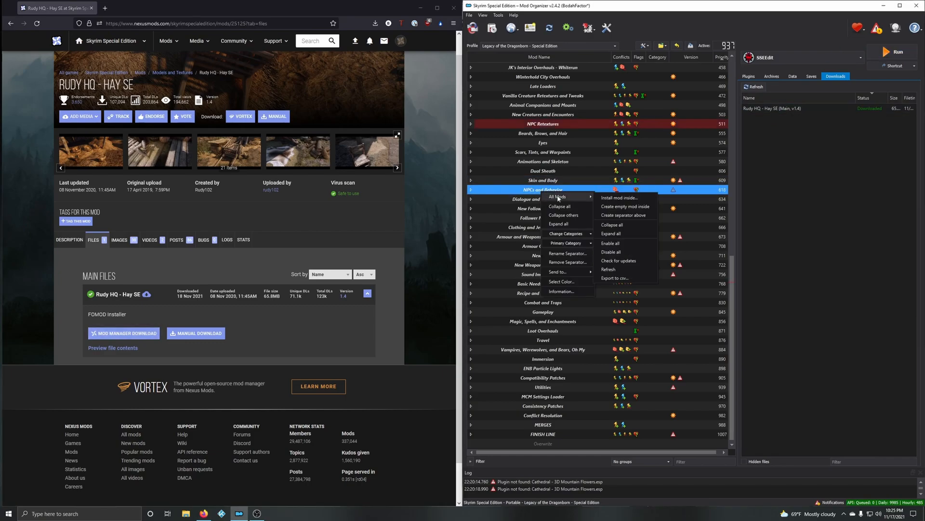
{"action": "left_click", "coordinate": [619, 231]}
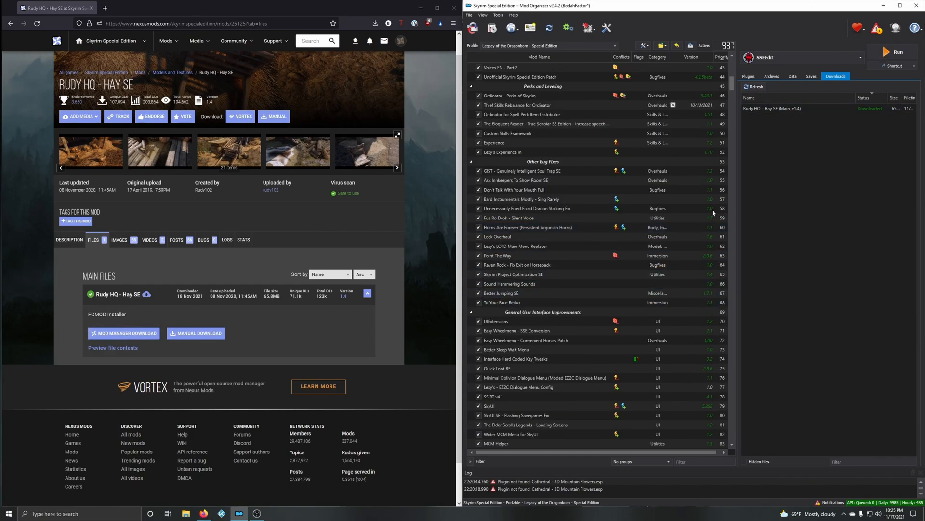
{"action": "left_click_drag", "start_coordinate": [732, 83], "coordinate": [734, 441]}
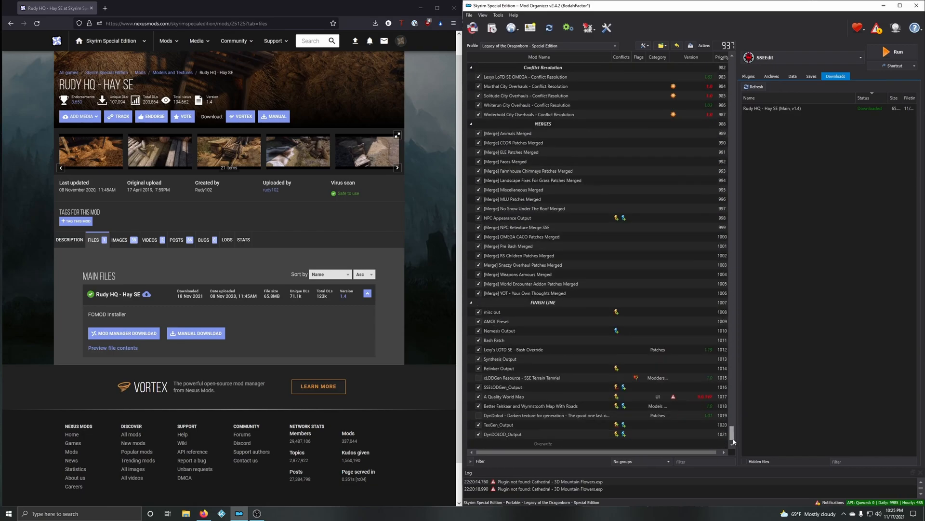
Step: Install the downloaded Rudy HQ - Hay SE archive with the "Rudy HQ - Hay SE 2K - Version03" option and enable the mod
{"action": "double_click", "coordinate": [763, 109]}
{"action": "left_click_drag", "start_coordinate": [466, 163], "coordinate": [542, 147]}
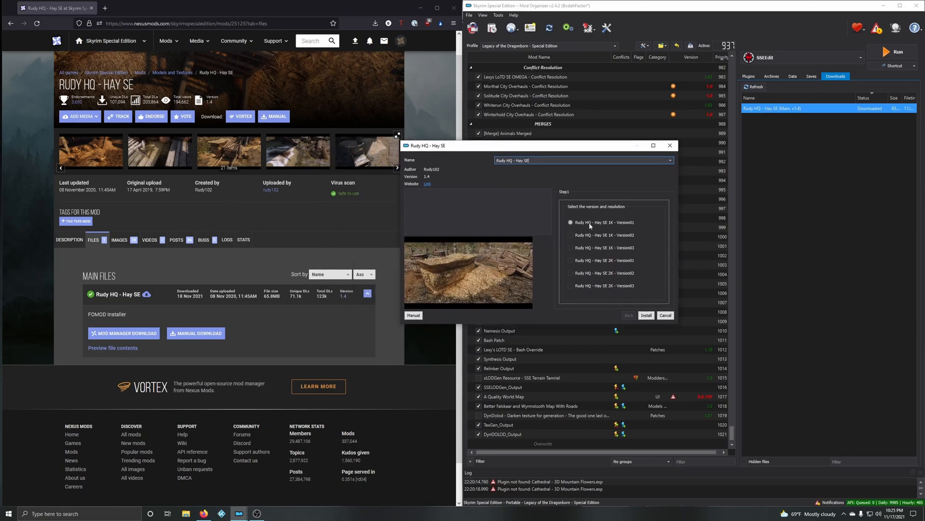
{"action": "double_click", "coordinate": [536, 148]}
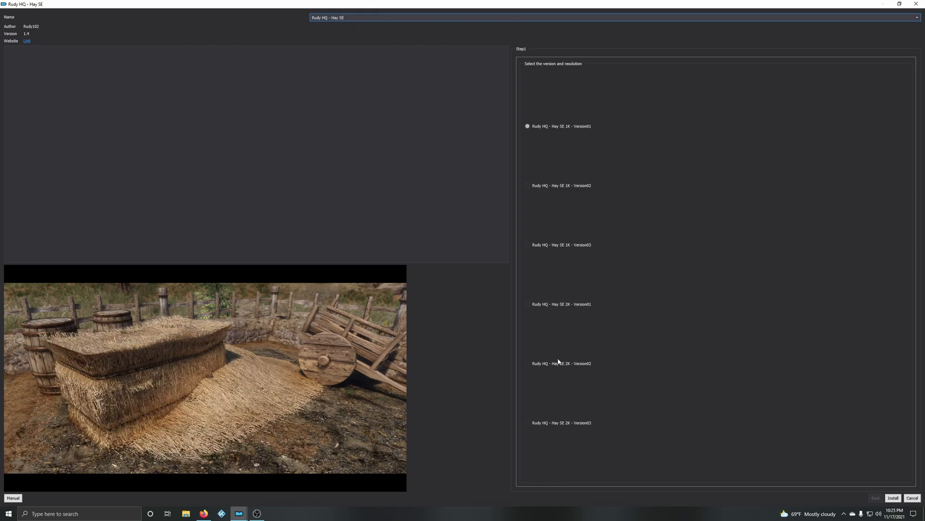
{"action": "left_click", "coordinate": [548, 424]}
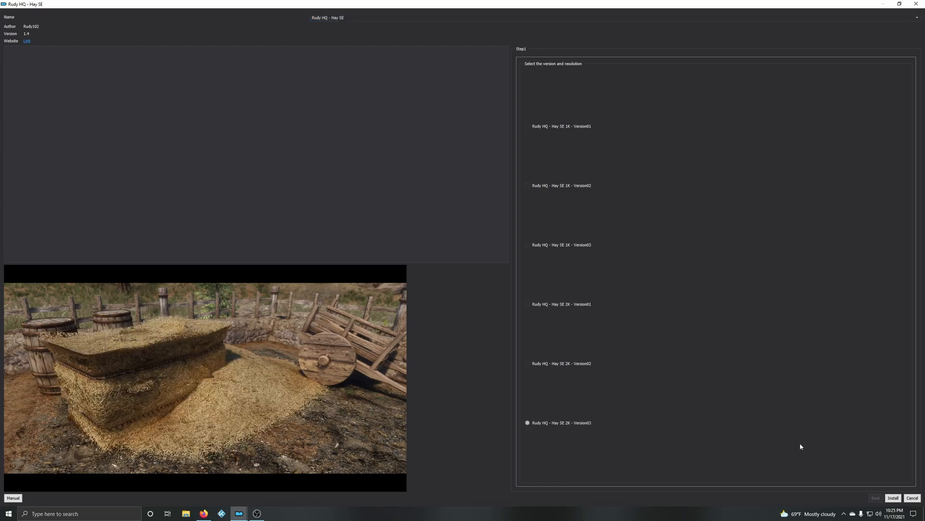
{"action": "left_click", "coordinate": [895, 498]}
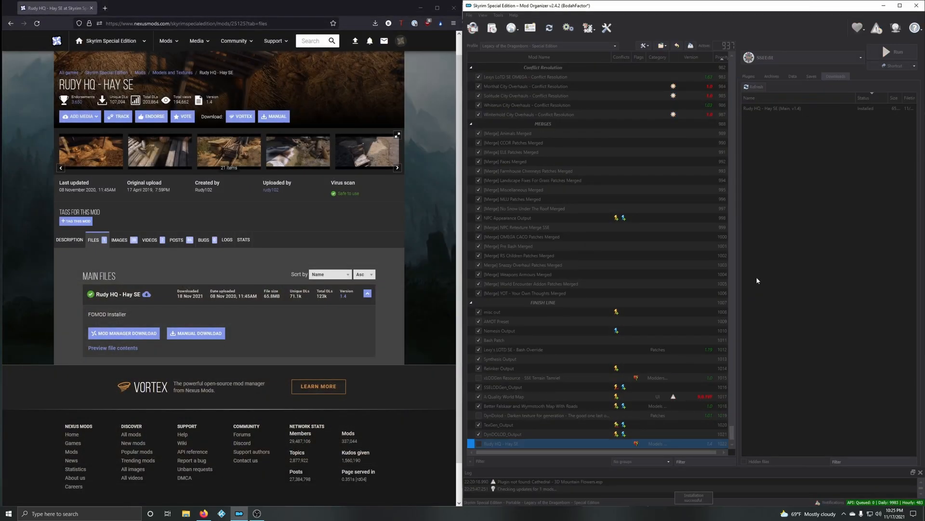
{"action": "scroll", "coordinate": [578, 400], "scroll_direction": "down", "scroll_amount": 1}
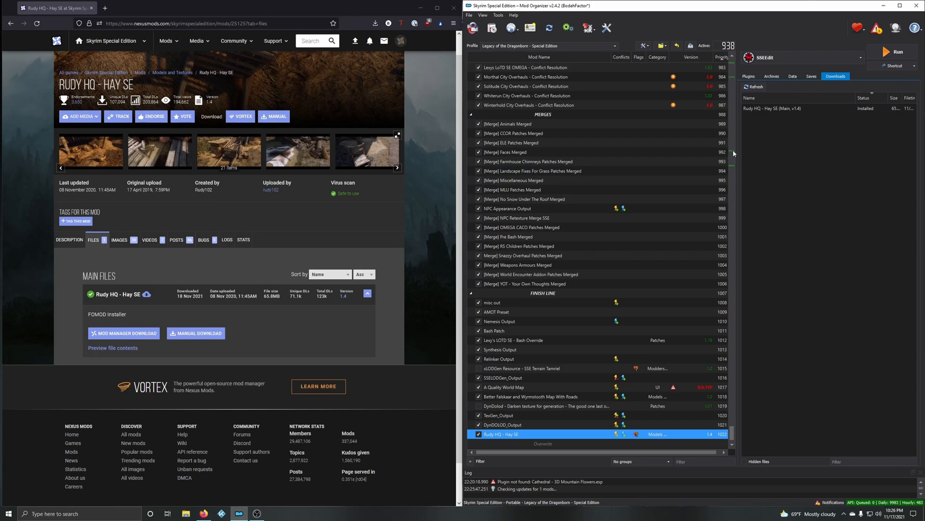
Step: Find the mods that conflict with Rudy HQ - Hay SE in the mod list and check the priority of High Poly Project
{"action": "left_click_drag", "start_coordinate": [732, 432], "coordinate": [733, 153]}
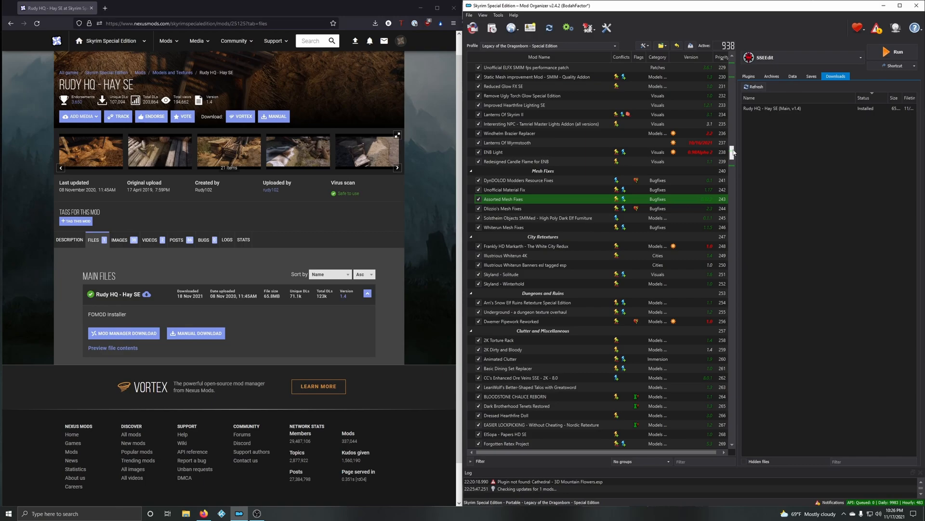
{"action": "mouse_move", "coordinate": [734, 152]}
{"action": "left_mouse_down"}
{"action": "mouse_move", "coordinate": [748, 438]}
{"action": "mouse_move", "coordinate": [737, 167]}
{"action": "left_mouse_up"}
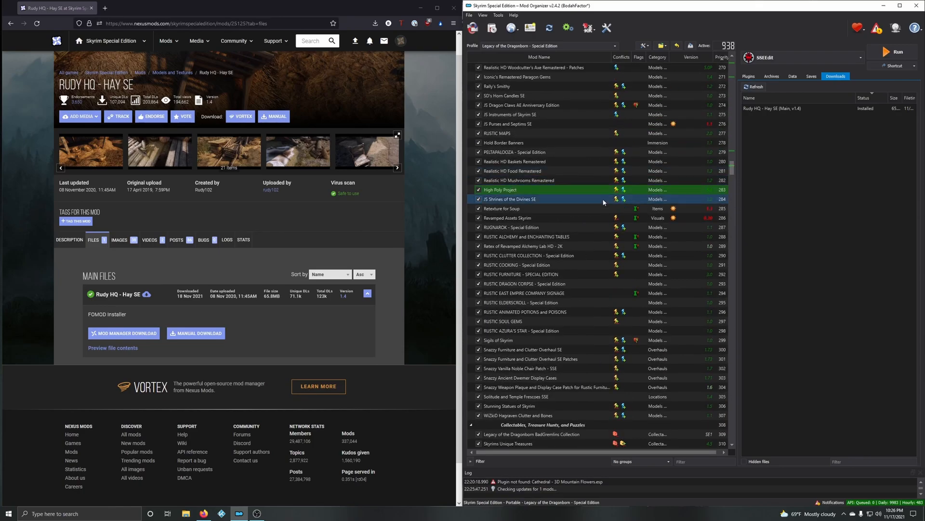
{"action": "left_click", "coordinate": [518, 190]}
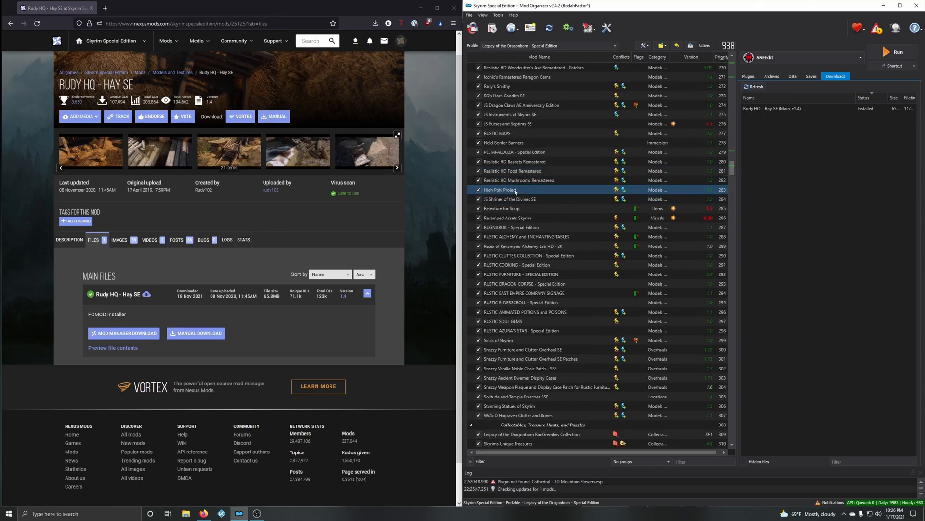
{"action": "left_click_drag", "start_coordinate": [732, 168], "coordinate": [745, 445]}
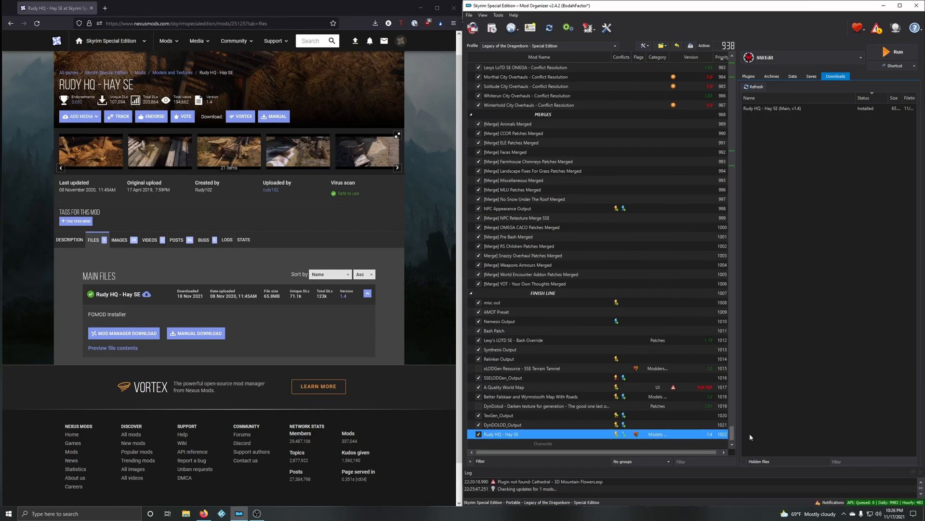
{"action": "mouse_move", "coordinate": [733, 433]}
{"action": "left_mouse_down"}
{"action": "mouse_move", "coordinate": [763, 169]}
{"action": "mouse_move", "coordinate": [744, 69]}
{"action": "mouse_move", "coordinate": [732, 433]}
{"action": "left_mouse_up"}
{"action": "left_click", "coordinate": [499, 435]}
{"action": "left_click_drag", "start_coordinate": [733, 441], "coordinate": [738, 175]}
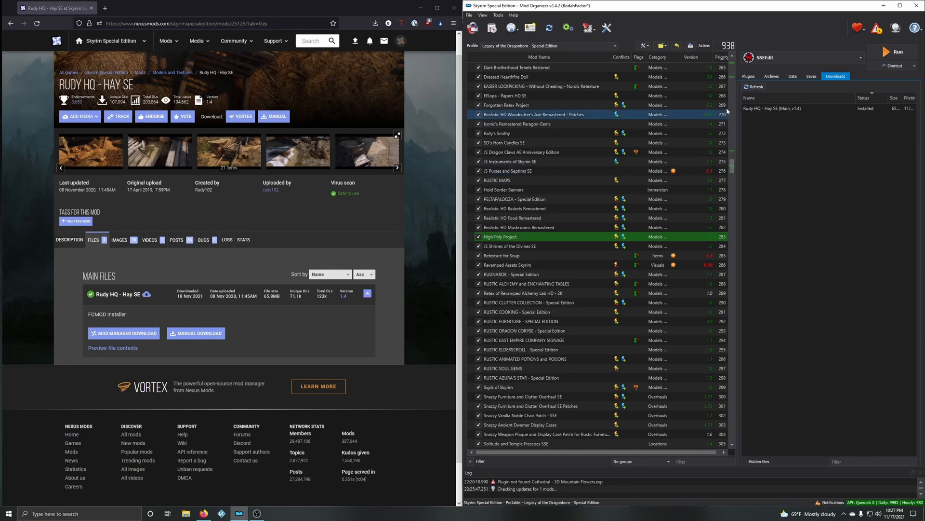
{"action": "left_click", "coordinate": [534, 240]}
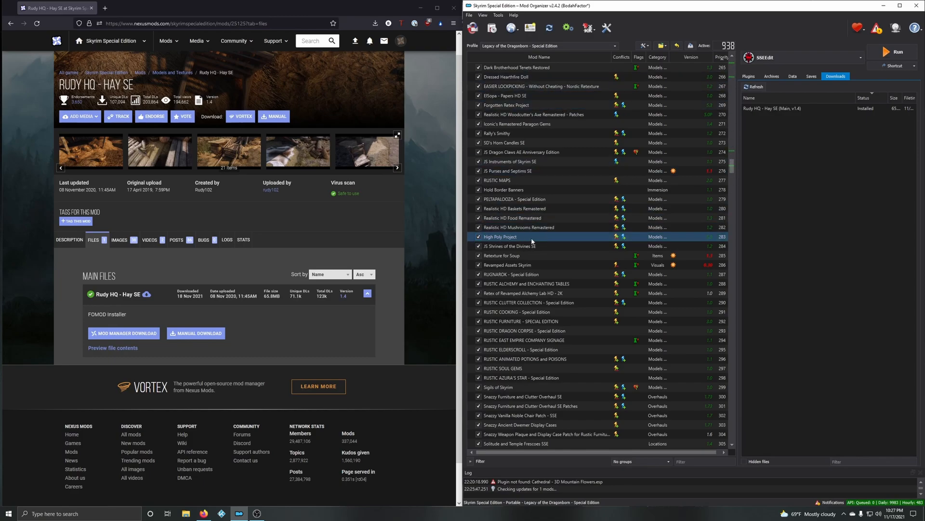
{"action": "left_click", "coordinate": [727, 249]}
{"action": "left_click", "coordinate": [723, 239]}
Step: Send Rudy HQ - Hay SE to priority 284 in the mod list, directly after High Poly Project
{"action": "left_click_drag", "start_coordinate": [733, 165], "coordinate": [737, 443]}
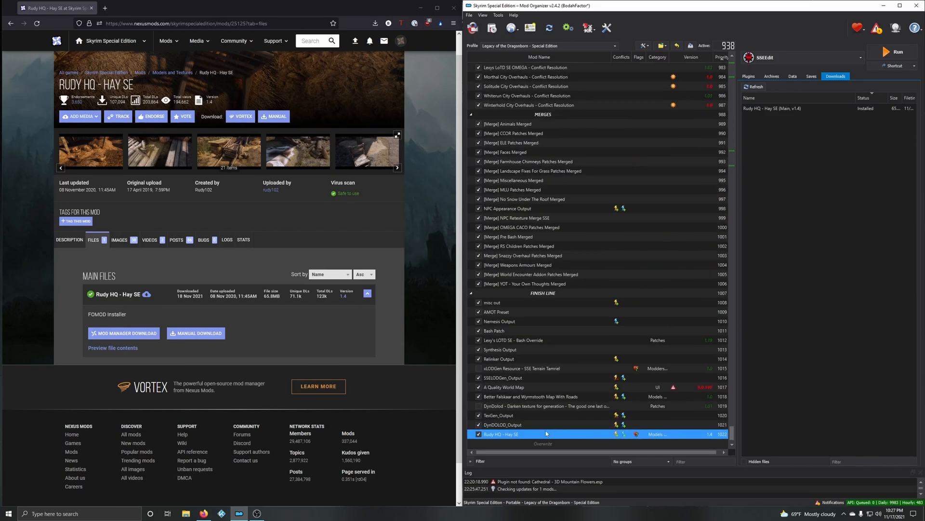
{"action": "right_click", "coordinate": [520, 435]}
{"action": "mouse_move", "coordinate": [556, 332]}
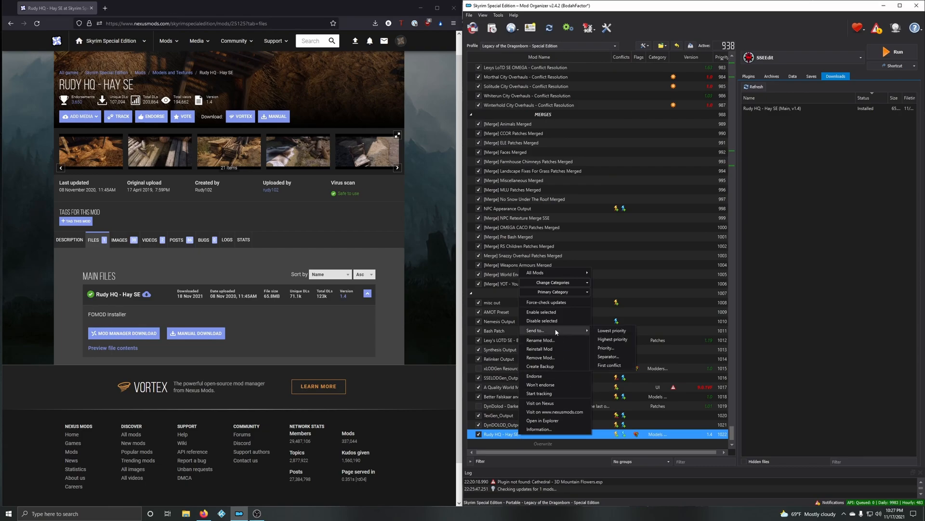
{"action": "left_click", "coordinate": [606, 347]}
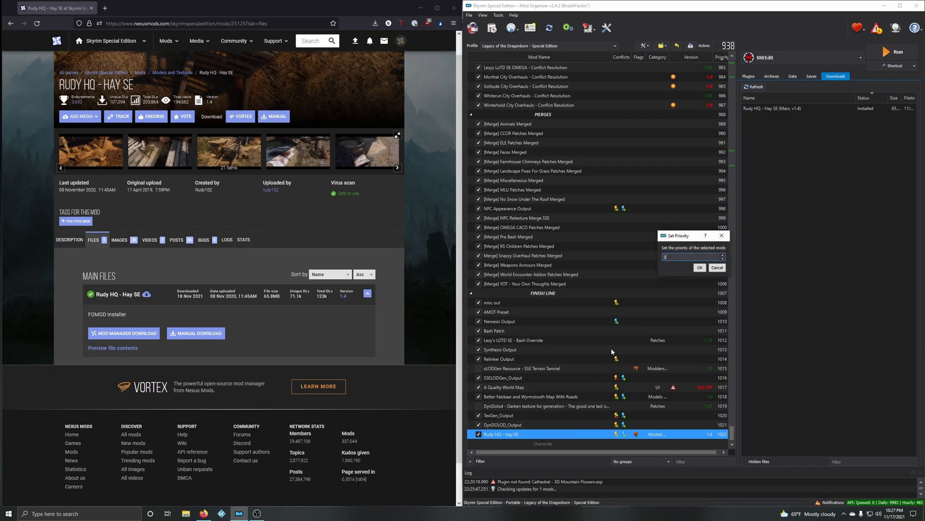
{"action": "type", "text": "284"}
{"action": "key", "text": "Return"}
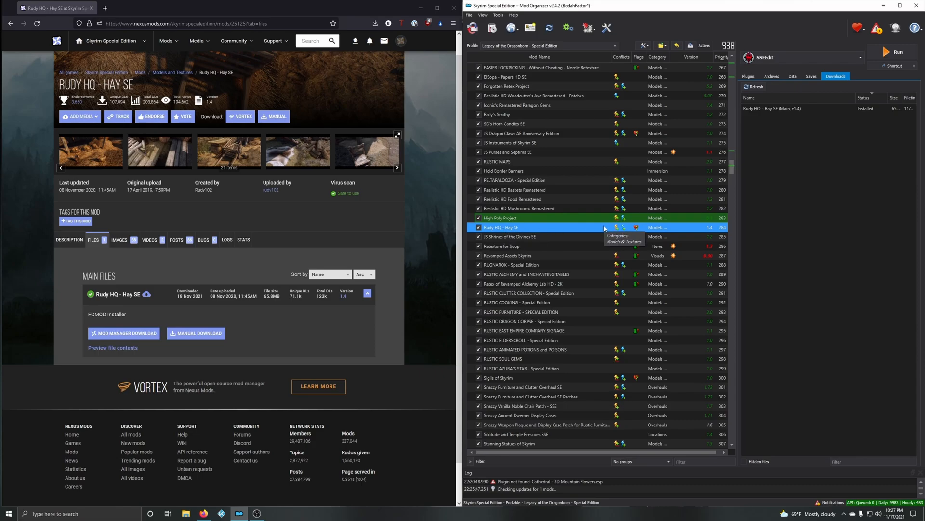
{"action": "left_click", "coordinate": [803, 58]}
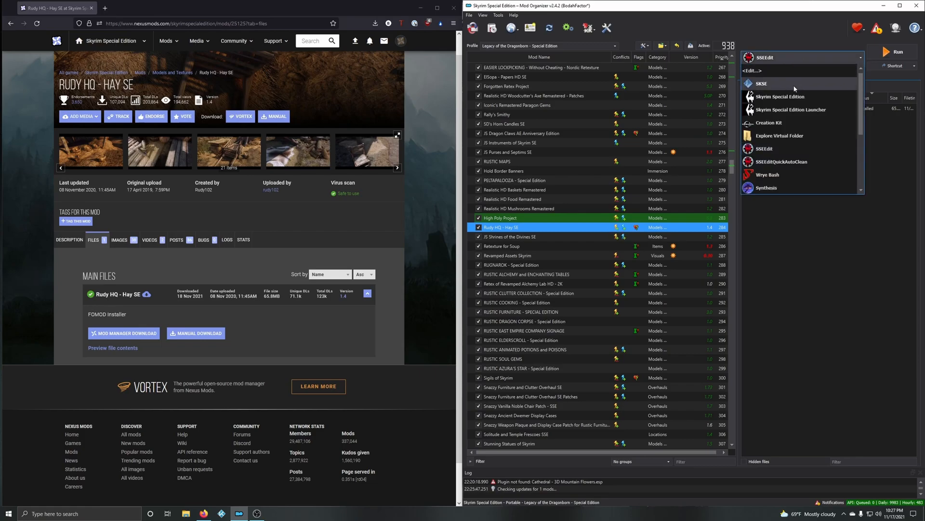
{"action": "left_click", "coordinate": [776, 63]}
{"action": "left_click", "coordinate": [875, 53]}
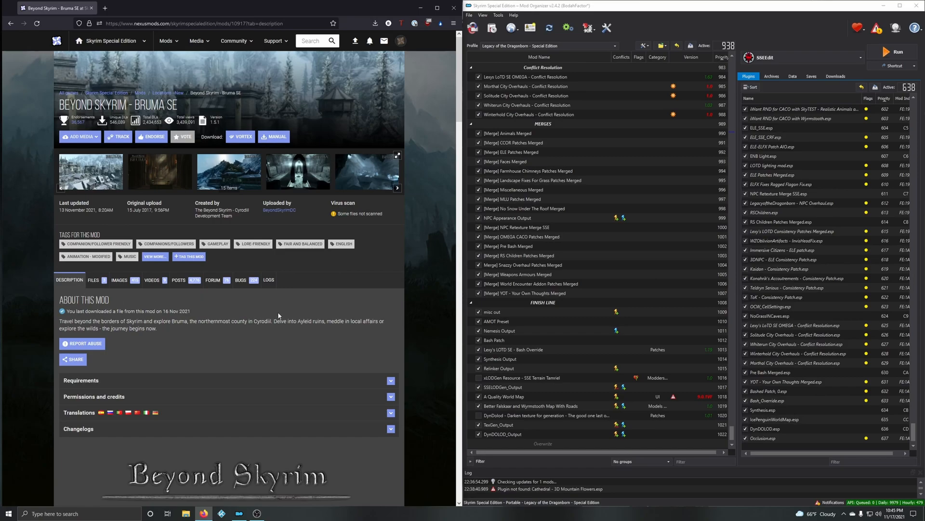
Step: Read the Beyond Skyrim - Bruma SE description on Nexus Mods, covering its features, requirements, installation and uninstallation notes, and compatibility patches
{"action": "scroll", "coordinate": [350, 318], "scroll_direction": "down", "scroll_amount": 2}
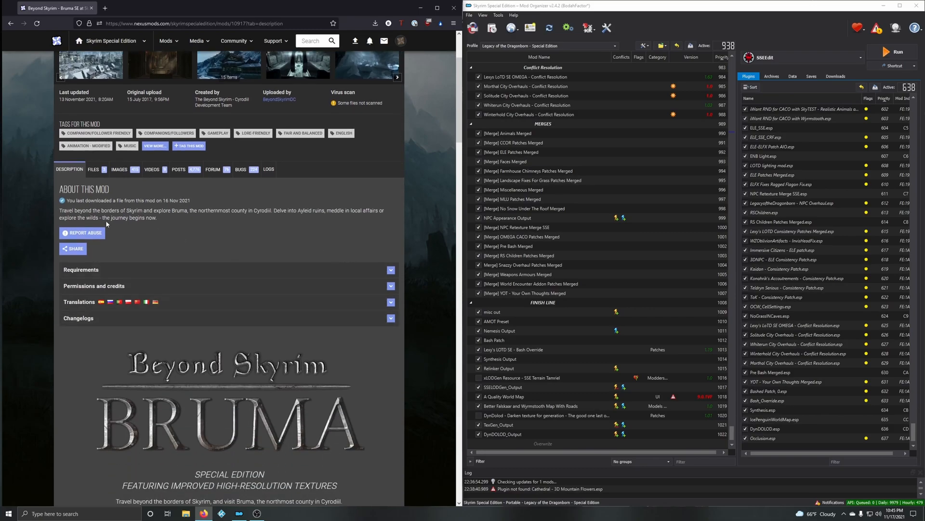
{"action": "scroll", "coordinate": [398, 326], "scroll_direction": "down", "scroll_amount": 3}
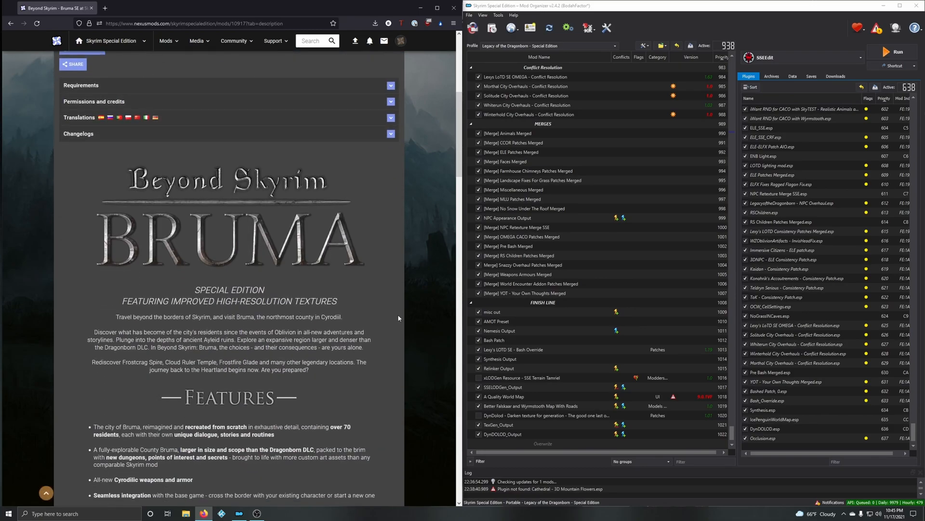
{"action": "scroll", "coordinate": [172, 304], "scroll_direction": "down", "scroll_amount": 2}
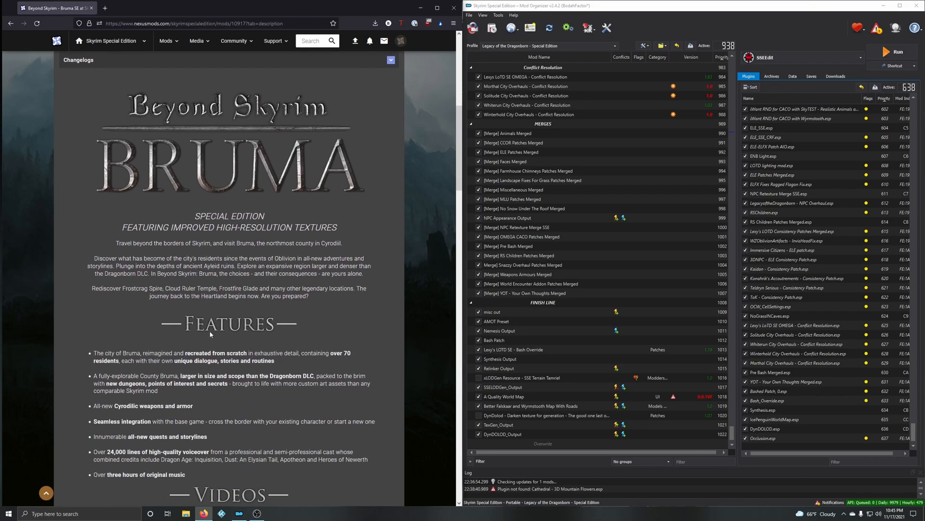
{"action": "scroll", "coordinate": [277, 325], "scroll_direction": "down", "scroll_amount": 2}
{"action": "scroll", "coordinate": [296, 319], "scroll_direction": "down", "scroll_amount": 8}
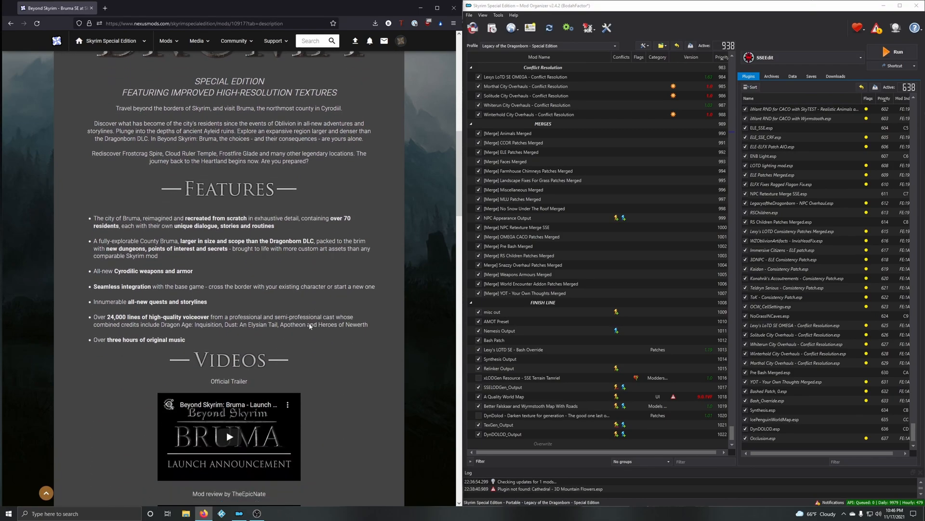
{"action": "scroll", "coordinate": [338, 319], "scroll_direction": "down", "scroll_amount": 3}
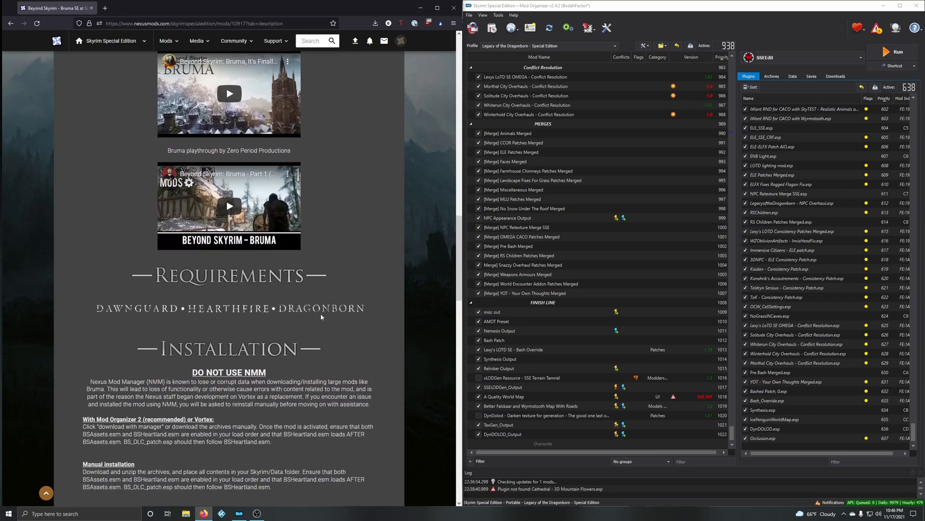
{"action": "scroll", "coordinate": [329, 328], "scroll_direction": "down", "scroll_amount": 3}
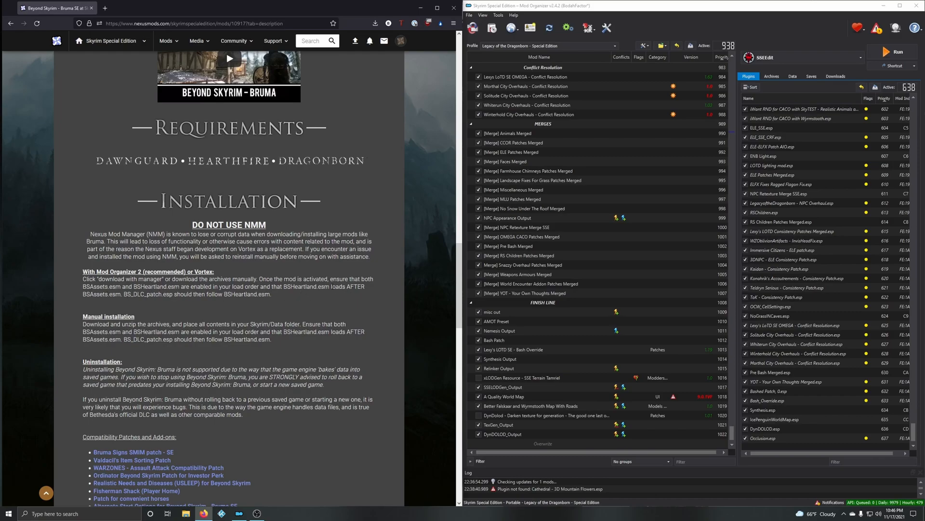
{"action": "scroll", "coordinate": [220, 303], "scroll_direction": "down", "scroll_amount": 1}
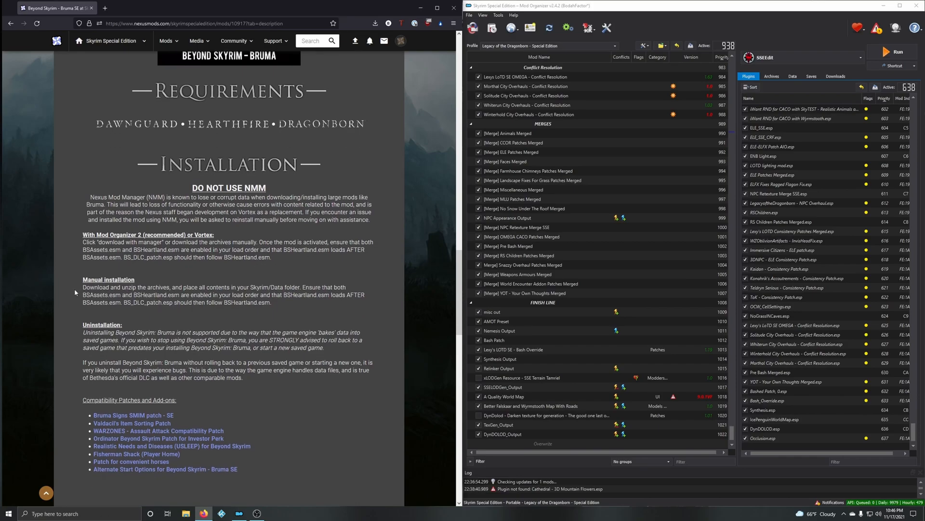
{"action": "scroll", "coordinate": [111, 325], "scroll_direction": "down", "scroll_amount": 5}
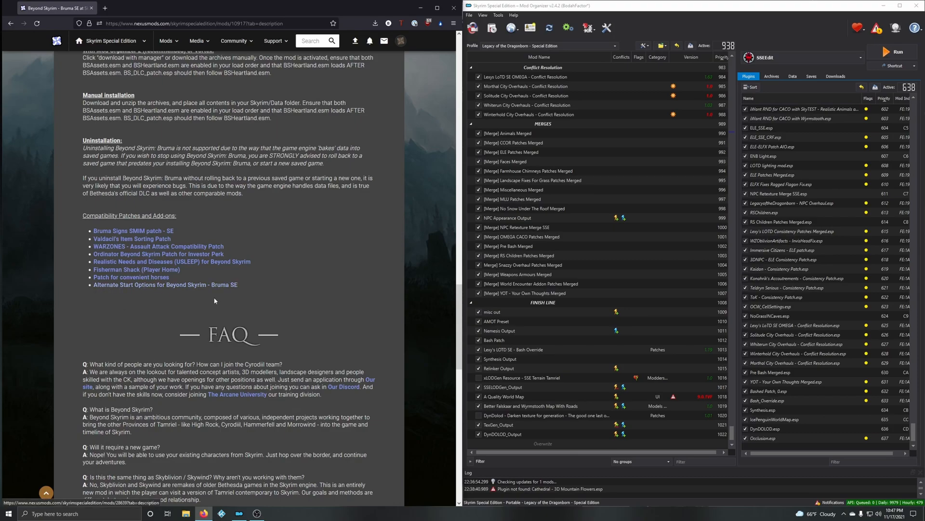
Step: Read the Beyond Skyrim - Bruma SE FAQ, highlighting the question on requiring a new game, and continue to the soundtrack and future content sections
{"action": "scroll", "coordinate": [210, 302], "scroll_direction": "down", "scroll_amount": 3}
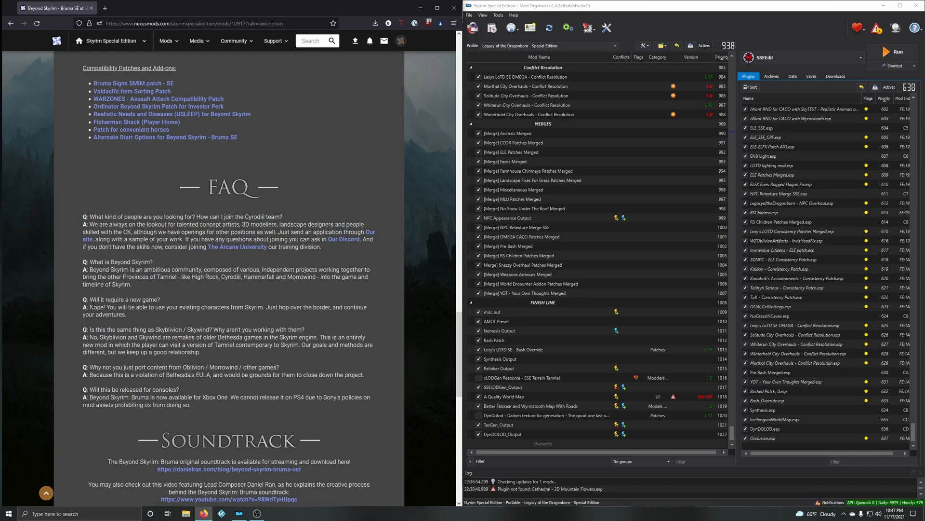
{"action": "left_click_drag", "start_coordinate": [90, 308], "coordinate": [168, 317]}
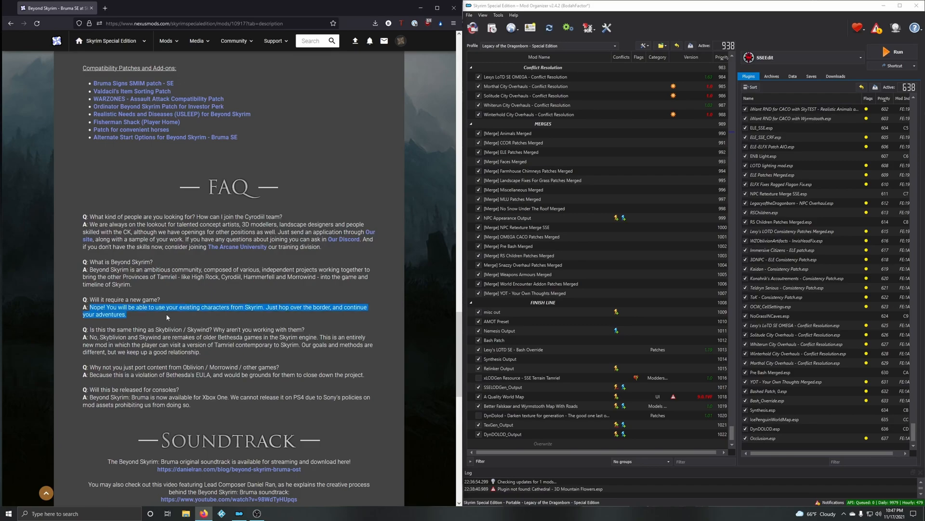
{"action": "left_click", "coordinate": [108, 299]}
{"action": "left_click_drag", "start_coordinate": [91, 299], "coordinate": [142, 305]}
{"action": "left_click", "coordinate": [176, 300]}
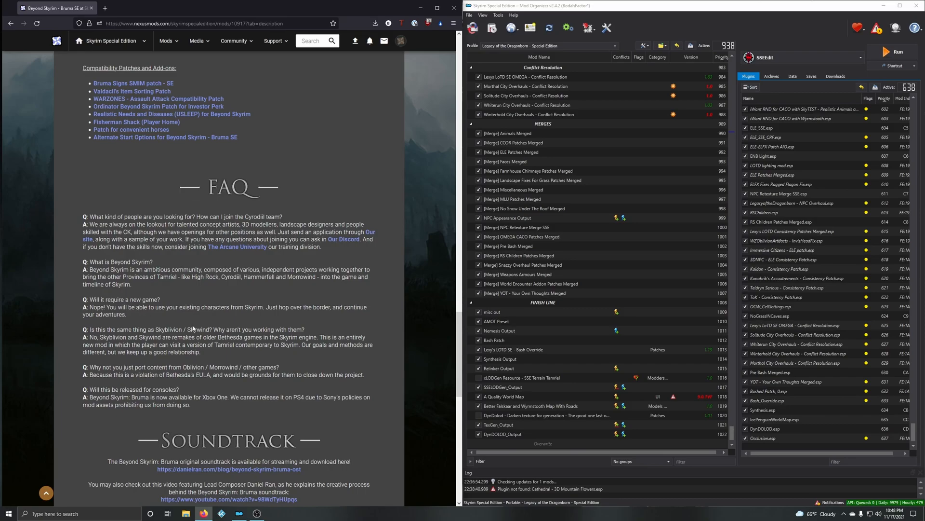
{"action": "scroll", "coordinate": [217, 317], "scroll_direction": "down", "scroll_amount": 1}
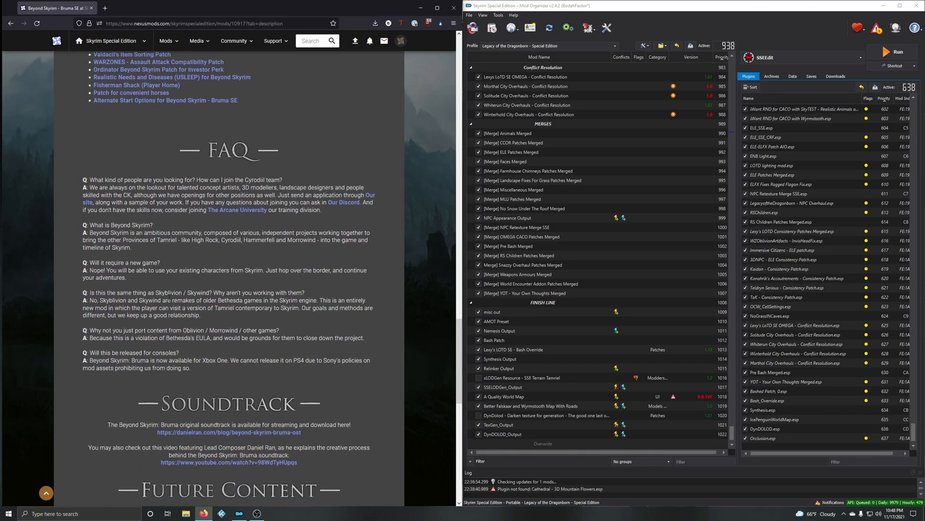
{"action": "scroll", "coordinate": [156, 353], "scroll_direction": "down", "scroll_amount": 9}
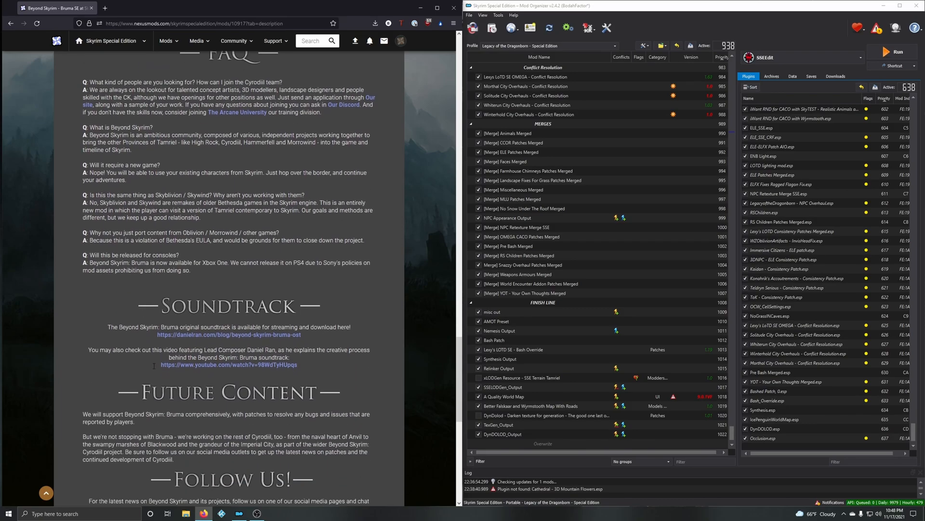
Step: Read the sticky crash troubleshooting post in the Beyond Skyrim - Bruma SE comments, highlighting the recommended plugin load order
{"action": "scroll", "coordinate": [303, 407], "scroll_direction": "up", "scroll_amount": 20}
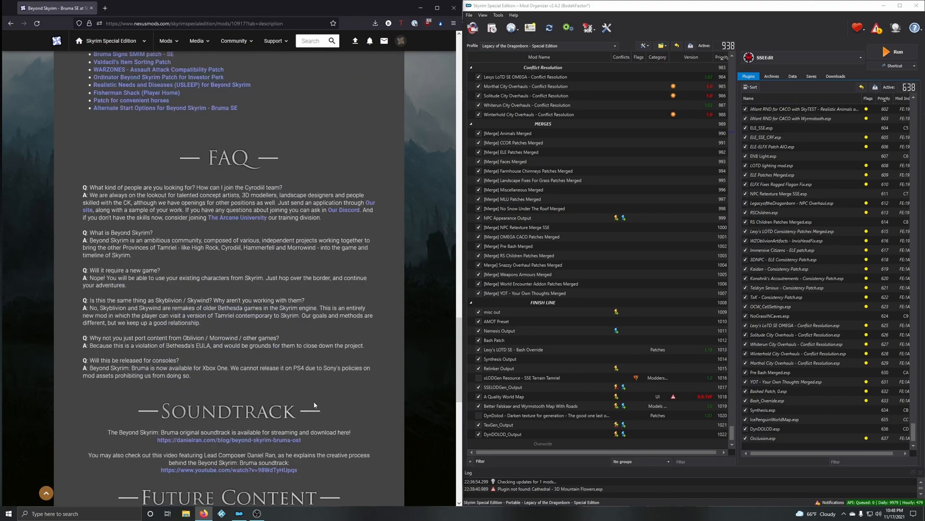
{"action": "scroll", "coordinate": [336, 394], "scroll_direction": "up", "scroll_amount": 15}
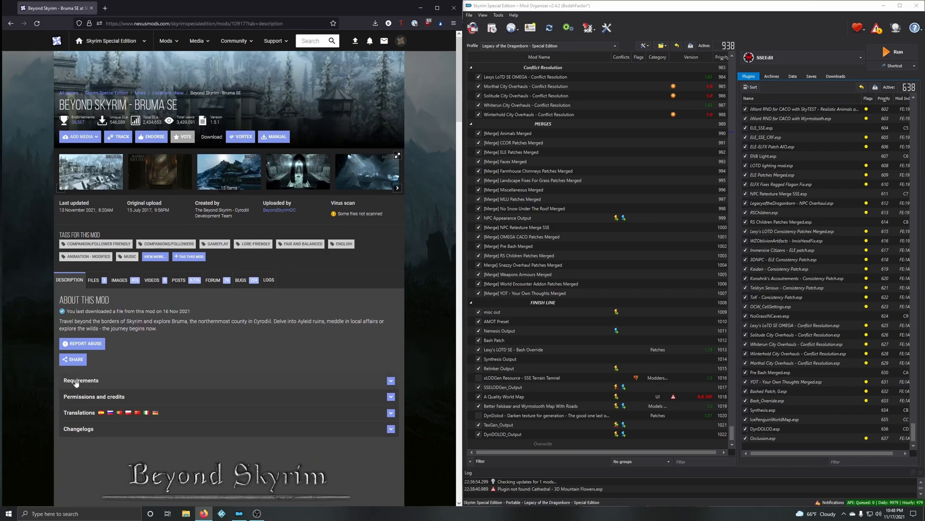
{"action": "left_click", "coordinate": [186, 284]}
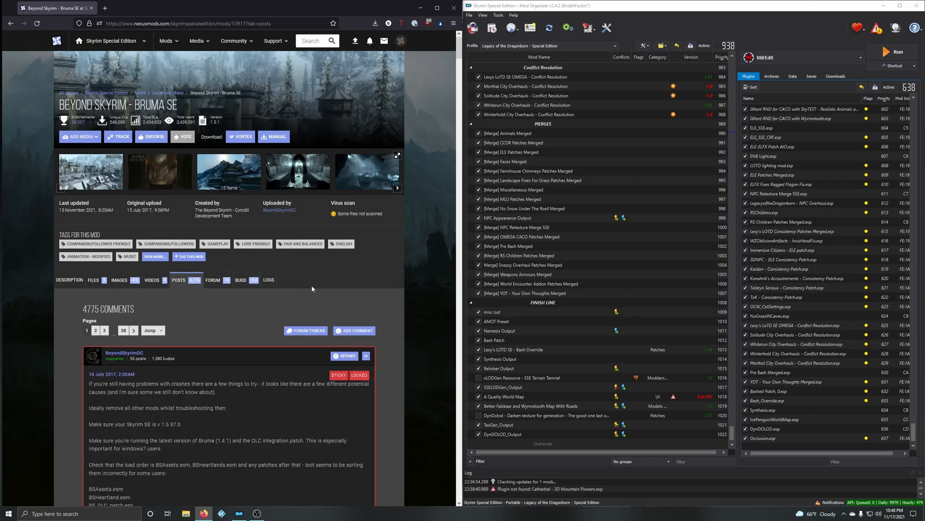
{"action": "scroll", "coordinate": [312, 288], "scroll_direction": "down", "scroll_amount": 5}
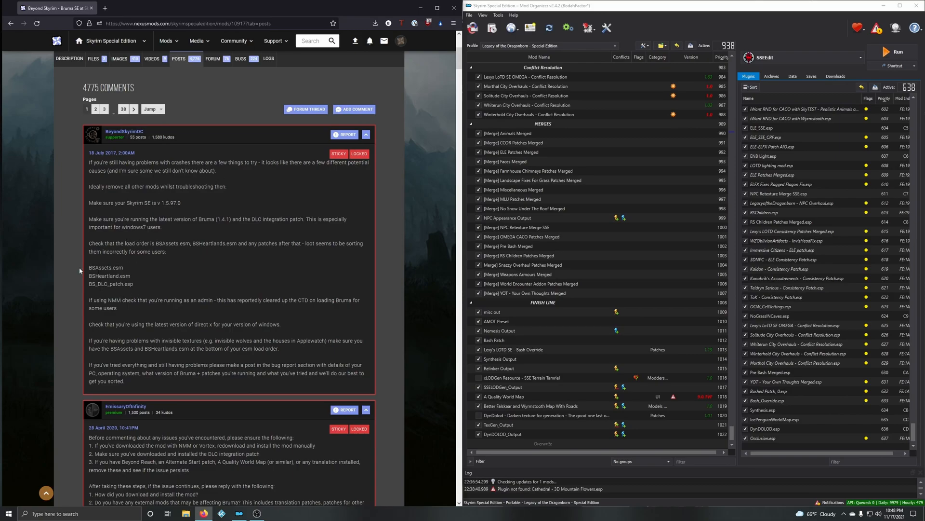
{"action": "left_click_drag", "start_coordinate": [89, 265], "coordinate": [125, 300]}
{"action": "left_click", "coordinate": [152, 305]}
{"action": "left_click", "coordinate": [255, 321]}
Step: Read the second sticky post on reporting problems and common issues with Beyond Skyrim - Bruma SE
{"action": "scroll", "coordinate": [220, 328], "scroll_direction": "down", "scroll_amount": 4}
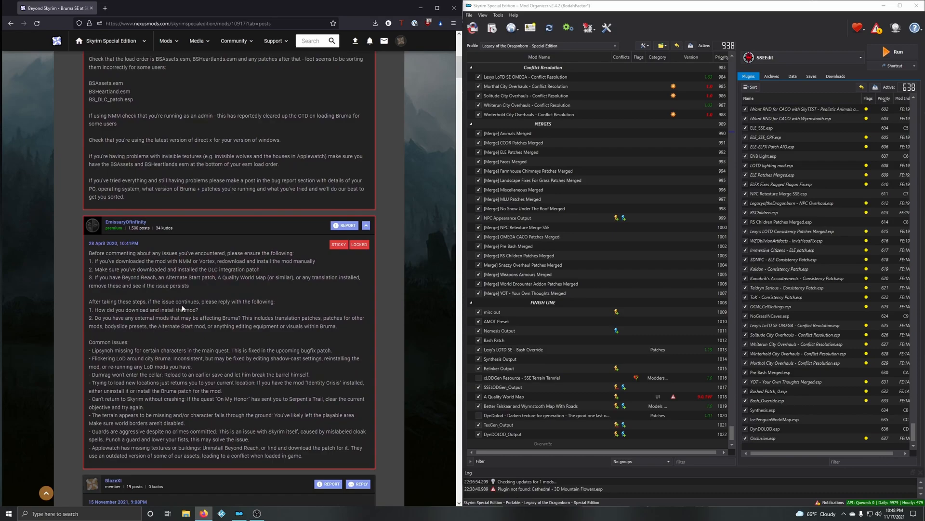
{"action": "scroll", "coordinate": [209, 365], "scroll_direction": "down", "scroll_amount": 5}
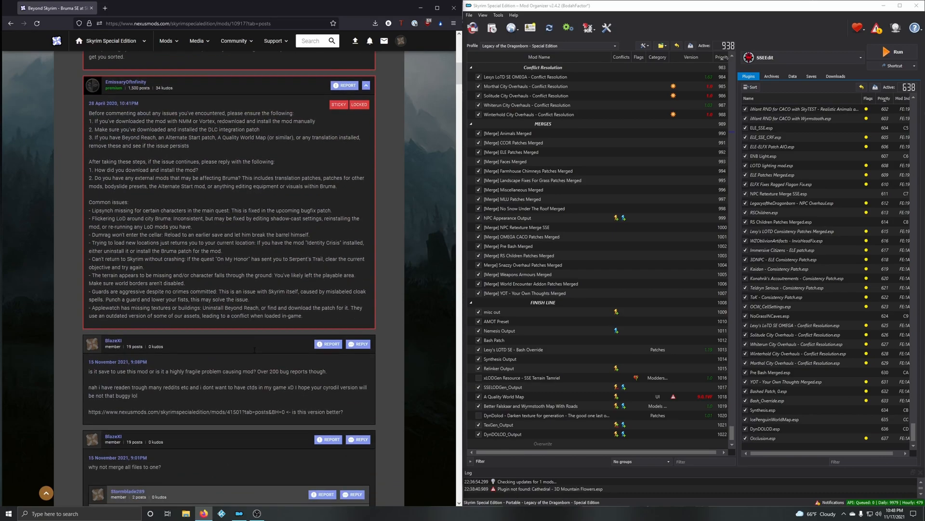
{"action": "scroll", "coordinate": [256, 349], "scroll_direction": "up", "scroll_amount": 5}
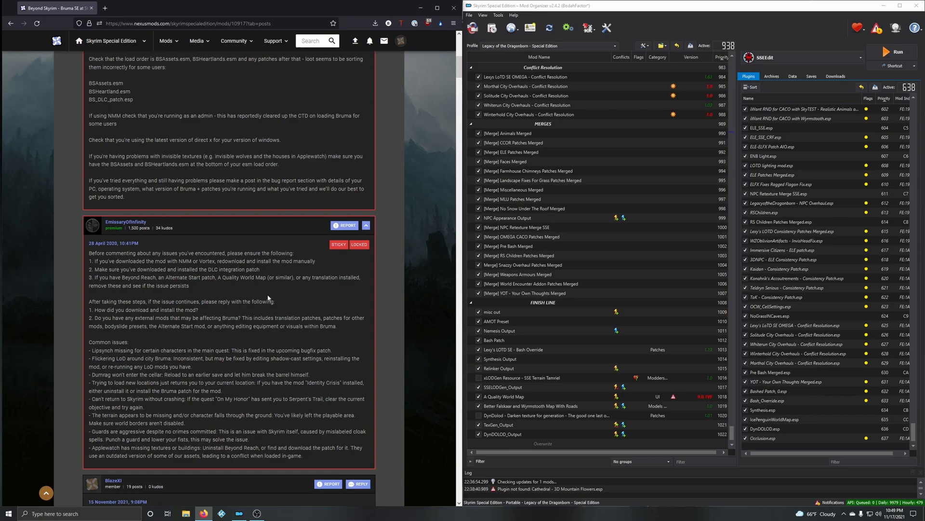
{"action": "scroll", "coordinate": [292, 317], "scroll_direction": "up", "scroll_amount": 4}
{"action": "scroll", "coordinate": [286, 348], "scroll_direction": "up", "scroll_amount": 5}
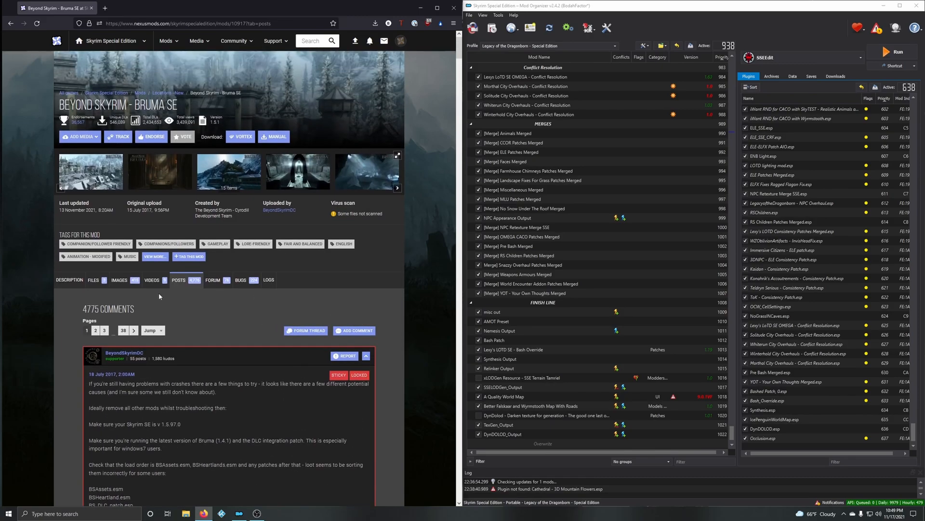
Step: Check the expanded requirements of Beyond Skyrim - Bruma SE for dependencies and look over its main files
{"action": "left_click", "coordinate": [71, 282]}
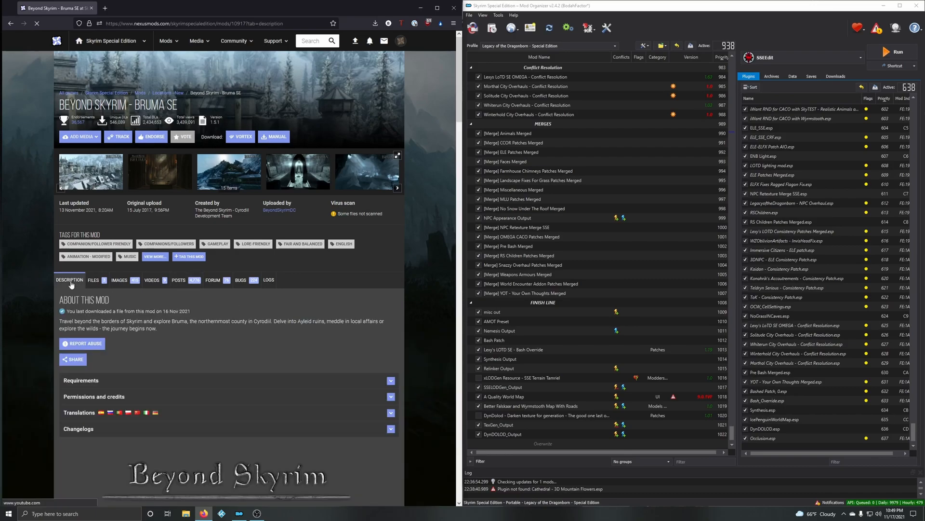
{"action": "scroll", "coordinate": [219, 247], "scroll_direction": "down", "scroll_amount": 5}
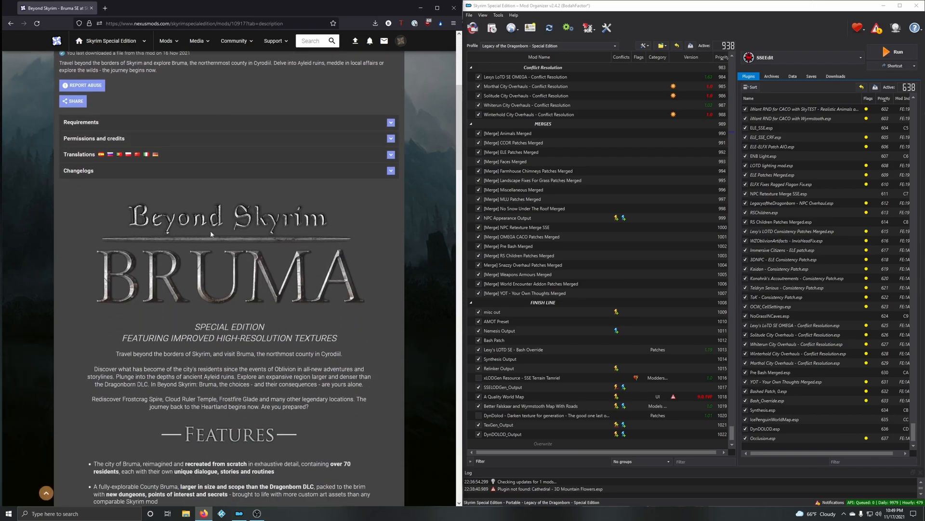
{"action": "left_click", "coordinate": [133, 126]}
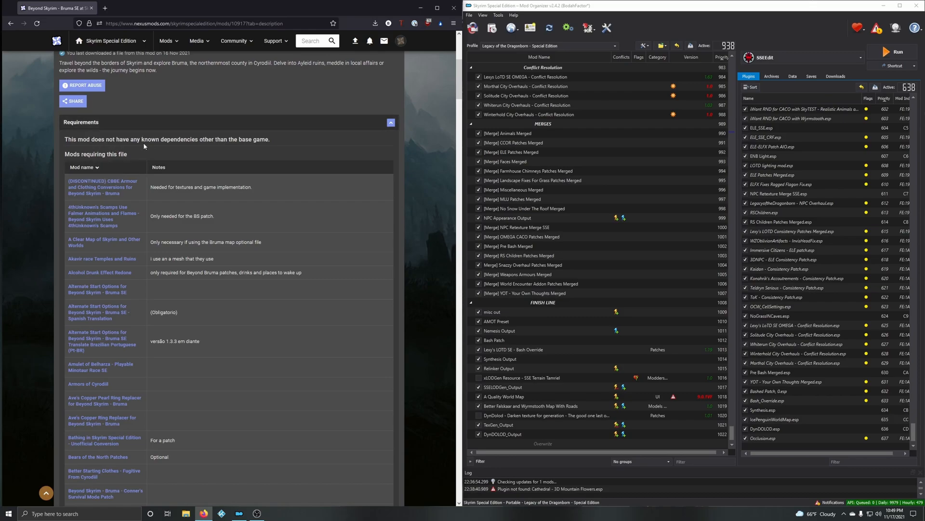
{"action": "scroll", "coordinate": [268, 142], "scroll_direction": "up", "scroll_amount": 5}
{"action": "left_click", "coordinate": [104, 136]}
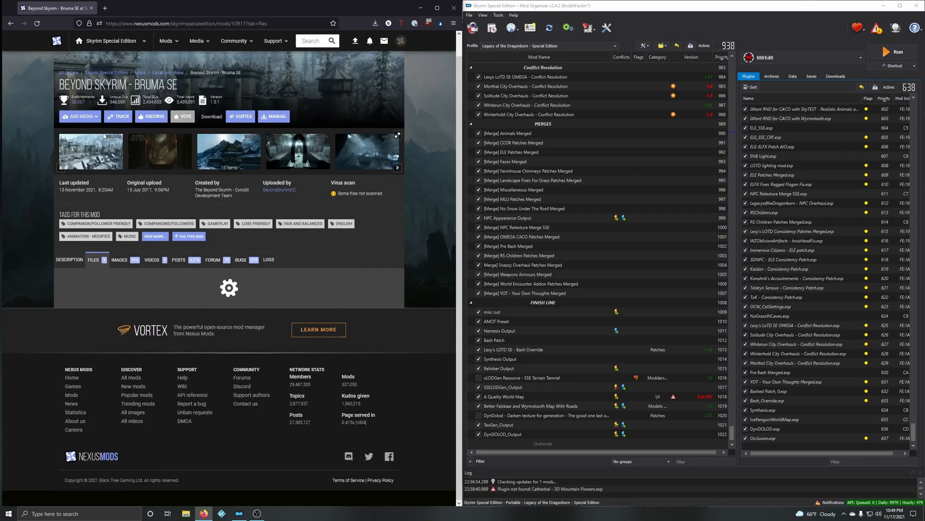
{"action": "scroll", "coordinate": [225, 275], "scroll_direction": "down", "scroll_amount": 2}
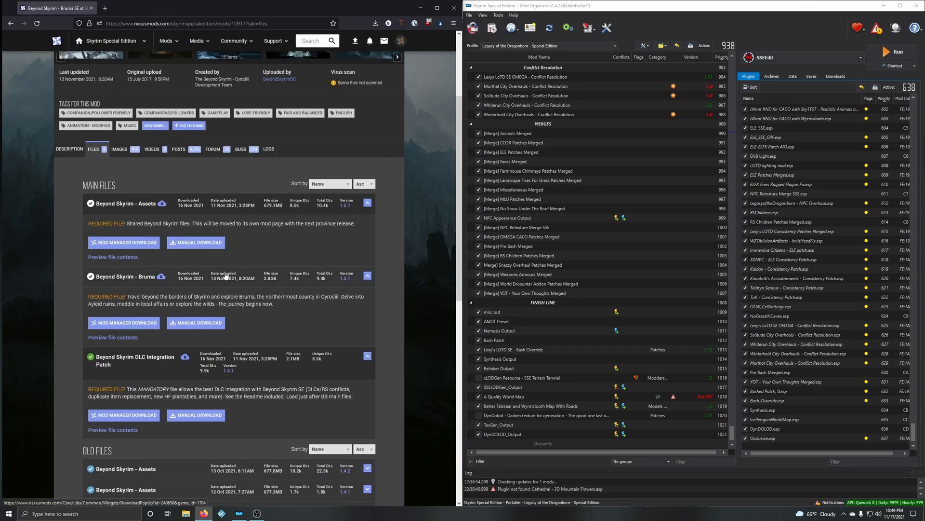
Step: Recheck the requirements and installation notes in the mod's description and return to its main files
{"action": "left_click", "coordinate": [69, 148]}
{"action": "scroll", "coordinate": [323, 302], "scroll_direction": "down", "scroll_amount": 6}
{"action": "scroll", "coordinate": [323, 302], "scroll_direction": "down", "scroll_amount": 15}
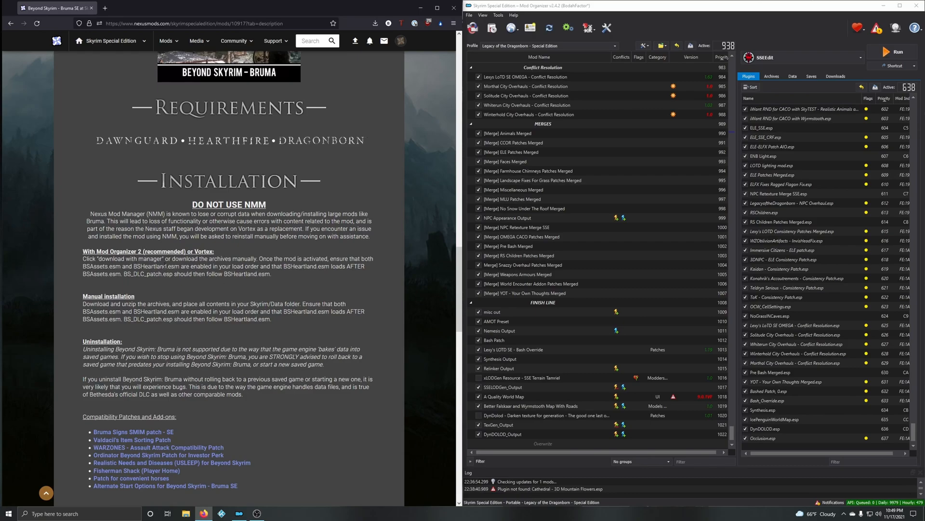
{"action": "scroll", "coordinate": [176, 266], "scroll_direction": "up", "scroll_amount": 20}
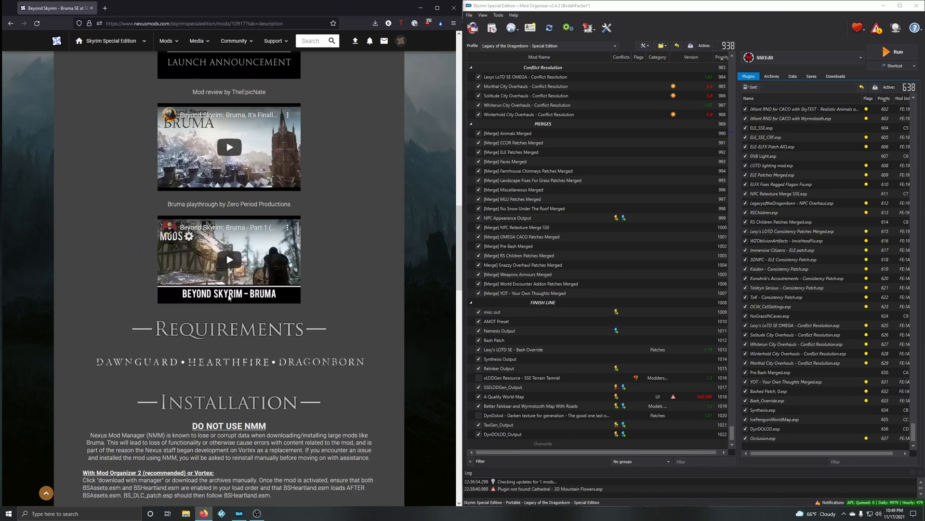
{"action": "left_click", "coordinate": [101, 262]}
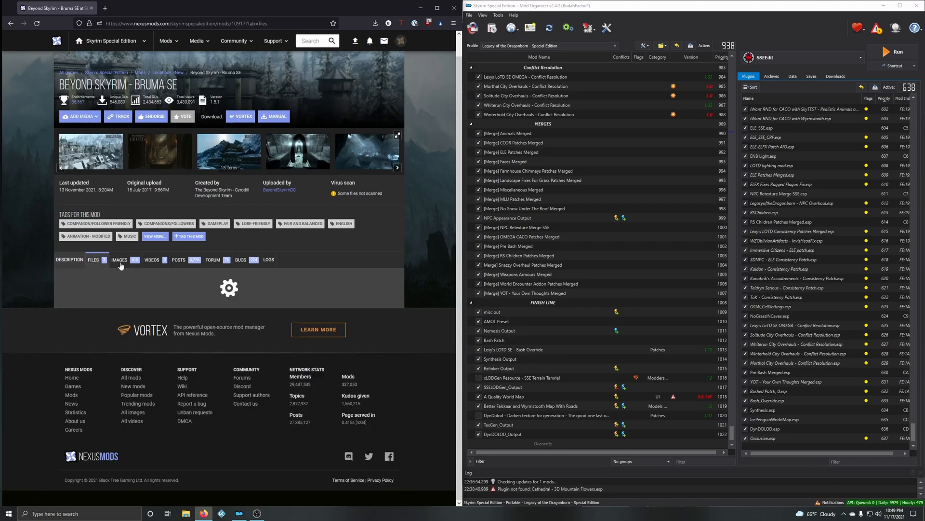
{"action": "scroll", "coordinate": [396, 256], "scroll_direction": "down", "scroll_amount": 3}
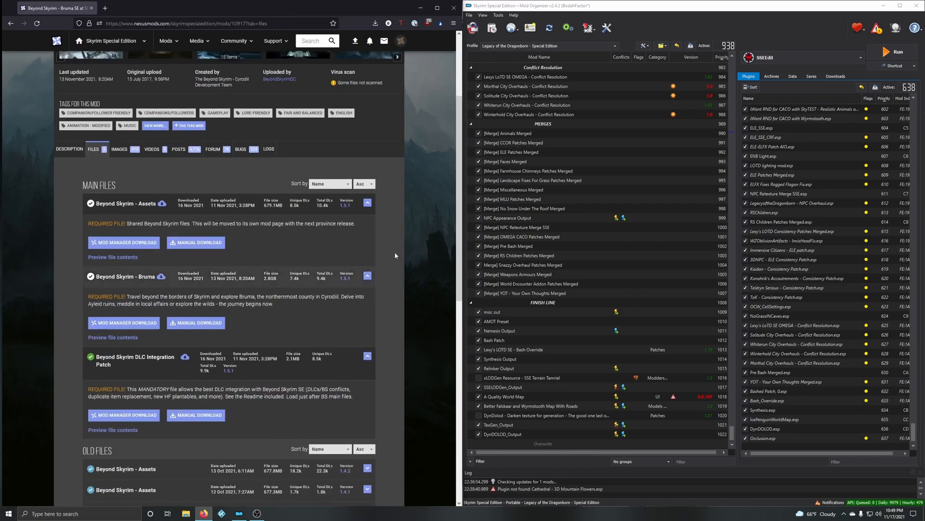
Step: Delete the Cathedral - 3D Mountain Flowers archive from the Mod Organizer downloads
{"action": "left_click", "coordinate": [836, 76]}
{"action": "right_click", "coordinate": [796, 109]}
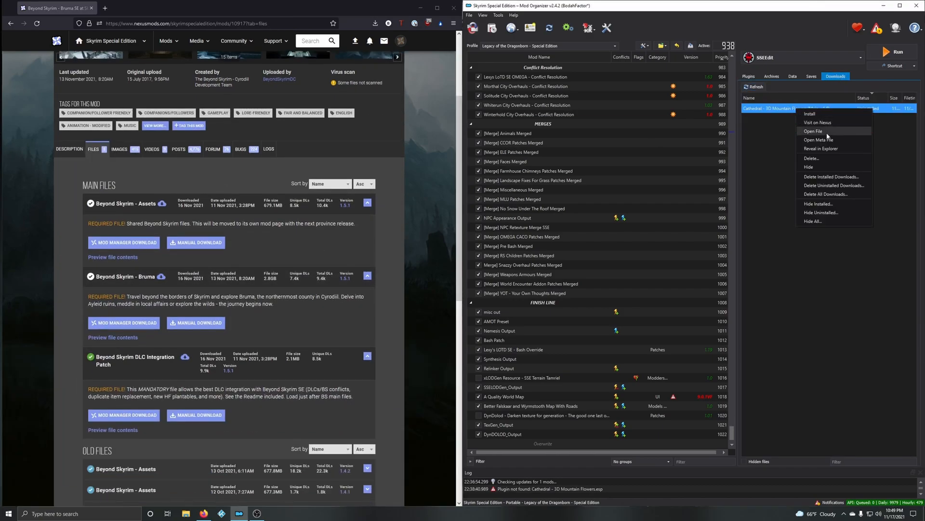
{"action": "left_click", "coordinate": [819, 160]}
{"action": "left_click", "coordinate": [716, 264]}
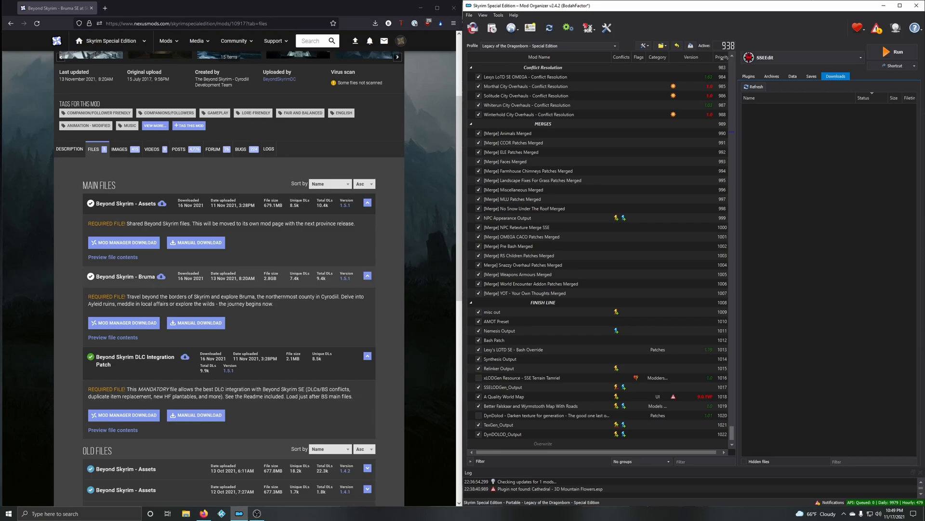
Step: Download Beyond Skyrim - Assets, Beyond Skyrim - Bruma and the Beyond Skyrim DLC Integration Patch with the mod manager
{"action": "scroll", "coordinate": [165, 377], "scroll_direction": "down", "scroll_amount": 1}
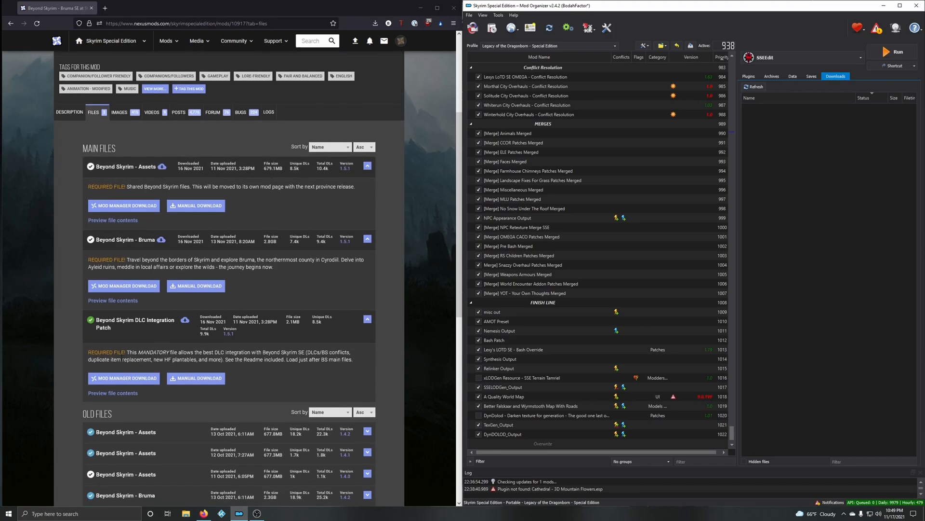
{"action": "left_click", "coordinate": [119, 208]}
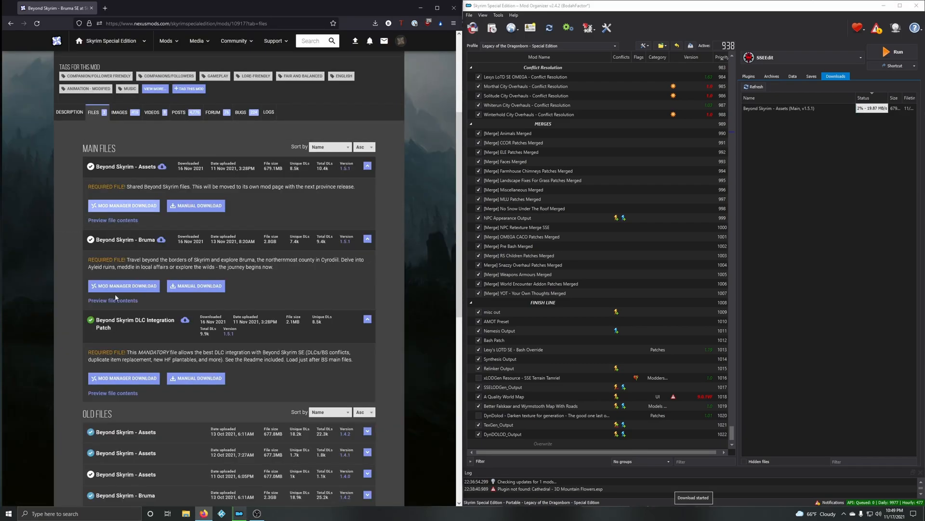
{"action": "left_click", "coordinate": [123, 286]}
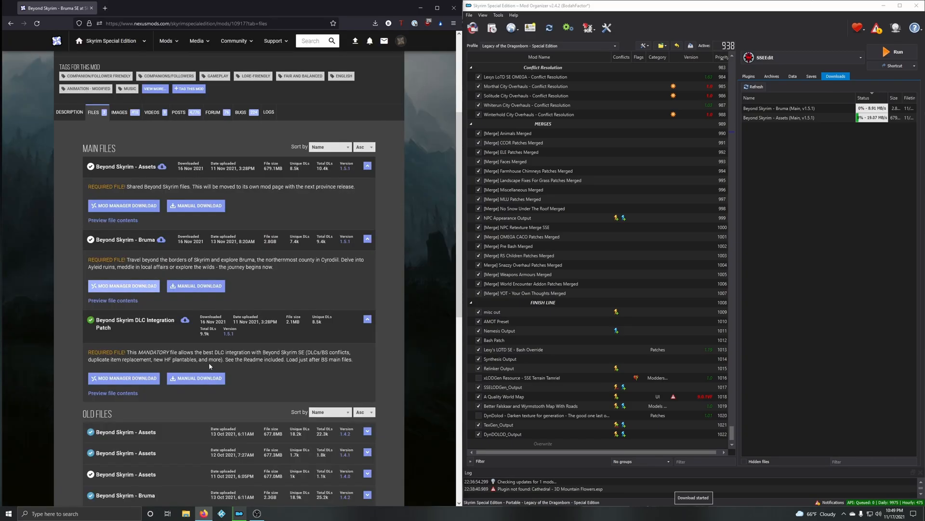
{"action": "left_click", "coordinate": [124, 378]}
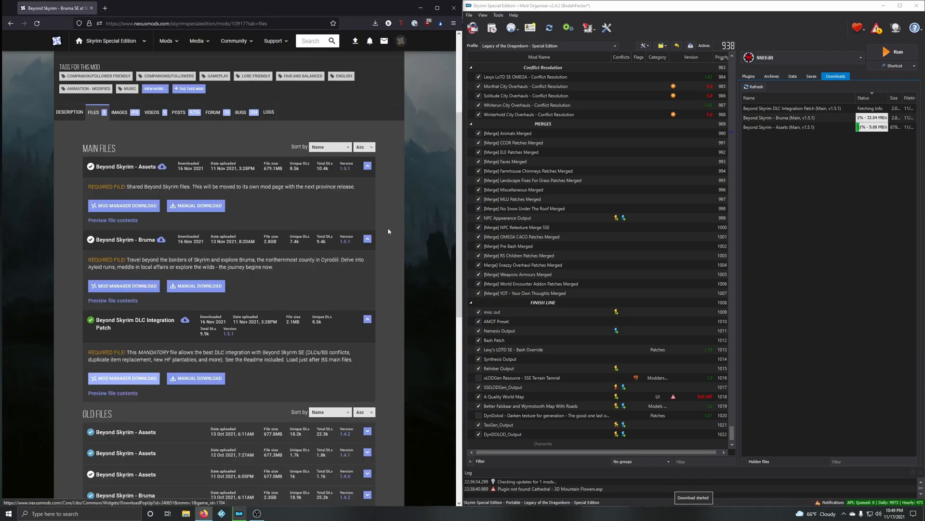
Step: Read the mod's Mod Organizer 2 installation instructions on enabling and ordering BSAssets.esm, BSHeartland.esm and BS_DLC_patch.esp
{"action": "left_click", "coordinate": [77, 117]}
{"action": "scroll", "coordinate": [312, 343], "scroll_direction": "down", "scroll_amount": 7}
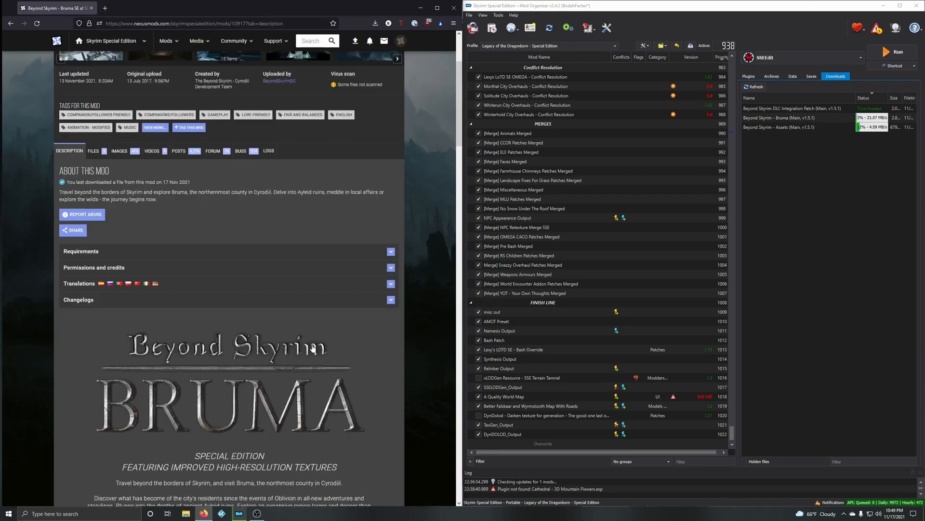
{"action": "scroll", "coordinate": [311, 343], "scroll_direction": "down", "scroll_amount": 12}
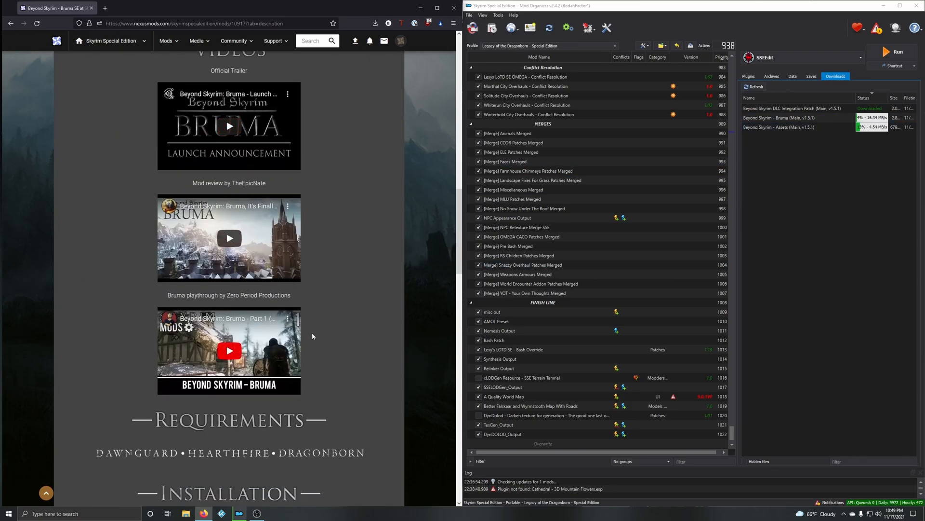
{"action": "scroll", "coordinate": [290, 383], "scroll_direction": "down", "scroll_amount": 4}
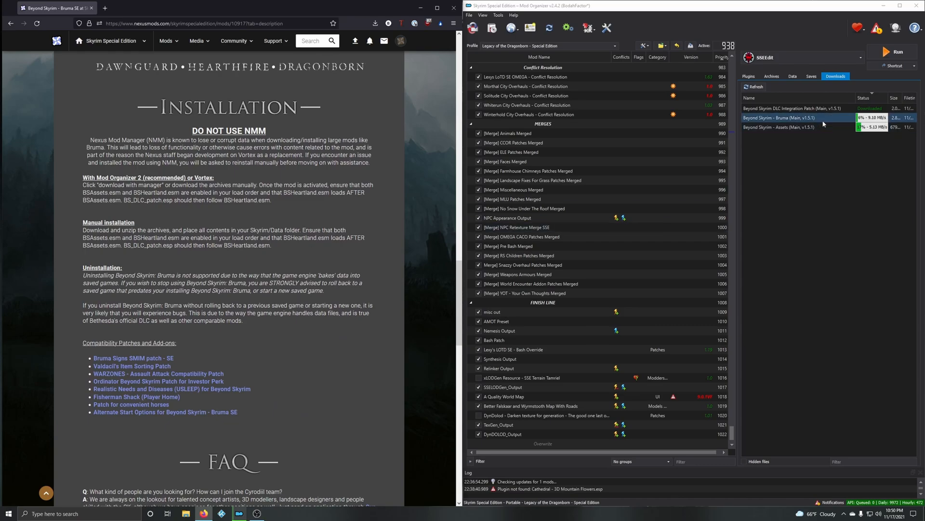
Step: Resize the downloads list columns to show the full file sizes and check the Beyond Skyrim Assets and Bruma archives
{"action": "left_click_drag", "start_coordinate": [856, 98], "coordinate": [877, 99]}
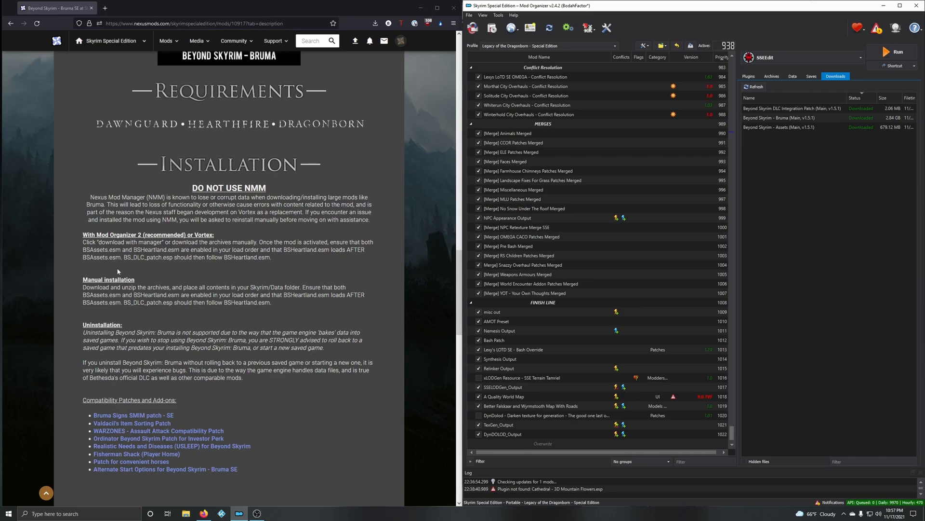
{"action": "left_click", "coordinate": [788, 128]}
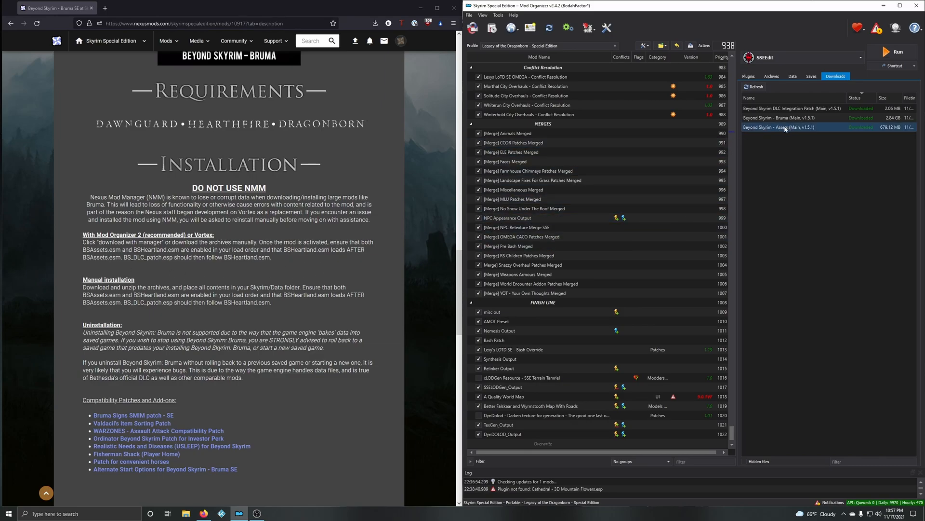
{"action": "left_click", "coordinate": [777, 120]}
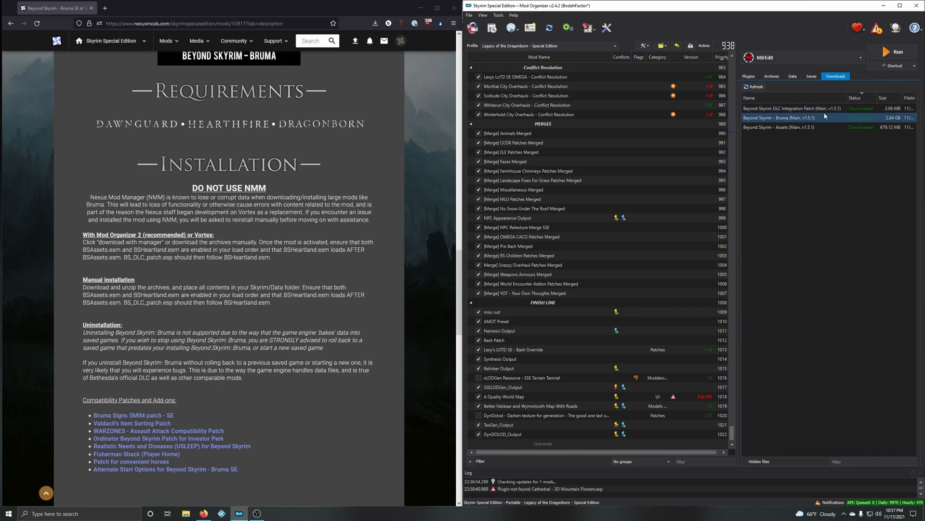
Step: Install the Beyond Skyrim - Assets archive under the name Beyond Skyrim - Assets
{"action": "double_click", "coordinate": [795, 127]}
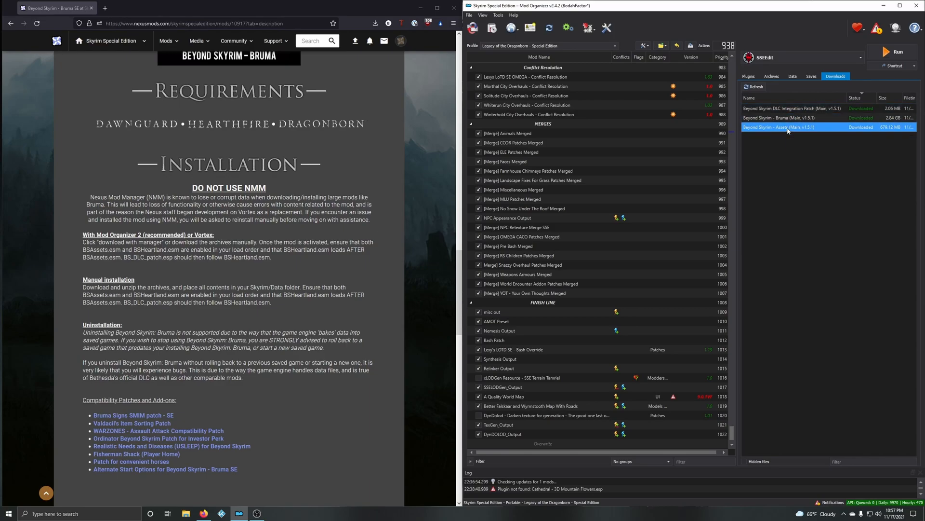
{"action": "left_click", "coordinate": [758, 253]}
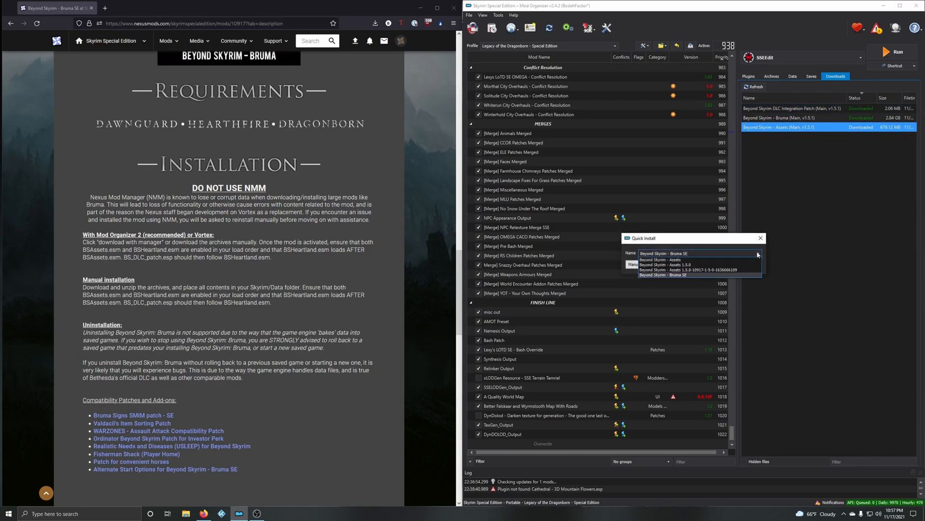
{"action": "left_click", "coordinate": [681, 260]}
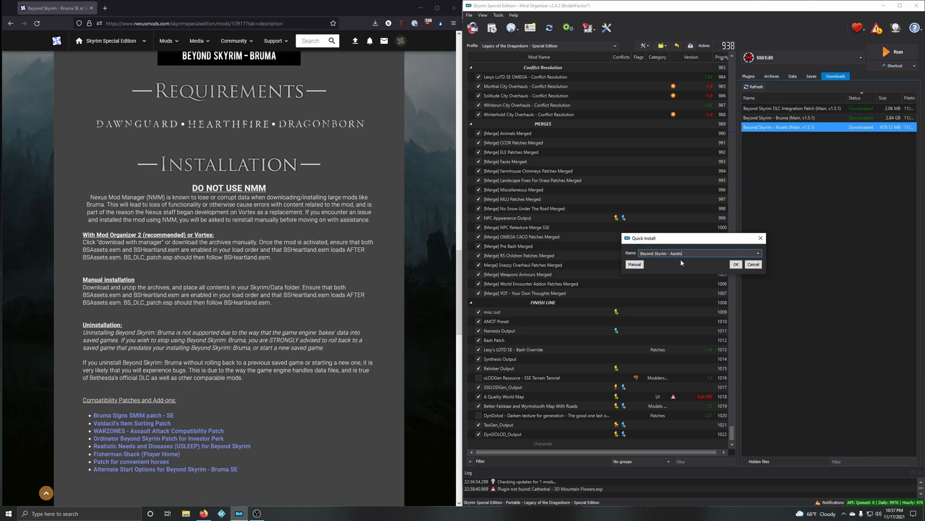
{"action": "left_click", "coordinate": [736, 265]}
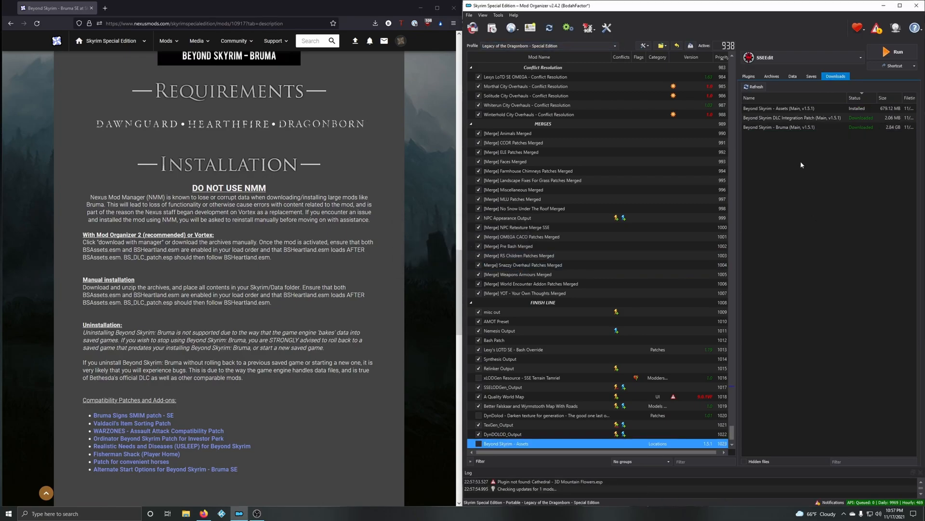
Step: Install the Beyond Skyrim - Bruma archive under the name Beyond Skyrim - Bruma without unpacking its BSA
{"action": "double_click", "coordinate": [792, 128]}
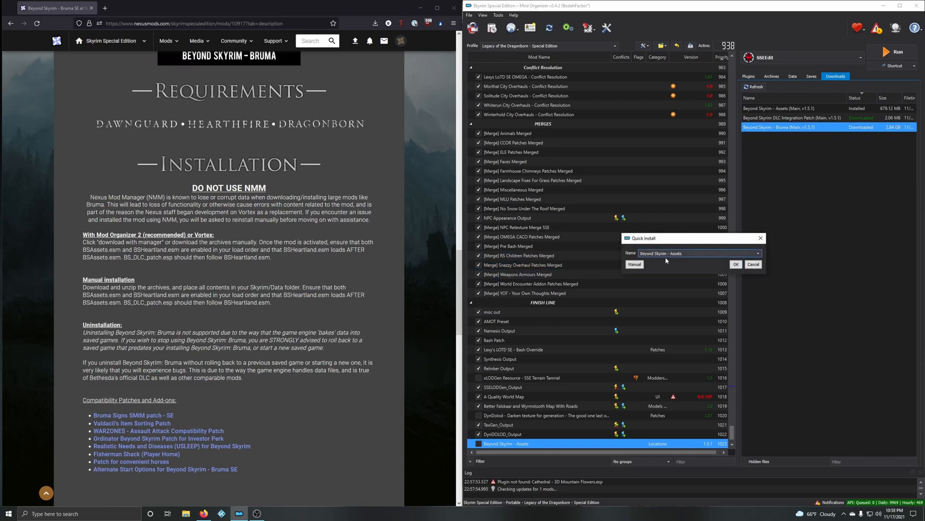
{"action": "left_click", "coordinate": [761, 254]}
{"action": "left_click", "coordinate": [709, 263]}
{"action": "left_click", "coordinate": [737, 265]}
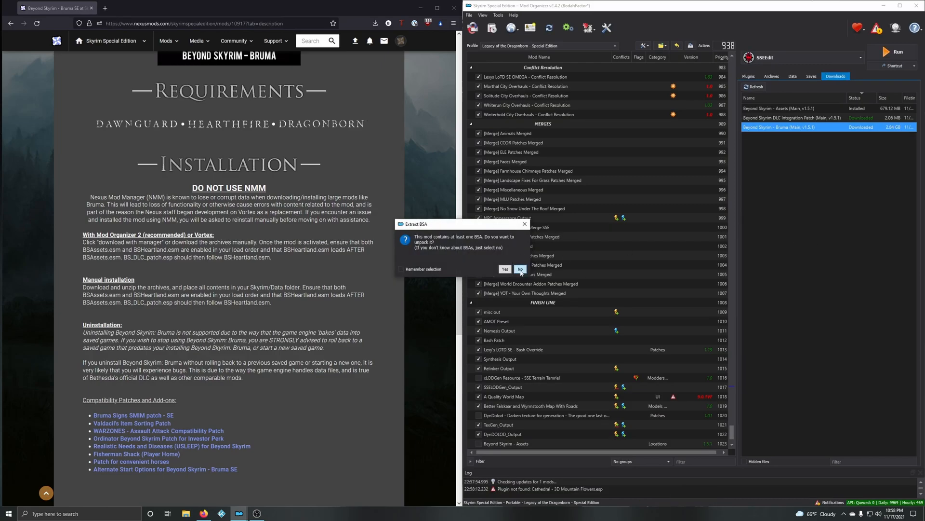
{"action": "left_click", "coordinate": [520, 269]}
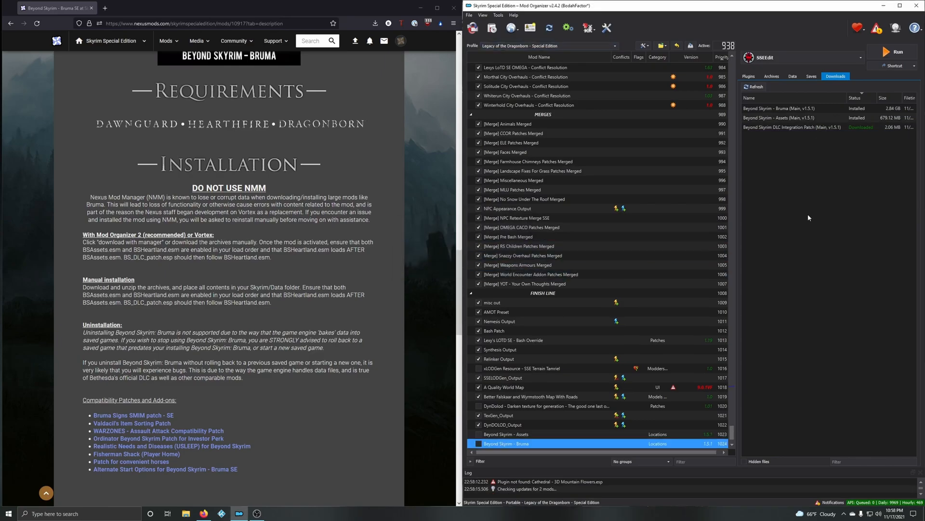
Step: Install the DLC patch archive under the name Beyond Skyrim DLC Integration Patch without unpacking its BSA
{"action": "double_click", "coordinate": [809, 128]}
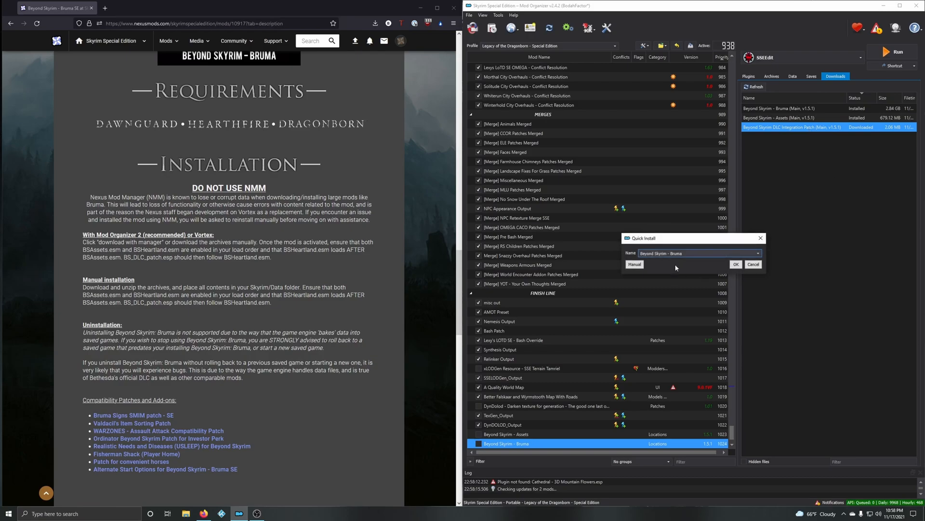
{"action": "left_click", "coordinate": [758, 253]}
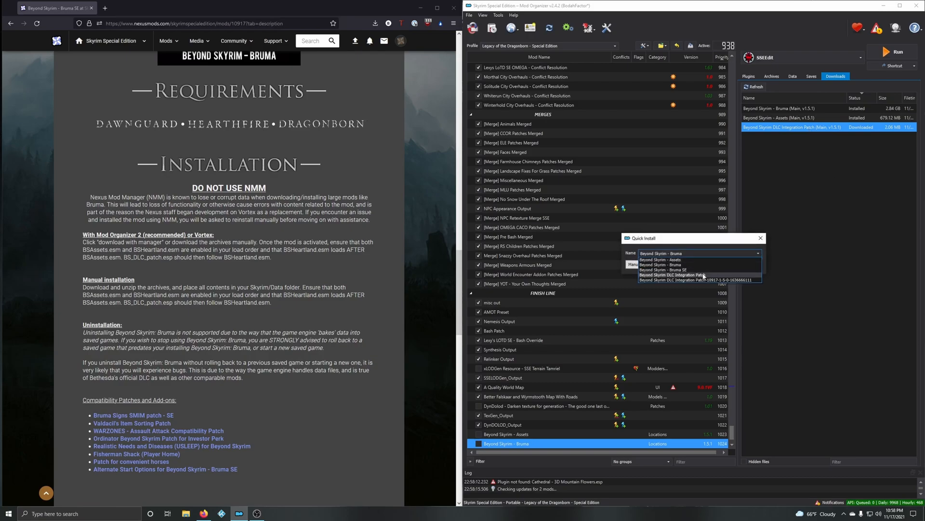
{"action": "left_click", "coordinate": [678, 274]}
{"action": "left_click", "coordinate": [736, 264]}
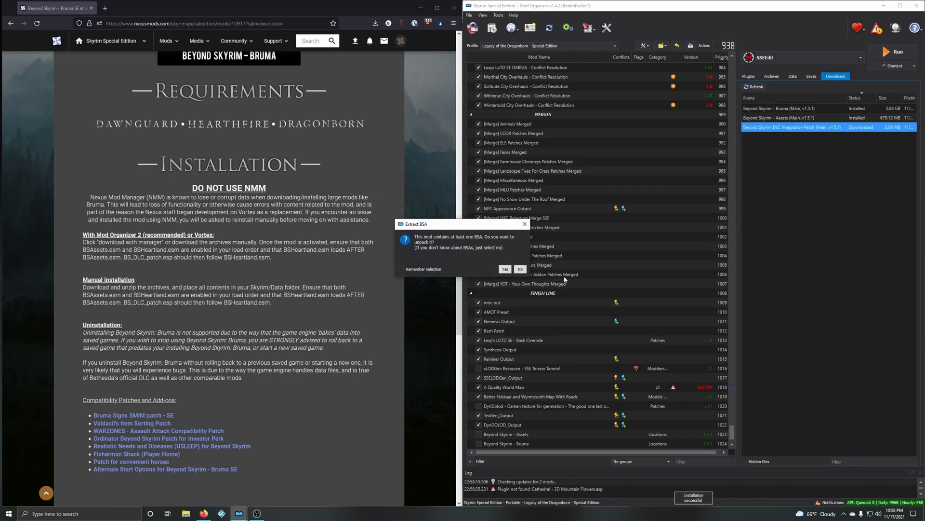
{"action": "left_click", "coordinate": [522, 269]}
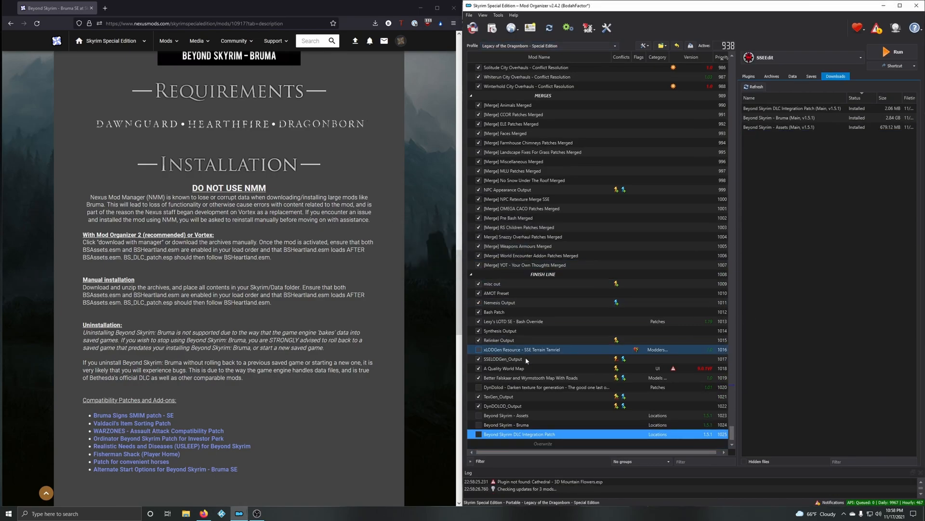
Step: Enable the Beyond Skyrim Assets, Bruma and DLC Integration Patch mods and check their plugins at the end of the load order
{"action": "left_click", "coordinate": [479, 415]}
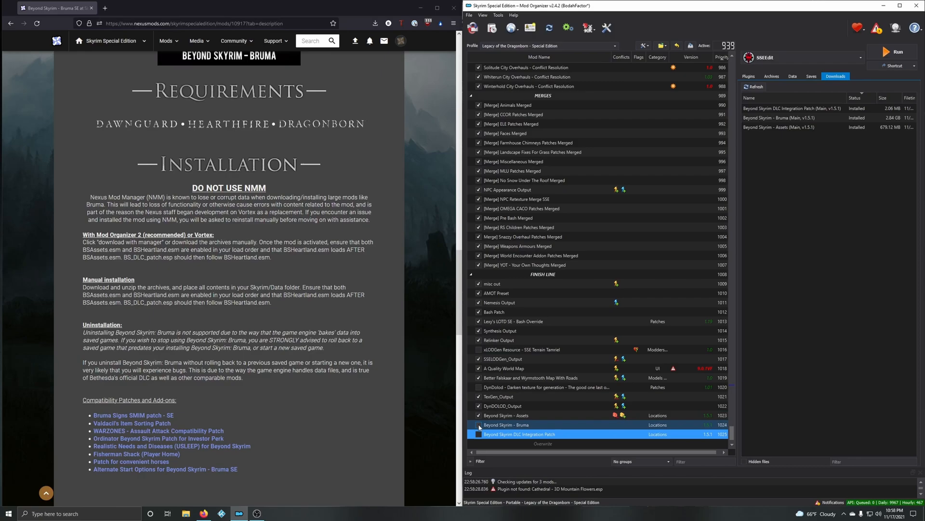
{"action": "left_click", "coordinate": [478, 435]}
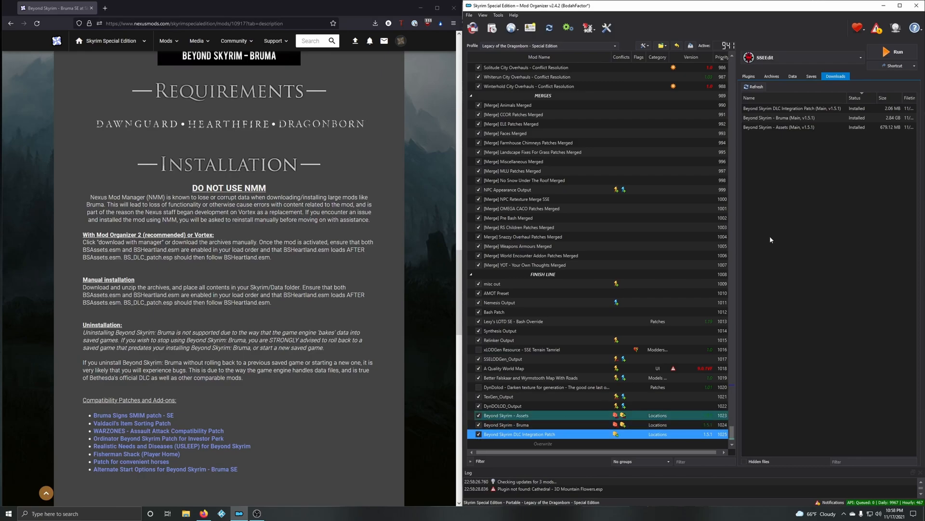
{"action": "left_click", "coordinate": [748, 76]}
{"action": "scroll", "coordinate": [796, 313], "scroll_direction": "down", "scroll_amount": 2}
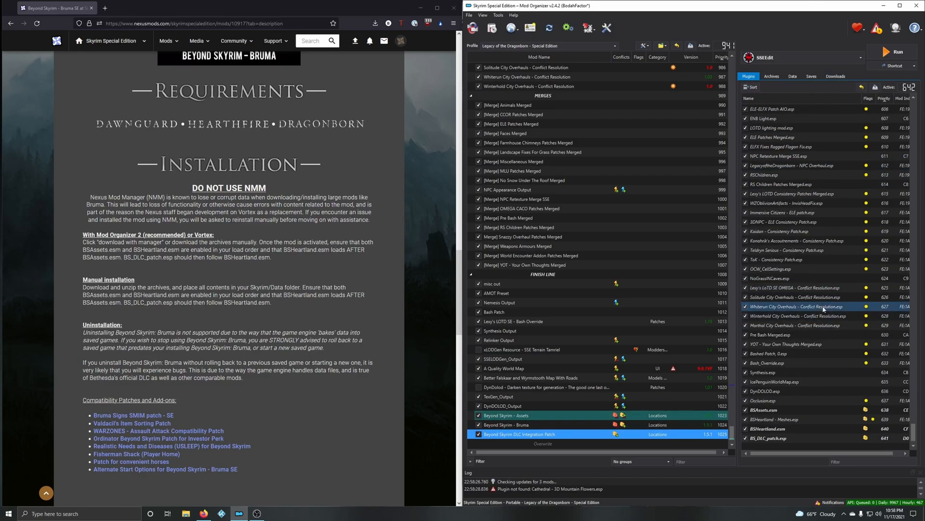
{"action": "left_click", "coordinate": [777, 420]}
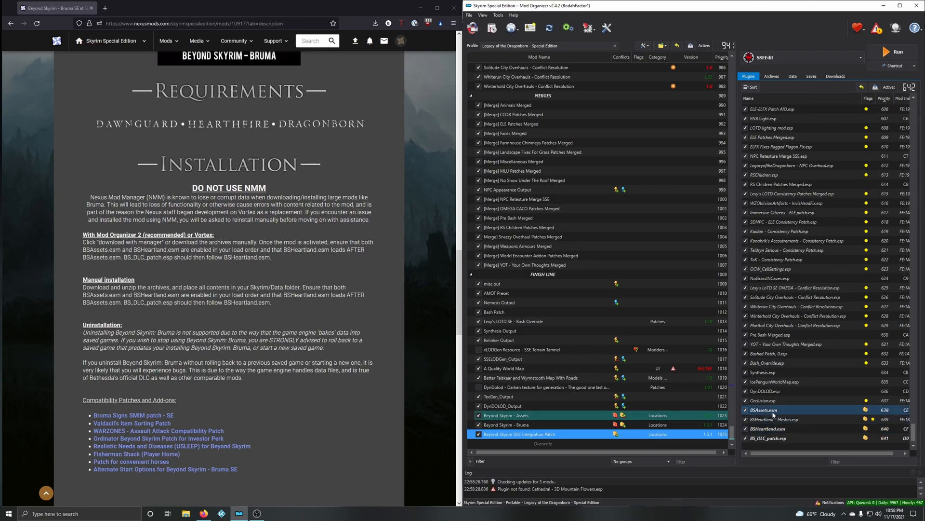
{"action": "left_click", "coordinate": [788, 428]}
{"action": "left_click", "coordinate": [776, 439]}
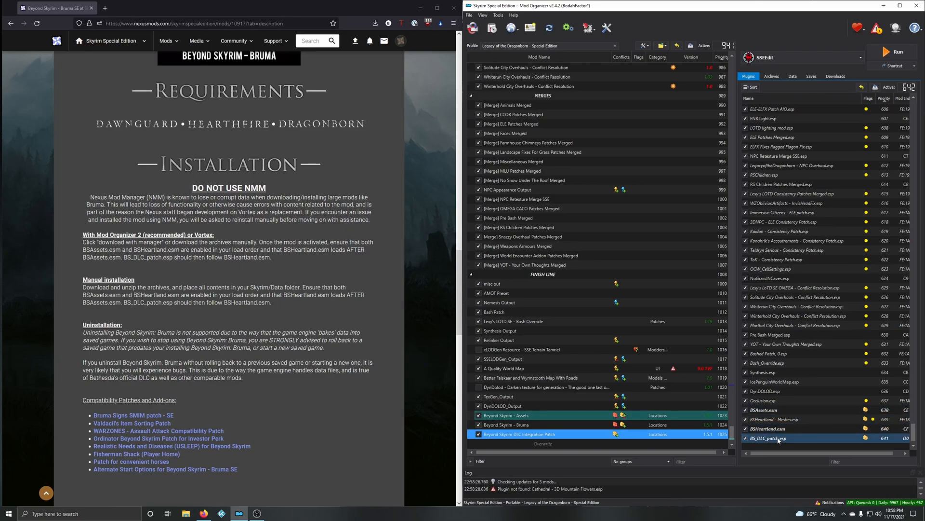
Step: Run LOOT through Mod Organizer and look through its messages for the loaded plugins
{"action": "left_click", "coordinate": [815, 57]}
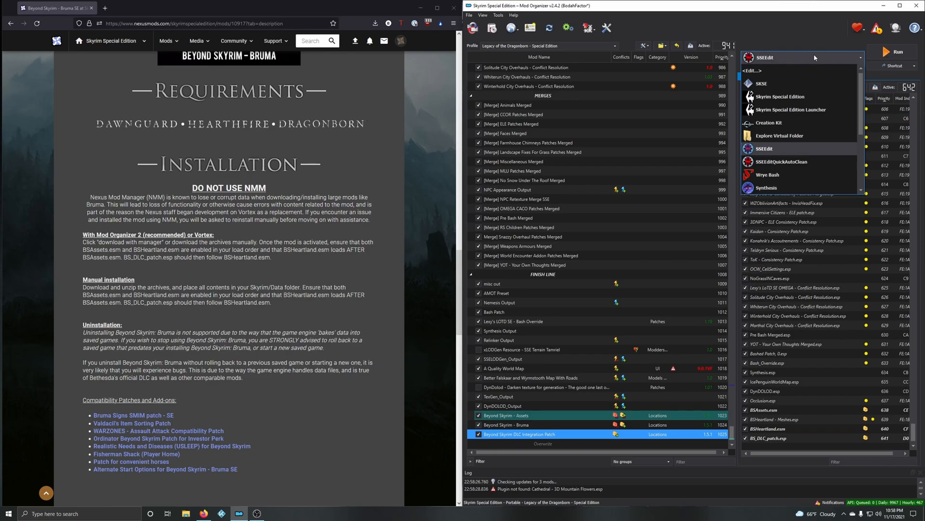
{"action": "scroll", "coordinate": [820, 148], "scroll_direction": "down", "scroll_amount": 3}
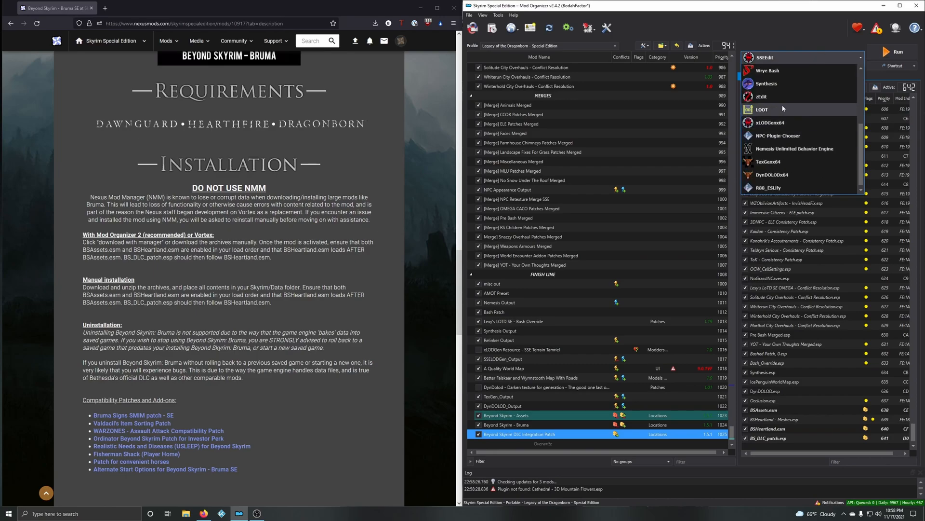
{"action": "left_click", "coordinate": [815, 110]}
{"action": "left_click", "coordinate": [894, 53]}
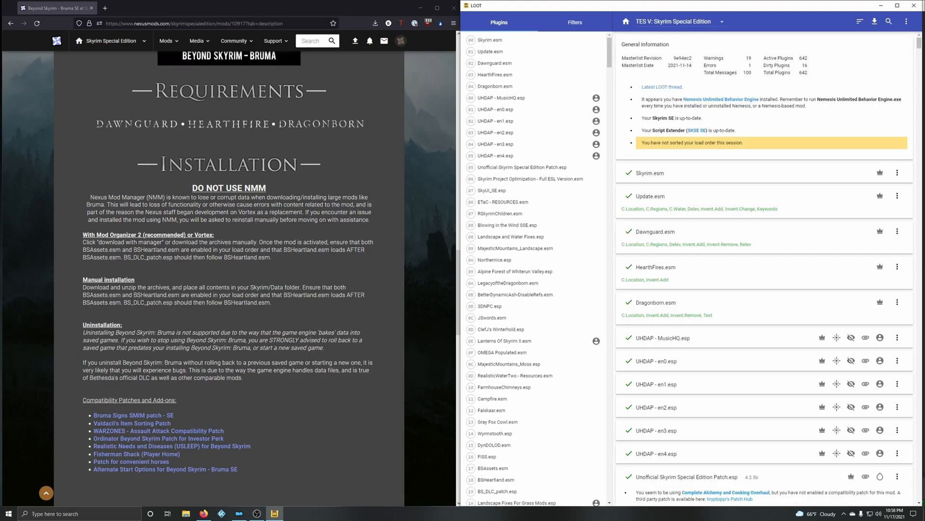
{"action": "left_click_drag", "start_coordinate": [919, 43], "coordinate": [922, 501]}
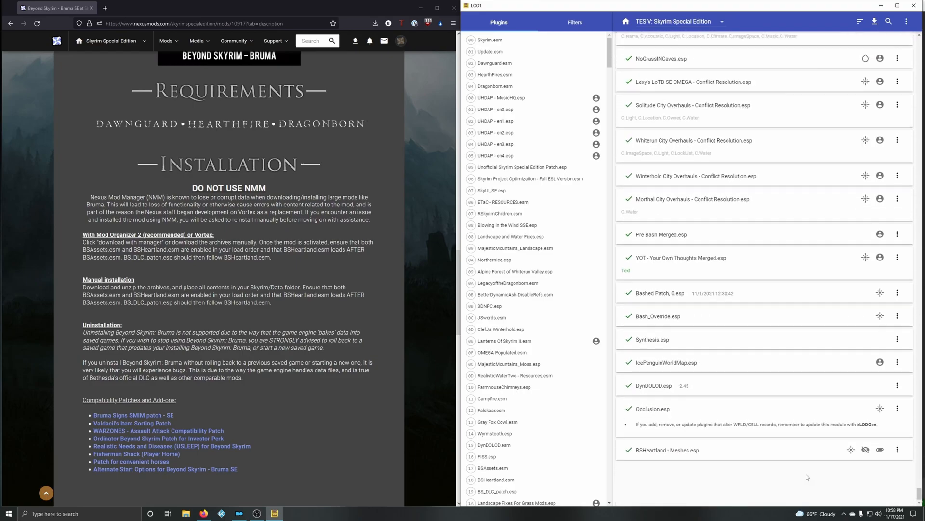
{"action": "left_click_drag", "start_coordinate": [920, 495], "coordinate": [918, 54]}
{"action": "scroll", "coordinate": [793, 231], "scroll_direction": "down", "scroll_amount": 8}
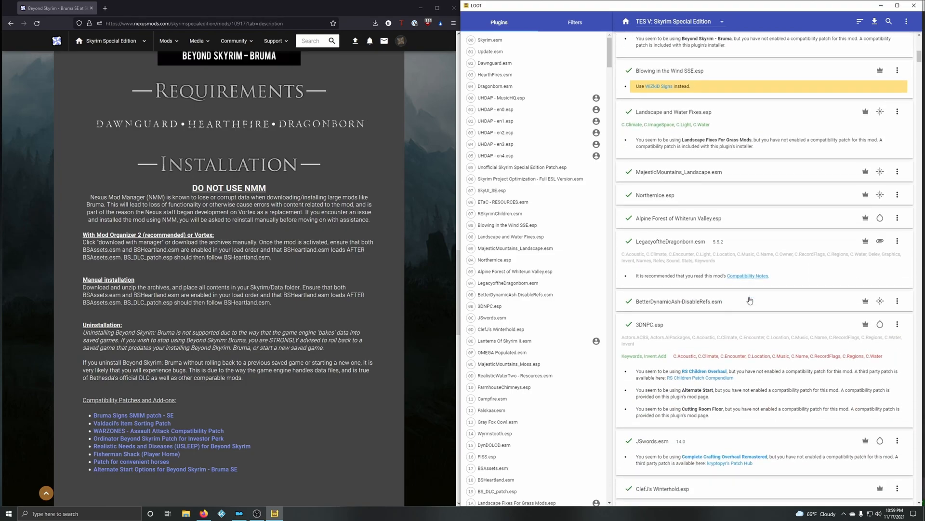
{"action": "scroll", "coordinate": [745, 306], "scroll_direction": "down", "scroll_amount": 2}
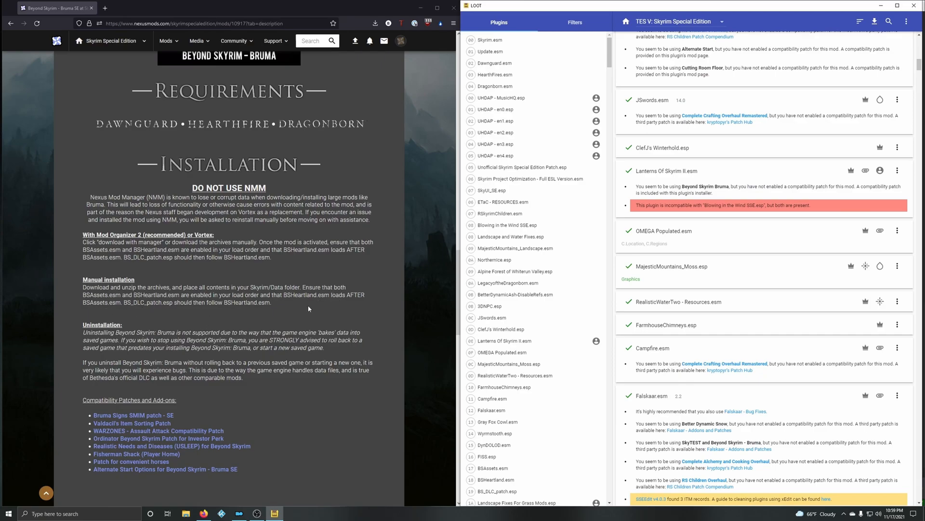
Step: Find BSHeartland.esm by searching the plugin cards for "heartland" and open its metadata for editing
{"action": "left_click", "coordinate": [890, 22]}
{"action": "type", "text": "hear"}
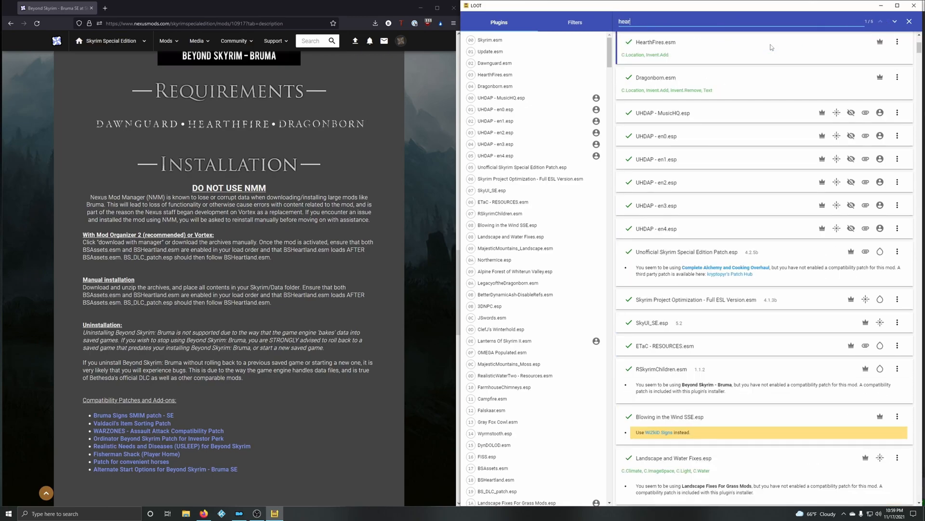
{"action": "type", "text": "tland"}
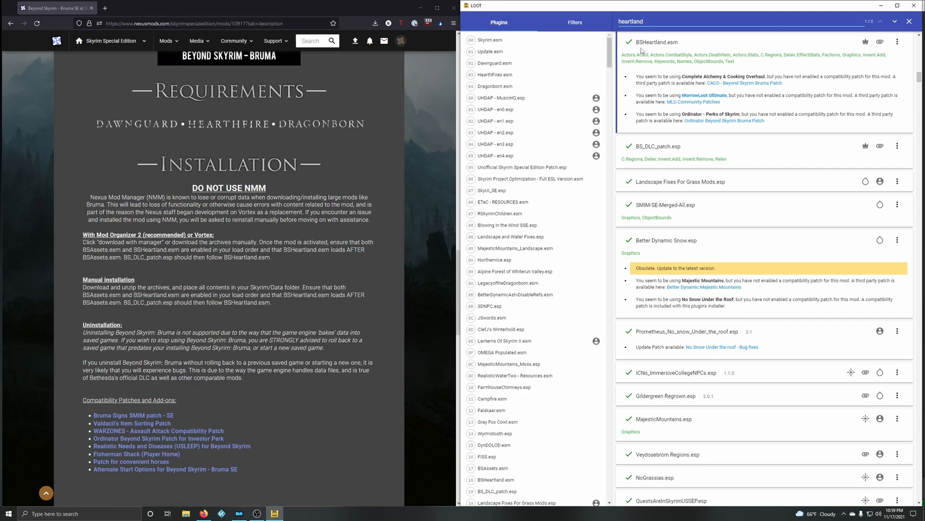
{"action": "left_click", "coordinate": [898, 42]}
{"action": "left_click", "coordinate": [873, 45]}
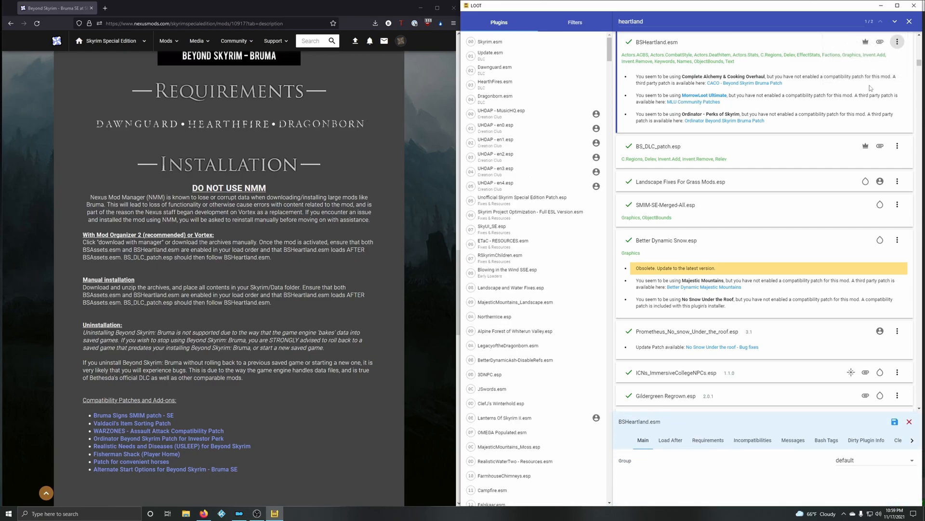
Step: Add and save a Load After entry for BSAssets.esm on BSHeartland.esm, and close LOOT
{"action": "left_click", "coordinate": [675, 441]}
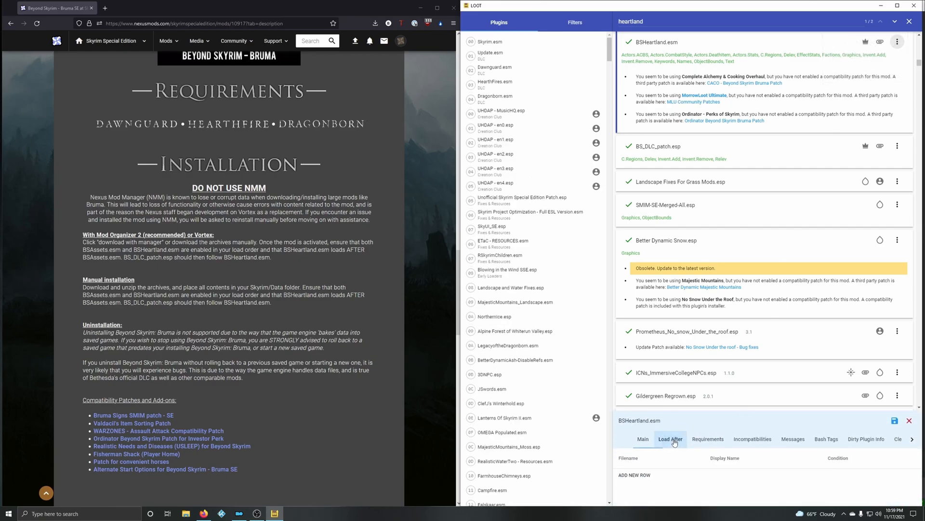
{"action": "left_click", "coordinate": [636, 475]}
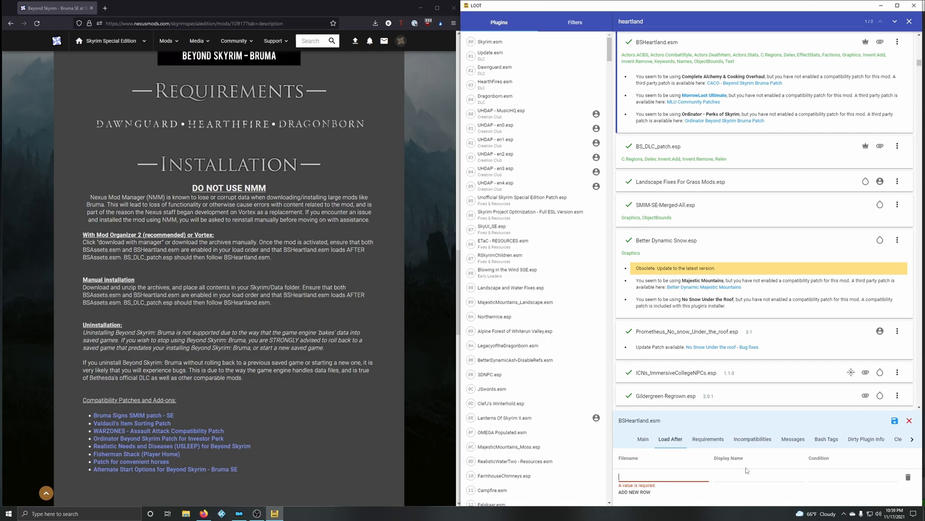
{"action": "type", "text": "basass"}
{"action": "key", "text": "BackSpace"}
{"action": "key", "text": "BackSpace"}
{"action": "key", "text": "BackSpace"}
{"action": "key", "text": "BackSpace"}
{"action": "type", "text": "s"}
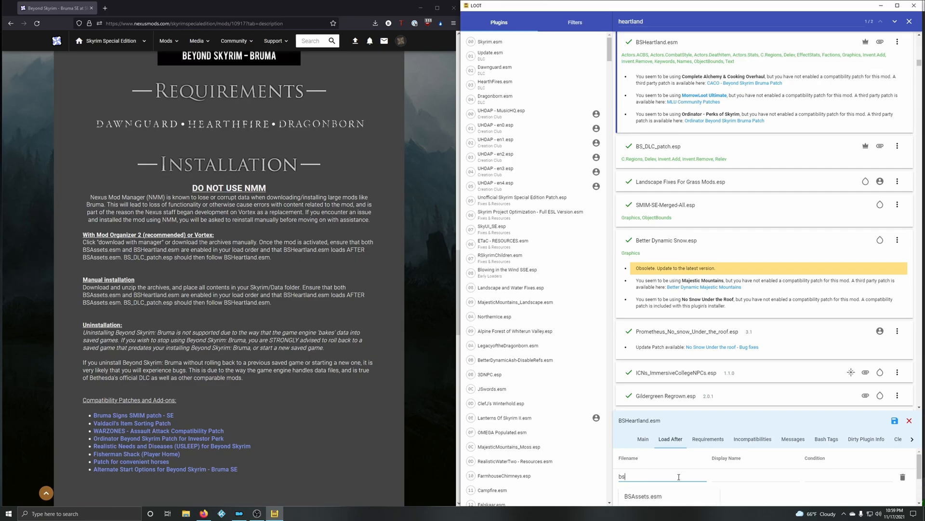
{"action": "left_click", "coordinate": [635, 500]}
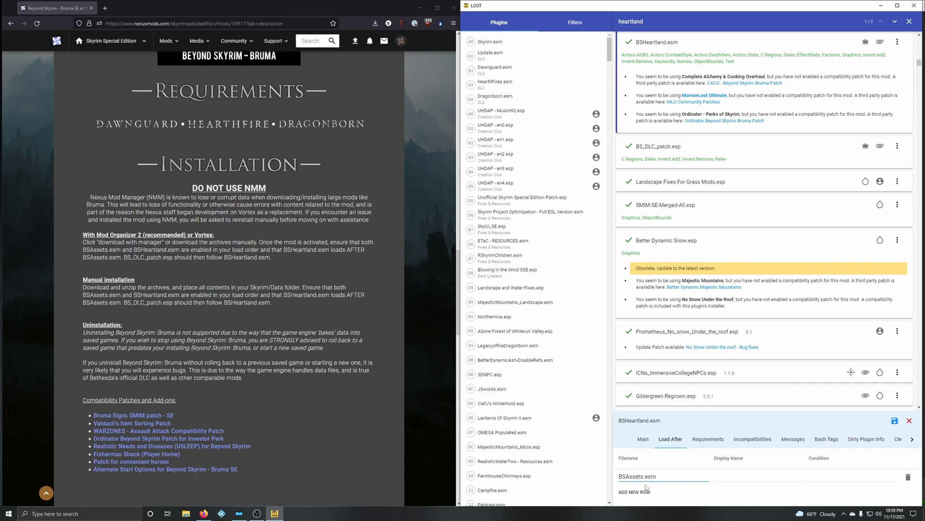
{"action": "left_click", "coordinate": [895, 421]}
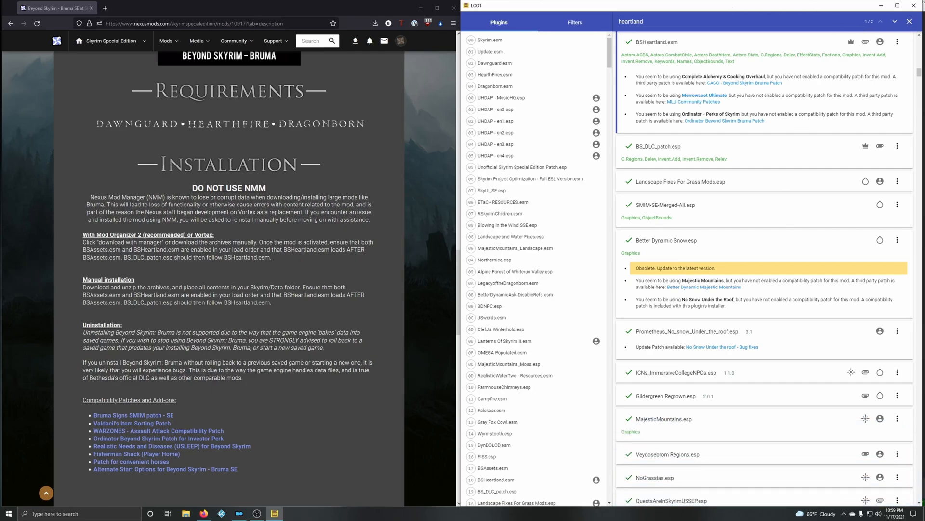
{"action": "left_click", "coordinate": [909, 21]}
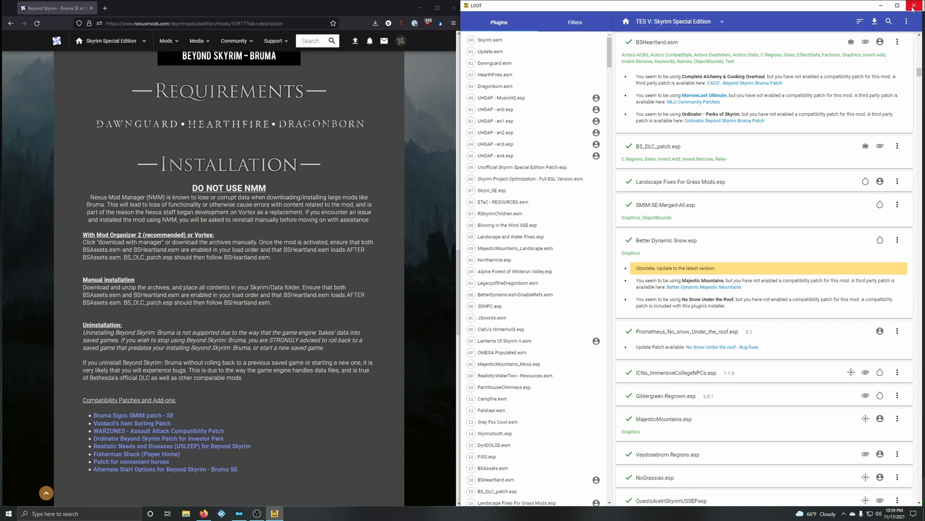
{"action": "left_click", "coordinate": [913, 6]}
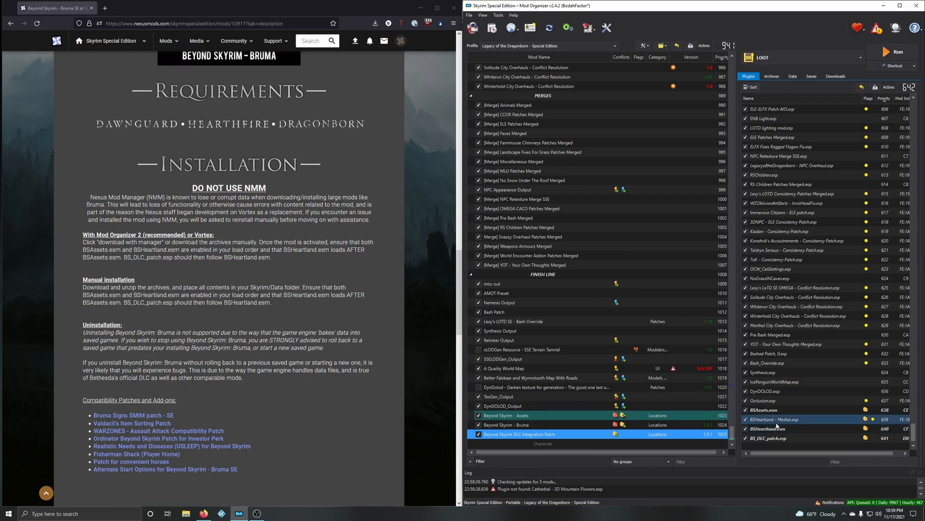
Step: Move BSAssets.esm and BSHeartland.esm up among the master plugins after DynDOLOD.esm and check their order
{"action": "left_click_drag", "start_coordinate": [776, 412], "coordinate": [795, 409]}
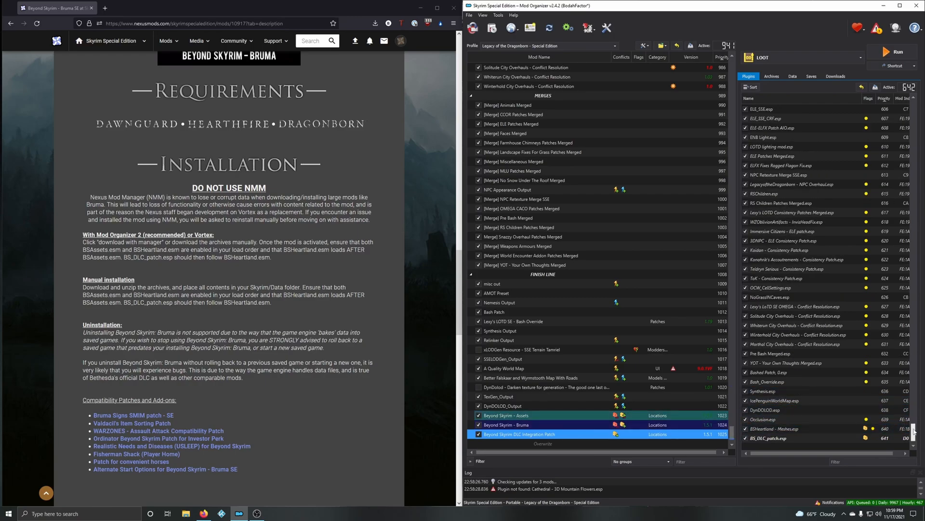
{"action": "left_click_drag", "start_coordinate": [913, 432], "coordinate": [913, 106]}
{"action": "scroll", "coordinate": [796, 194], "scroll_direction": "down", "scroll_amount": 6}
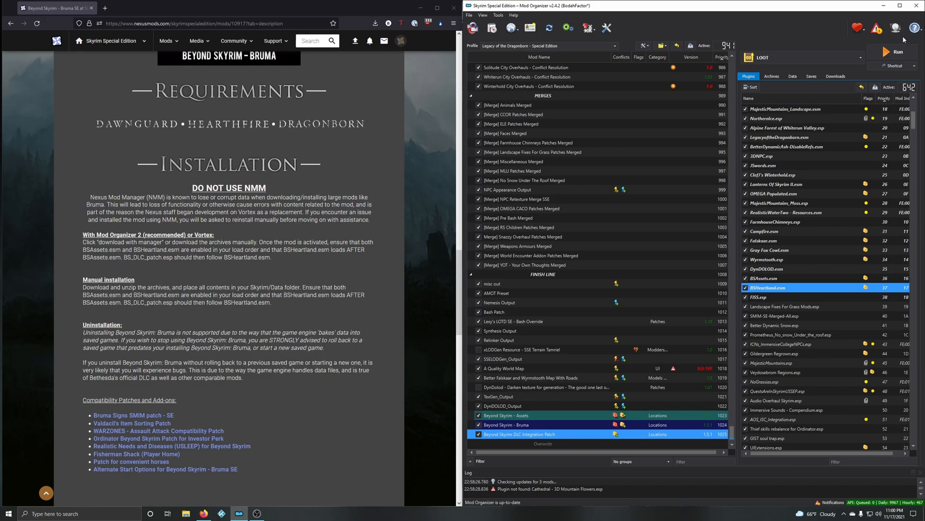
{"action": "left_click_drag", "start_coordinate": [914, 120], "coordinate": [914, 437]}
Step: Open the Bruma Signs SMIM, Ordinator Investor Perk and Realistic Needs and Diseases patch pages in separate browser tabs
{"action": "scroll", "coordinate": [346, 371], "scroll_direction": "down", "scroll_amount": 2}
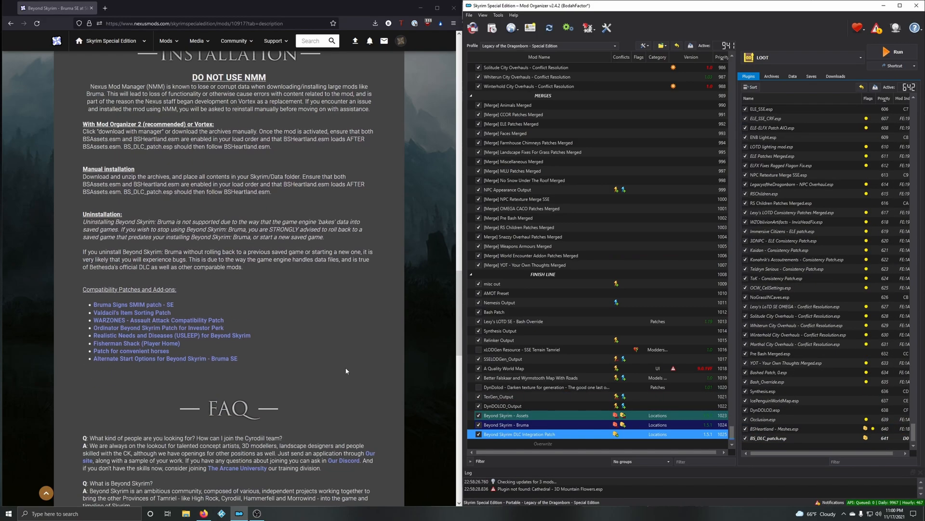
{"action": "middle_click", "coordinate": [131, 308]}
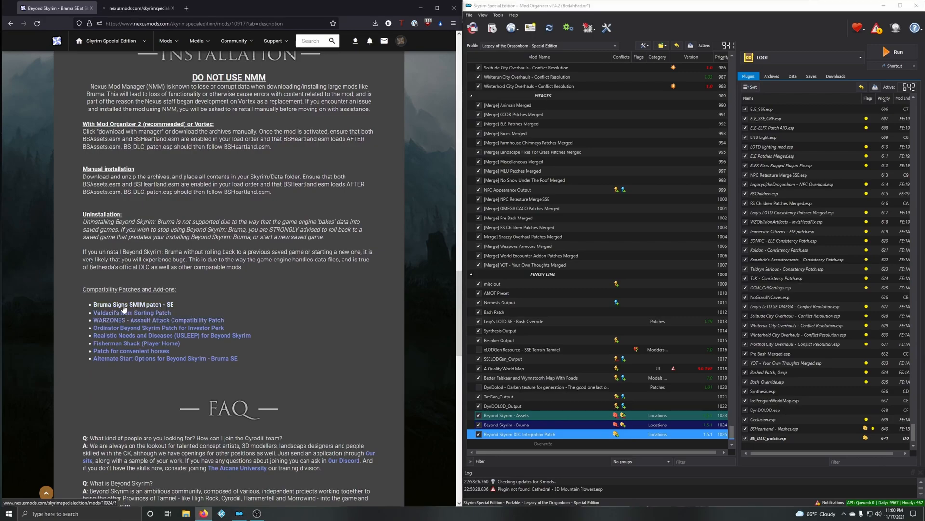
{"action": "middle_click", "coordinate": [116, 329]}
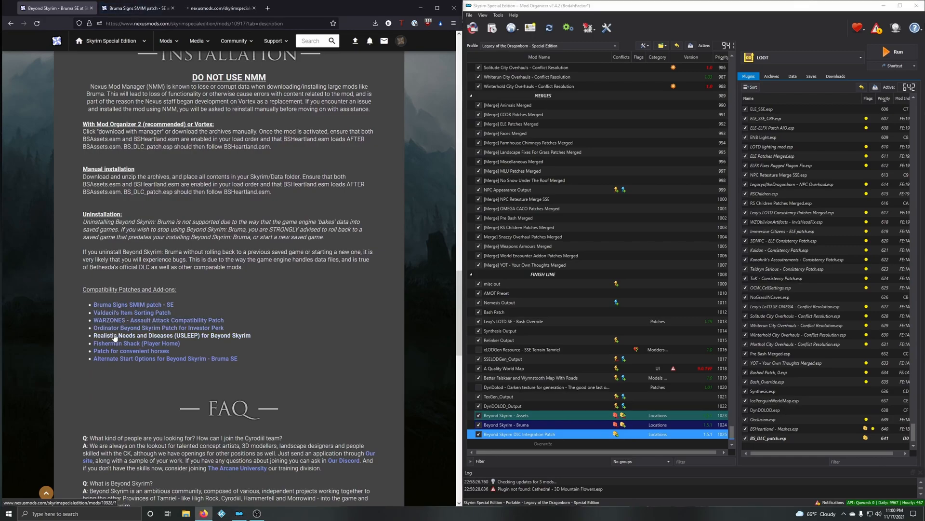
{"action": "middle_click", "coordinate": [129, 338]}
{"action": "right_click", "coordinate": [124, 337]}
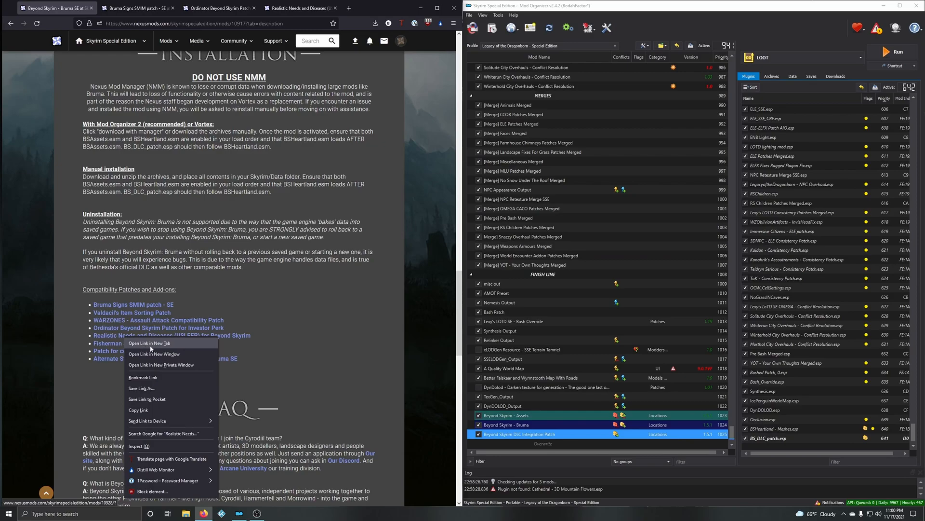
{"action": "left_click", "coordinate": [290, 347]}
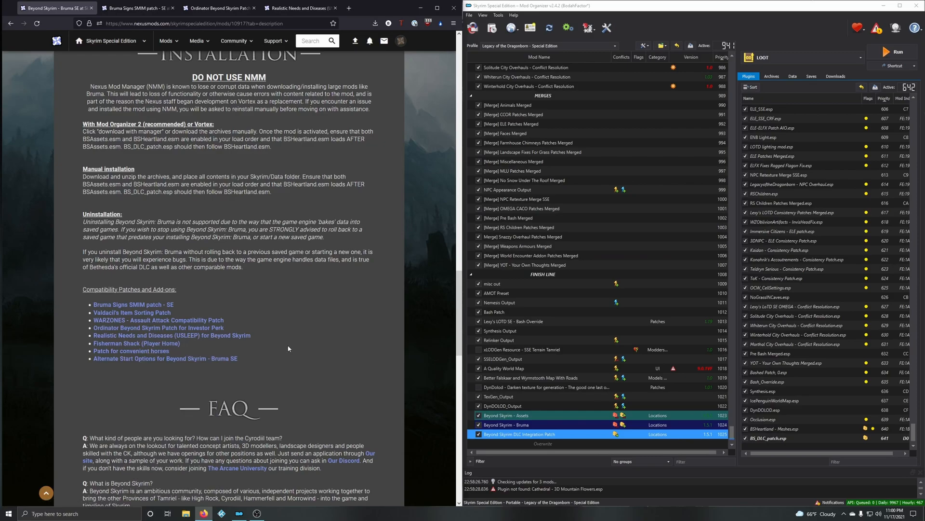
Step: Open the Patch for convenient horses page in a separate browser tab and switch to the Bruma Signs SMIM patch page
{"action": "middle_click", "coordinate": [134, 352]}
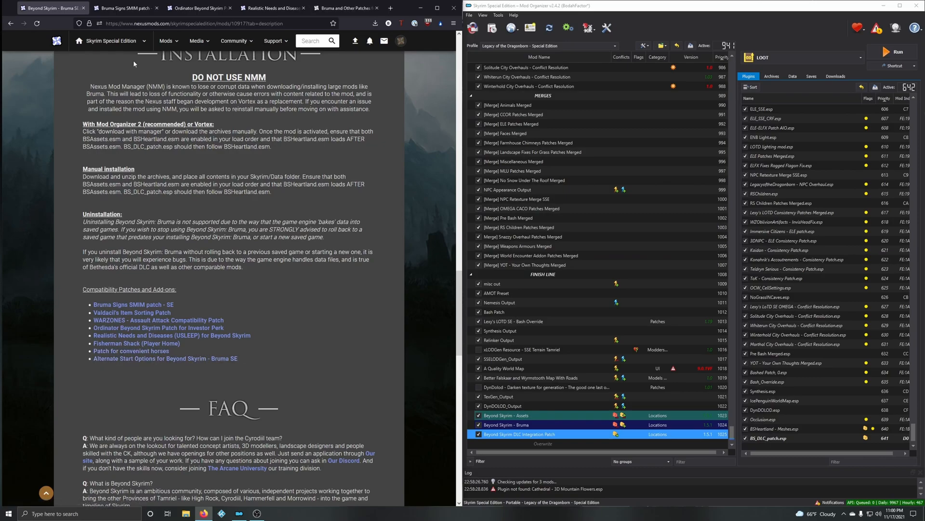
{"action": "left_click", "coordinate": [135, 10]}
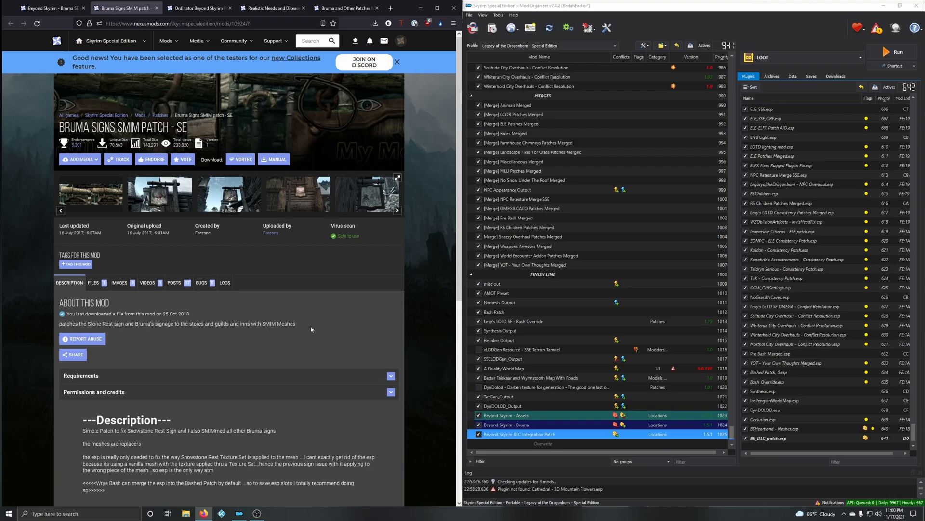
Step: Examine the Bruma Signs SMIM patch's description, load order notes and Nexus requirements
{"action": "scroll", "coordinate": [332, 317], "scroll_direction": "down", "scroll_amount": 4}
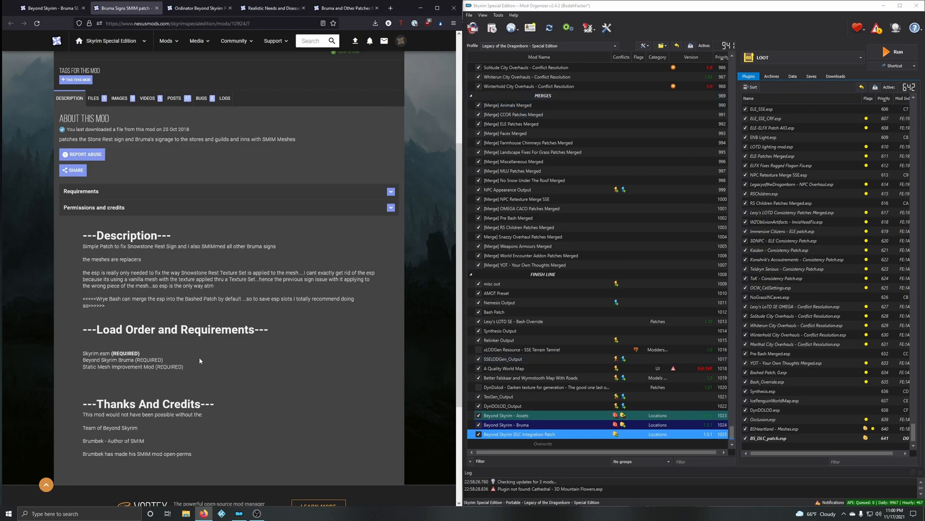
{"action": "scroll", "coordinate": [123, 292], "scroll_direction": "up", "scroll_amount": 3}
{"action": "scroll", "coordinate": [125, 295], "scroll_direction": "down", "scroll_amount": 2}
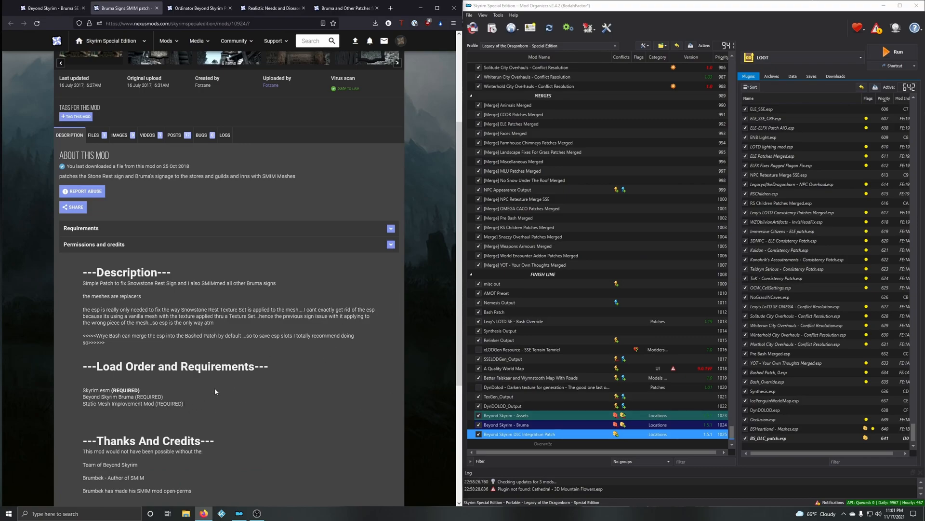
{"action": "scroll", "coordinate": [171, 359], "scroll_direction": "up", "scroll_amount": 2}
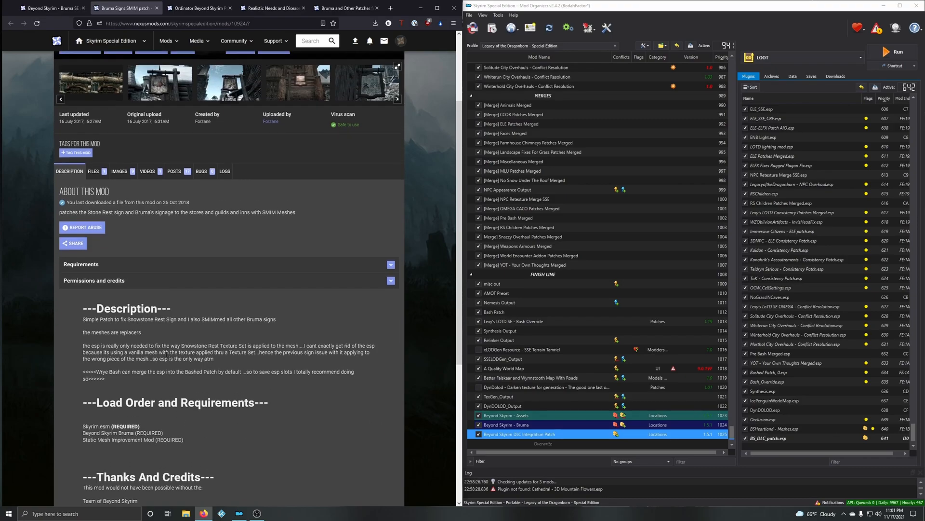
{"action": "left_click", "coordinate": [100, 267]}
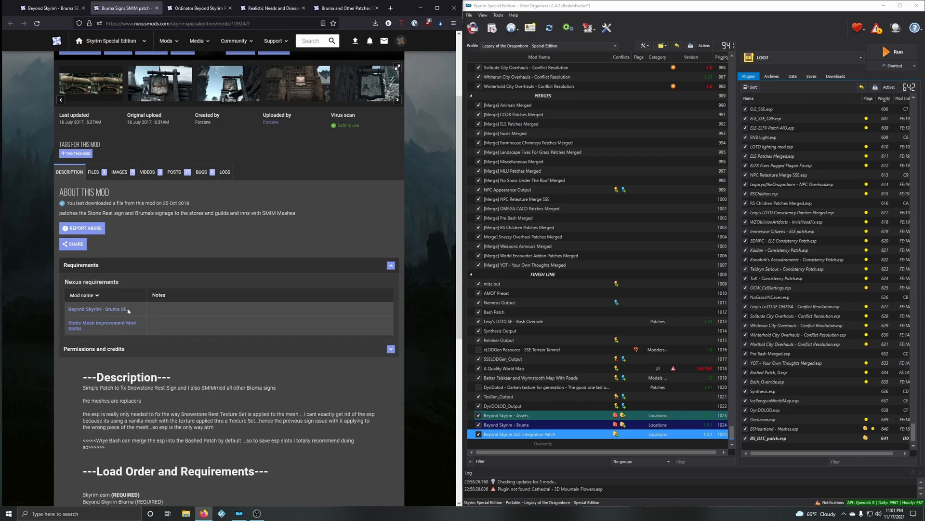
{"action": "left_click", "coordinate": [121, 295]}
{"action": "left_click", "coordinate": [115, 264]}
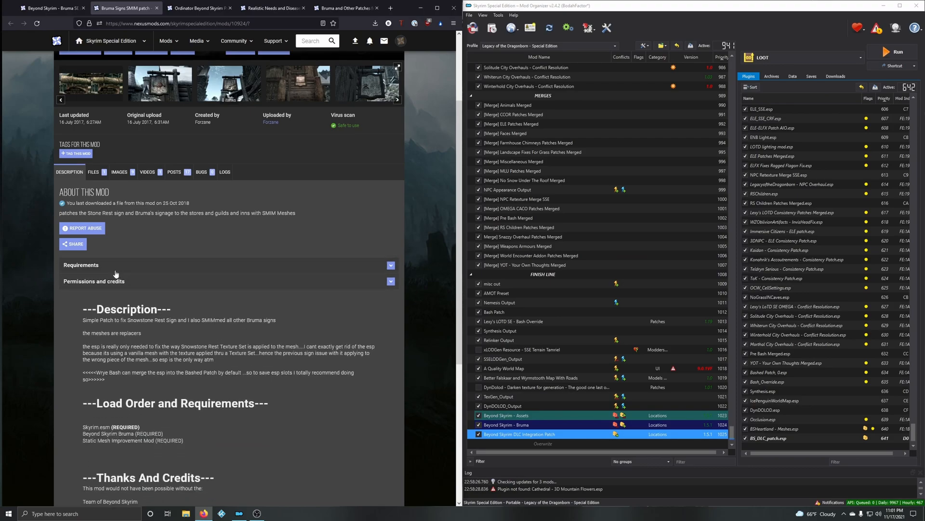
{"action": "scroll", "coordinate": [150, 346], "scroll_direction": "down", "scroll_amount": 4}
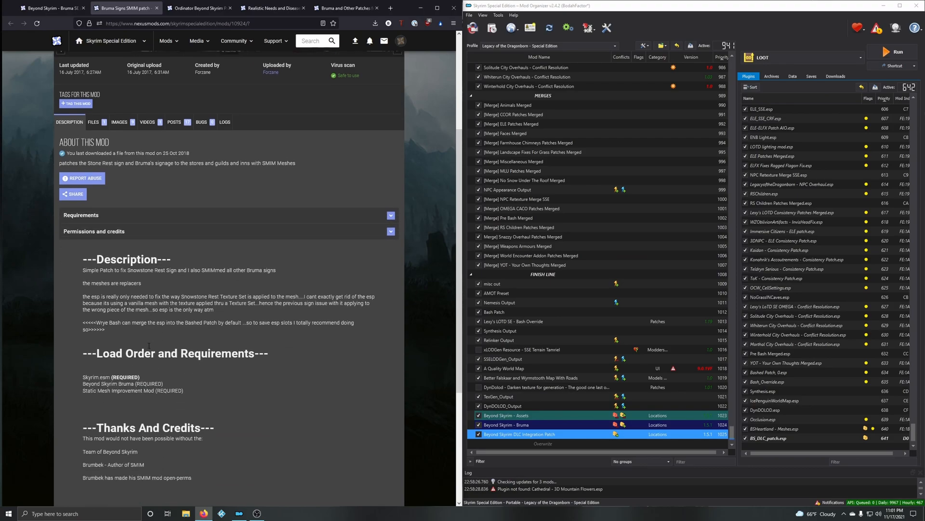
{"action": "scroll", "coordinate": [96, 241], "scroll_direction": "up", "scroll_amount": 4}
Step: Send the Bruma SE Signs SMIMmed main file to Mod Organizer's downloads and dismiss the Nexus download notice
{"action": "left_click", "coordinate": [102, 176]}
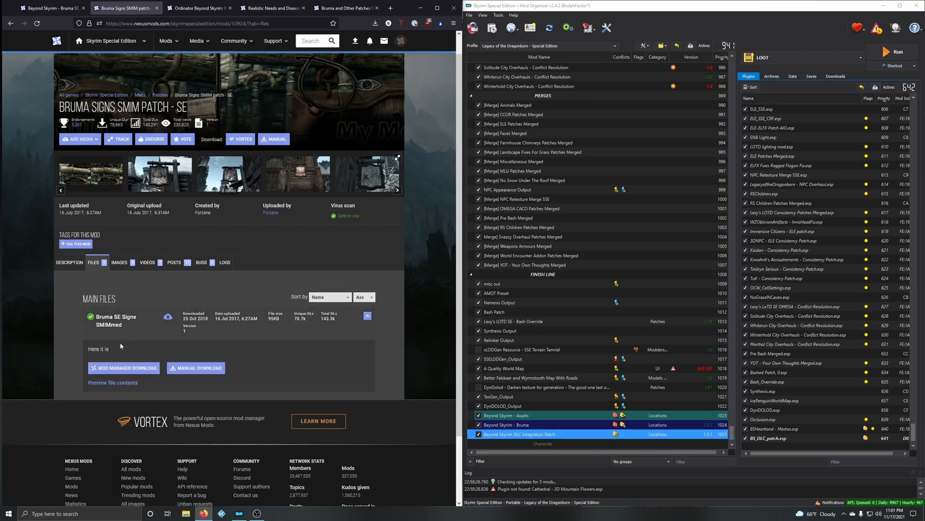
{"action": "left_click", "coordinate": [836, 76]}
{"action": "left_click", "coordinate": [146, 370]}
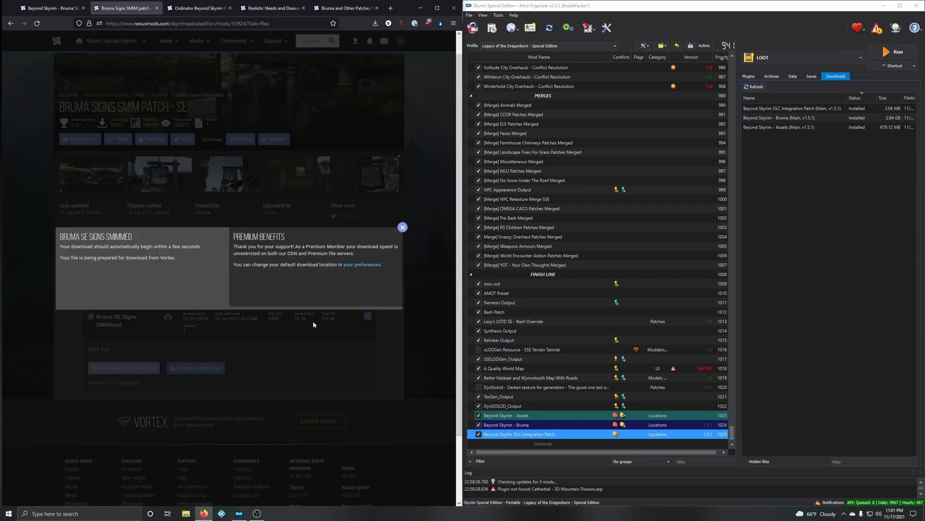
{"action": "left_click", "coordinate": [404, 228]}
Step: Install Bruma SE Signs SMIMmed after checking its contents manually, and enable Bruma Signs SMIM patch - SE in the mod list
{"action": "double_click", "coordinate": [783, 138]}
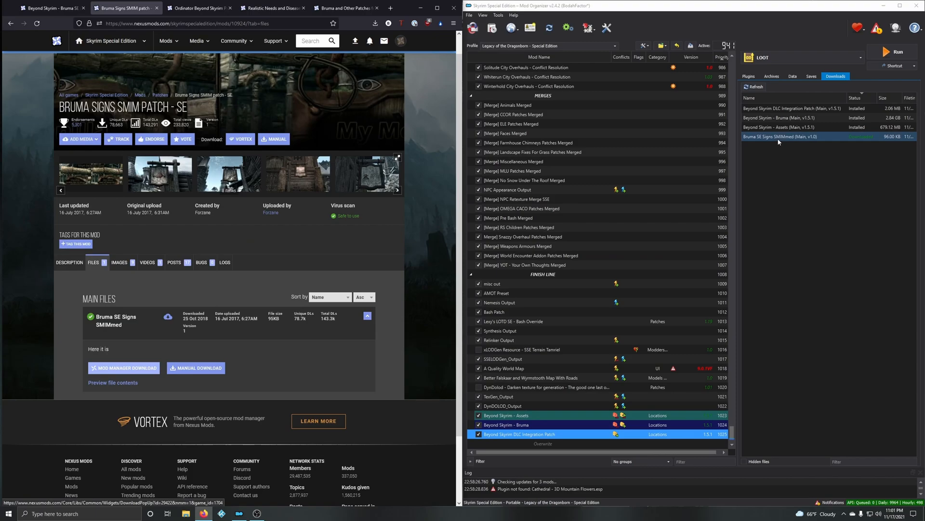
{"action": "left_click", "coordinate": [635, 265]}
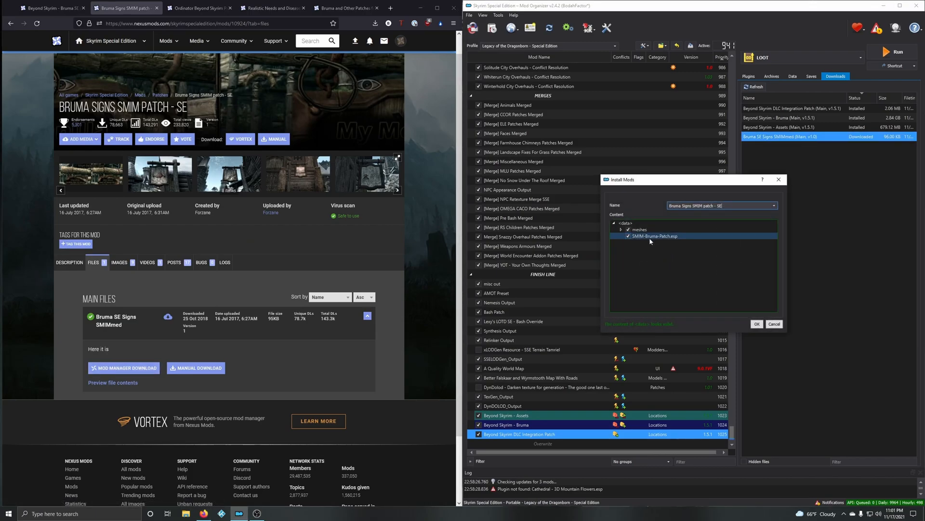
{"action": "left_click", "coordinate": [757, 324]}
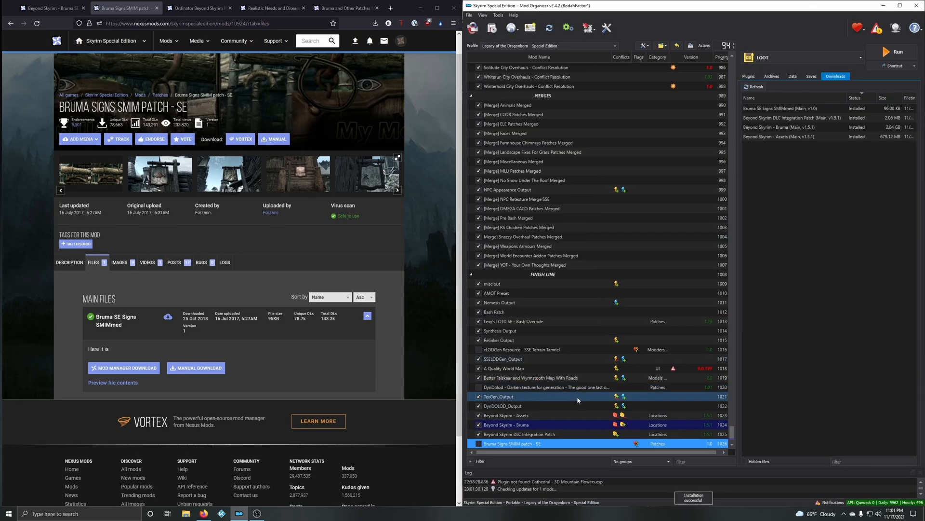
{"action": "scroll", "coordinate": [577, 396], "scroll_direction": "down", "scroll_amount": 1}
{"action": "left_click", "coordinate": [478, 434]}
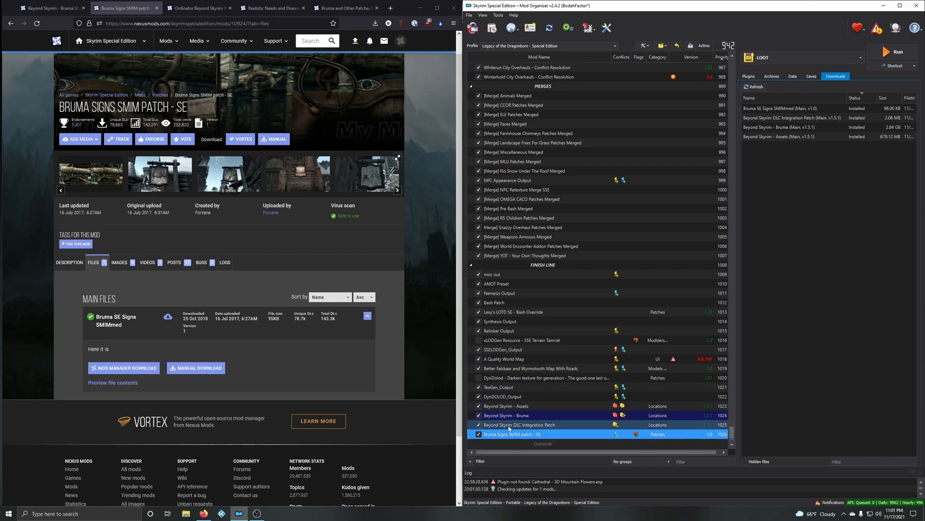
Step: Close the Bruma Signs page and check the available files and Nexus requirements of the Ordinator Beyond Skyrim Patch
{"action": "left_click", "coordinate": [156, 12]}
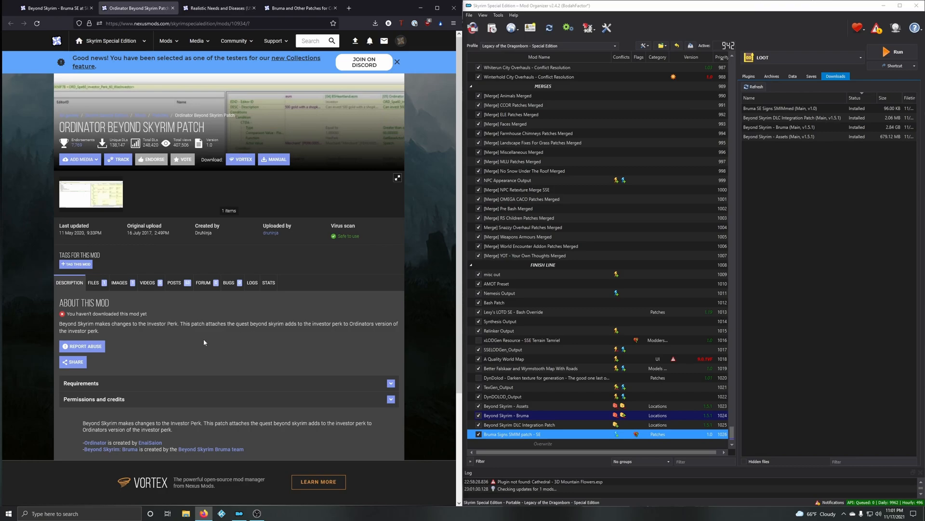
{"action": "left_click", "coordinate": [94, 282]}
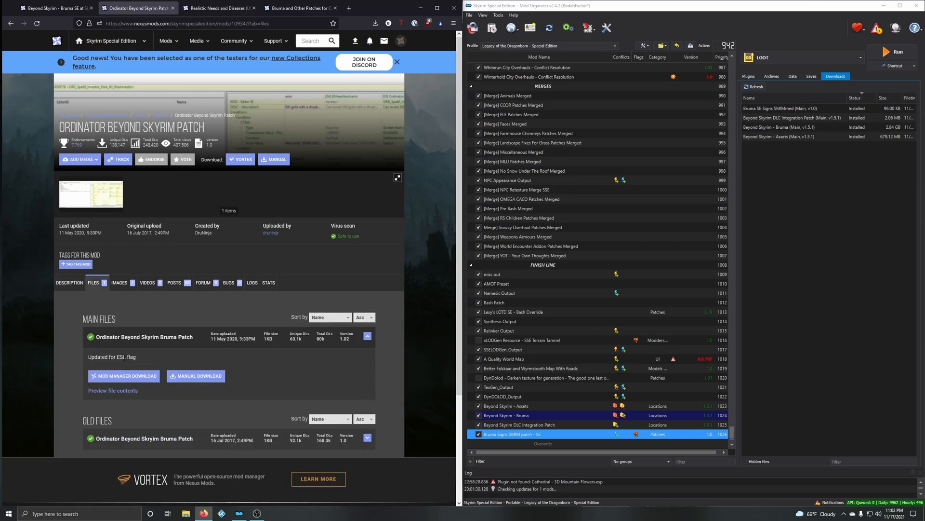
{"action": "left_click", "coordinate": [71, 288]}
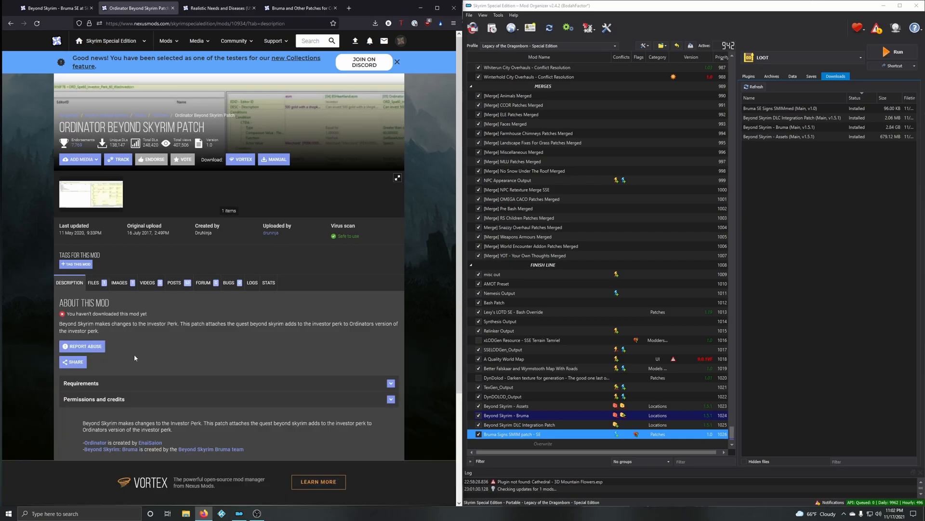
{"action": "left_click", "coordinate": [114, 388]}
{"action": "scroll", "coordinate": [182, 368], "scroll_direction": "down", "scroll_amount": 2}
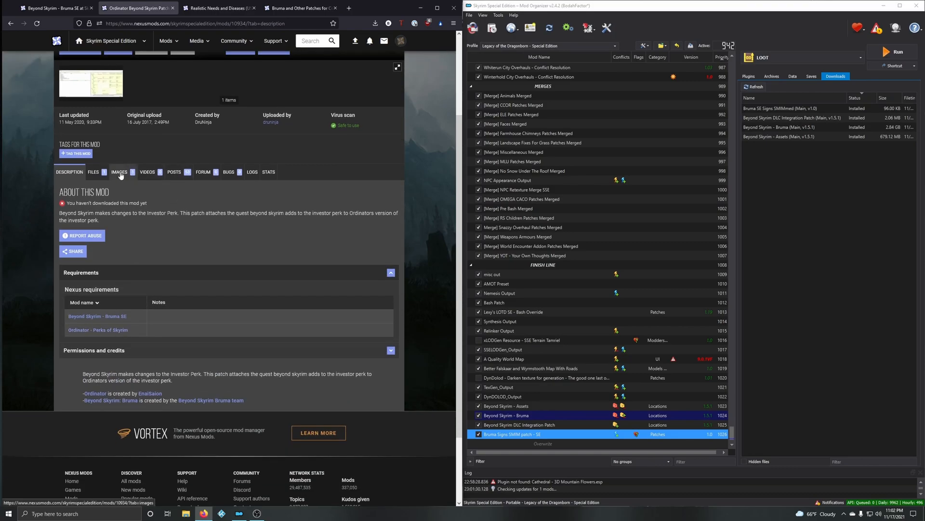
Step: Download the Ordinator Beyond Skyrim Bruma Patch main file, version 1.02, for the mod manager and dismiss the requirements notice
{"action": "left_click", "coordinate": [105, 172]}
{"action": "left_click", "coordinate": [131, 358]}
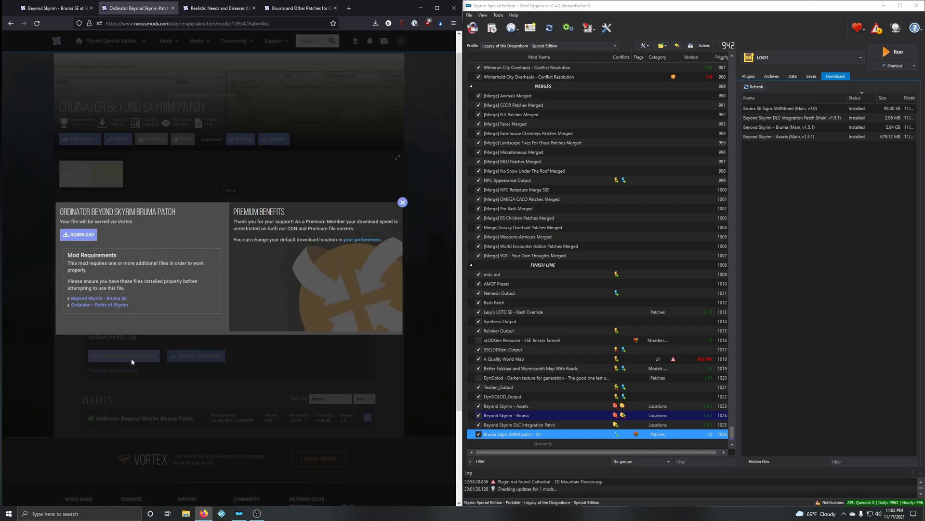
{"action": "left_click", "coordinate": [82, 233]}
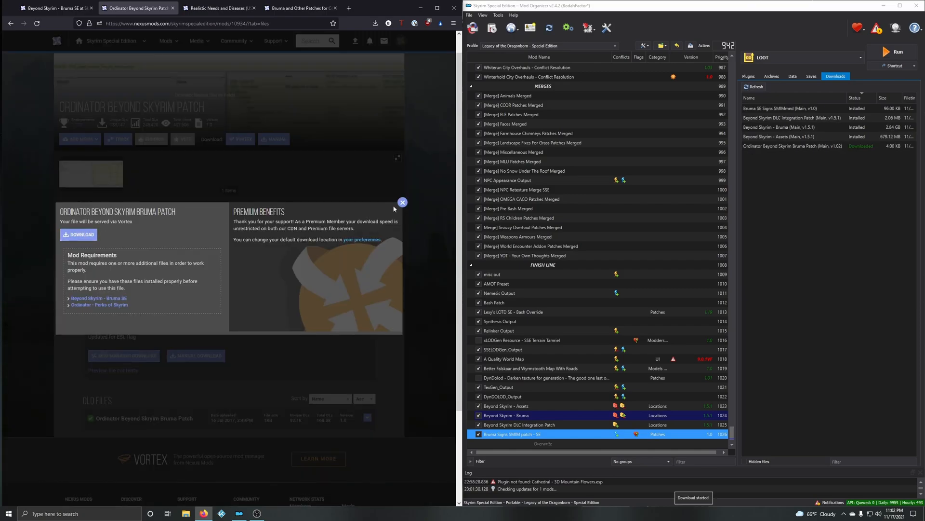
{"action": "left_click", "coordinate": [402, 202]}
Step: Install the downloaded Ordinator Beyond Skyrim Bruma Patch under its suggested name and enable it in the mod list
{"action": "double_click", "coordinate": [783, 146]}
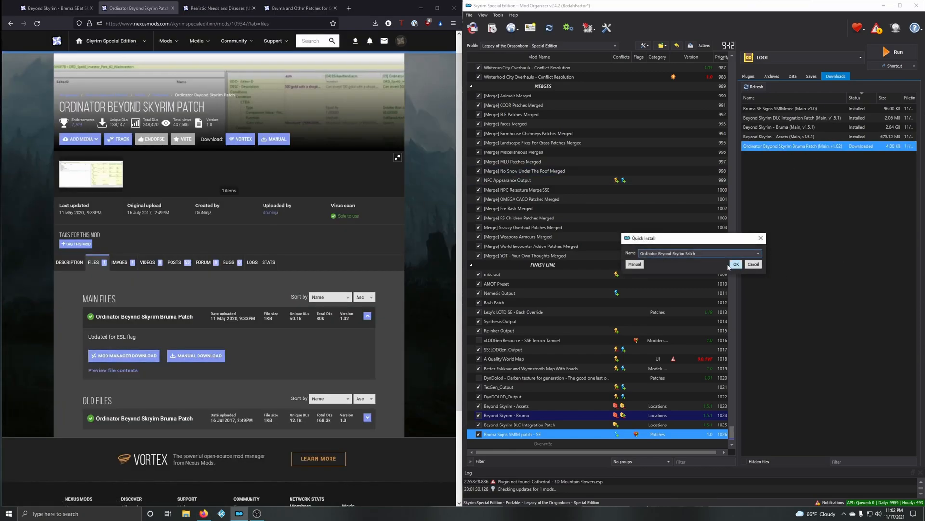
{"action": "left_click", "coordinate": [736, 264]}
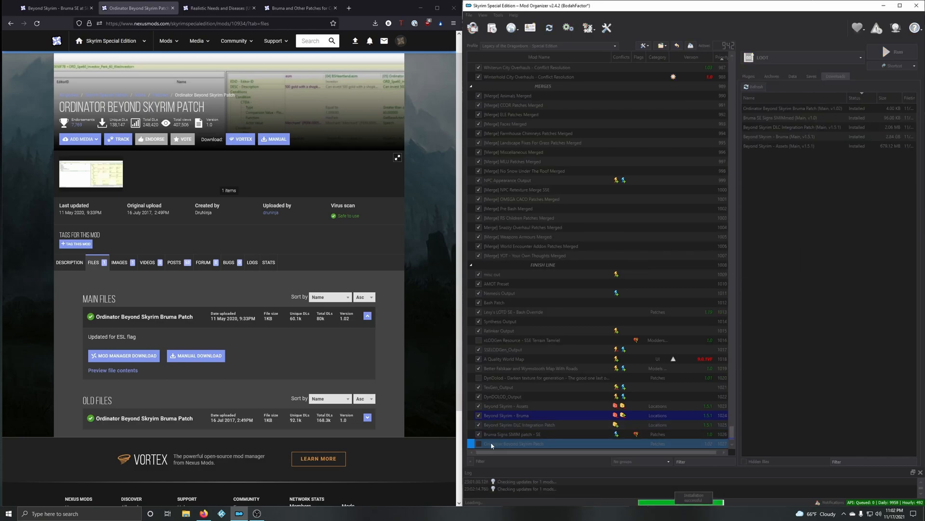
{"action": "left_click", "coordinate": [478, 443]}
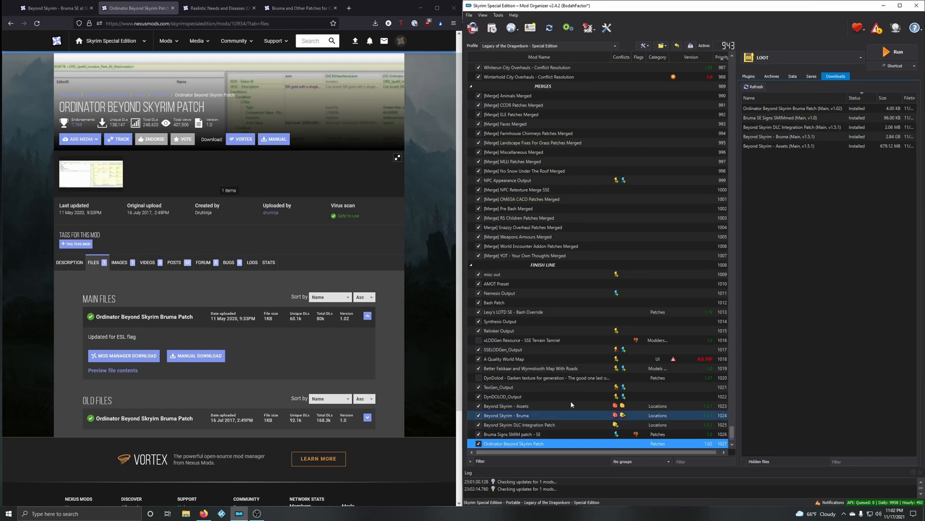
Step: Close the Ordinator page and read the Realistic Needs and Diseases patch's description, requirements and recommended load order
{"action": "left_click", "coordinate": [173, 8]}
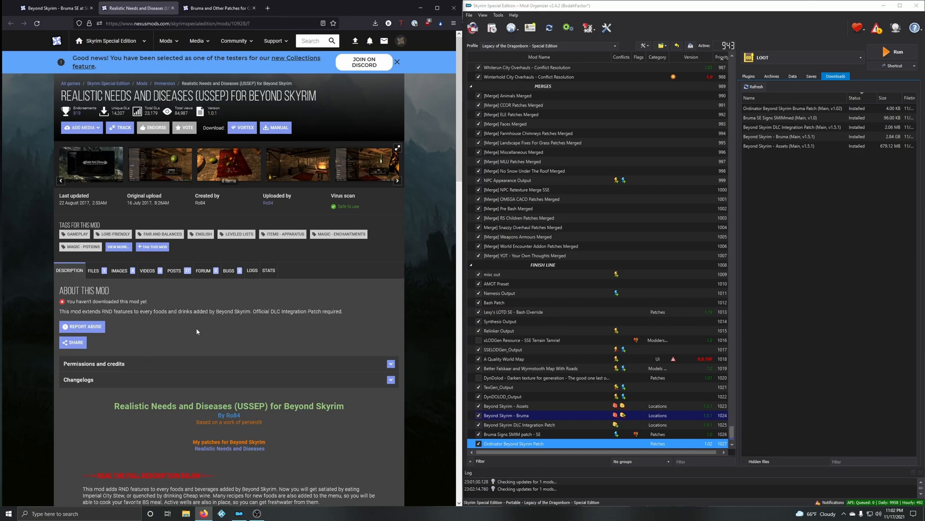
{"action": "scroll", "coordinate": [146, 338], "scroll_direction": "down", "scroll_amount": 3}
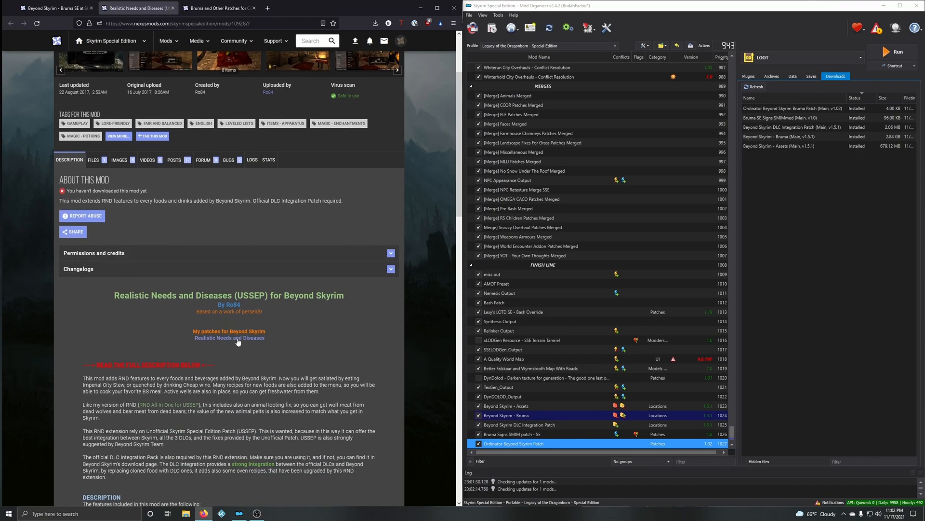
{"action": "scroll", "coordinate": [238, 338], "scroll_direction": "down", "scroll_amount": 6}
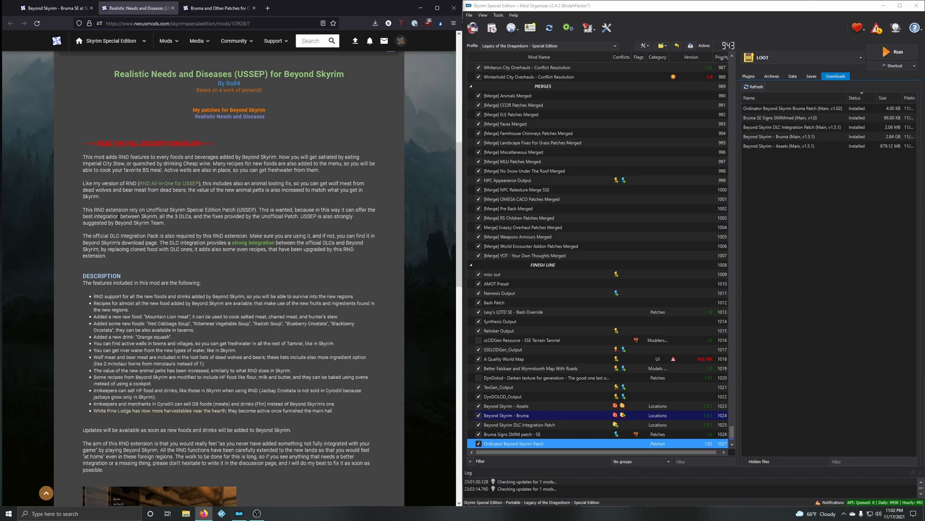
{"action": "scroll", "coordinate": [163, 224], "scroll_direction": "up", "scroll_amount": 4}
{"action": "left_click", "coordinate": [163, 221]}
{"action": "left_click", "coordinate": [163, 222]}
{"action": "scroll", "coordinate": [163, 224], "scroll_direction": "down", "scroll_amount": 3}
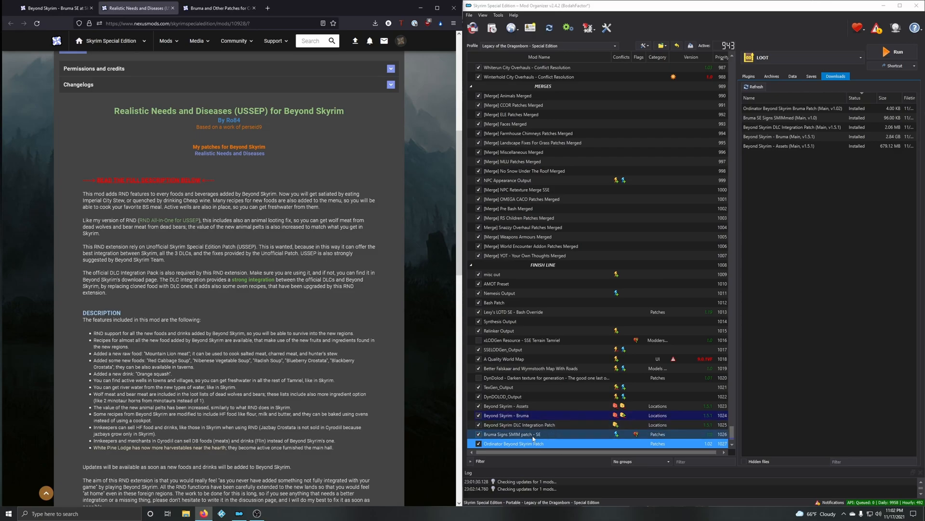
{"action": "scroll", "coordinate": [522, 441], "scroll_direction": "down", "scroll_amount": 1}
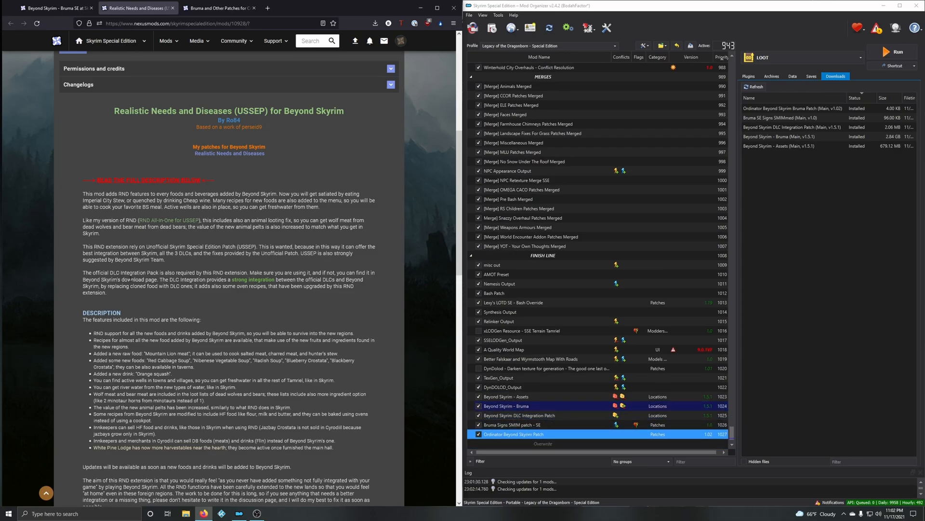
{"action": "scroll", "coordinate": [154, 280], "scroll_direction": "down", "scroll_amount": 3}
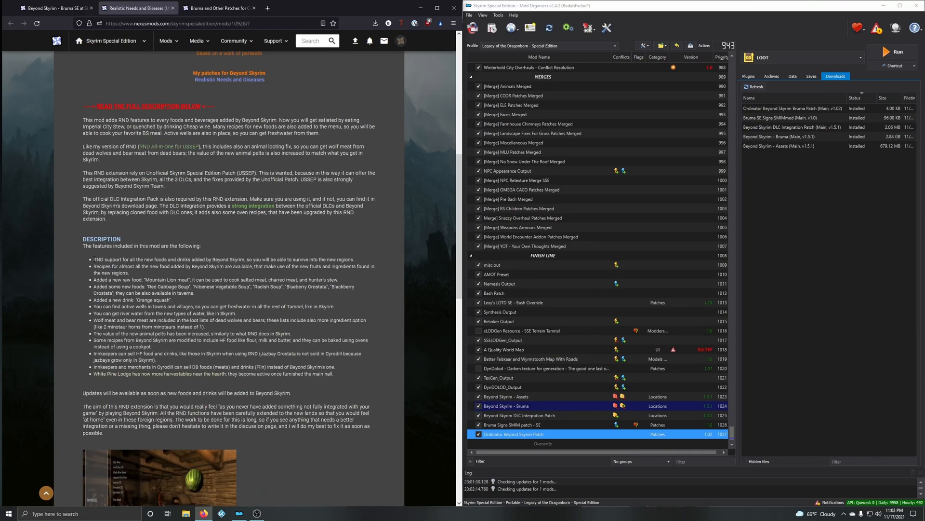
{"action": "scroll", "coordinate": [236, 321], "scroll_direction": "down", "scroll_amount": 5}
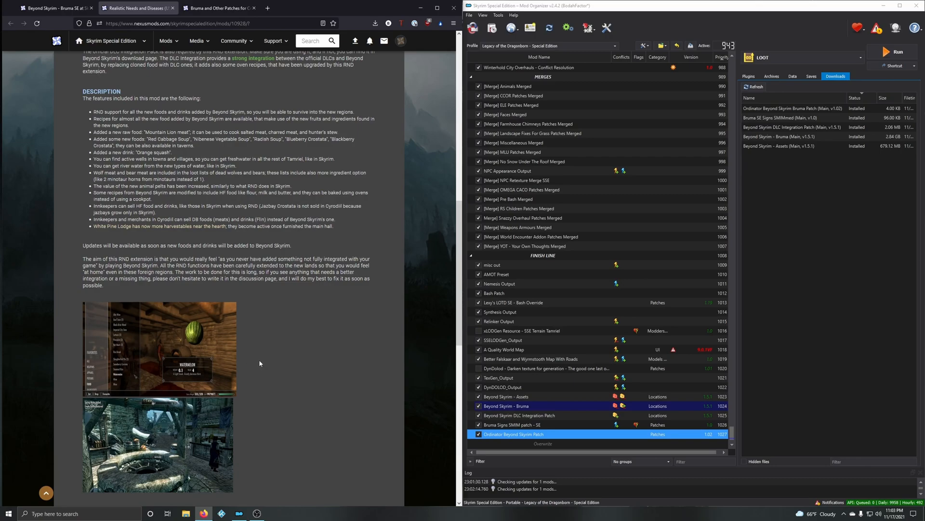
{"action": "scroll", "coordinate": [260, 359], "scroll_direction": "down", "scroll_amount": 4}
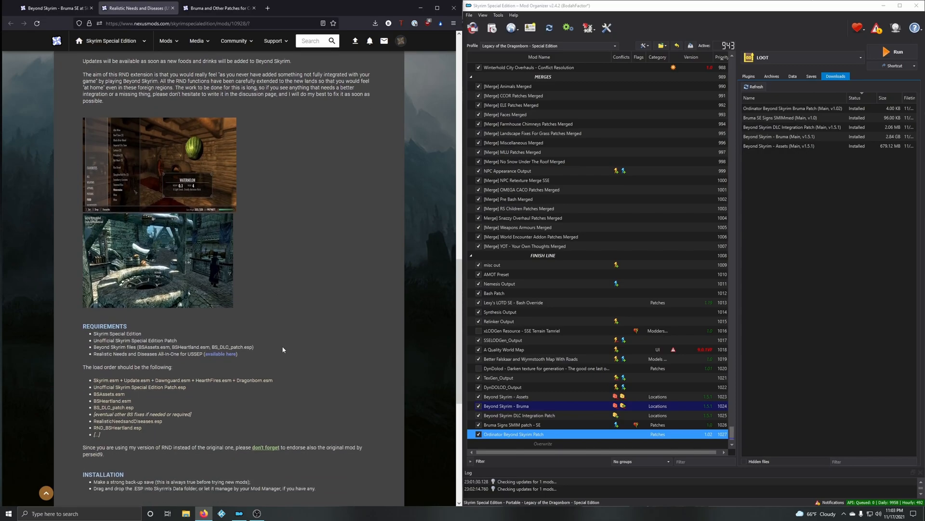
{"action": "scroll", "coordinate": [282, 345], "scroll_direction": "down", "scroll_amount": 2}
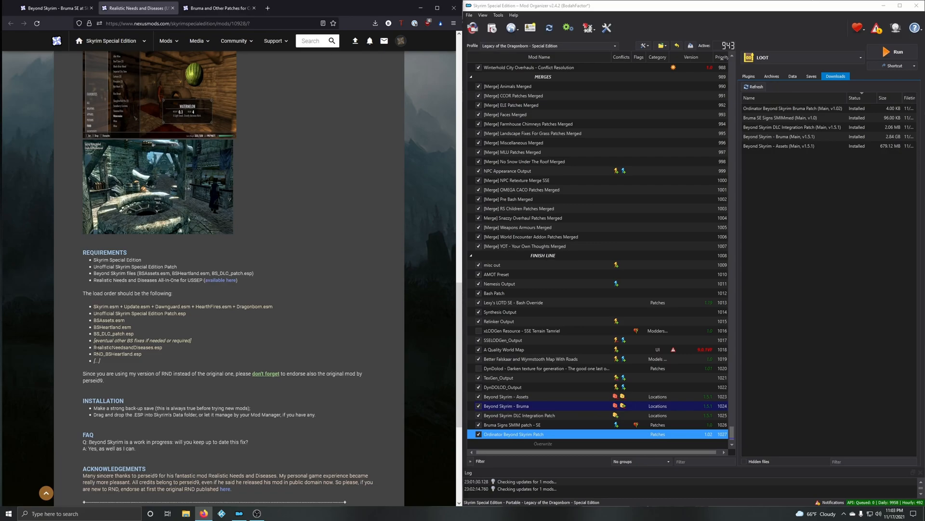
Step: Filter the plugin list by "realistic" to look for RealisticNeedsandDiseases.esp, and clear the filter
{"action": "double_click", "coordinate": [126, 347]}
{"action": "left_click", "coordinate": [748, 76]}
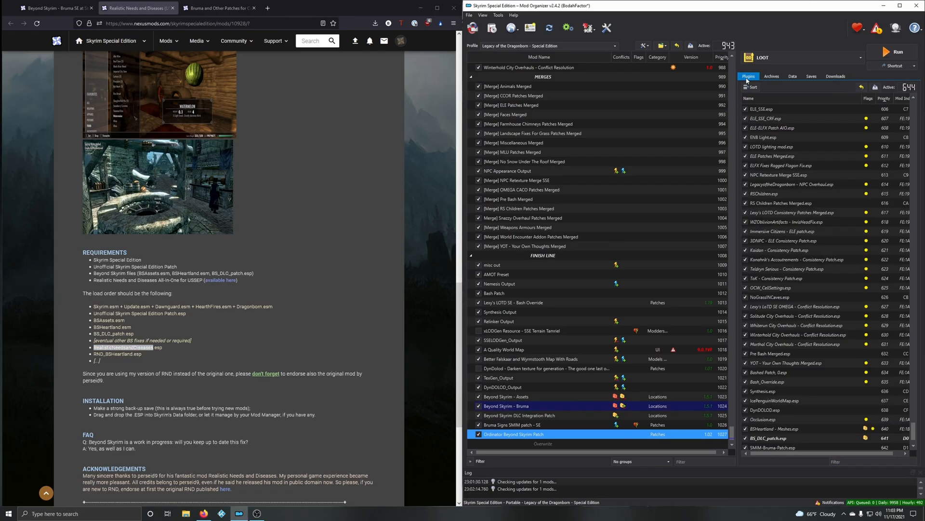
{"action": "left_click", "coordinate": [845, 461]}
{"action": "type", "text": "realistic"}
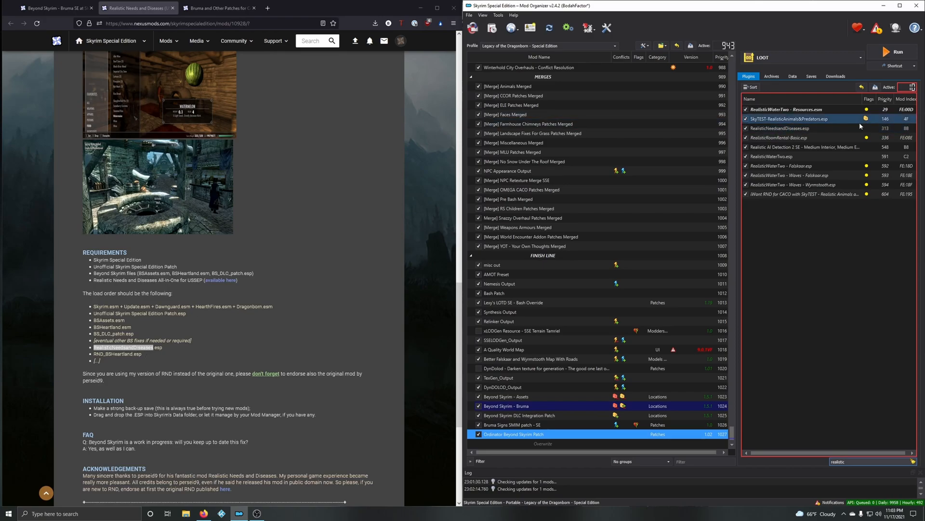
{"action": "left_click", "coordinate": [913, 461]}
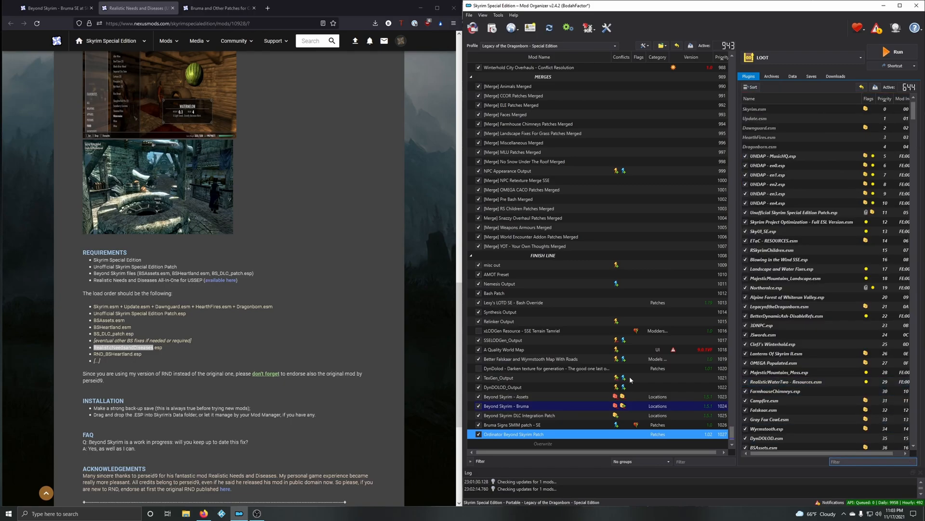
Step: Review the installation notes, download the RND_BSHeartland main file, version 1.0.1, for the mod manager, and dismiss the download notice
{"action": "scroll", "coordinate": [321, 293], "scroll_direction": "down", "scroll_amount": 3}
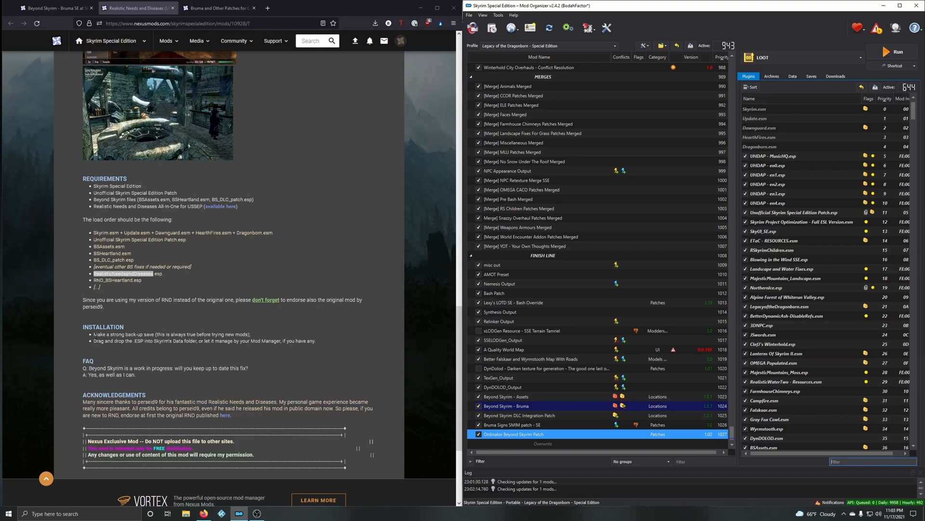
{"action": "left_click_drag", "start_coordinate": [95, 335], "coordinate": [270, 358]}
{"action": "left_click", "coordinate": [269, 361]}
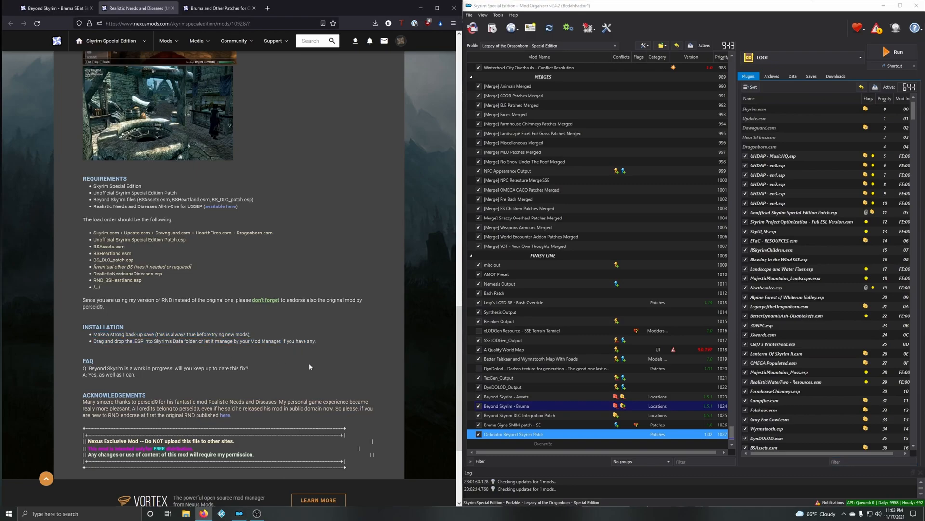
{"action": "scroll", "coordinate": [309, 365], "scroll_direction": "up", "scroll_amount": 15}
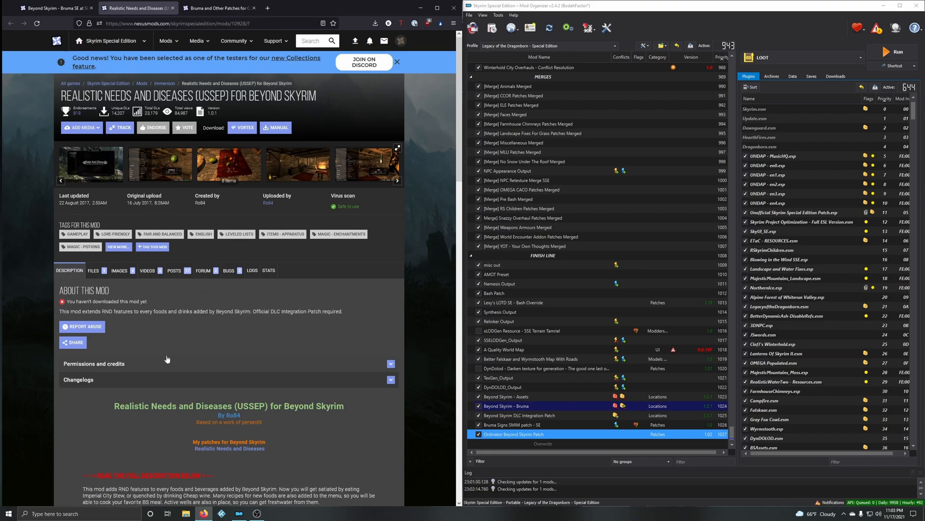
{"action": "left_click", "coordinate": [100, 274]}
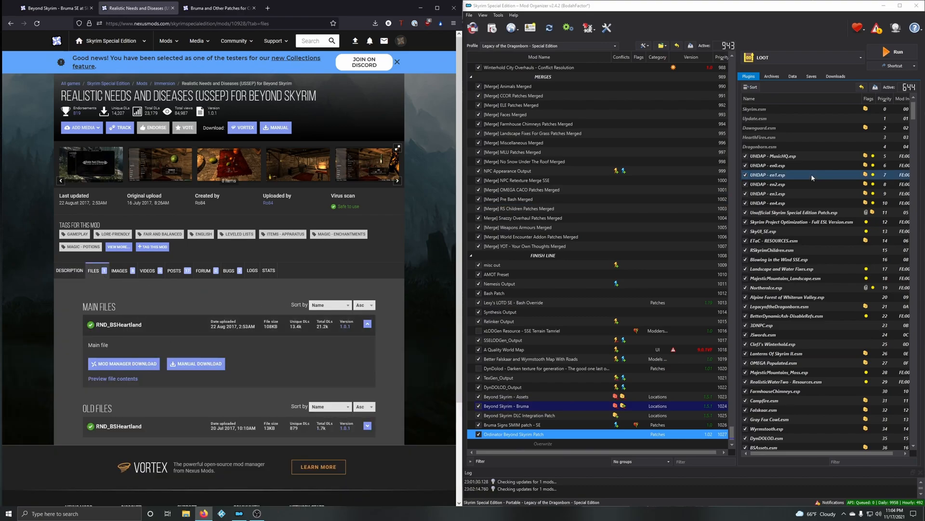
{"action": "left_click", "coordinate": [836, 76]}
{"action": "left_click", "coordinate": [135, 367]}
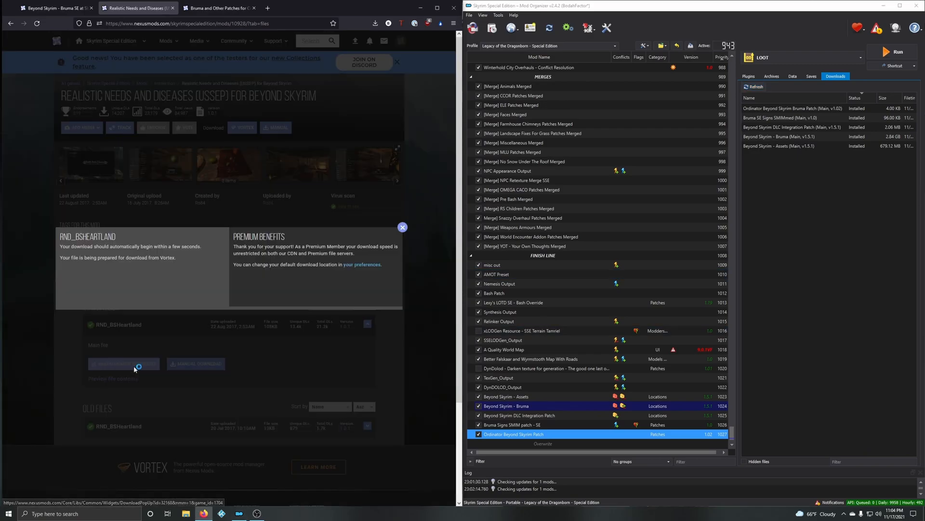
{"action": "left_click", "coordinate": [403, 227]}
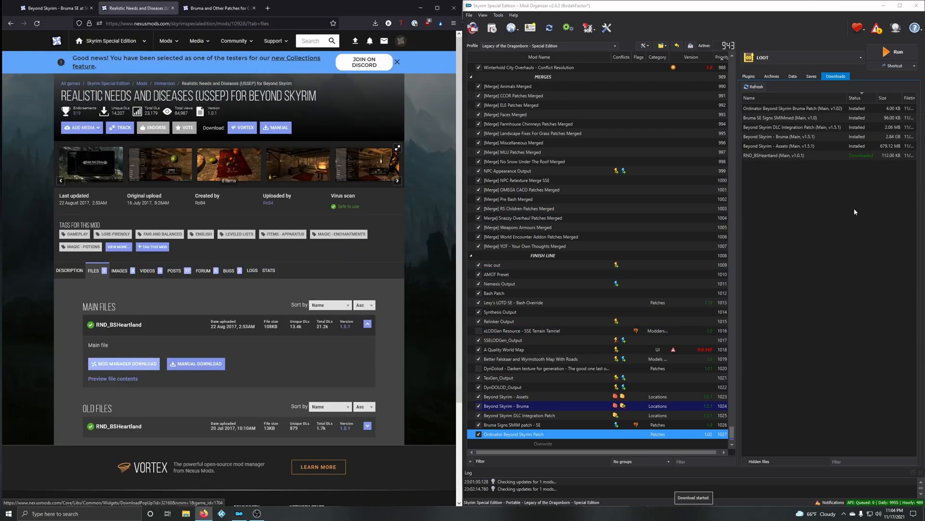
Step: Install the downloaded RND_BSHeartland file under its suggested name without unpacking its BSA, and enable it in the mod list
{"action": "double_click", "coordinate": [771, 155]}
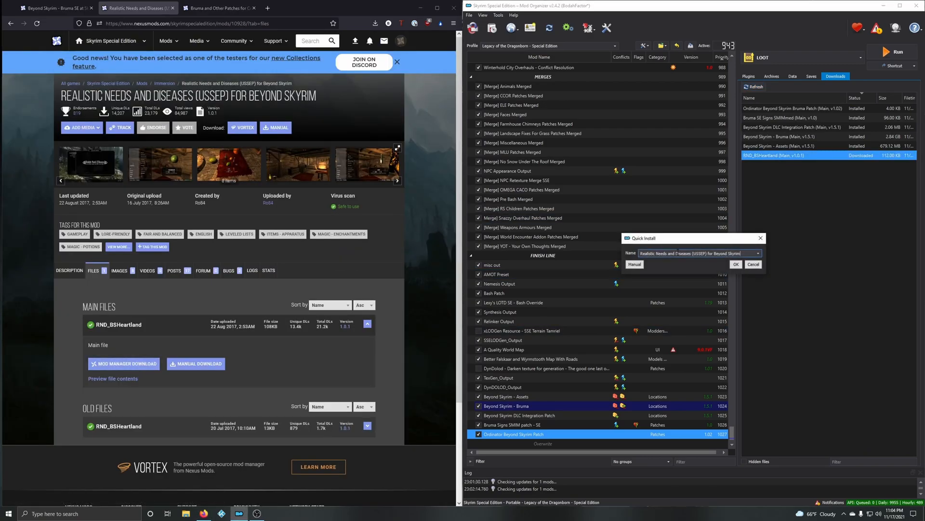
{"action": "left_click", "coordinate": [736, 264]}
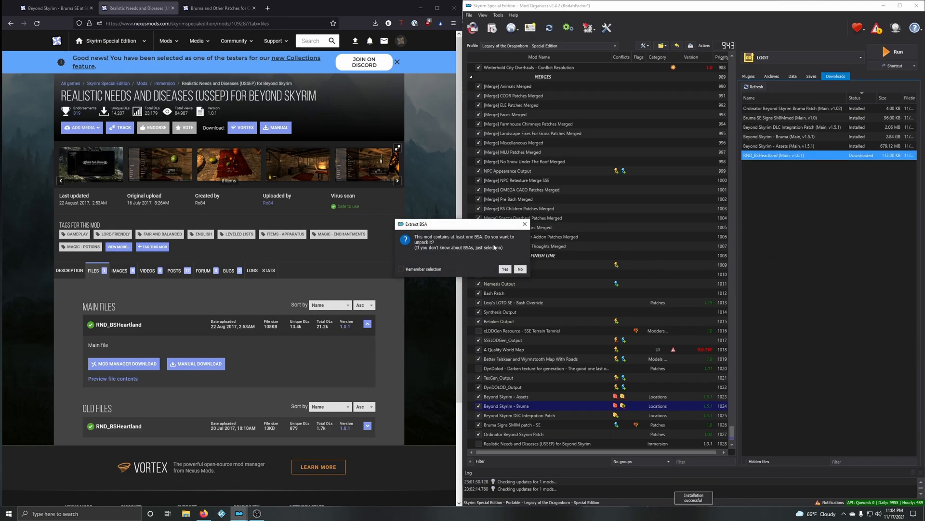
{"action": "left_click", "coordinate": [521, 269]}
{"action": "scroll", "coordinate": [523, 425], "scroll_direction": "down", "scroll_amount": 1}
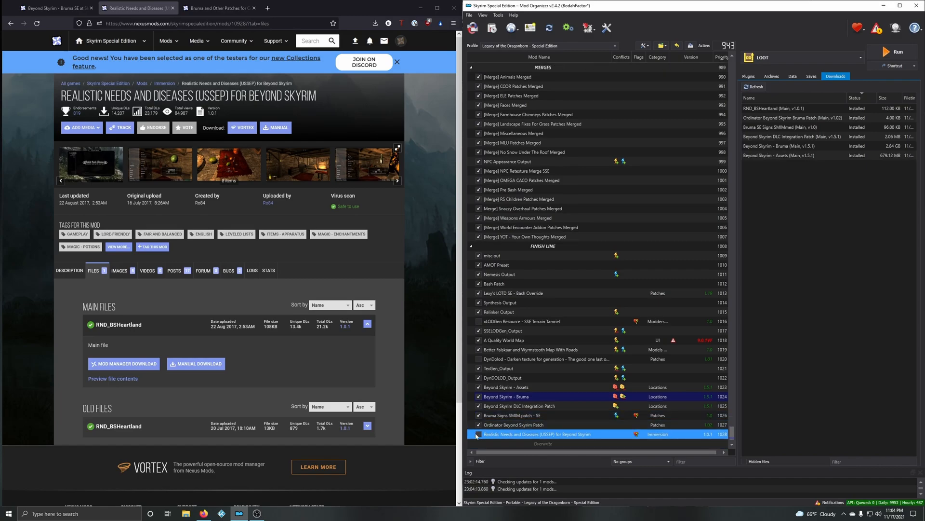
{"action": "key", "text": "space"}
Step: Close the Realistic Needs and Diseases page and examine the Convenient Horses patch's description and requirements
{"action": "left_click", "coordinate": [172, 9]}
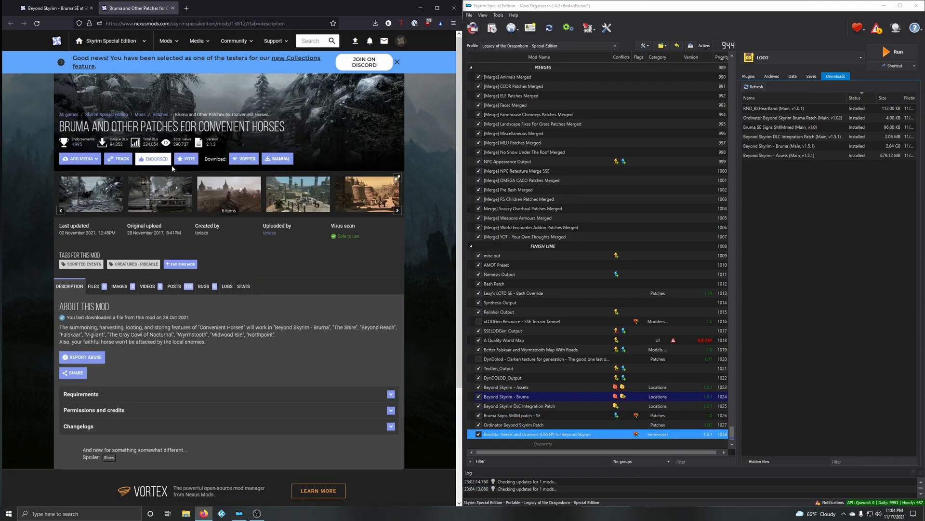
{"action": "scroll", "coordinate": [295, 268], "scroll_direction": "down", "scroll_amount": 2}
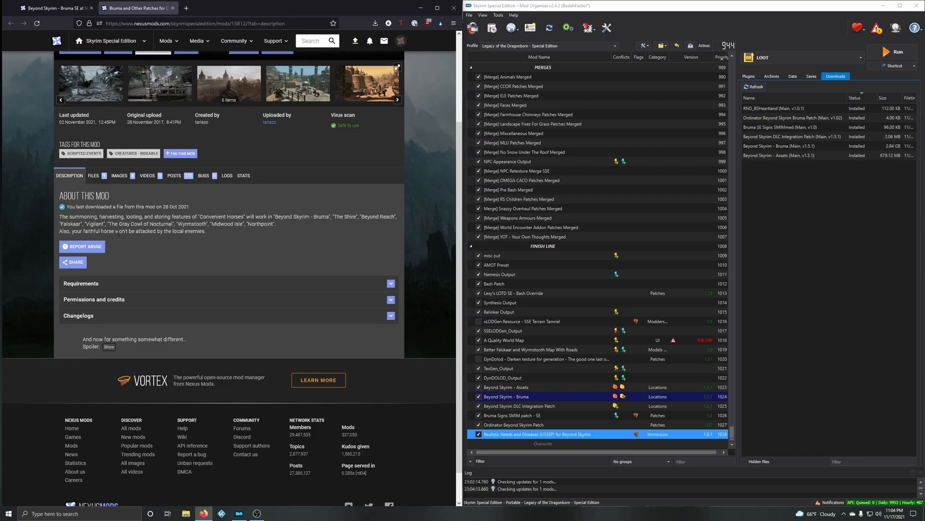
{"action": "scroll", "coordinate": [175, 245], "scroll_direction": "up", "scroll_amount": 2}
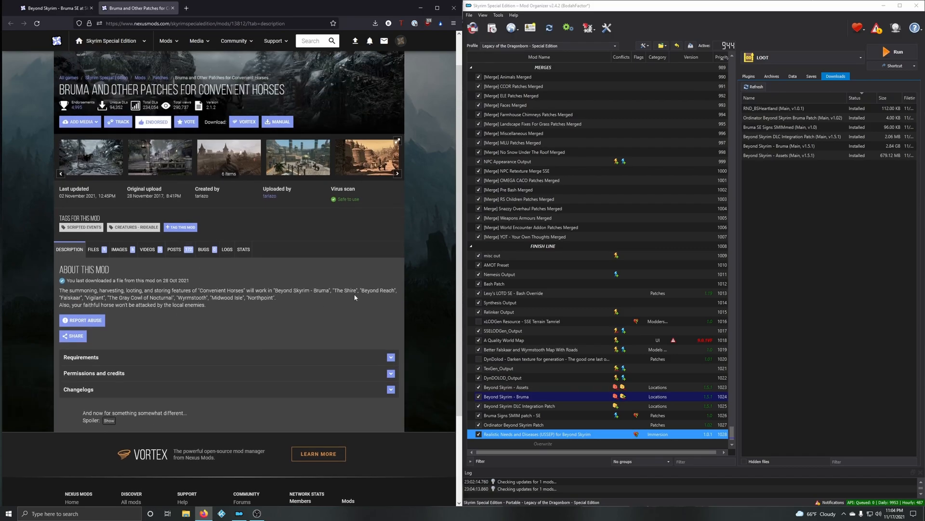
{"action": "scroll", "coordinate": [274, 313], "scroll_direction": "down", "scroll_amount": 1}
{"action": "left_click", "coordinate": [166, 322]}
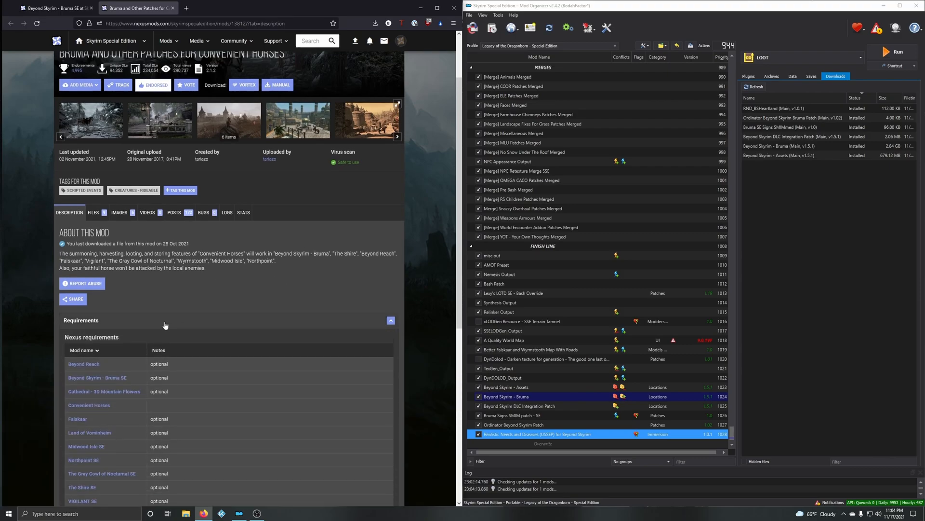
{"action": "scroll", "coordinate": [168, 323], "scroll_direction": "down", "scroll_amount": 4}
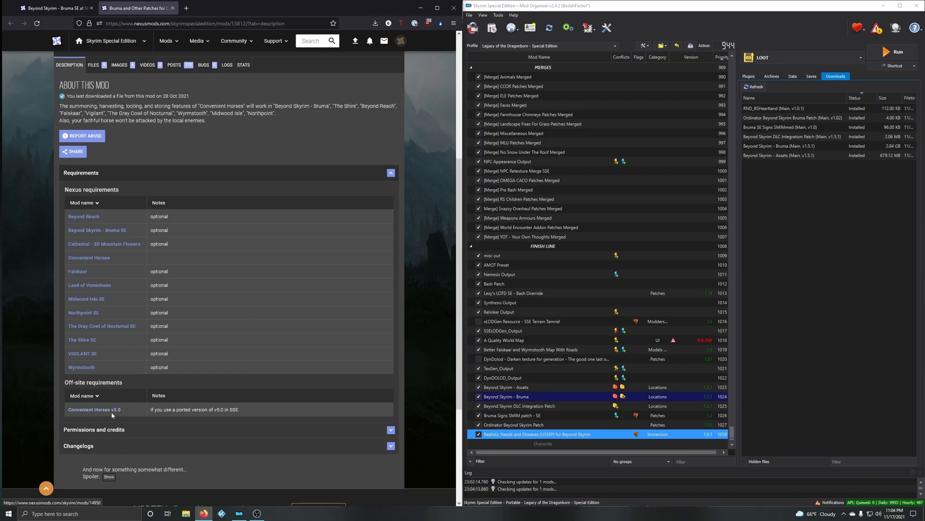
{"action": "scroll", "coordinate": [114, 246], "scroll_direction": "up", "scroll_amount": 2}
Step: Review the available files, download the Bruma and Other Patches for Convenient Horses main file for the mod manager, and dismiss the download notice
{"action": "left_click", "coordinate": [91, 176]}
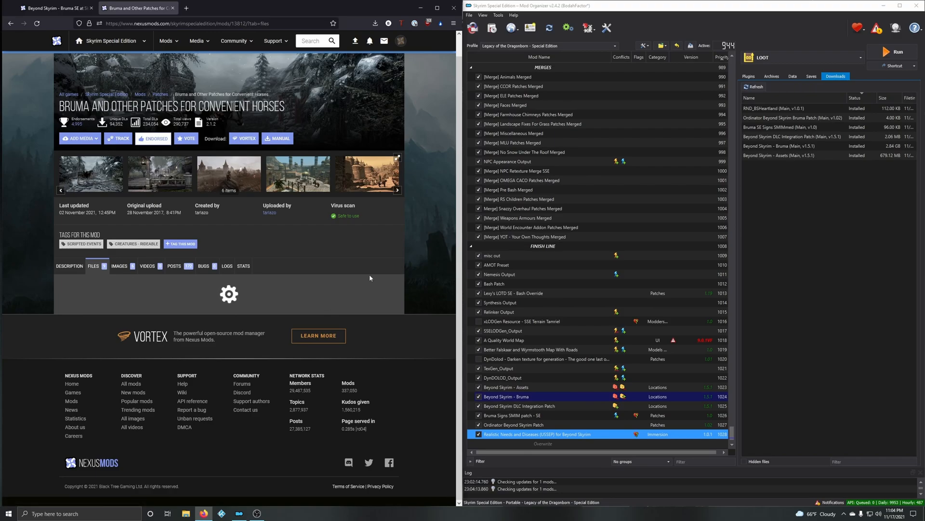
{"action": "scroll", "coordinate": [110, 264], "scroll_direction": "down", "scroll_amount": 2}
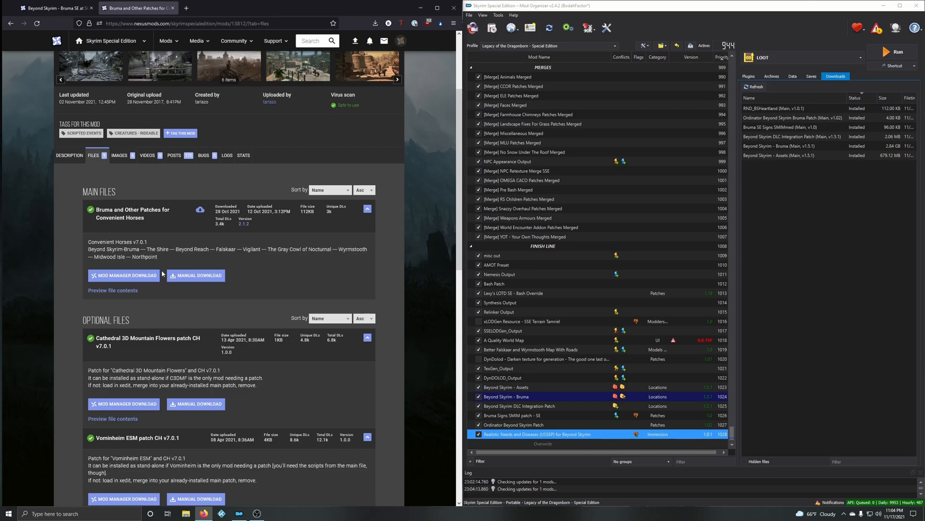
{"action": "scroll", "coordinate": [202, 273], "scroll_direction": "down", "scroll_amount": 6}
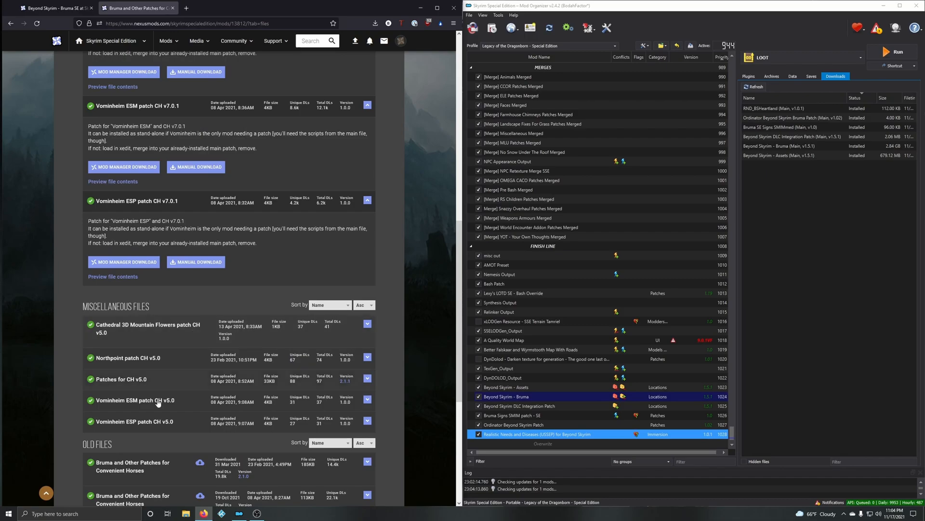
{"action": "scroll", "coordinate": [289, 341], "scroll_direction": "up", "scroll_amount": 6}
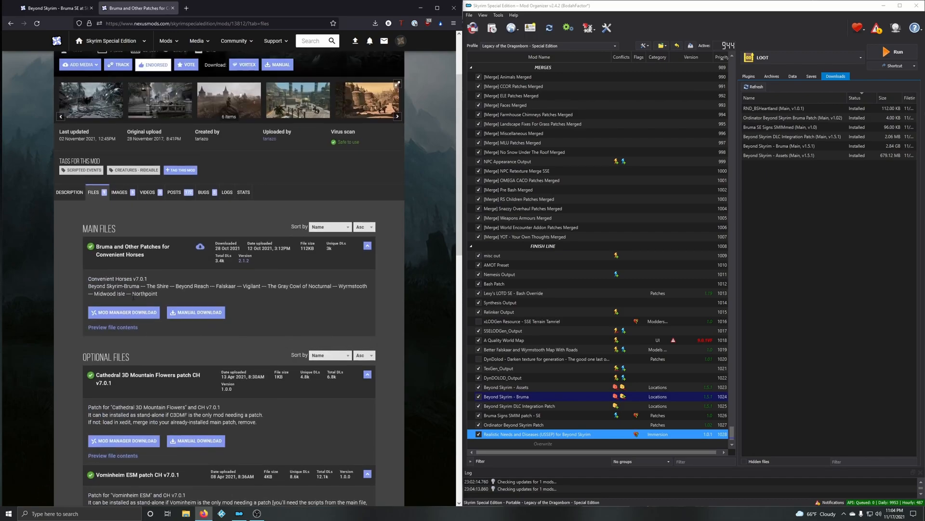
{"action": "left_click", "coordinate": [142, 314]}
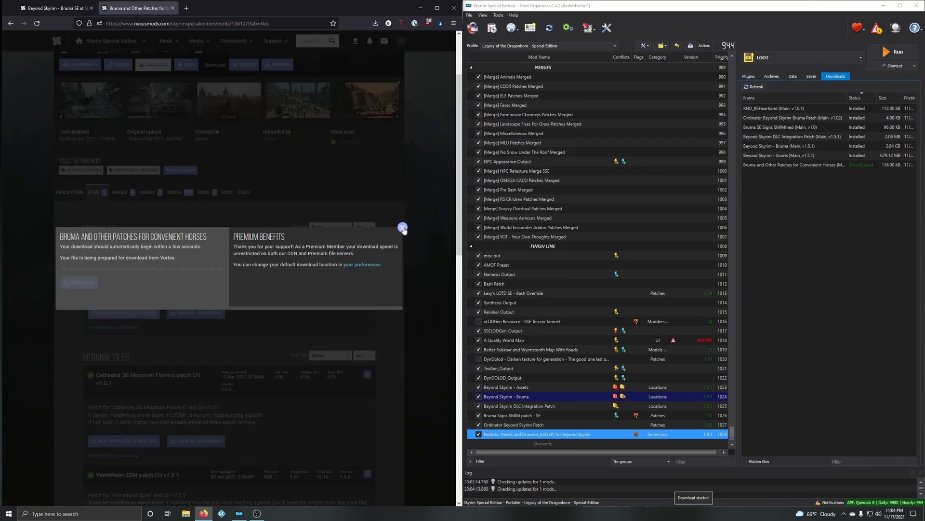
{"action": "left_click", "coordinate": [402, 227]}
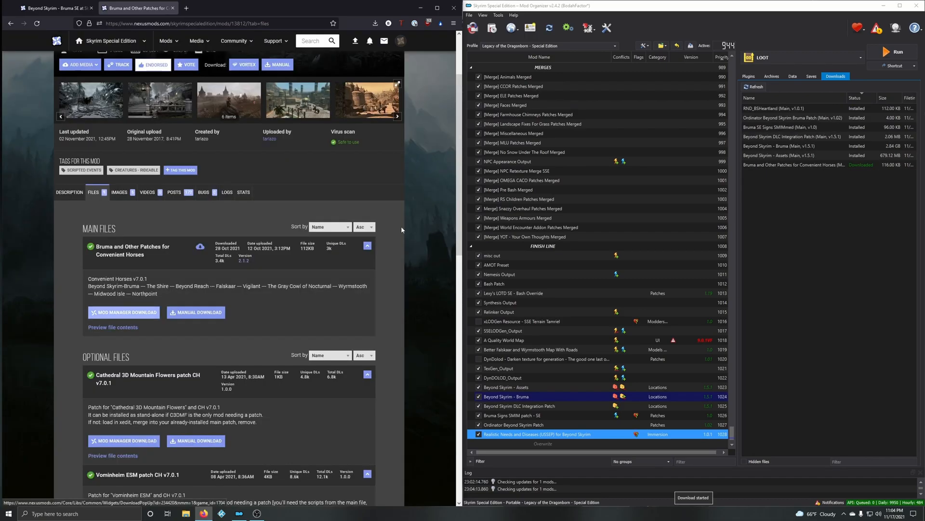
Step: Start installing the Convenient Horses patches and deselect Falskaar, The Gray Cowl of Nocturnal and Wyrmstooth, keeping only Beyond Skyrim - Bruma
{"action": "double_click", "coordinate": [785, 165]}
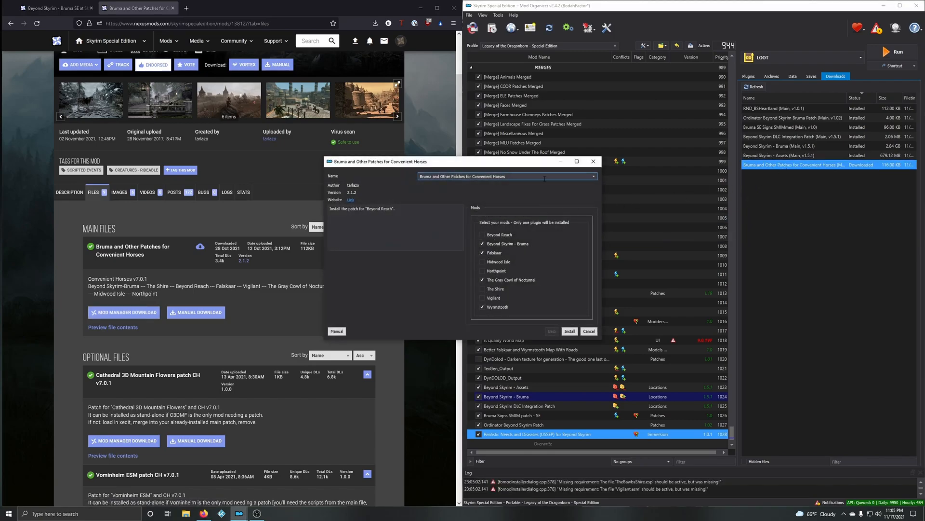
{"action": "left_click_drag", "start_coordinate": [538, 162], "coordinate": [615, 135]}
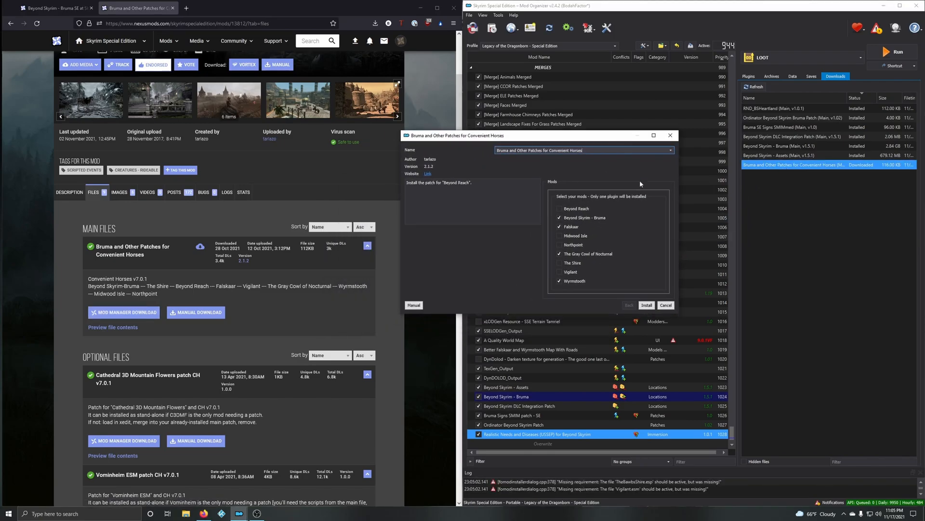
{"action": "left_click", "coordinate": [573, 227]}
{"action": "left_click", "coordinate": [568, 255]}
{"action": "left_click", "coordinate": [564, 281]}
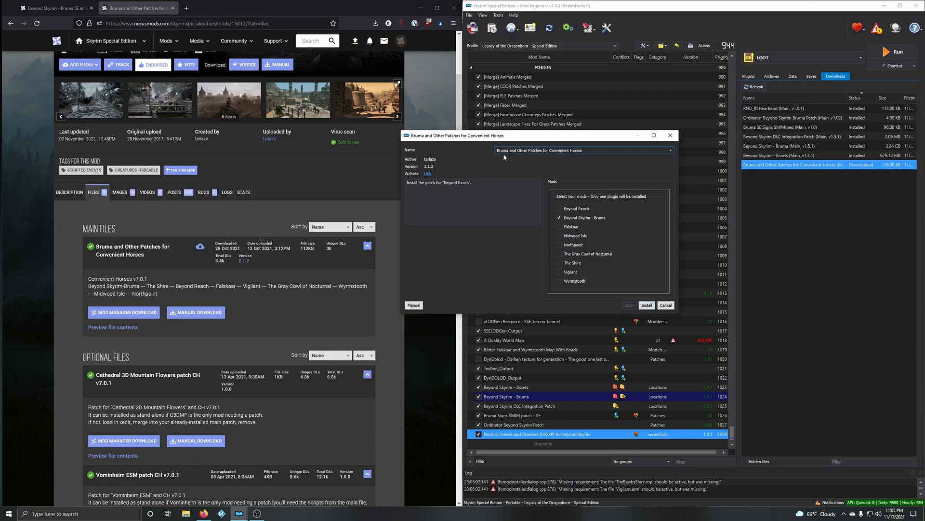
Step: Name the mod "Bruma and Other Patches for Convenient Horses -- BRUMA" and install it
{"action": "left_click", "coordinate": [586, 151]}
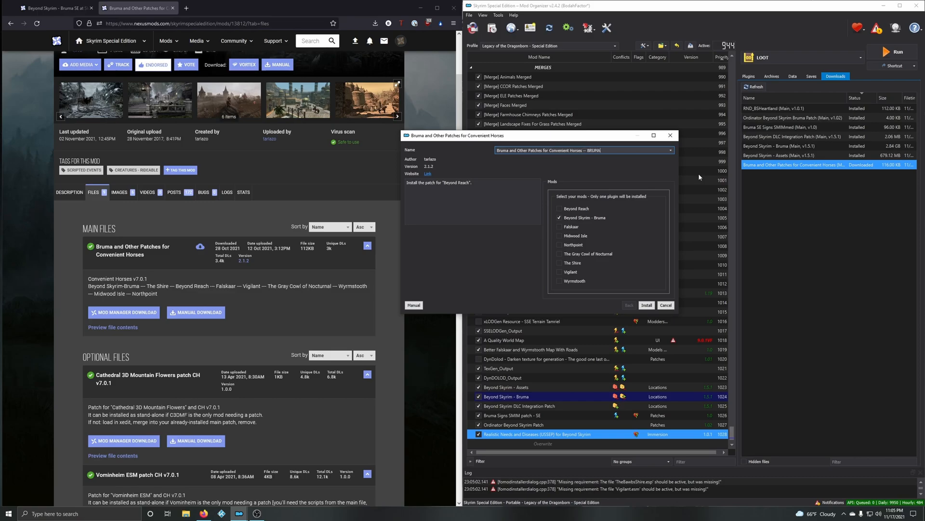
{"action": "type", "text": "-- BRUMA"}
{"action": "key", "text": "Return"}
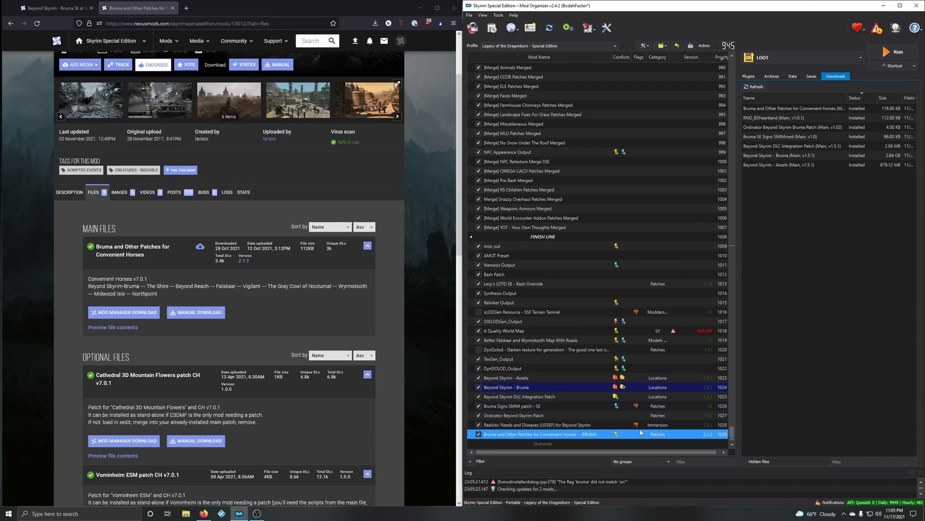
Step: Close the Convenient Horses page and examine the list of mods requiring Beyond Skyrim - Bruma for other relevant patches
{"action": "left_click", "coordinate": [173, 8]}
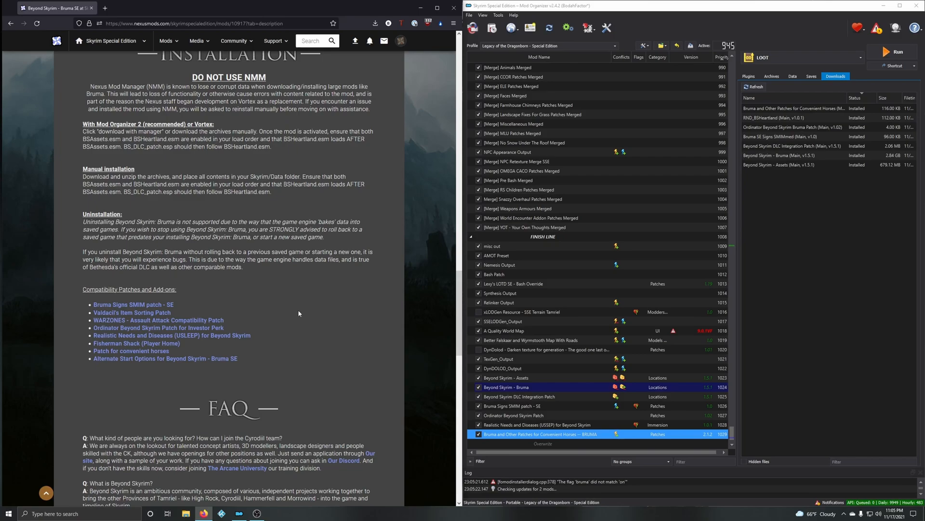
{"action": "scroll", "coordinate": [299, 277], "scroll_direction": "up", "scroll_amount": 15}
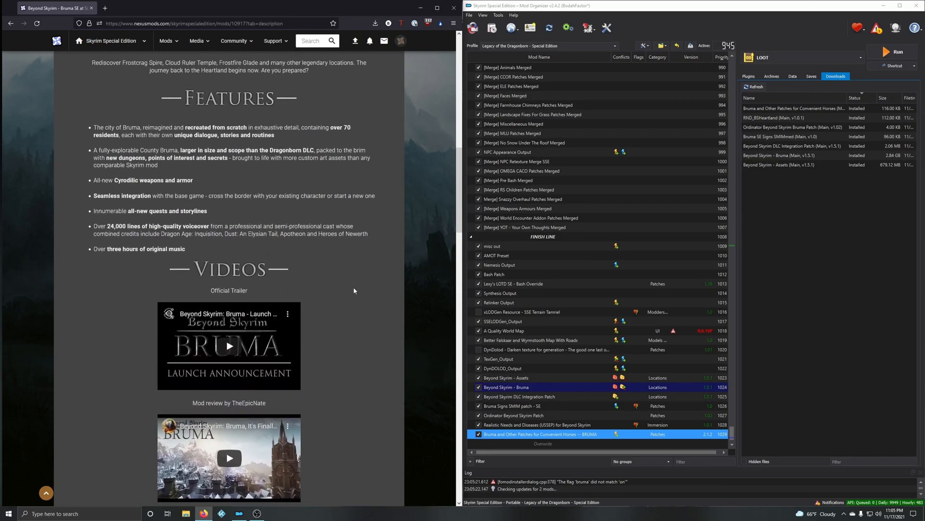
{"action": "scroll", "coordinate": [353, 292], "scroll_direction": "up", "scroll_amount": 5}
{"action": "scroll", "coordinate": [352, 291], "scroll_direction": "down", "scroll_amount": 2}
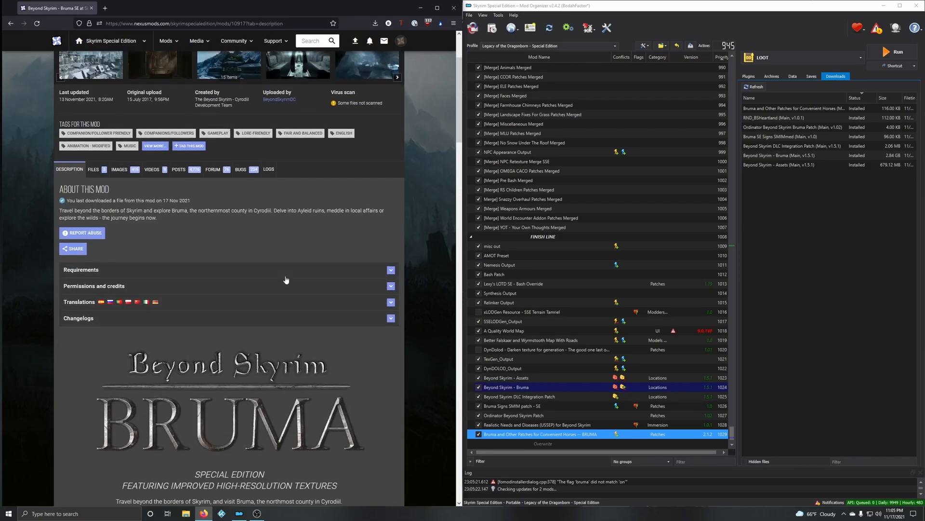
{"action": "left_click", "coordinate": [104, 271]}
{"action": "scroll", "coordinate": [303, 249], "scroll_direction": "down", "scroll_amount": 1}
{"action": "scroll", "coordinate": [303, 249], "scroll_direction": "down", "scroll_amount": 8}
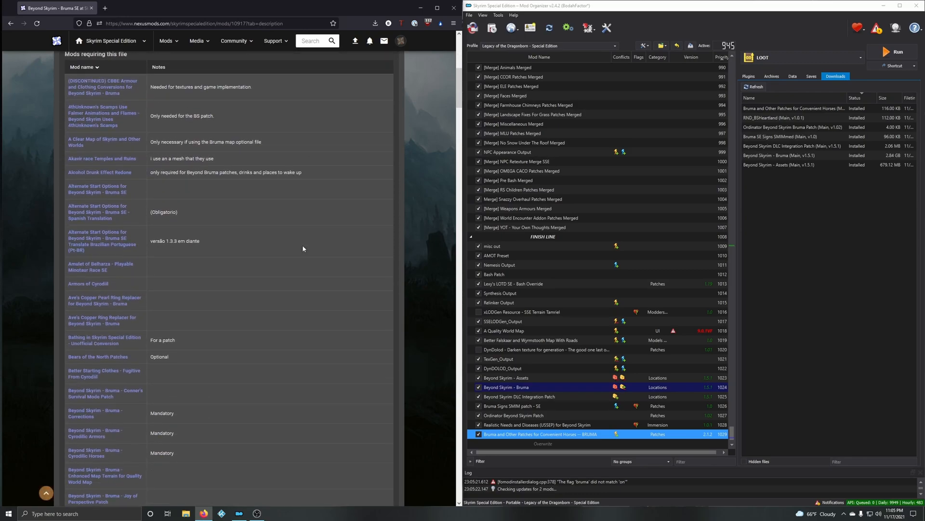
{"action": "scroll", "coordinate": [304, 250], "scroll_direction": "up", "scroll_amount": 6}
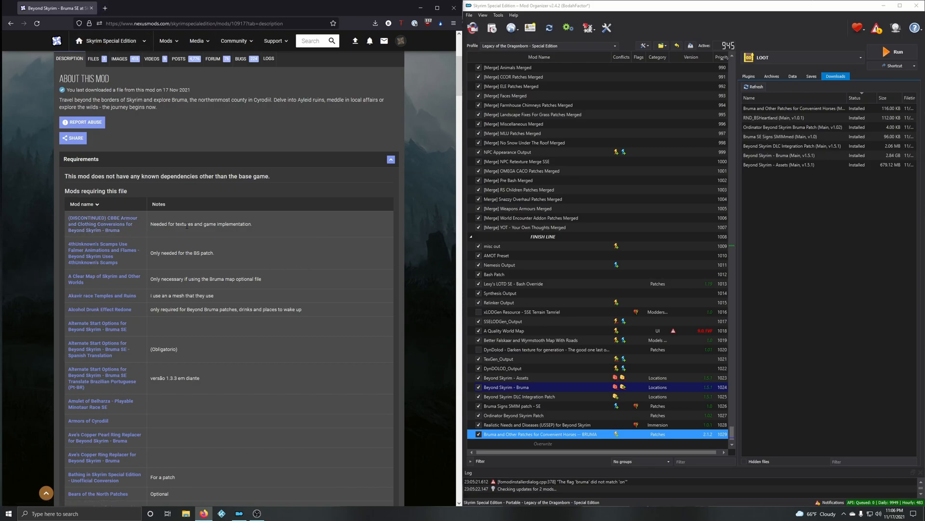
{"action": "scroll", "coordinate": [138, 220], "scroll_direction": "down", "scroll_amount": 1}
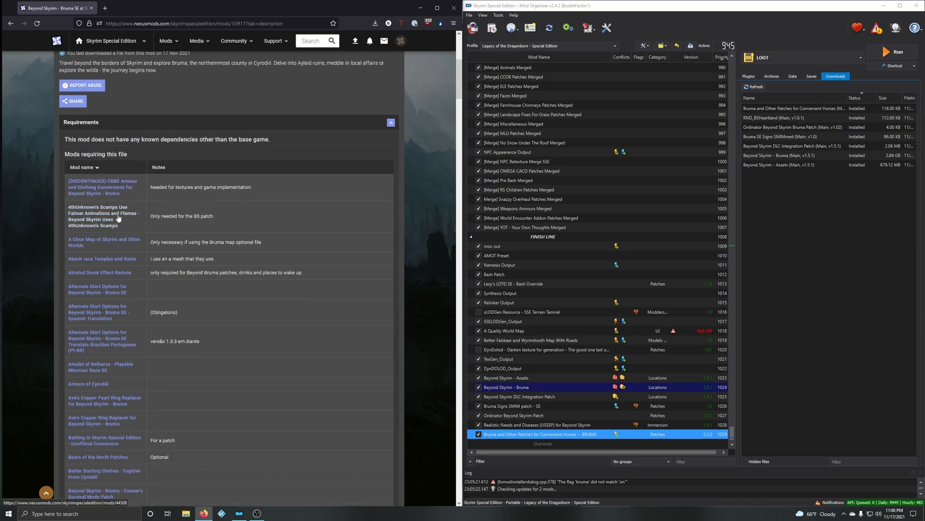
{"action": "scroll", "coordinate": [104, 215], "scroll_direction": "down", "scroll_amount": 1}
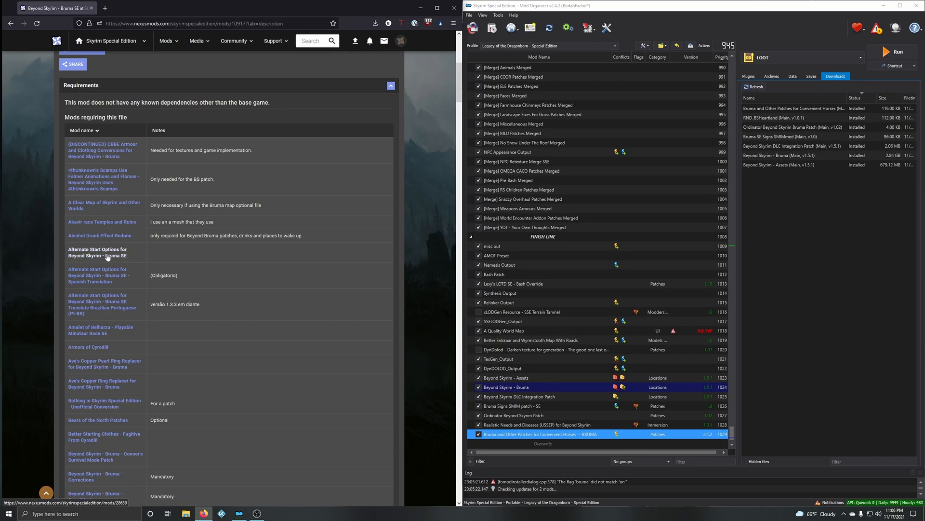
{"action": "scroll", "coordinate": [155, 265], "scroll_direction": "down", "scroll_amount": 3}
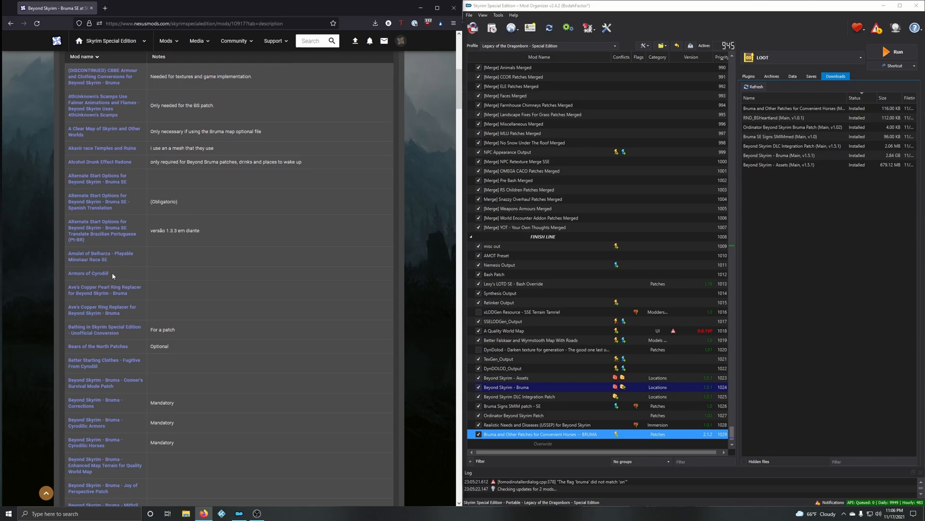
{"action": "scroll", "coordinate": [118, 312], "scroll_direction": "down", "scroll_amount": 1}
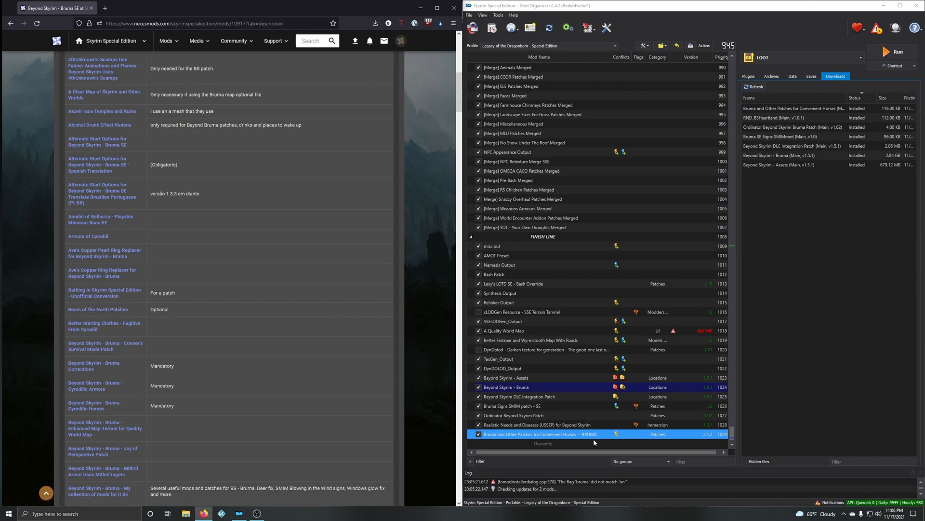
Step: Filter the mod list by "bear" to look for installed bear mods, select HD Reworked Bears 4K, and clear the filter
{"action": "left_click", "coordinate": [703, 462]}
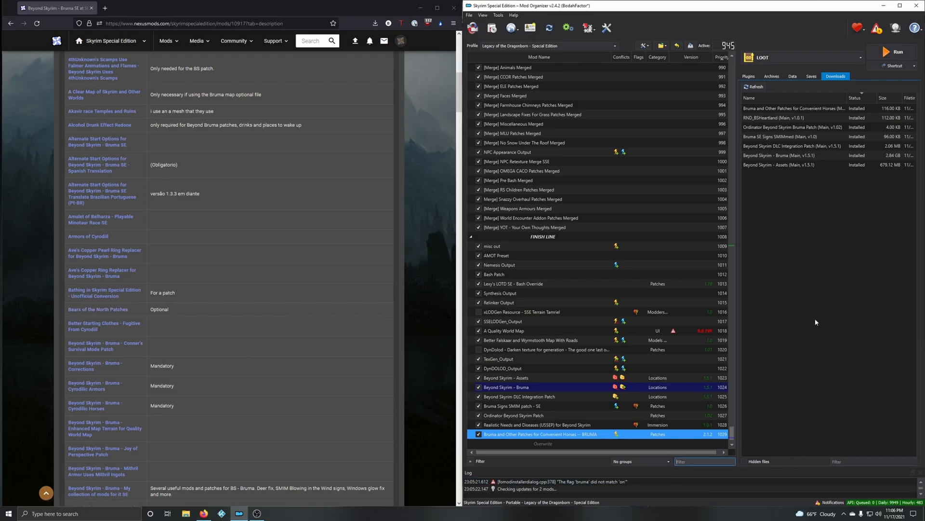
{"action": "type", "text": "bear"}
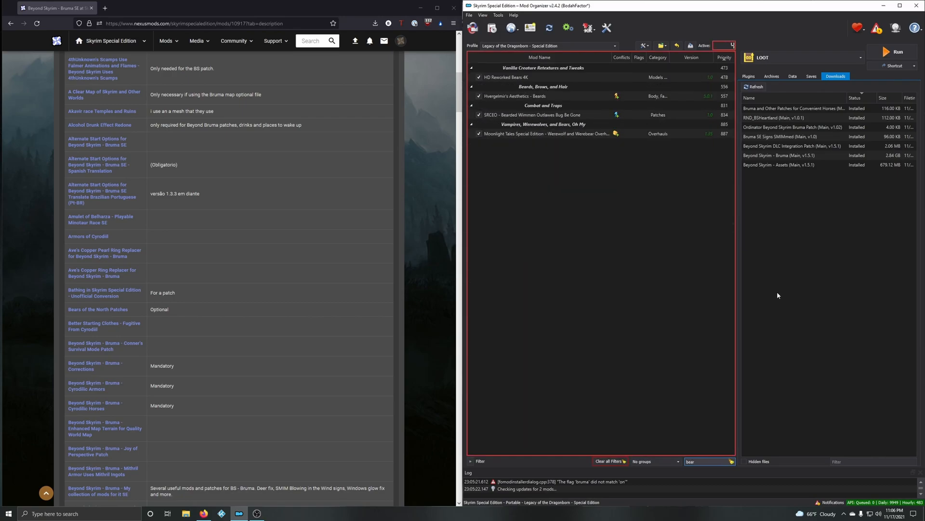
{"action": "left_click", "coordinate": [491, 80]}
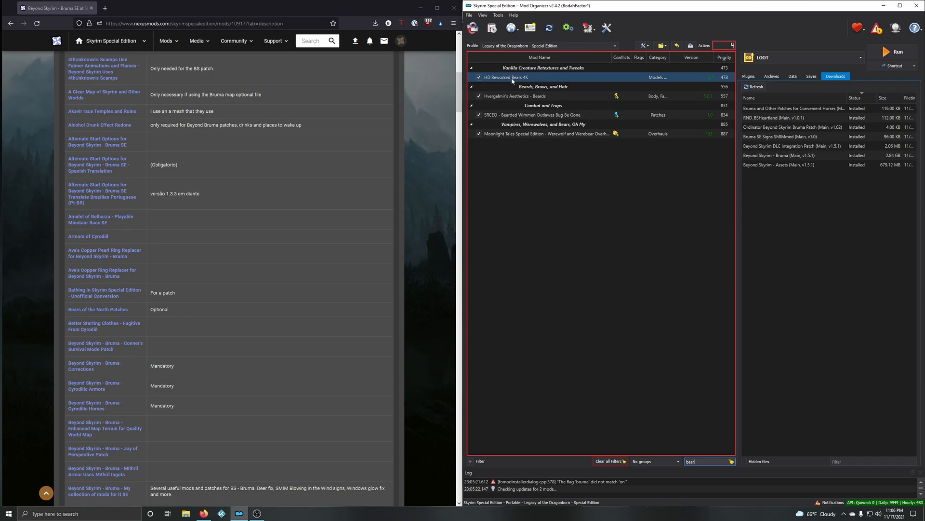
{"action": "left_click", "coordinate": [731, 462]}
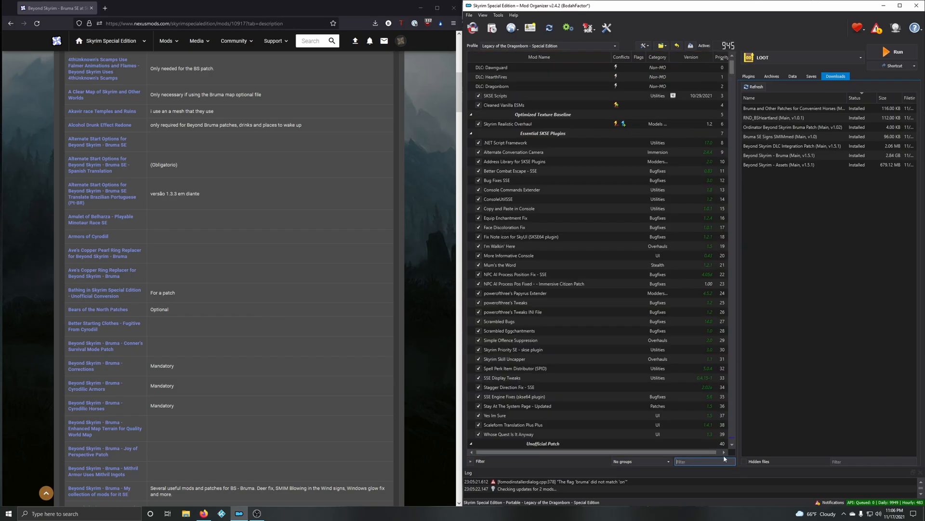
Step: Open the Bruma Corrections and Enhanced Map Terrain for Quality World Map mod pages in new tabs from the requiring-mods list
{"action": "scroll", "coordinate": [195, 303], "scroll_direction": "down", "scroll_amount": 1}
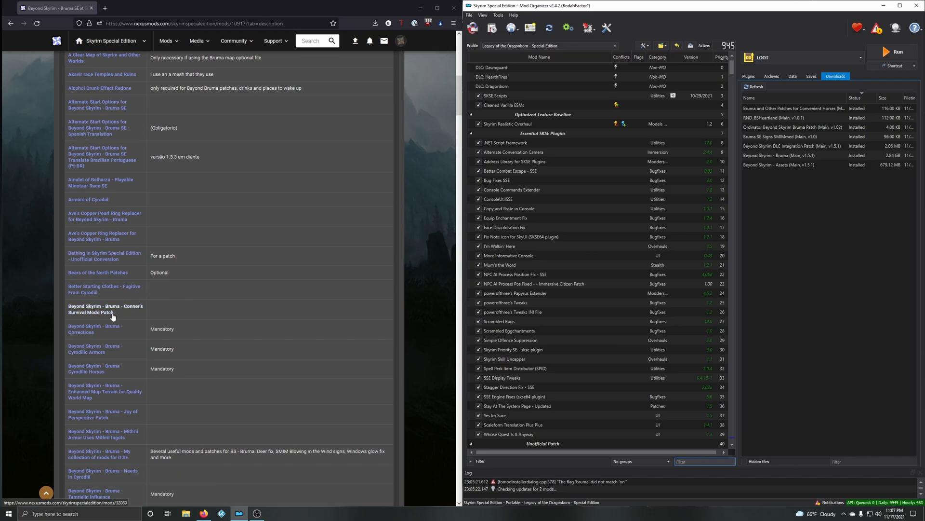
{"action": "scroll", "coordinate": [99, 306], "scroll_direction": "down", "scroll_amount": 1}
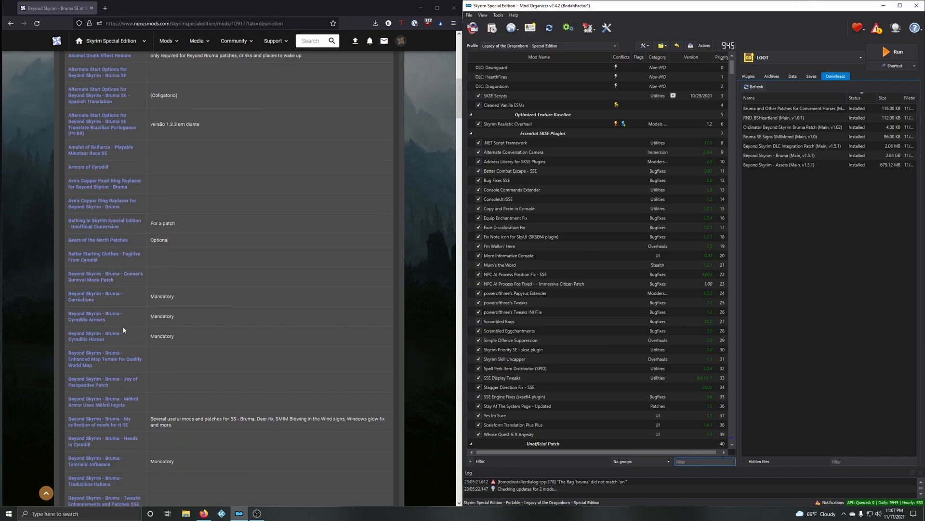
{"action": "middle_click", "coordinate": [109, 292]}
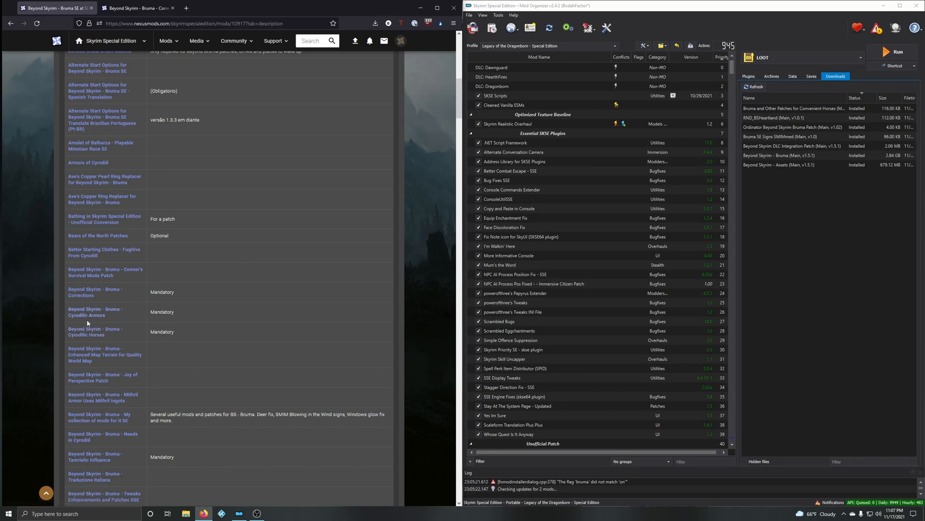
{"action": "scroll", "coordinate": [180, 313], "scroll_direction": "down", "scroll_amount": 3}
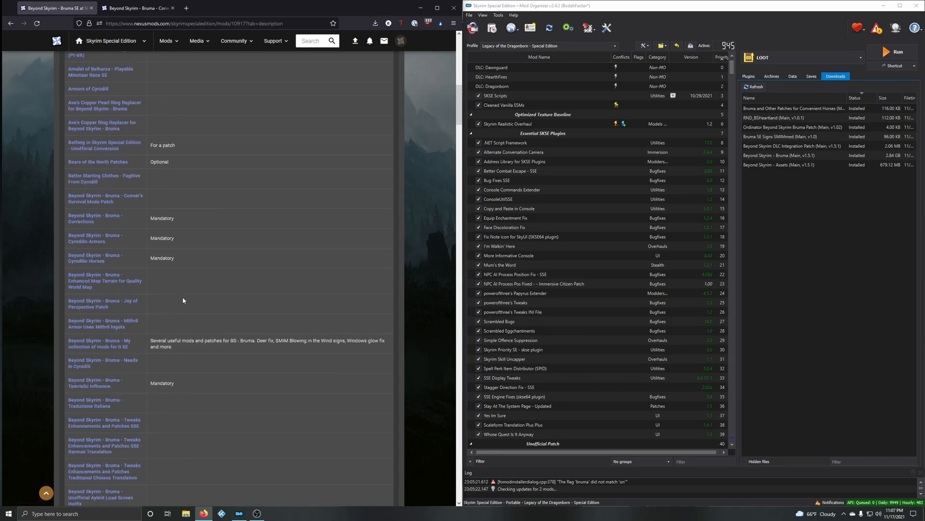
{"action": "middle_click", "coordinate": [97, 283]}
Step: Open the Tweaks Enhancements and Patches SSE, Unofficial Ayleid Load Screen Hotfix and Moonpath to Elsweyr Synergy Patch pages in new tabs
{"action": "scroll", "coordinate": [110, 350], "scroll_direction": "down", "scroll_amount": 1}
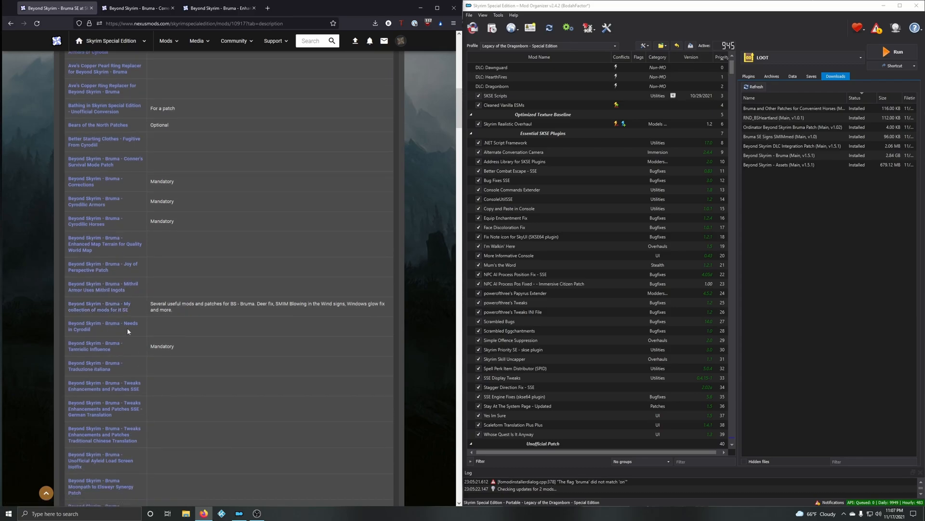
{"action": "scroll", "coordinate": [139, 331], "scroll_direction": "down", "scroll_amount": 1}
{"action": "scroll", "coordinate": [125, 331], "scroll_direction": "down", "scroll_amount": 1}
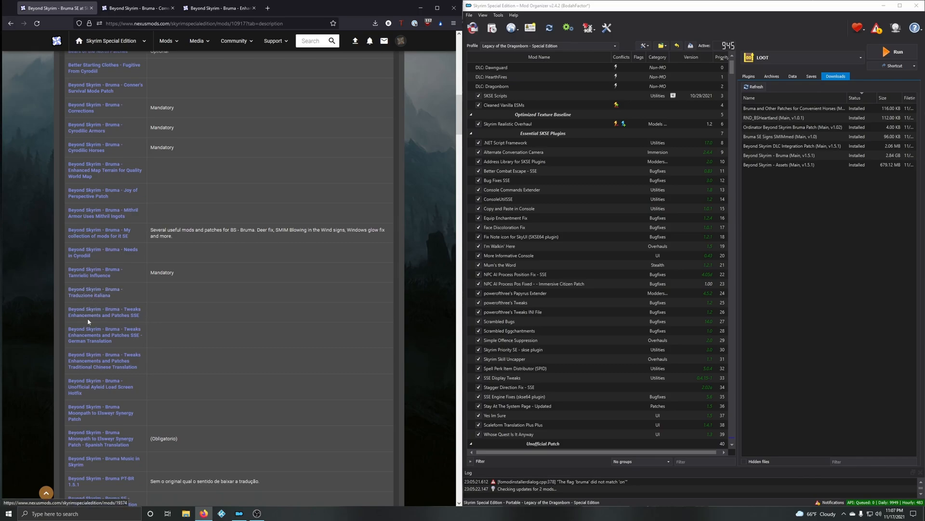
{"action": "middle_click", "coordinate": [125, 313]}
{"action": "scroll", "coordinate": [145, 320], "scroll_direction": "down", "scroll_amount": 1}
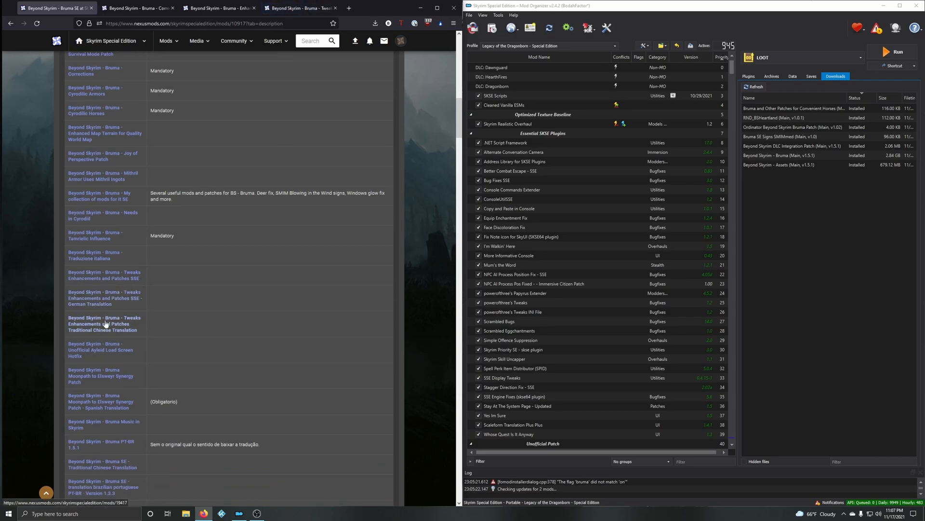
{"action": "middle_click", "coordinate": [90, 355]}
{"action": "scroll", "coordinate": [91, 354], "scroll_direction": "down", "scroll_amount": 2}
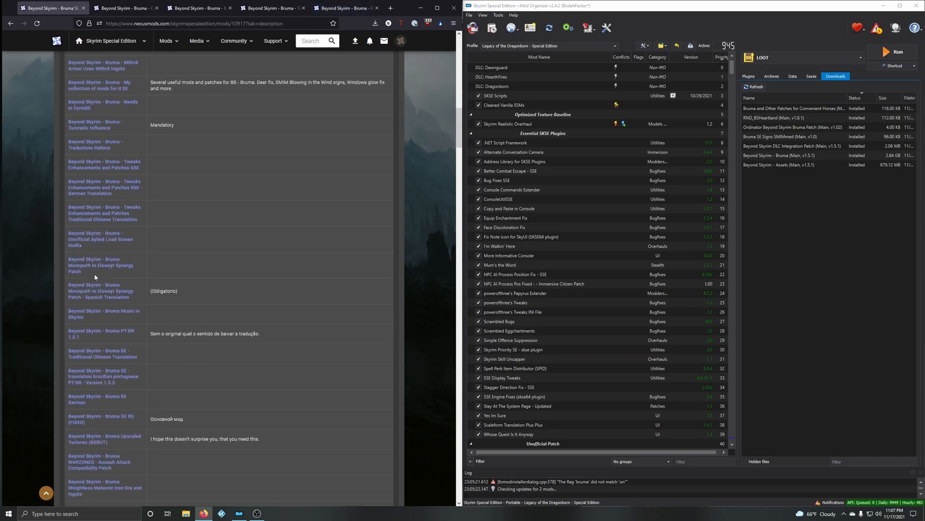
{"action": "middle_click", "coordinate": [97, 269]}
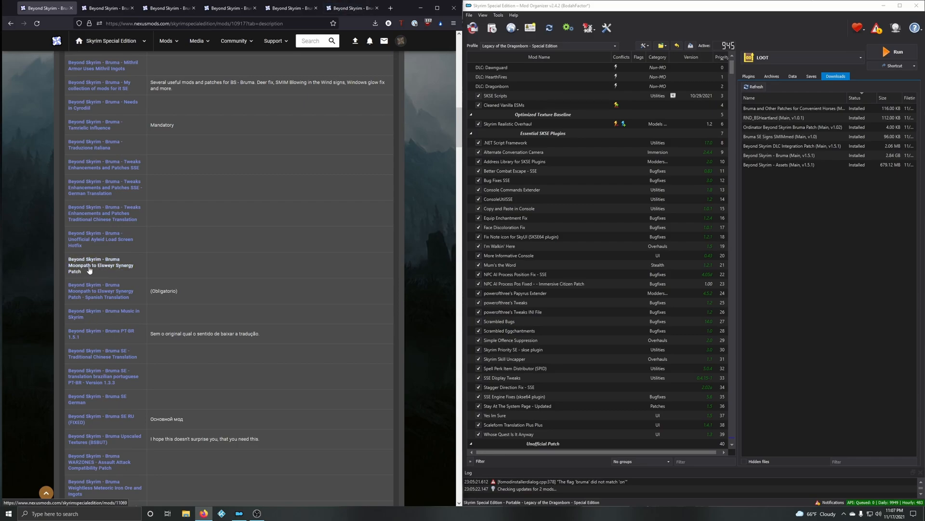
Step: Examine further entries in the list of mods requiring Bruma, collapse the requirements section and glance over the mod description
{"action": "scroll", "coordinate": [134, 302], "scroll_direction": "down", "scroll_amount": 1}
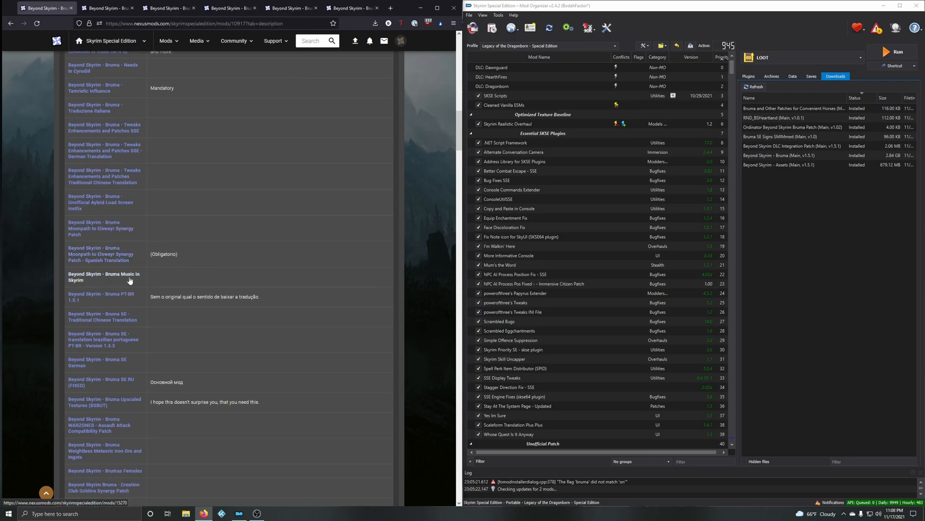
{"action": "scroll", "coordinate": [127, 279], "scroll_direction": "down", "scroll_amount": 1}
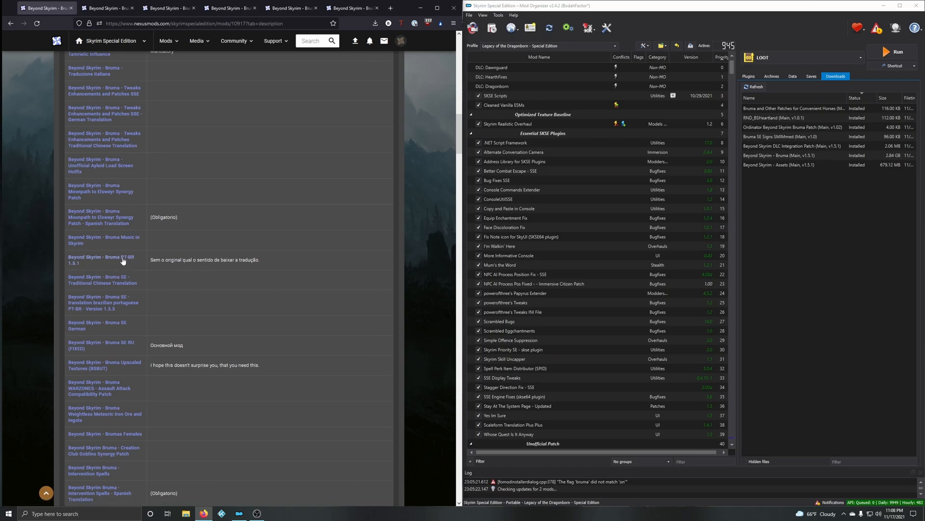
{"action": "scroll", "coordinate": [151, 264], "scroll_direction": "down", "scroll_amount": 1}
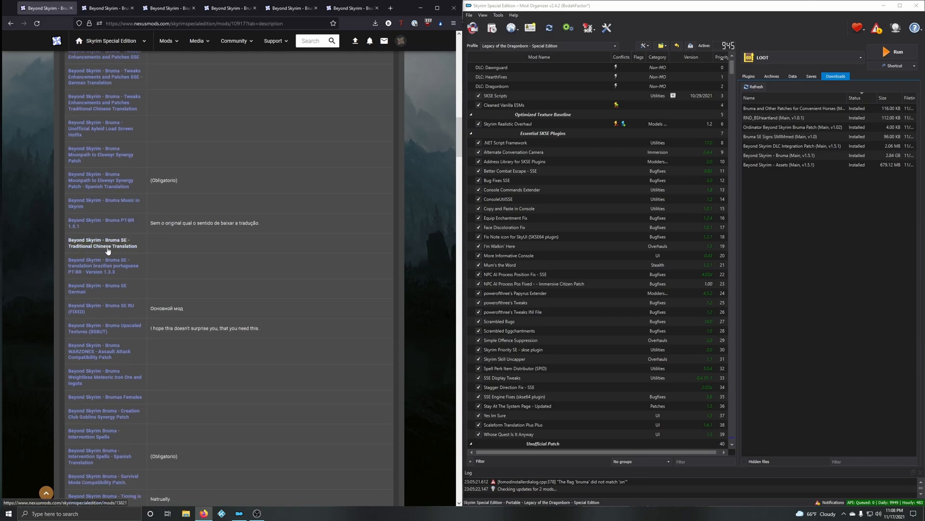
{"action": "scroll", "coordinate": [124, 250], "scroll_direction": "down", "scroll_amount": 1}
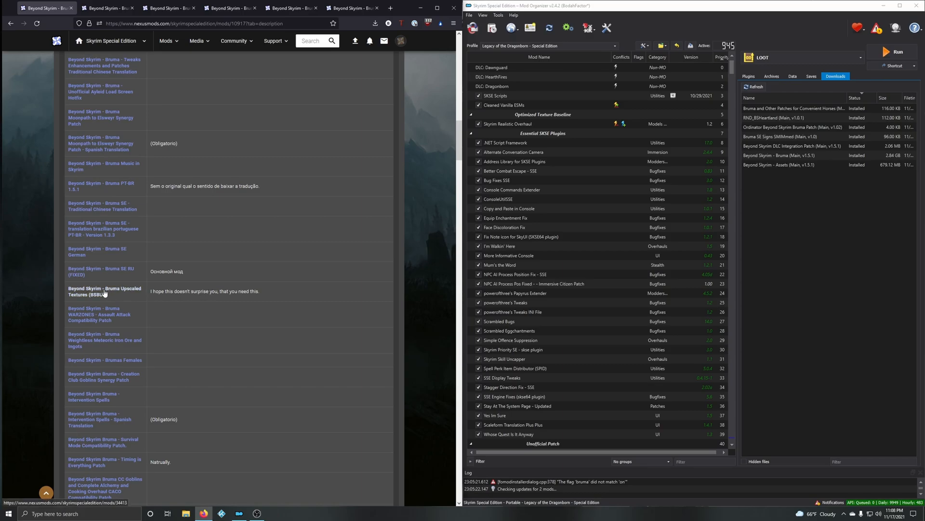
{"action": "scroll", "coordinate": [214, 329], "scroll_direction": "down", "scroll_amount": 8}
{"action": "scroll", "coordinate": [223, 323], "scroll_direction": "up", "scroll_amount": 5}
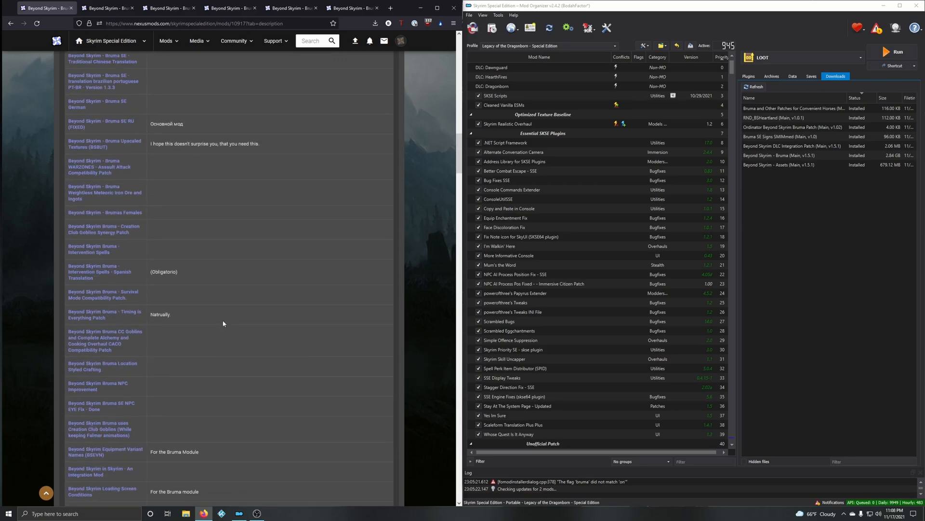
{"action": "scroll", "coordinate": [240, 252], "scroll_direction": "up", "scroll_amount": 10}
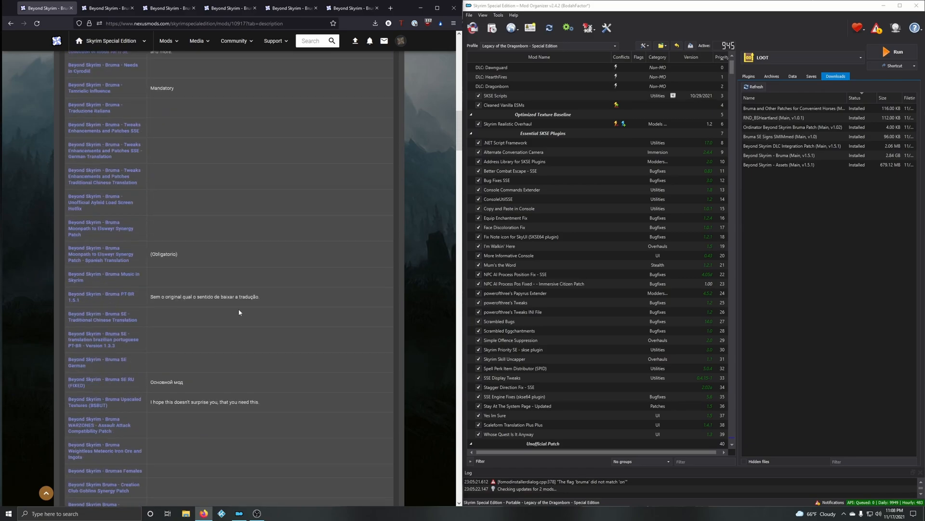
{"action": "scroll", "coordinate": [318, 303], "scroll_direction": "up", "scroll_amount": 12}
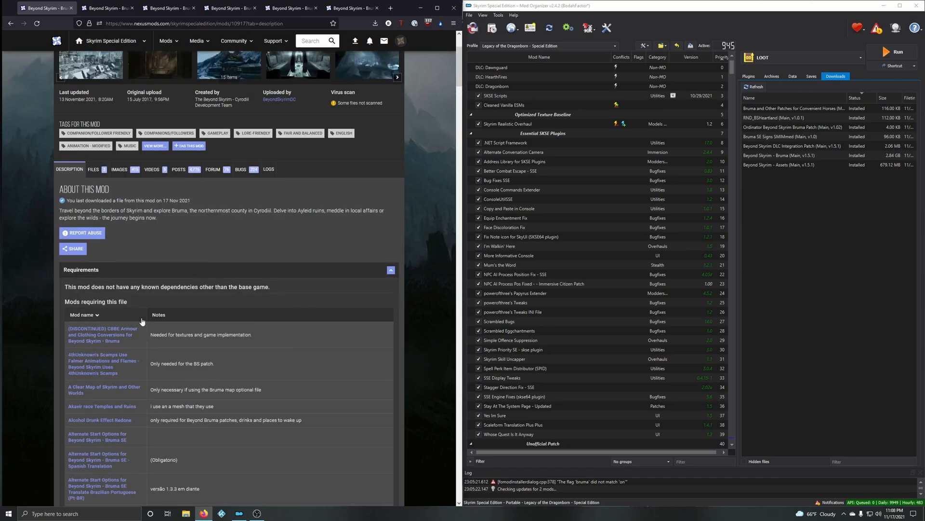
{"action": "left_click", "coordinate": [118, 269]}
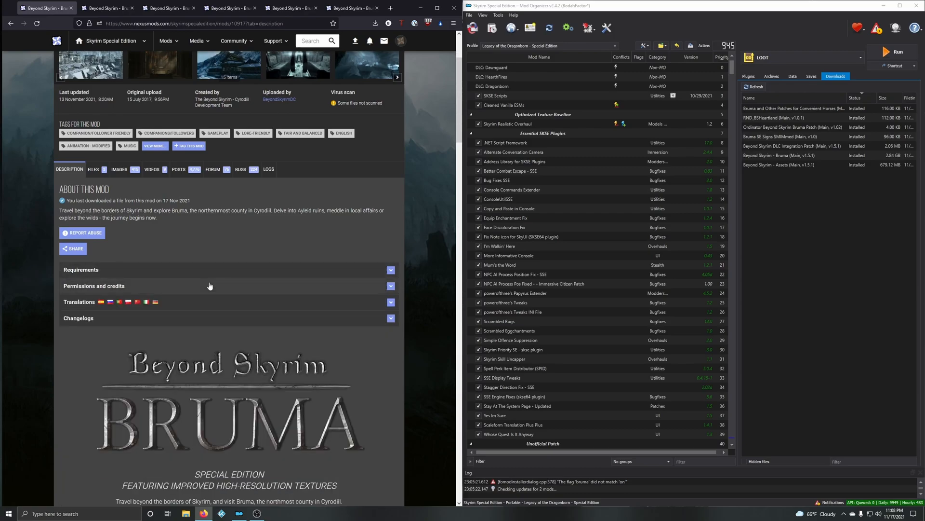
{"action": "scroll", "coordinate": [209, 289], "scroll_direction": "down", "scroll_amount": 5}
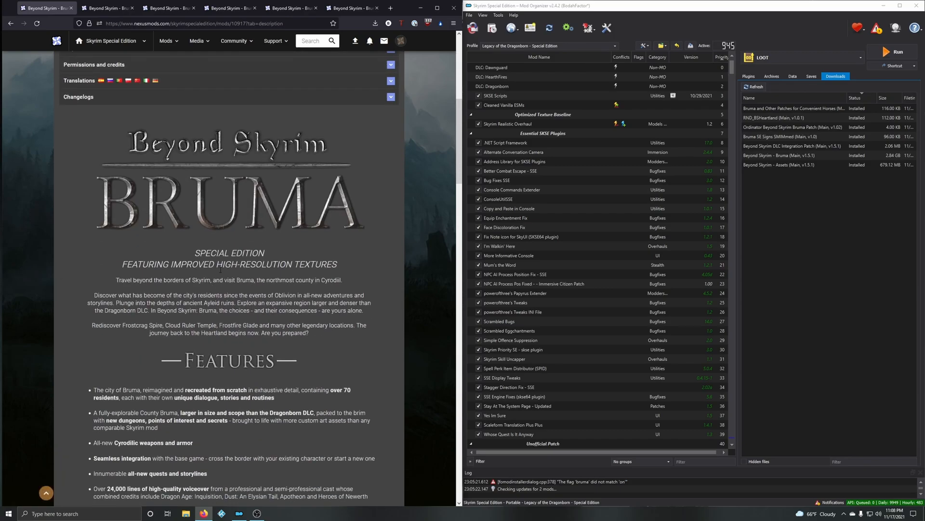
{"action": "scroll", "coordinate": [229, 278], "scroll_direction": "up", "scroll_amount": 5}
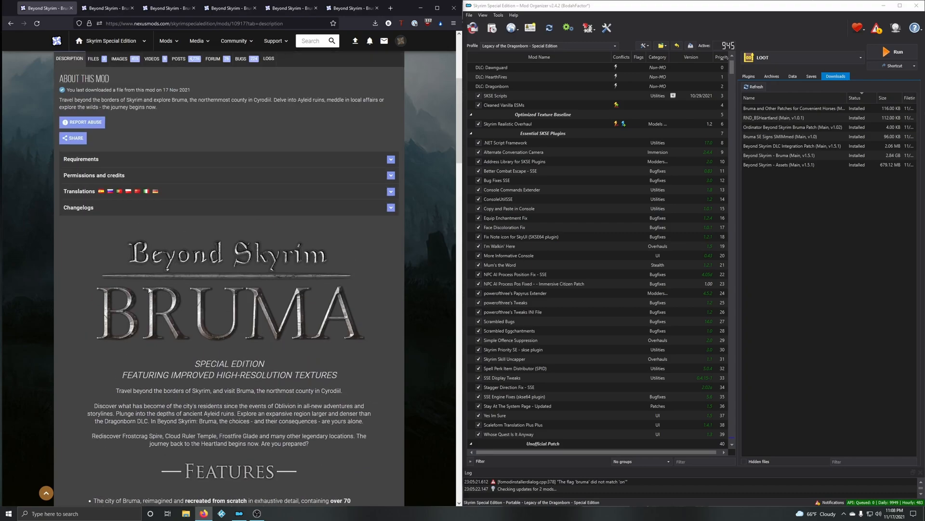
Step: Expand the Requirements section and examine the list of mods requiring Bruma, down to the Timing is Everything and CACO compatibility patches
{"action": "left_click", "coordinate": [144, 163]}
{"action": "scroll", "coordinate": [236, 319], "scroll_direction": "down", "scroll_amount": 8}
{"action": "scroll", "coordinate": [238, 320], "scroll_direction": "down", "scroll_amount": 3}
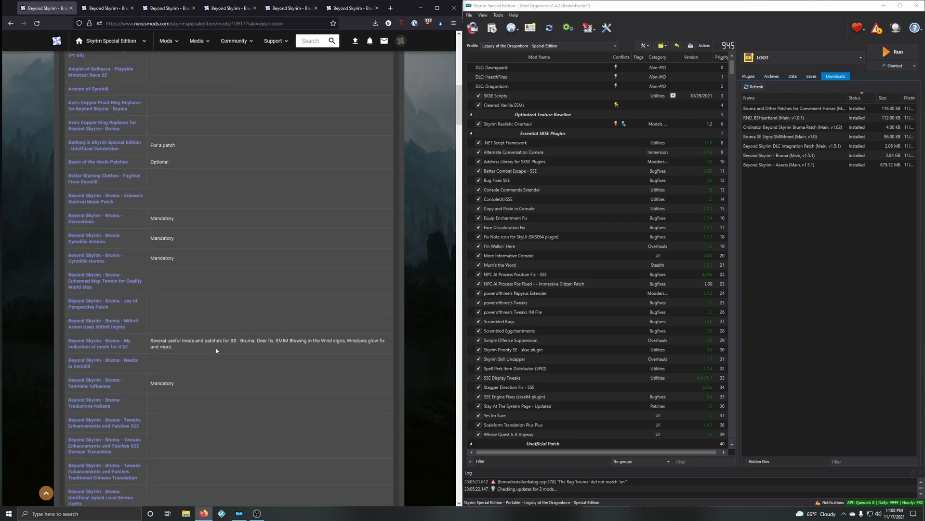
{"action": "scroll", "coordinate": [248, 363], "scroll_direction": "down", "scroll_amount": 2}
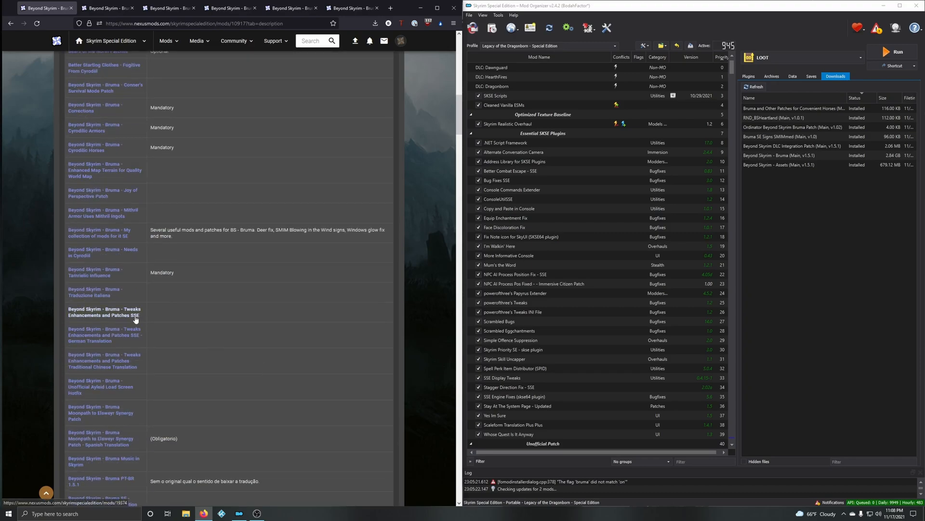
{"action": "scroll", "coordinate": [116, 318], "scroll_direction": "down", "scroll_amount": 2}
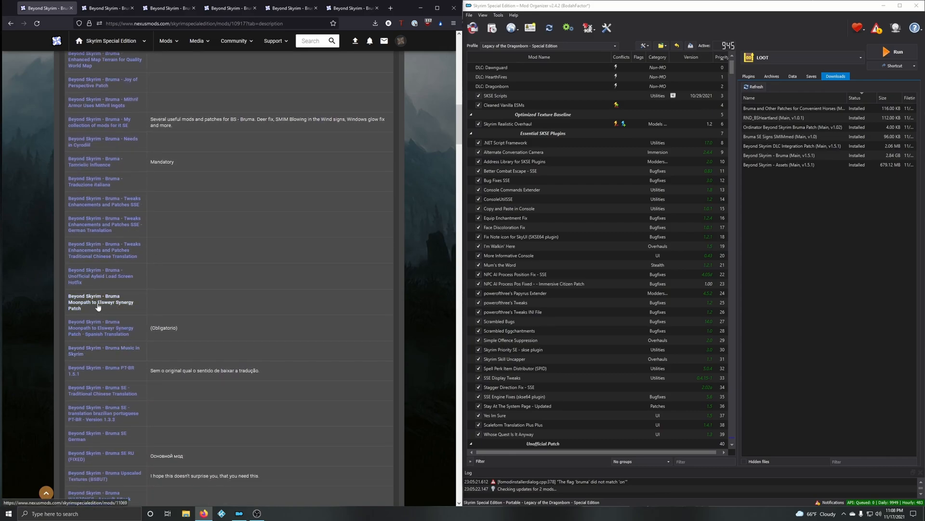
{"action": "scroll", "coordinate": [131, 364], "scroll_direction": "down", "scroll_amount": 3}
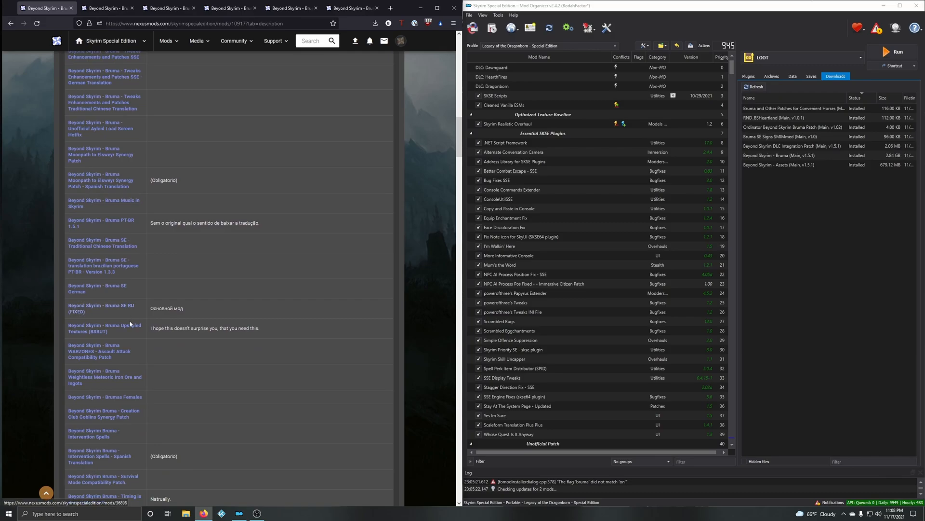
{"action": "scroll", "coordinate": [138, 327], "scroll_direction": "down", "scroll_amount": 1}
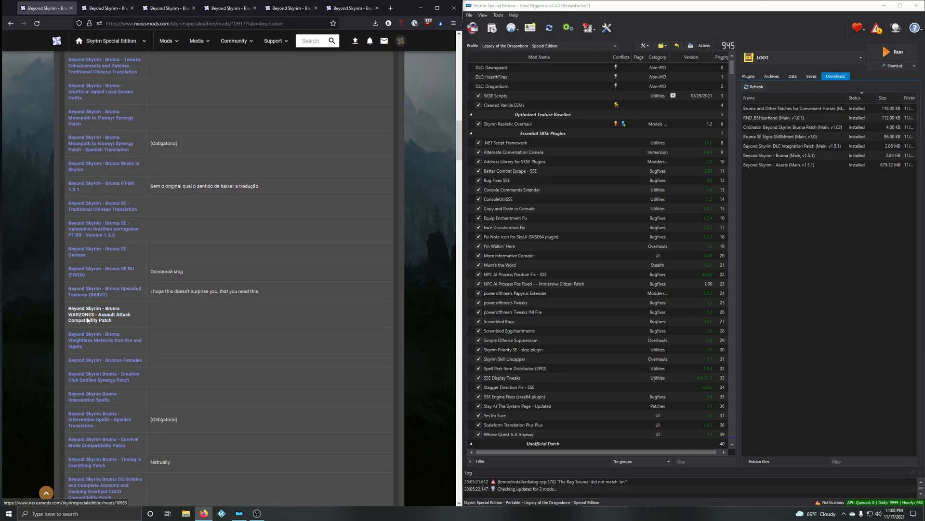
{"action": "scroll", "coordinate": [129, 316], "scroll_direction": "down", "scroll_amount": 1}
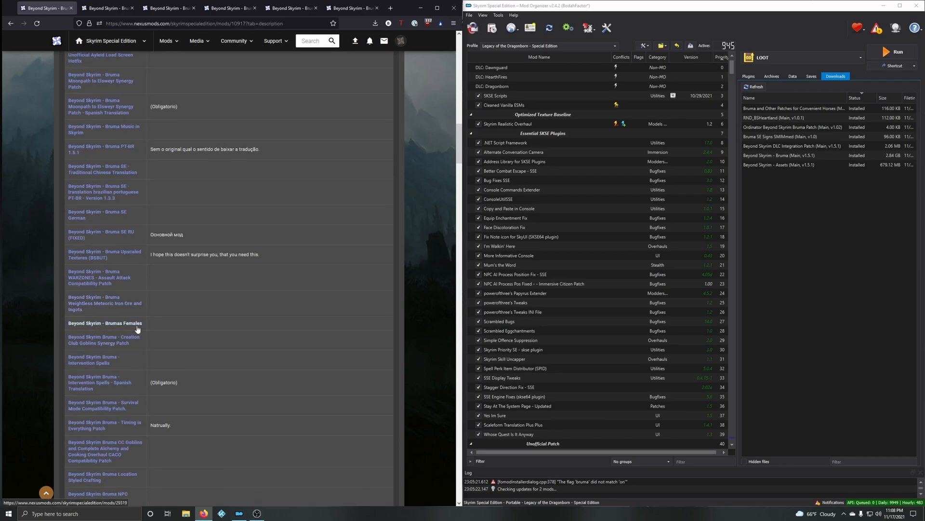
{"action": "scroll", "coordinate": [138, 328], "scroll_direction": "down", "scroll_amount": 2}
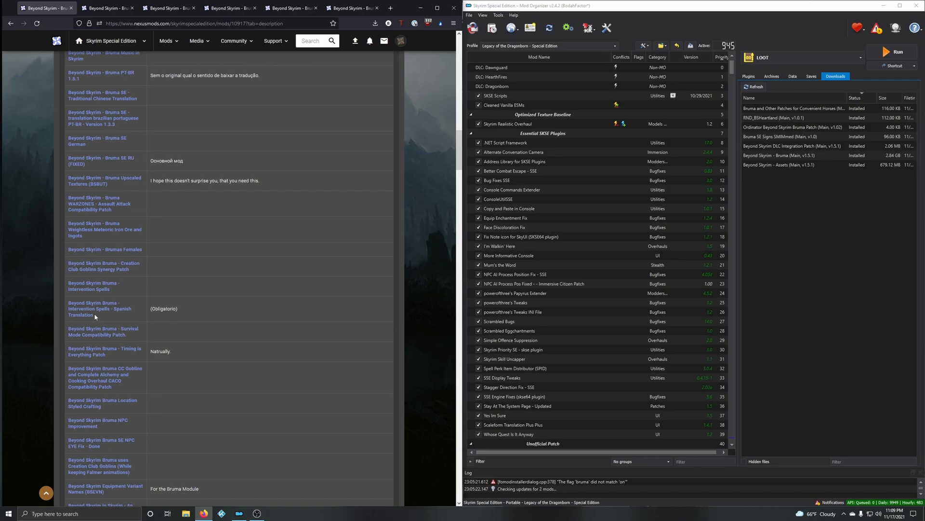
{"action": "scroll", "coordinate": [93, 313], "scroll_direction": "down", "scroll_amount": 2}
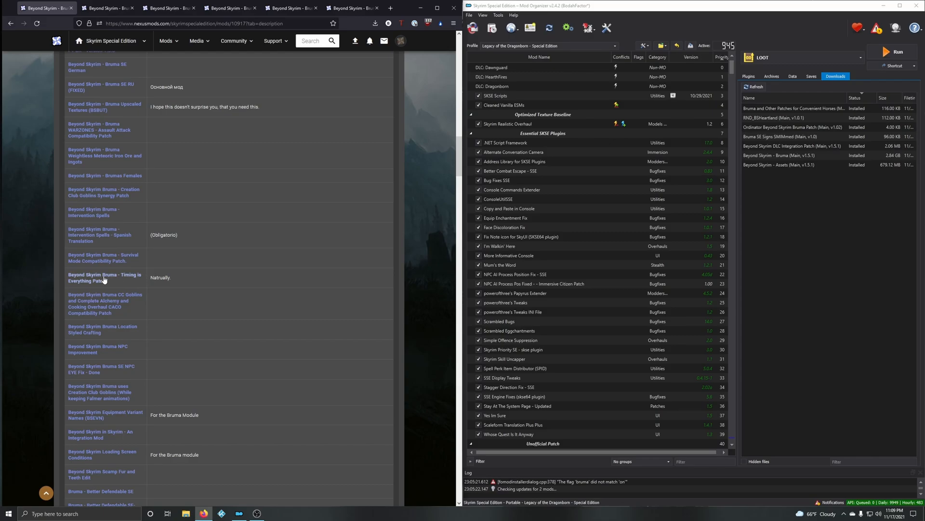
{"action": "scroll", "coordinate": [162, 290], "scroll_direction": "down", "scroll_amount": 2}
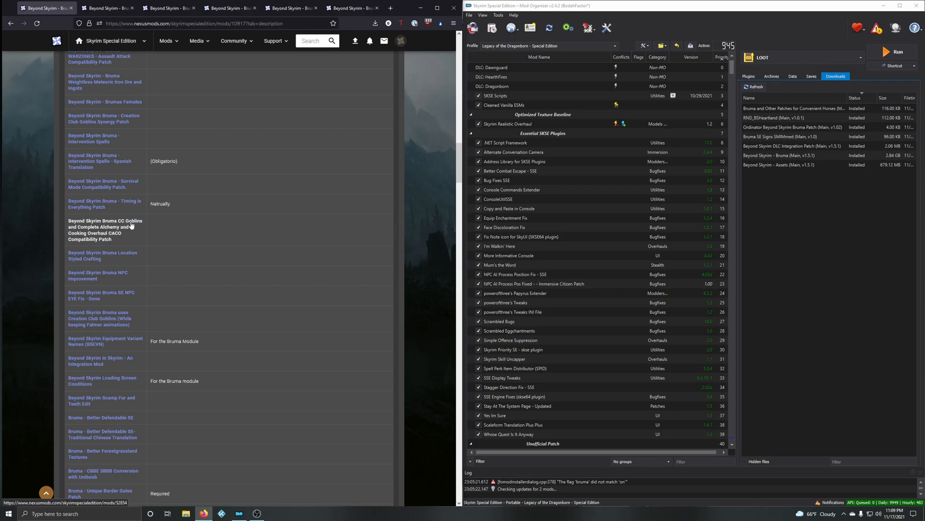
Step: Open the Beyond Skyrim Bruma SE NPC EYE Fix and Beyond Skyrim in Skyrim - An Integration Mod pages in new tabs
{"action": "scroll", "coordinate": [150, 237], "scroll_direction": "down", "scroll_amount": 1}
{"action": "scroll", "coordinate": [150, 236], "scroll_direction": "down", "scroll_amount": 1}
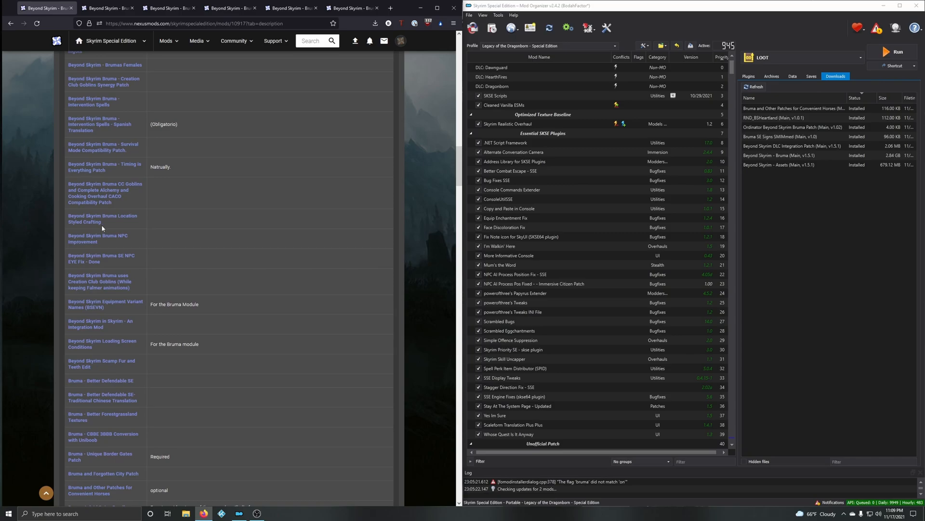
{"action": "scroll", "coordinate": [130, 238], "scroll_direction": "down", "scroll_amount": 1}
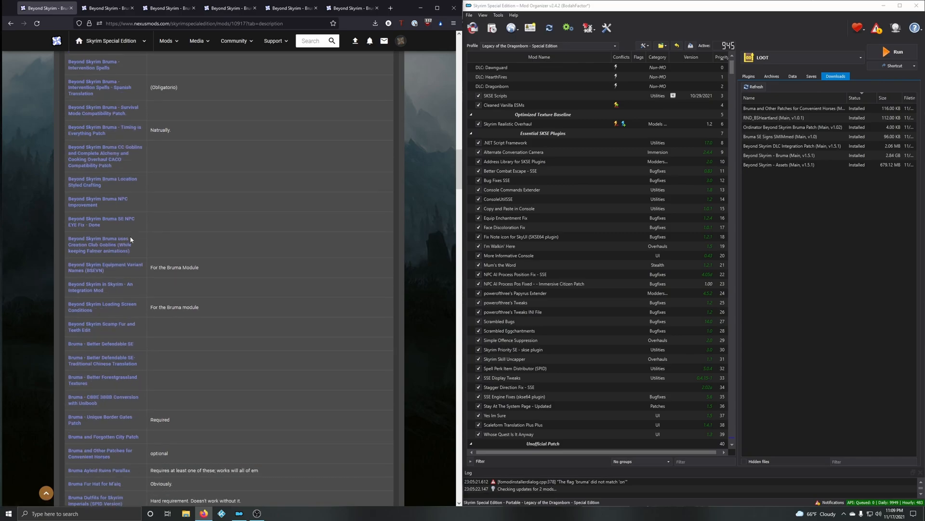
{"action": "middle_click", "coordinate": [99, 224]}
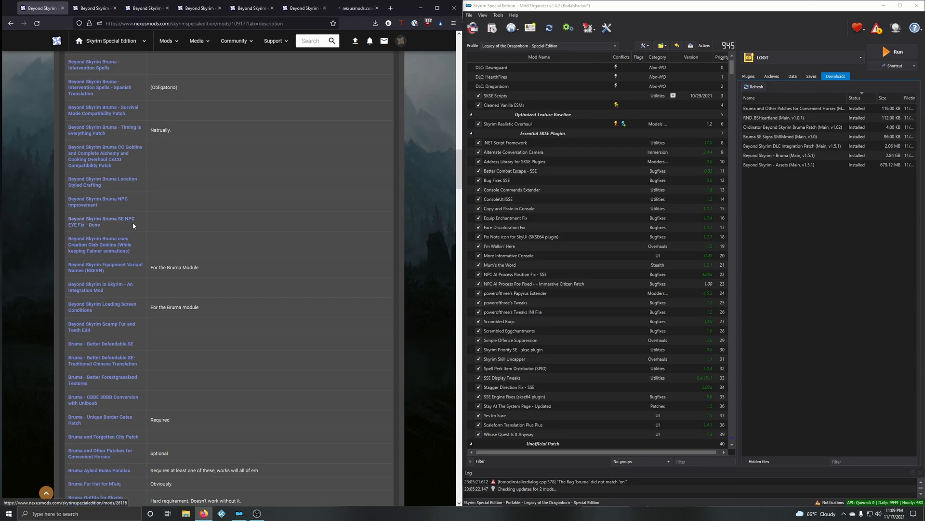
{"action": "scroll", "coordinate": [133, 226], "scroll_direction": "down", "scroll_amount": 1}
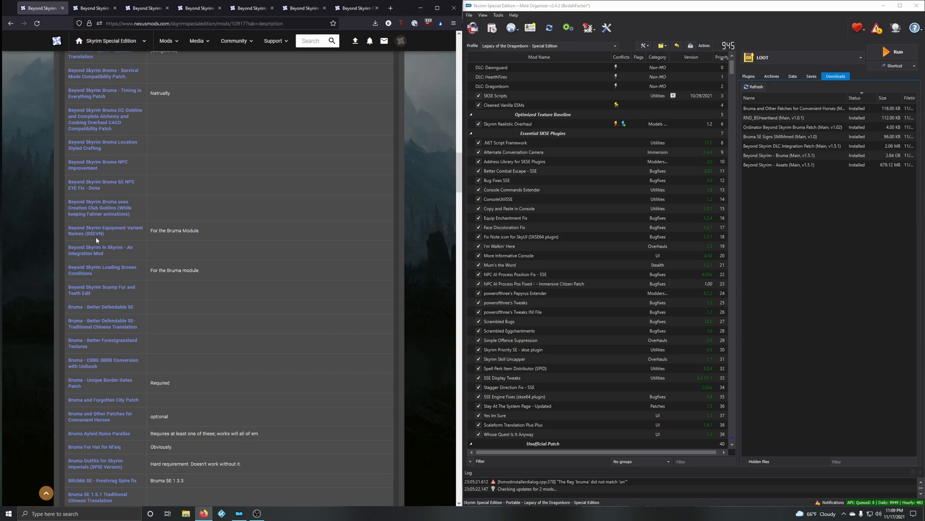
{"action": "middle_click", "coordinate": [127, 252]}
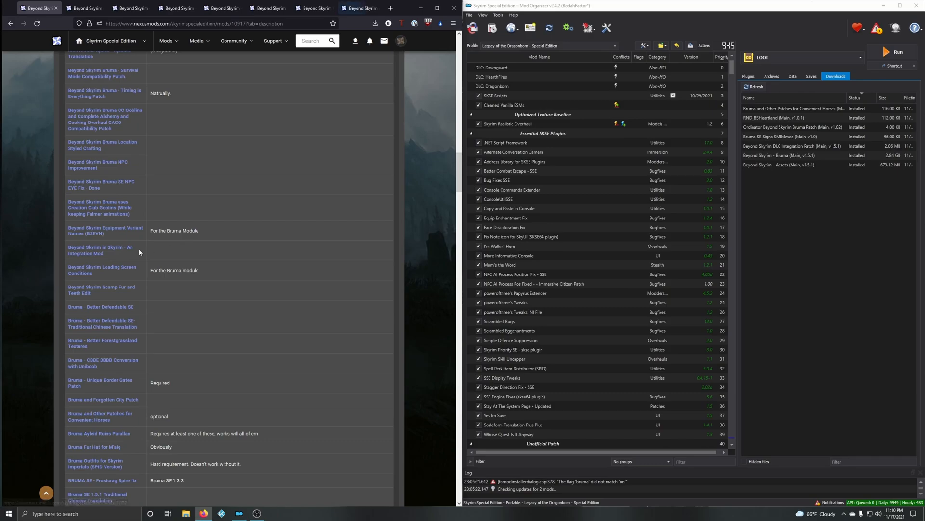
Step: Open the Bruma - Unique Border Gates Patch page in a new tab from the requiring-mods list
{"action": "scroll", "coordinate": [131, 251], "scroll_direction": "down", "scroll_amount": 3}
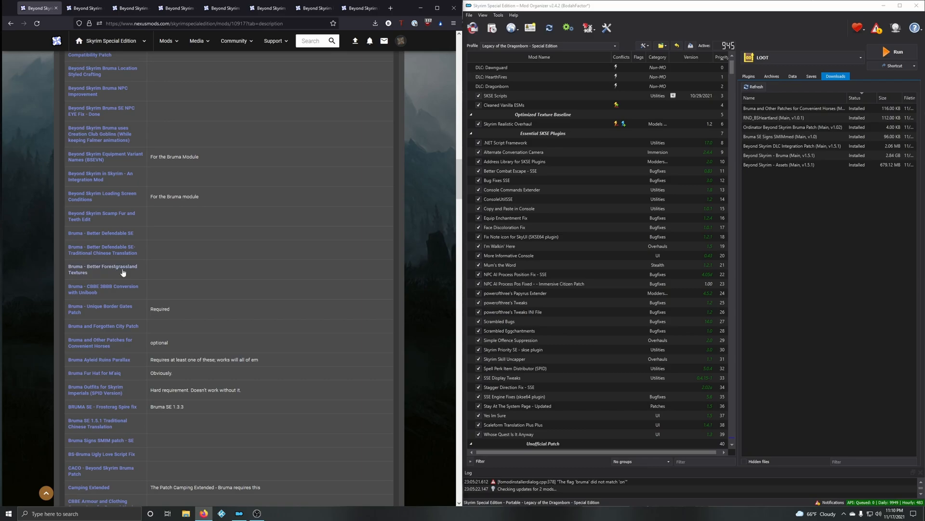
{"action": "scroll", "coordinate": [131, 267], "scroll_direction": "down", "scroll_amount": 3}
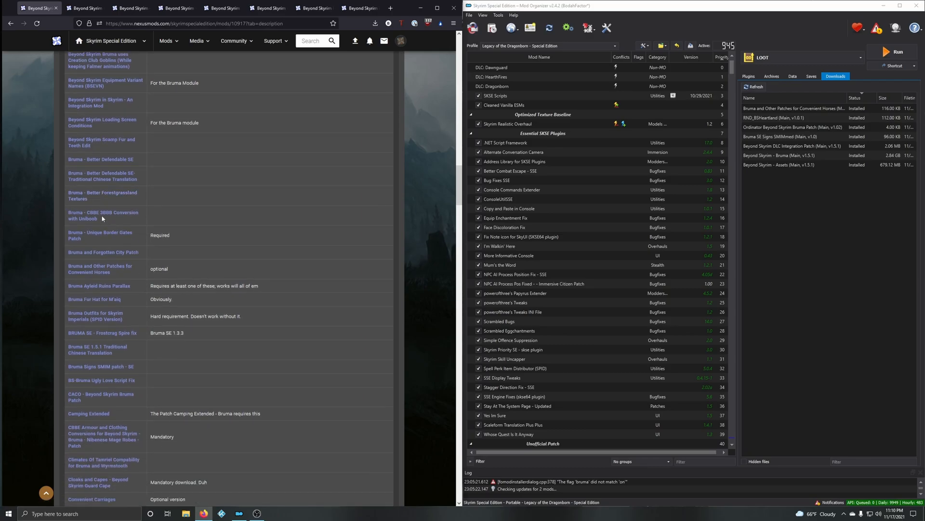
{"action": "middle_click", "coordinate": [137, 238]}
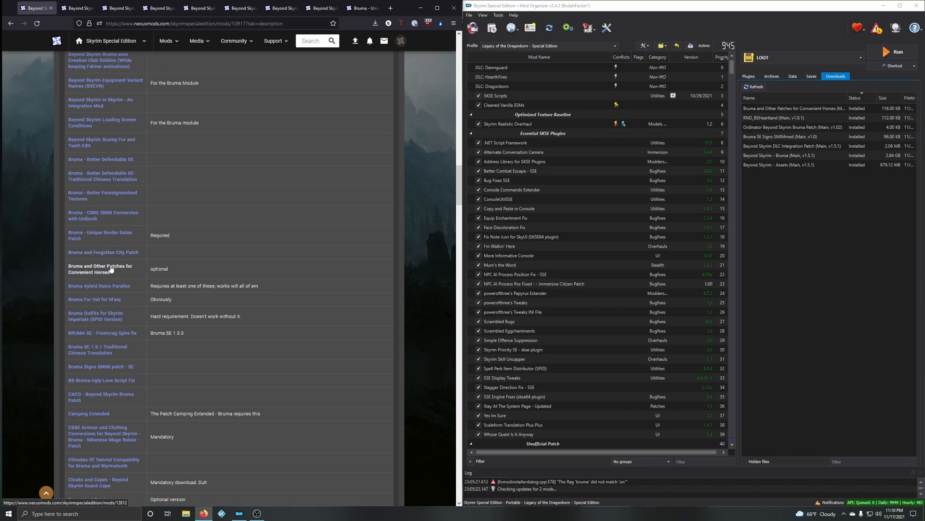
Step: Open the BS-Bruma Ugly Love Script Fix and CACO - Beyond Skyrim Bruma Patch pages in new tabs
{"action": "scroll", "coordinate": [102, 291], "scroll_direction": "down", "scroll_amount": 1}
{"action": "scroll", "coordinate": [101, 290], "scroll_direction": "down", "scroll_amount": 1}
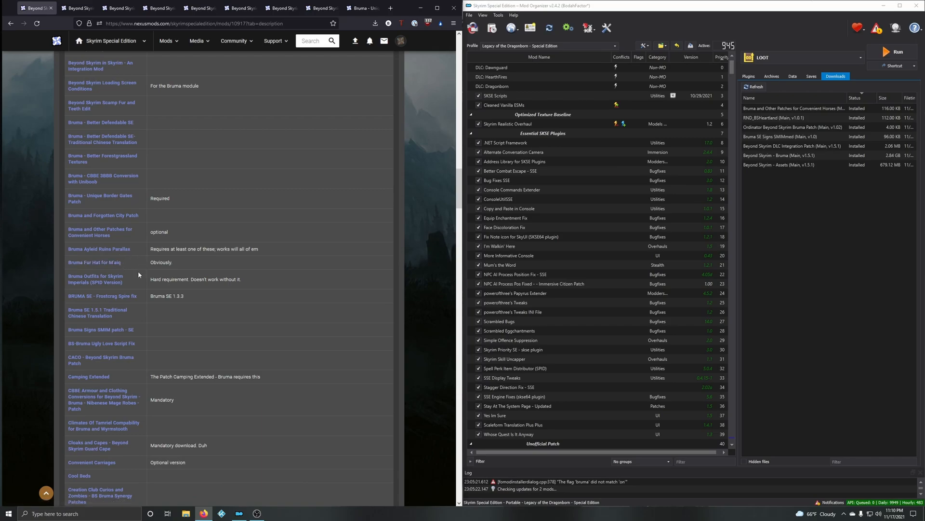
{"action": "scroll", "coordinate": [130, 262], "scroll_direction": "down", "scroll_amount": 1}
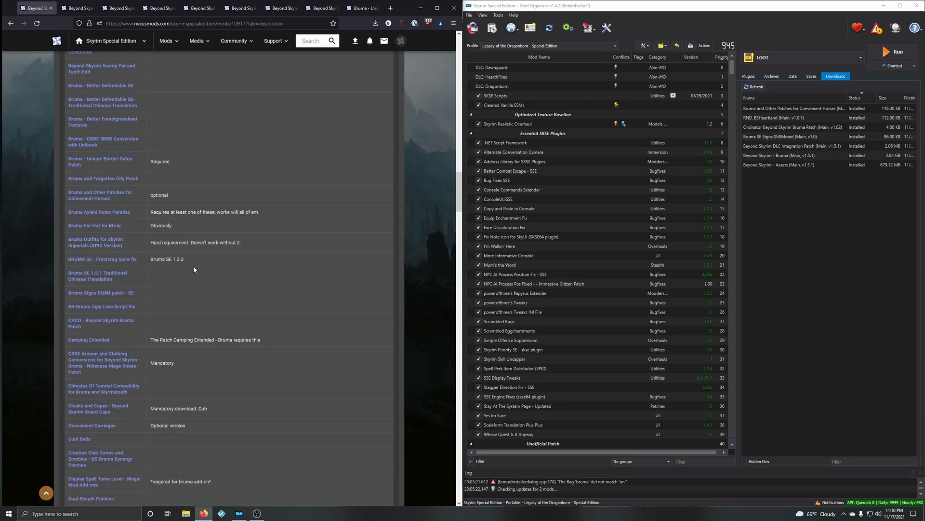
{"action": "scroll", "coordinate": [129, 277], "scroll_direction": "down", "scroll_amount": 1}
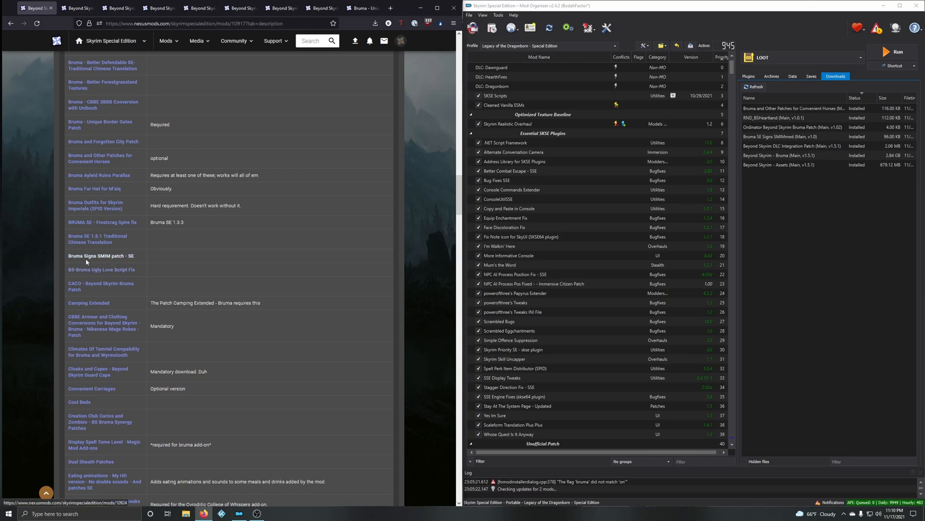
{"action": "scroll", "coordinate": [107, 248], "scroll_direction": "down", "scroll_amount": 1}
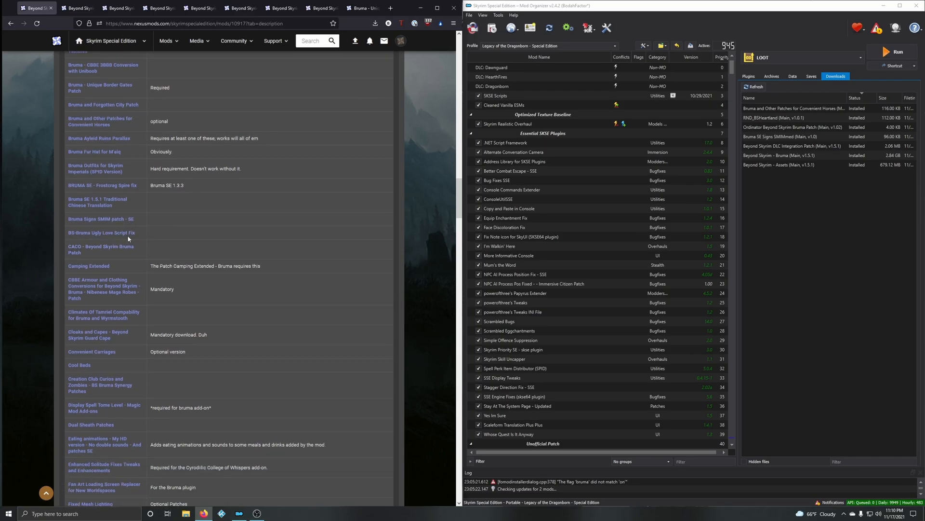
{"action": "middle_click", "coordinate": [116, 233]}
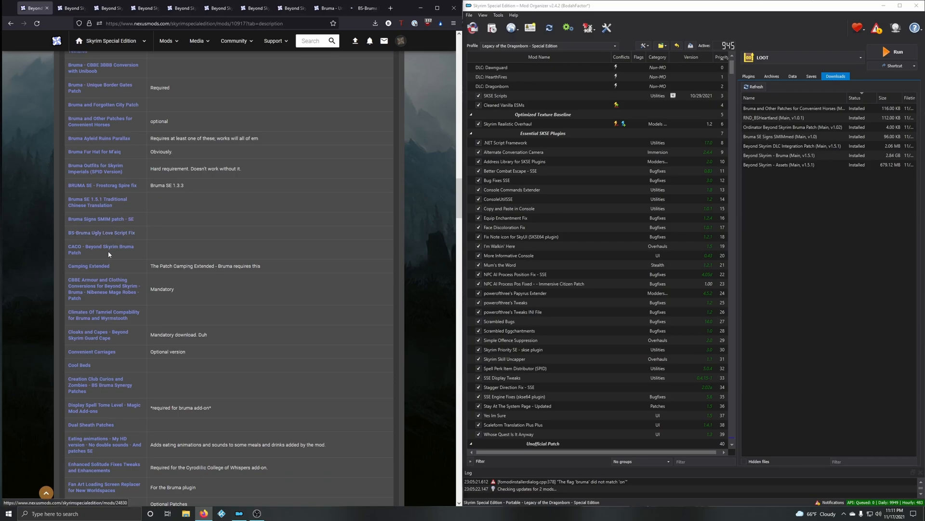
{"action": "middle_click", "coordinate": [81, 252]}
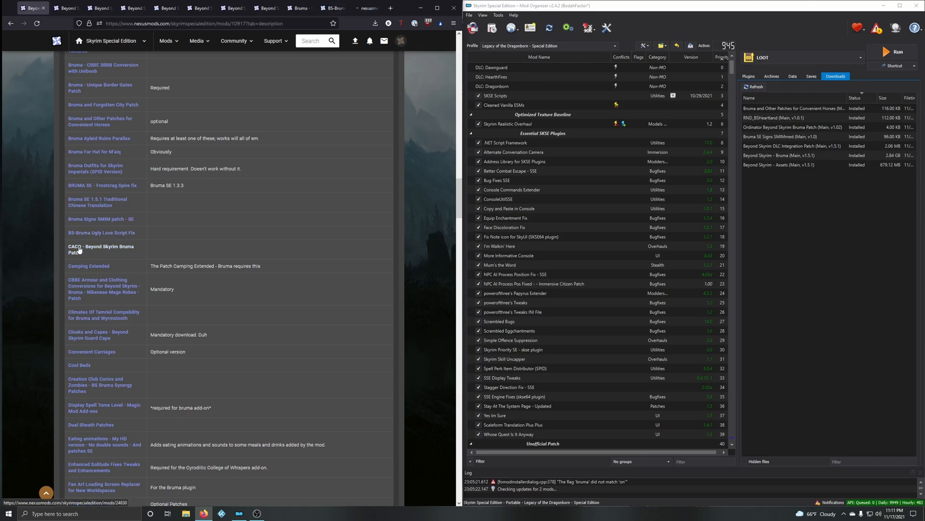
Step: Open the Cloaks and Capes - Beyond Skyrim Guard Cape and Display Spell Tome Level - Magic Mod Add-ons pages in new tabs
{"action": "scroll", "coordinate": [123, 251], "scroll_direction": "down", "scroll_amount": 2}
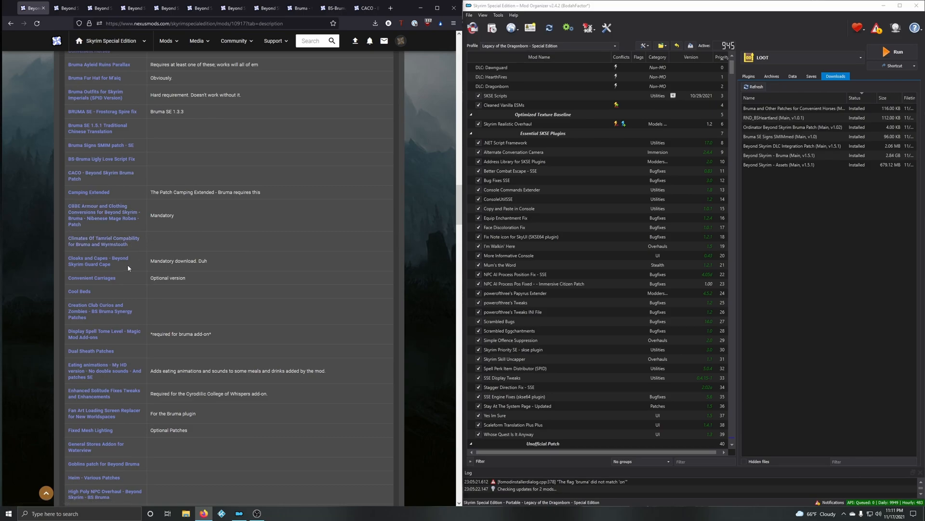
{"action": "scroll", "coordinate": [122, 268], "scroll_direction": "down", "scroll_amount": 1}
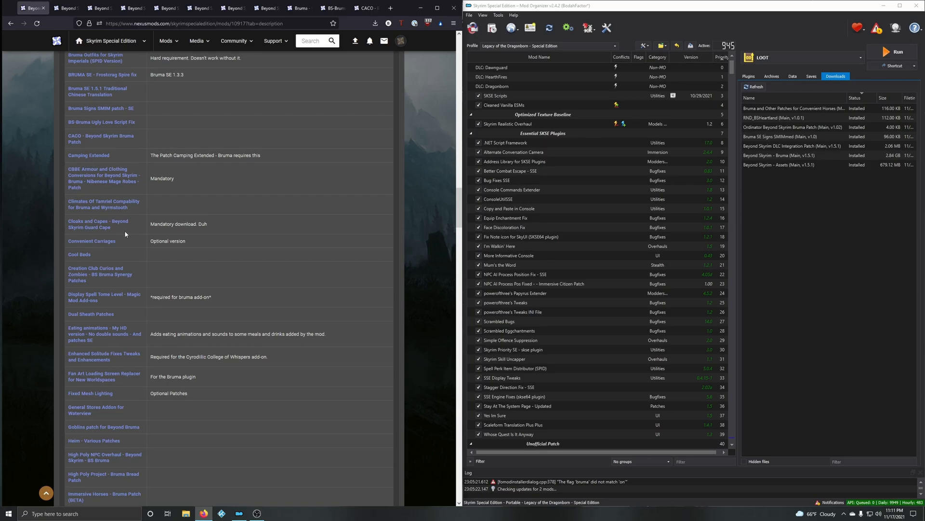
{"action": "middle_click", "coordinate": [99, 224]}
{"action": "scroll", "coordinate": [128, 227], "scroll_direction": "down", "scroll_amount": 1}
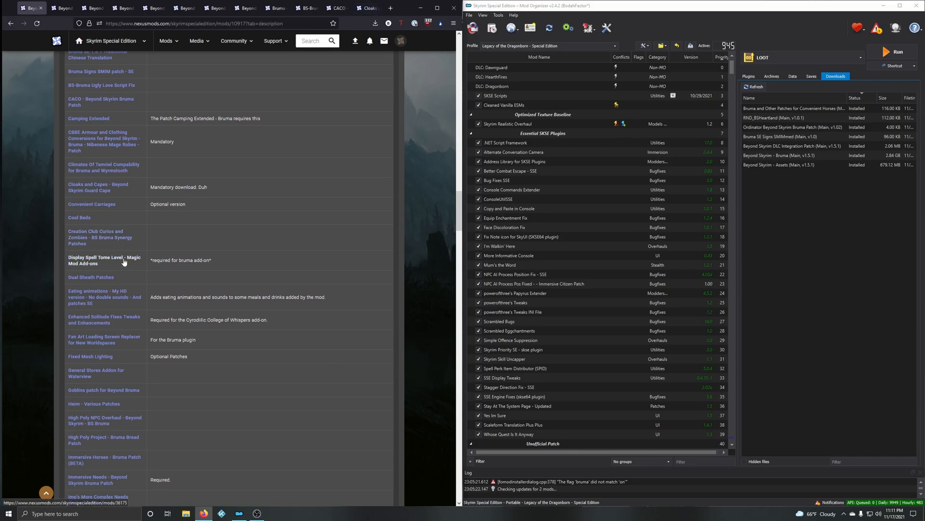
{"action": "middle_click", "coordinate": [103, 262]}
Step: Open the Fixed Mesh Lighting and High Poly Project - Bruma Bread Patch pages in new tabs
{"action": "scroll", "coordinate": [98, 247], "scroll_direction": "down", "scroll_amount": 1}
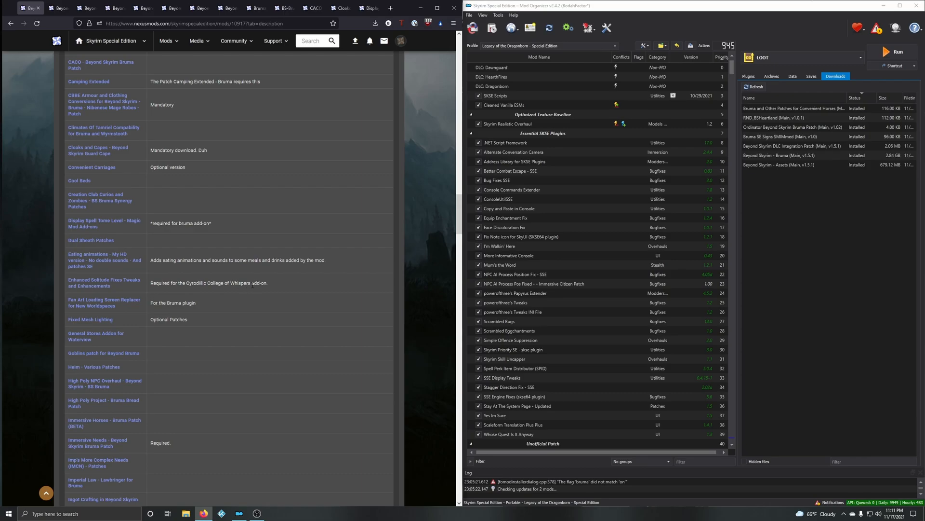
{"action": "scroll", "coordinate": [128, 292], "scroll_direction": "down", "scroll_amount": 1}
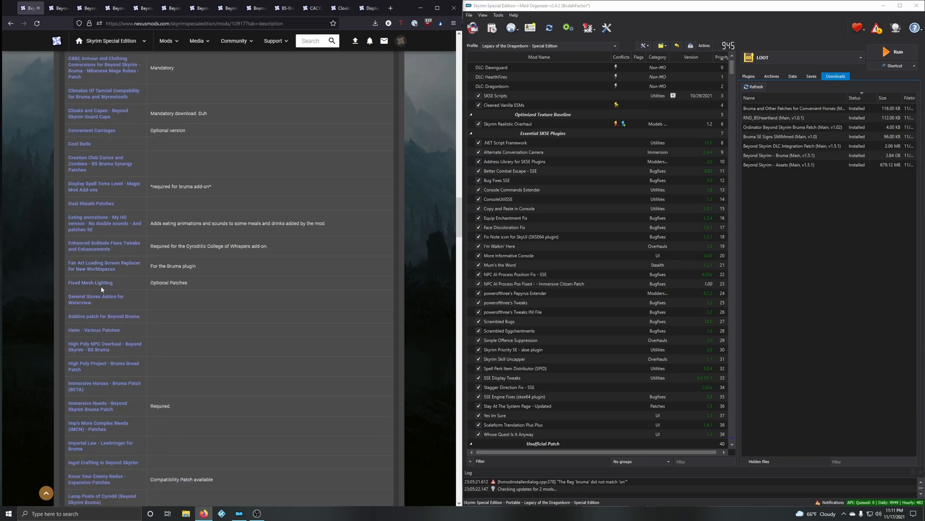
{"action": "middle_click", "coordinate": [102, 285]}
{"action": "scroll", "coordinate": [169, 288], "scroll_direction": "down", "scroll_amount": 2}
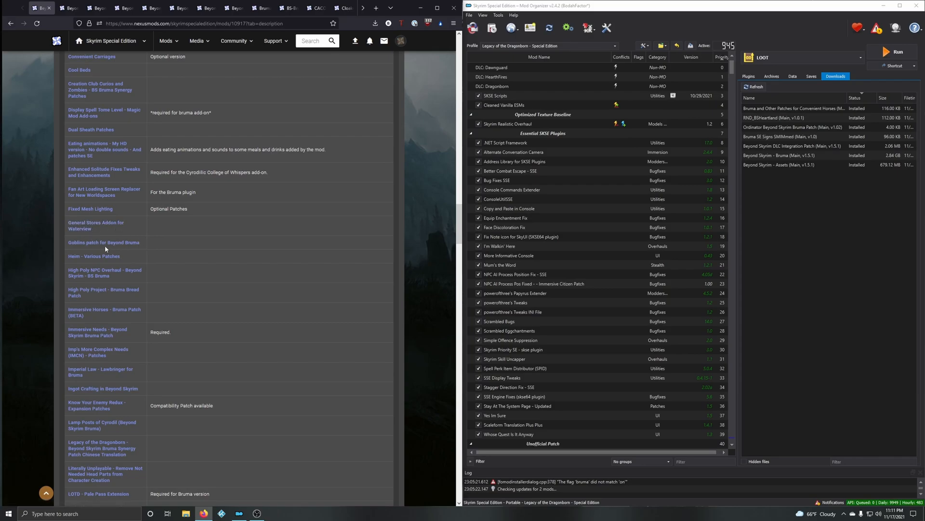
{"action": "scroll", "coordinate": [129, 260], "scroll_direction": "down", "scroll_amount": 1}
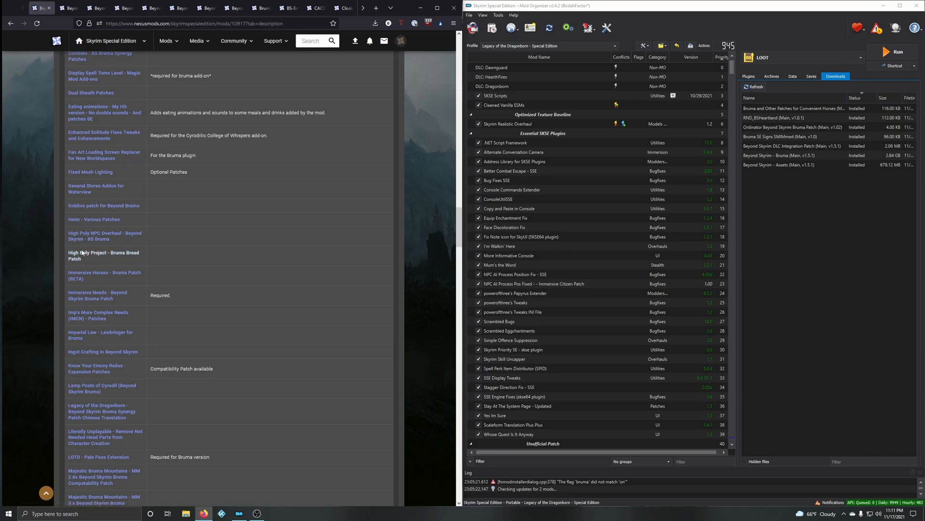
{"action": "middle_click", "coordinate": [95, 258]}
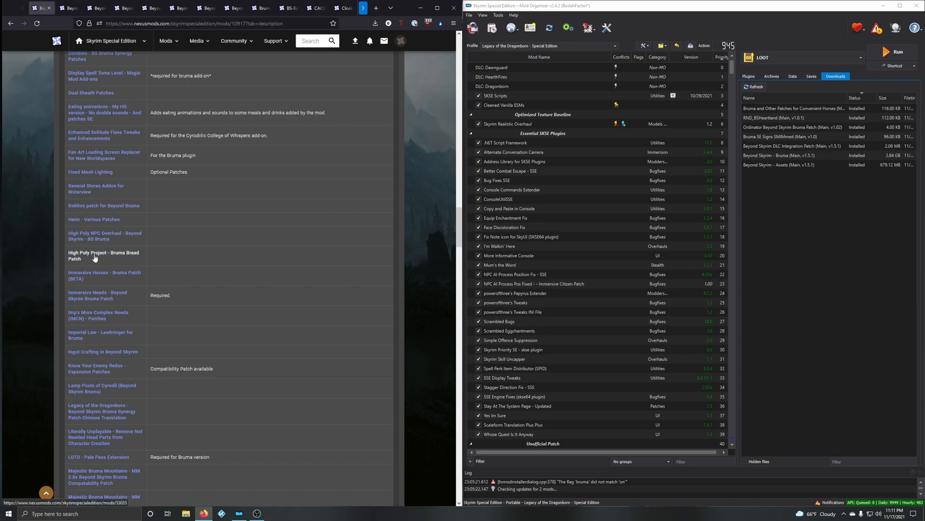
Step: Switch to Mod Organizer, filter the mod list by "immersive hor" to look for Immersive Horses, and clear the filter
{"action": "scroll", "coordinate": [104, 250], "scroll_direction": "down", "scroll_amount": 1}
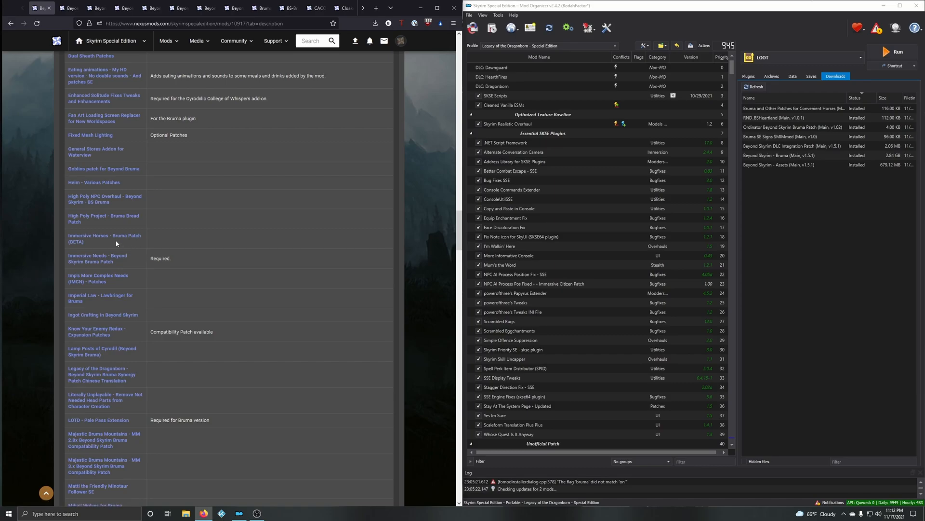
{"action": "left_click", "coordinate": [702, 465]}
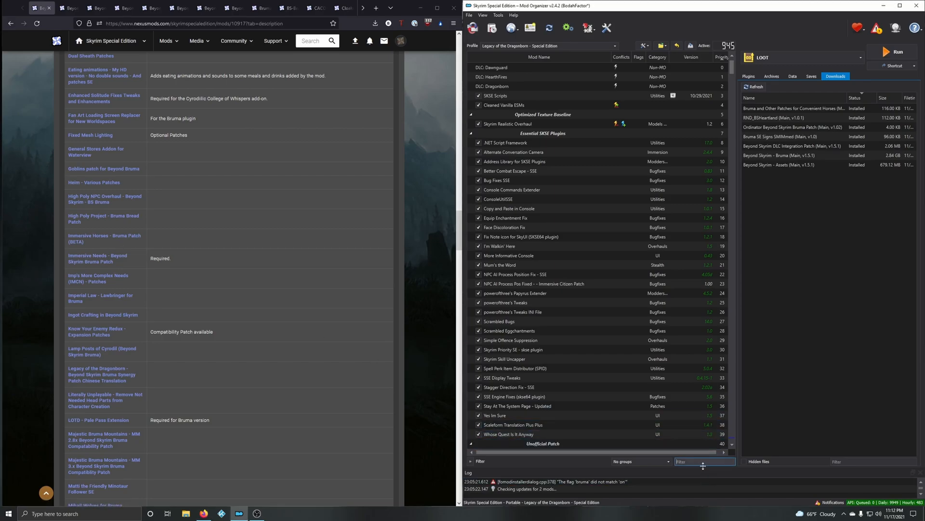
{"action": "type", "text": "immersive hor"}
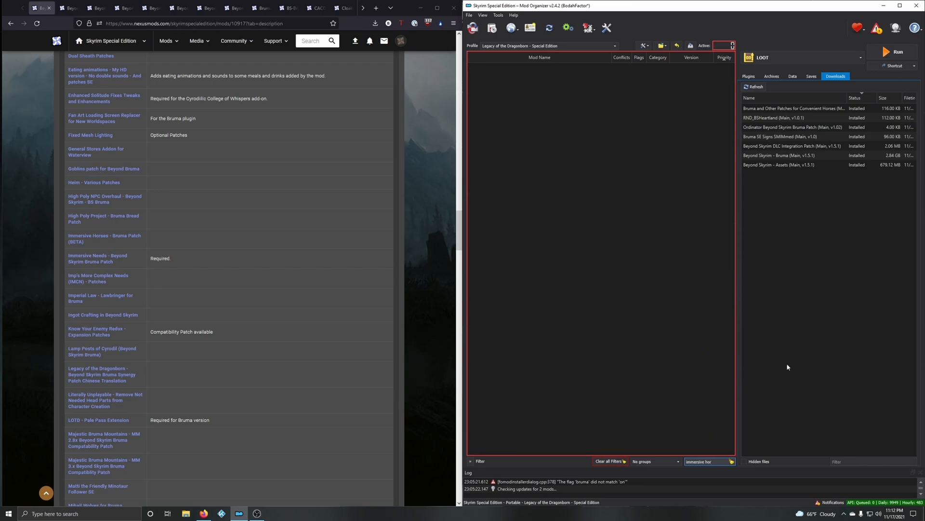
{"action": "left_click", "coordinate": [732, 462]}
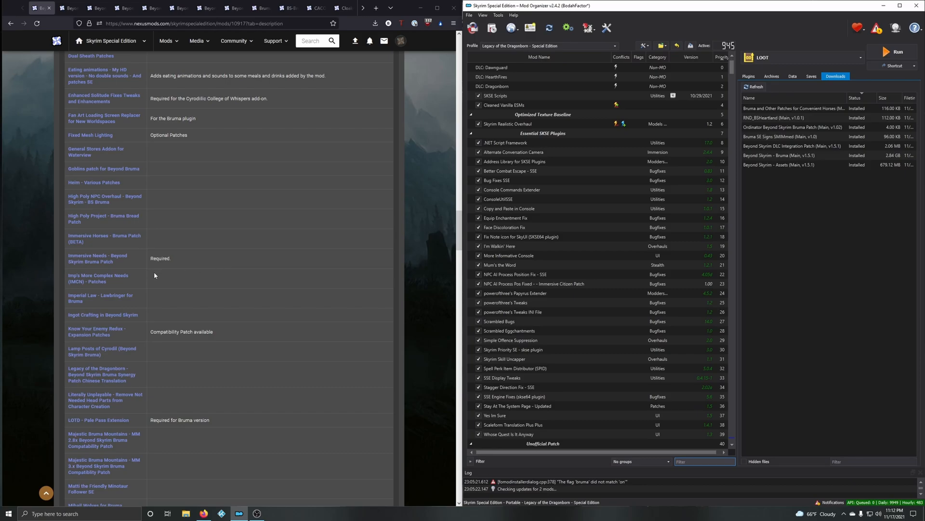
Step: Open the Know Your Enemy Redux - Expansion Patches page from the Bruma mod's requirements list in a new tab
{"action": "scroll", "coordinate": [150, 273], "scroll_direction": "down", "scroll_amount": 1}
{"action": "scroll", "coordinate": [112, 265], "scroll_direction": "down", "scroll_amount": 1}
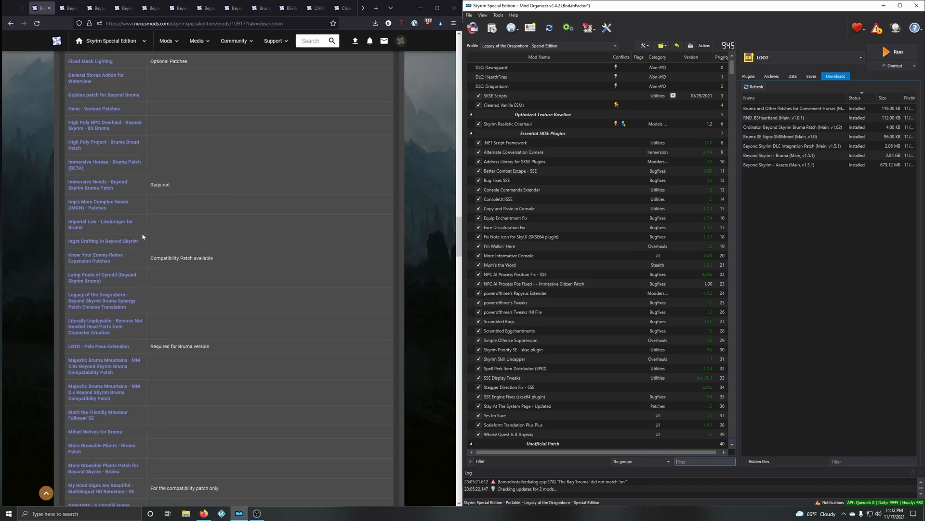
{"action": "middle_click", "coordinate": [102, 259]}
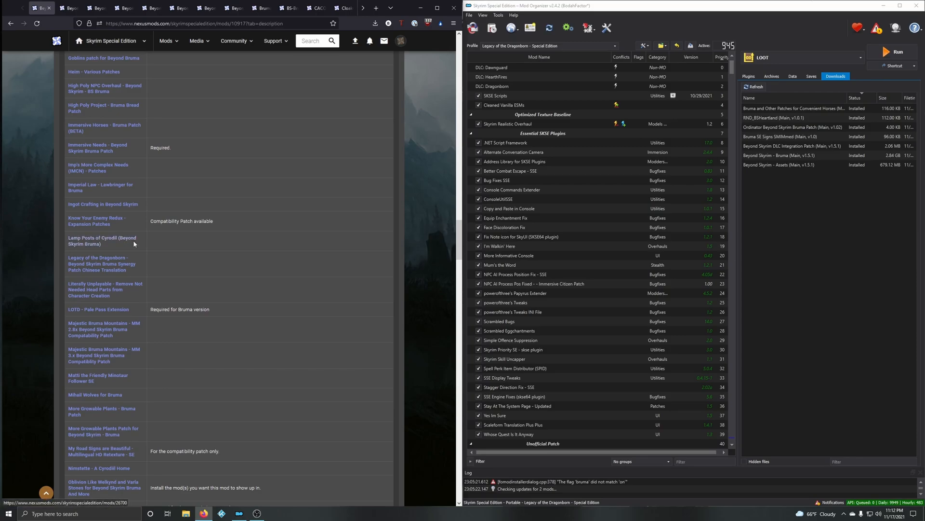
Step: Examine the rest of the list of mods requiring Bruma, from Lamp Posts of Cyrodil to the YASH2 food patch, for applicable patches
{"action": "scroll", "coordinate": [133, 241], "scroll_direction": "down", "scroll_amount": 2}
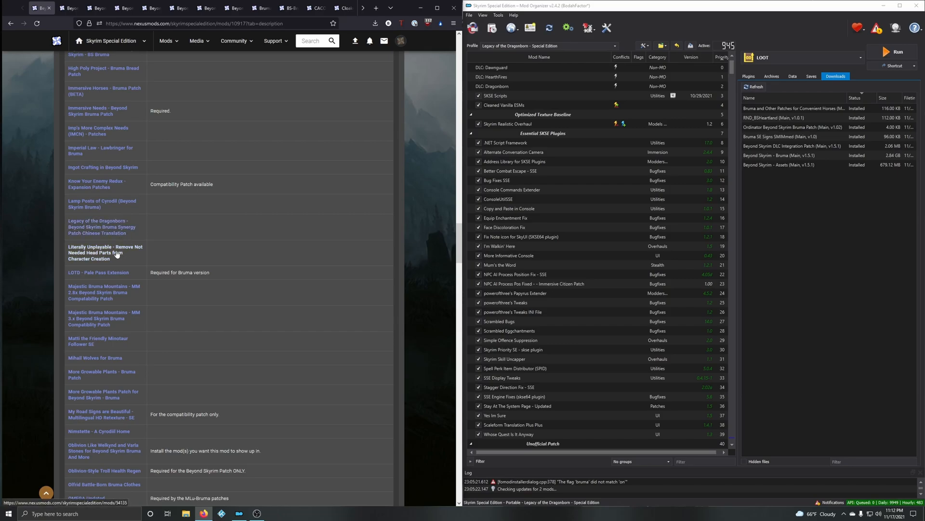
{"action": "scroll", "coordinate": [131, 259], "scroll_direction": "down", "scroll_amount": 2}
{"action": "scroll", "coordinate": [129, 255], "scroll_direction": "down", "scroll_amount": 1}
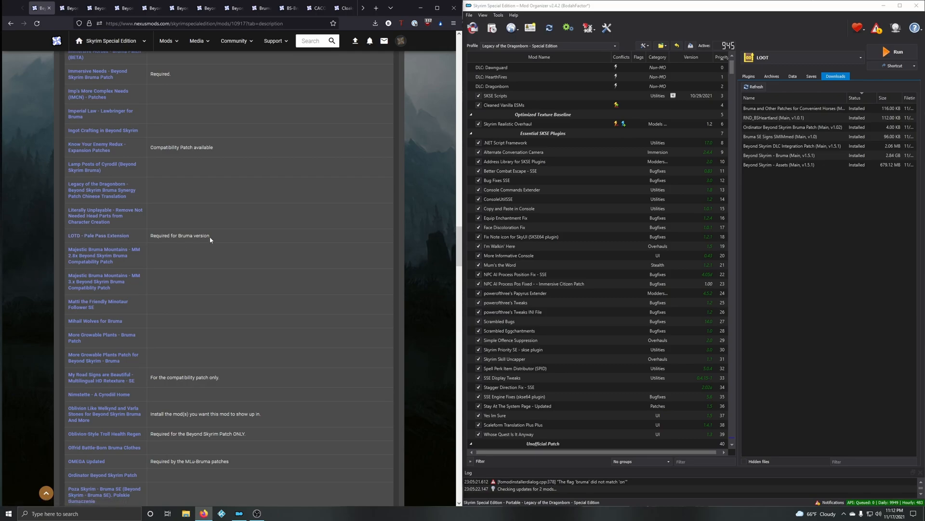
{"action": "scroll", "coordinate": [117, 239], "scroll_direction": "down", "scroll_amount": 1}
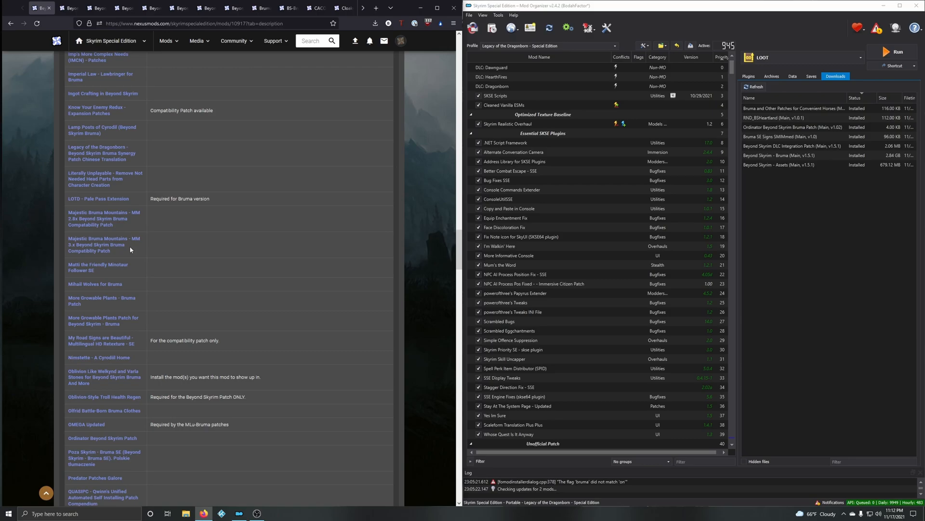
{"action": "scroll", "coordinate": [130, 249], "scroll_direction": "down", "scroll_amount": 1}
{"action": "scroll", "coordinate": [140, 236], "scroll_direction": "down", "scroll_amount": 1}
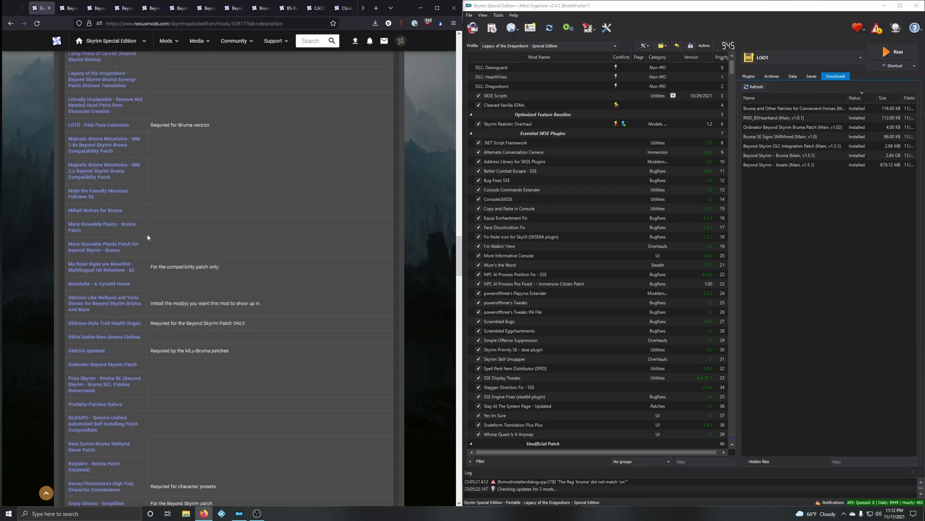
{"action": "scroll", "coordinate": [138, 248], "scroll_direction": "down", "scroll_amount": 1}
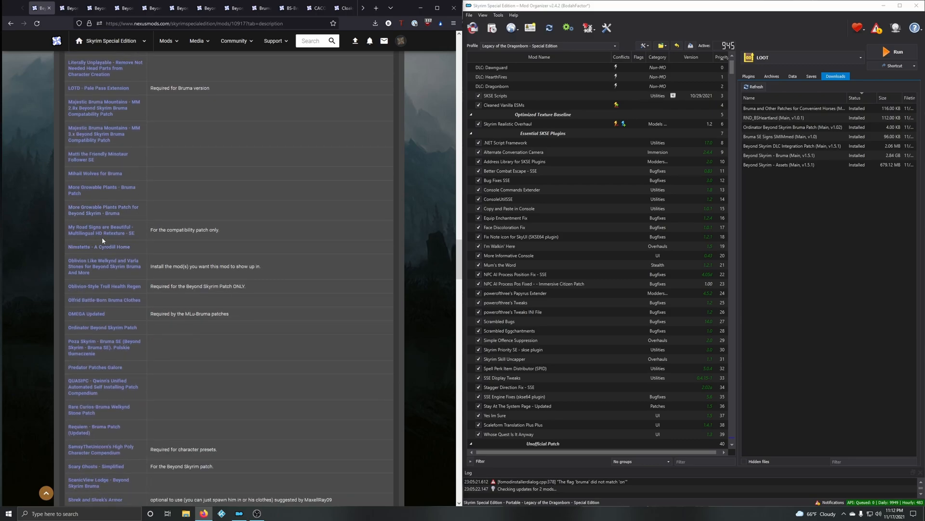
{"action": "scroll", "coordinate": [137, 240], "scroll_direction": "down", "scroll_amount": 1}
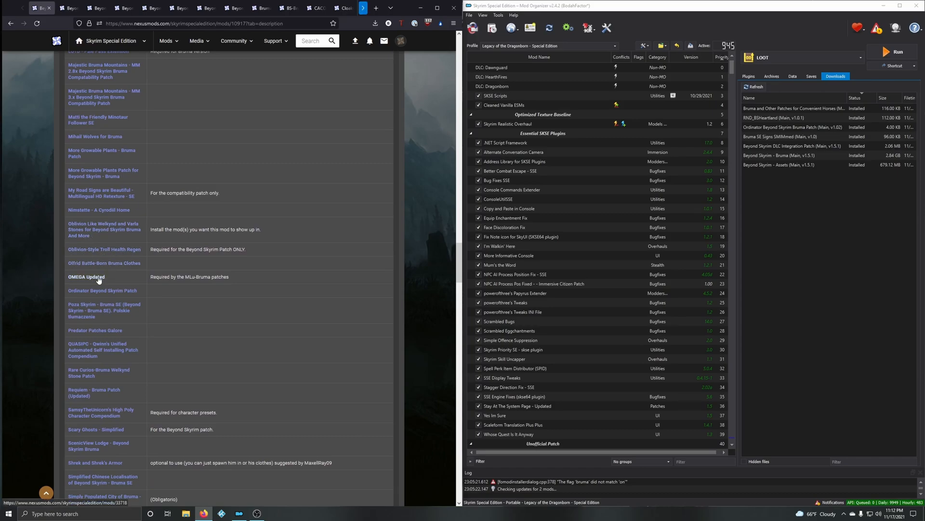
{"action": "scroll", "coordinate": [96, 250], "scroll_direction": "down", "scroll_amount": 2}
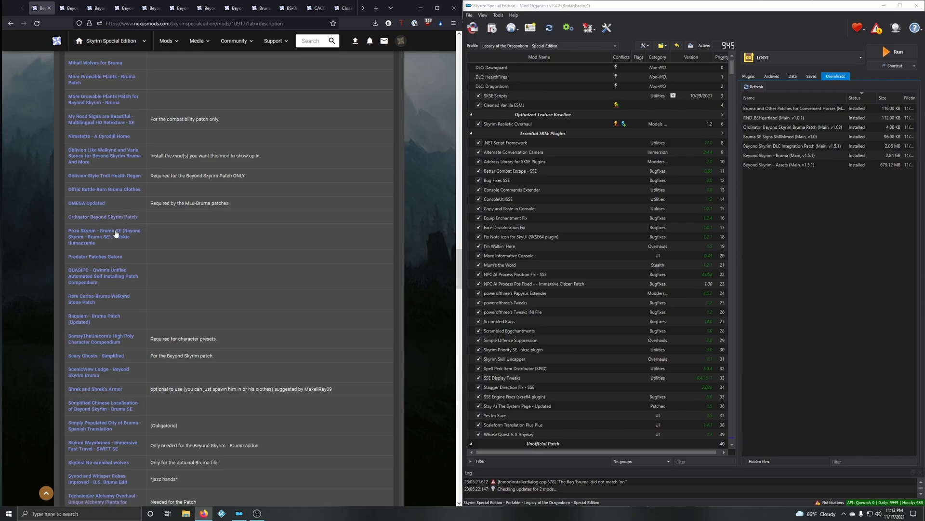
{"action": "scroll", "coordinate": [135, 264], "scroll_direction": "down", "scroll_amount": 1}
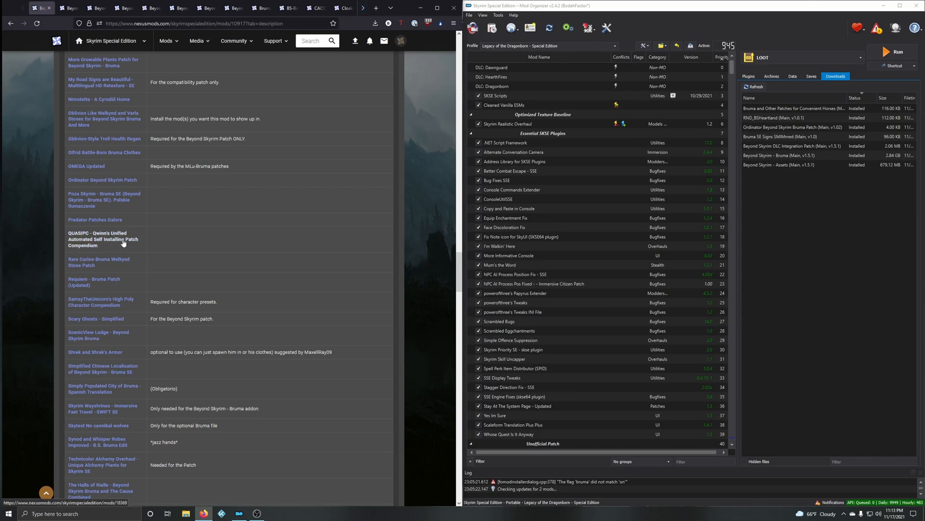
{"action": "scroll", "coordinate": [124, 242], "scroll_direction": "down", "scroll_amount": 1}
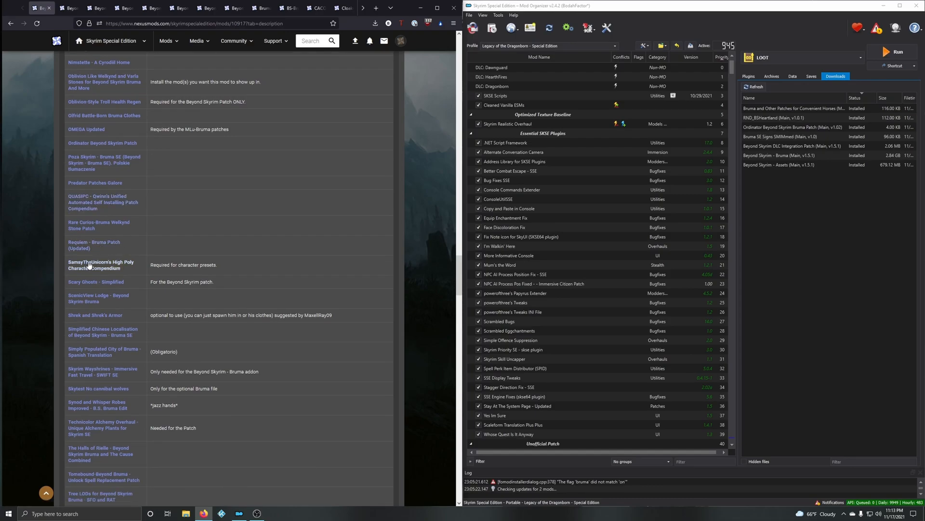
{"action": "scroll", "coordinate": [126, 268], "scroll_direction": "down", "scroll_amount": 1}
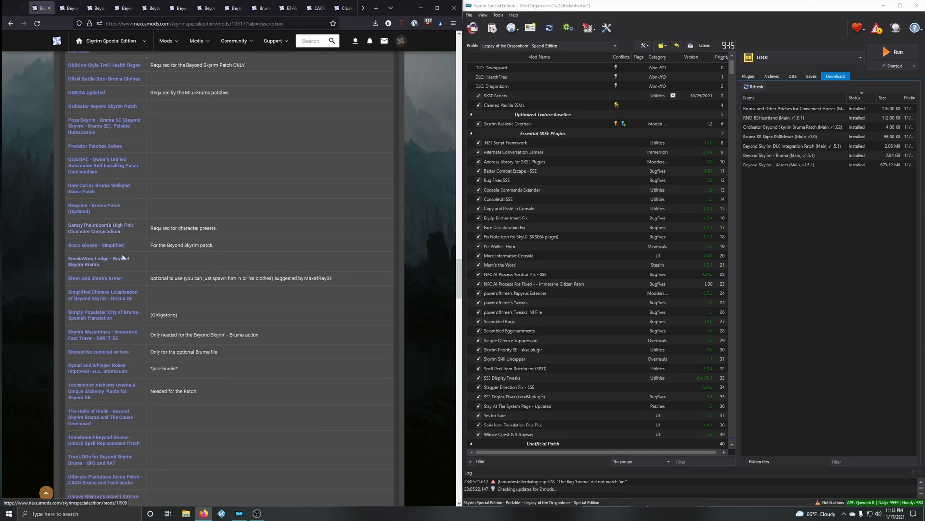
{"action": "scroll", "coordinate": [126, 248], "scroll_direction": "down", "scroll_amount": 1}
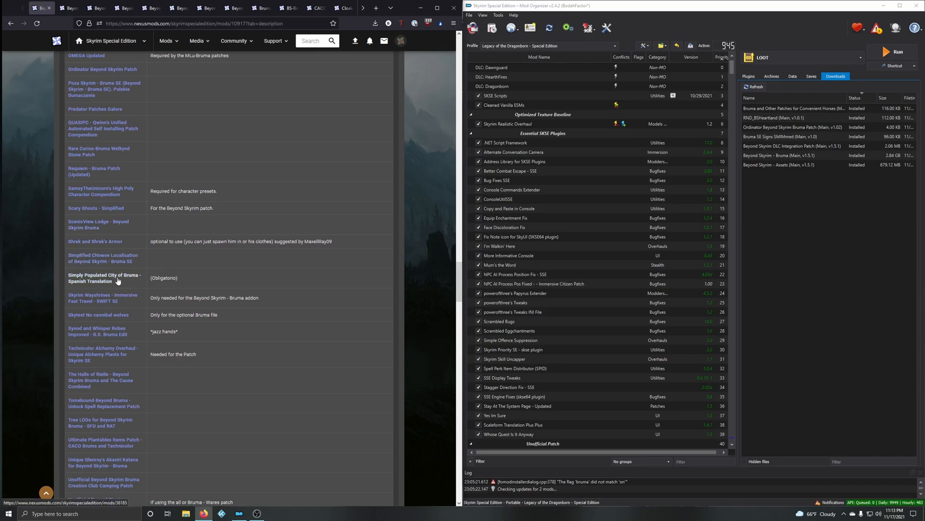
{"action": "scroll", "coordinate": [123, 260], "scroll_direction": "down", "scroll_amount": 2}
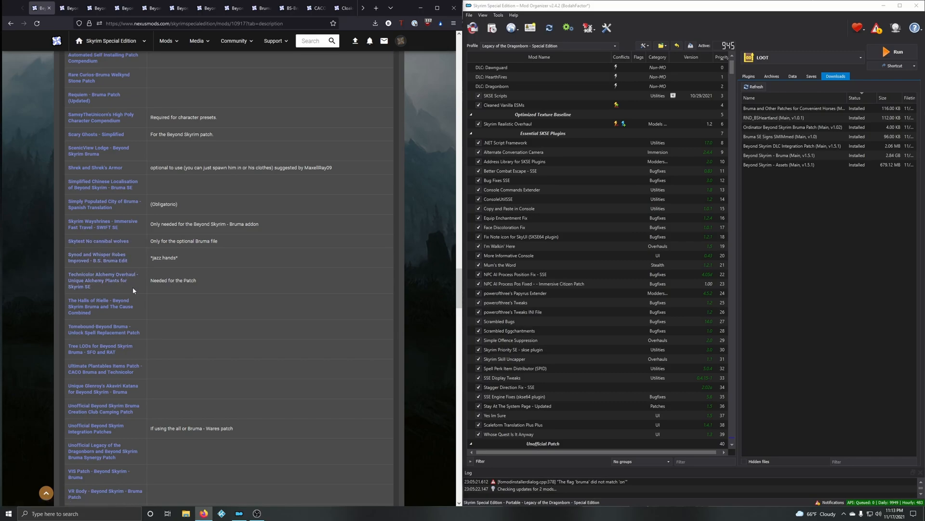
{"action": "scroll", "coordinate": [135, 296], "scroll_direction": "down", "scroll_amount": 1}
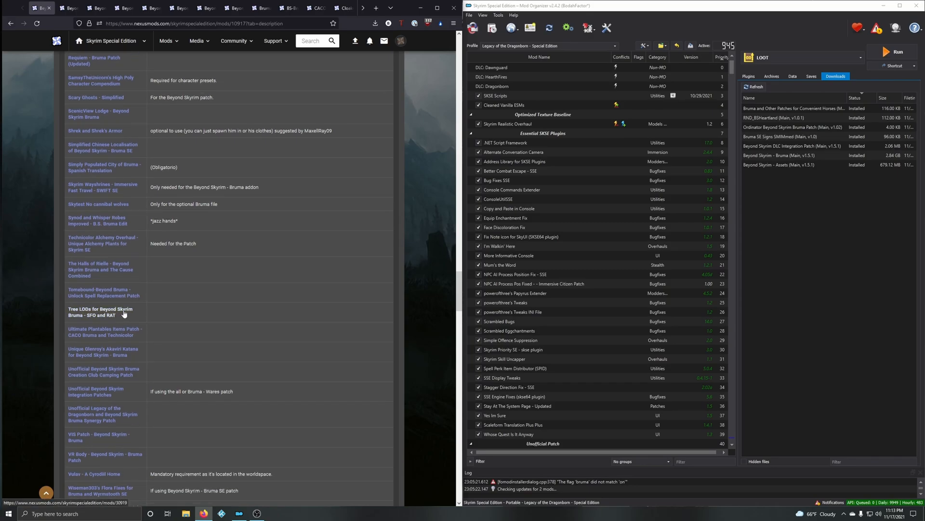
{"action": "scroll", "coordinate": [110, 313], "scroll_direction": "down", "scroll_amount": 2}
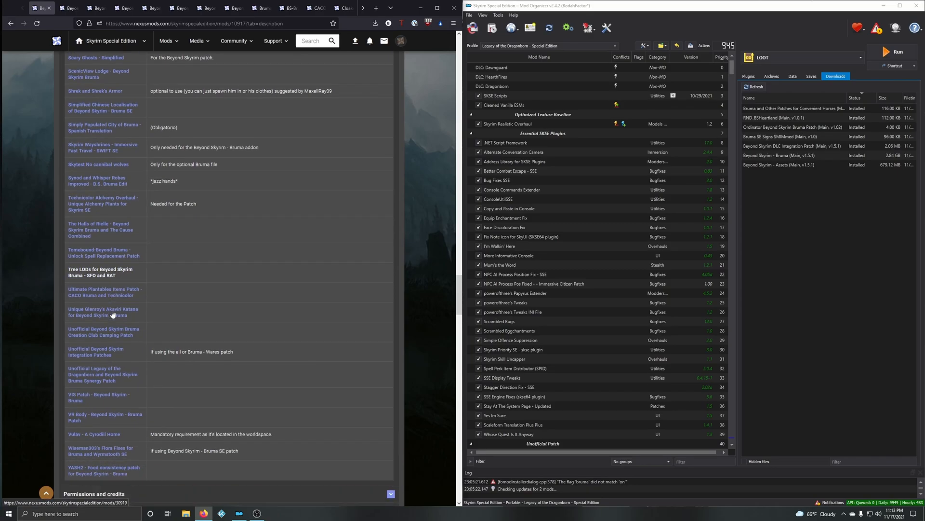
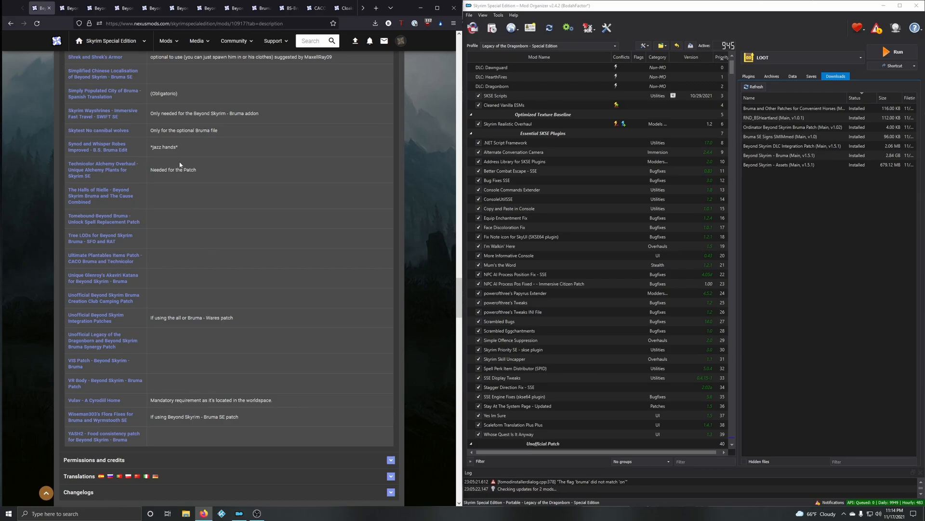
Step: Read the description of fixes on the Beyond Skyrim - Bruma - Corrections page
{"action": "left_click", "coordinate": [67, 8]}
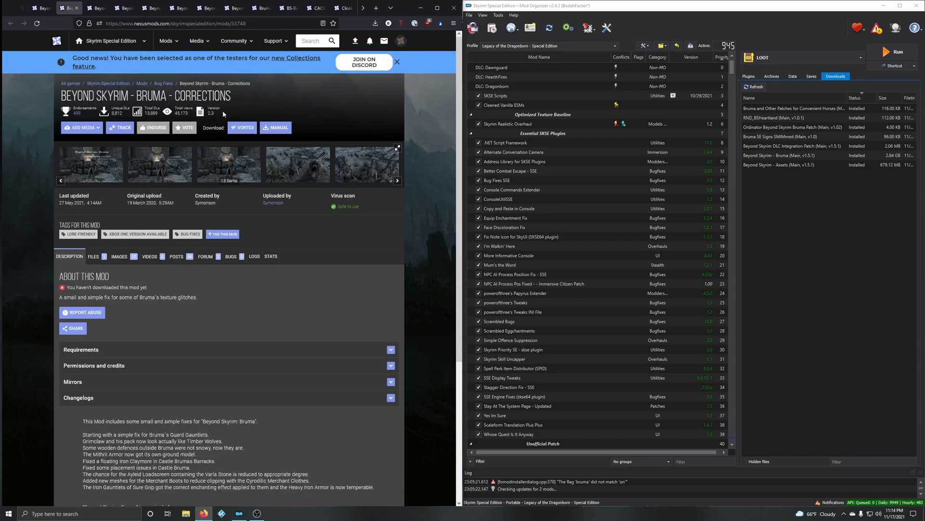
{"action": "scroll", "coordinate": [249, 330], "scroll_direction": "down", "scroll_amount": 1}
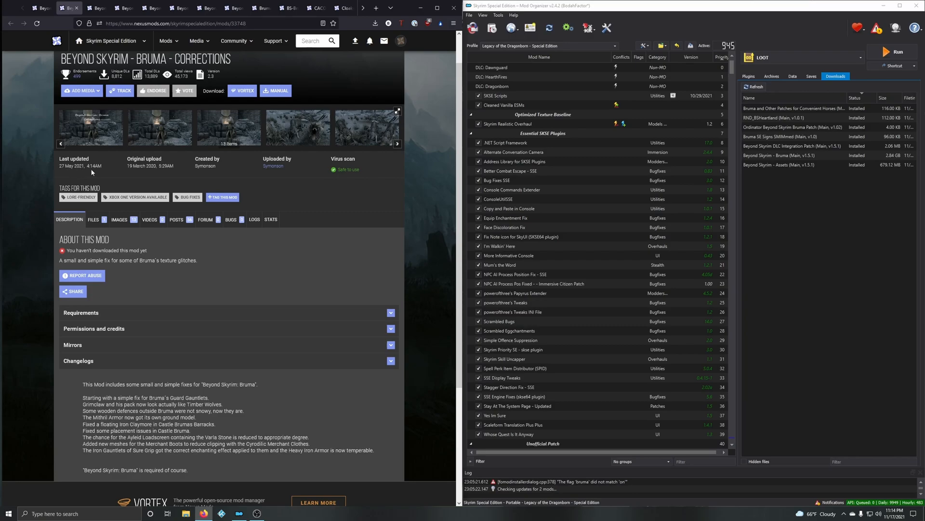
{"action": "scroll", "coordinate": [119, 246], "scroll_direction": "down", "scroll_amount": 3}
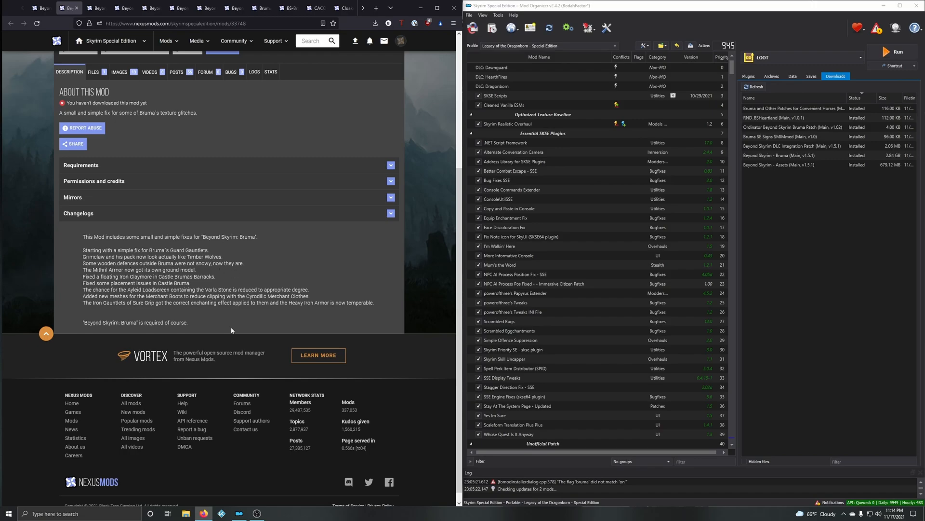
{"action": "scroll", "coordinate": [232, 304], "scroll_direction": "up", "scroll_amount": 4}
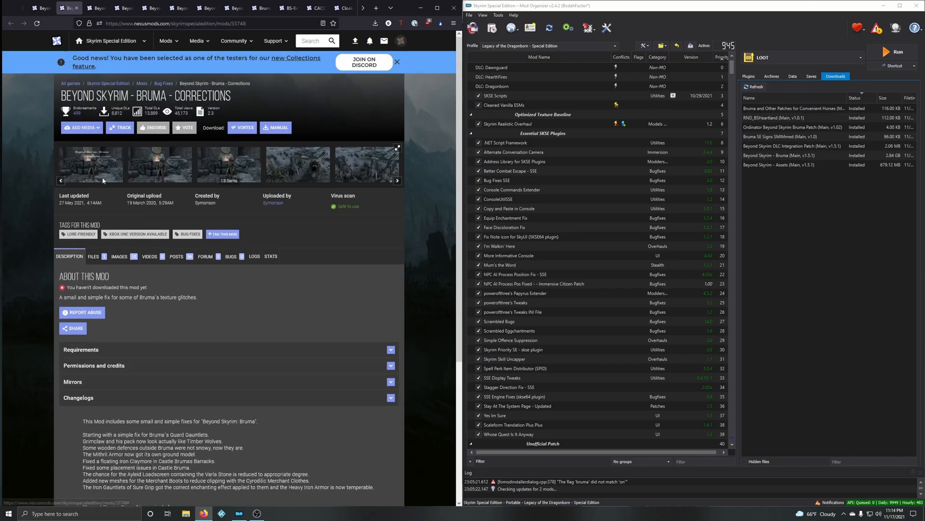
Step: Open the Corrections image gallery and compare the before and after screenshots of the Bruma guard and the wolves
{"action": "left_click", "coordinate": [102, 181]}
{"action": "left_click", "coordinate": [440, 273]}
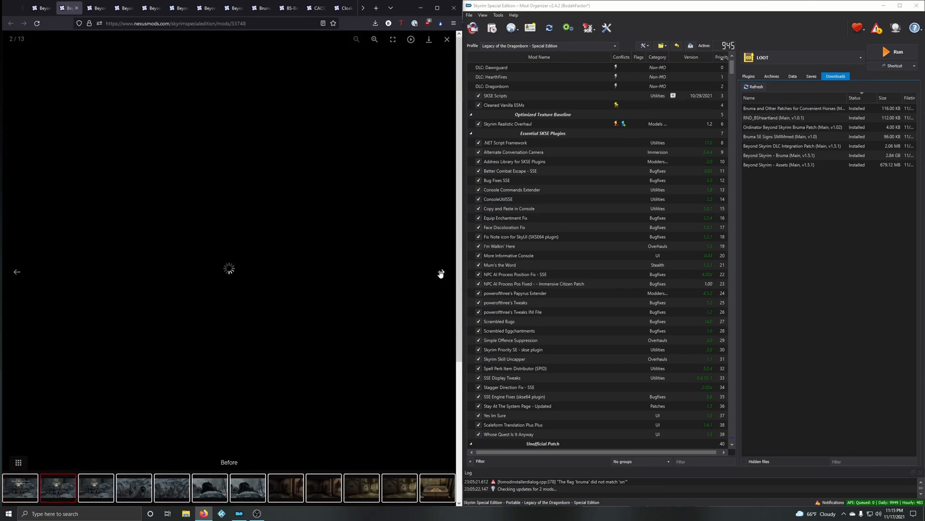
{"action": "left_click", "coordinate": [19, 279]}
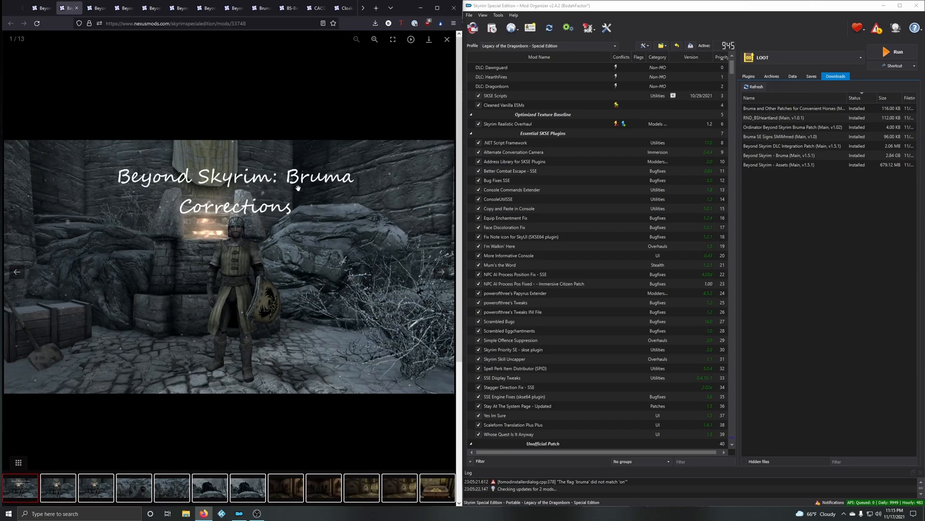
{"action": "left_click", "coordinate": [441, 274]}
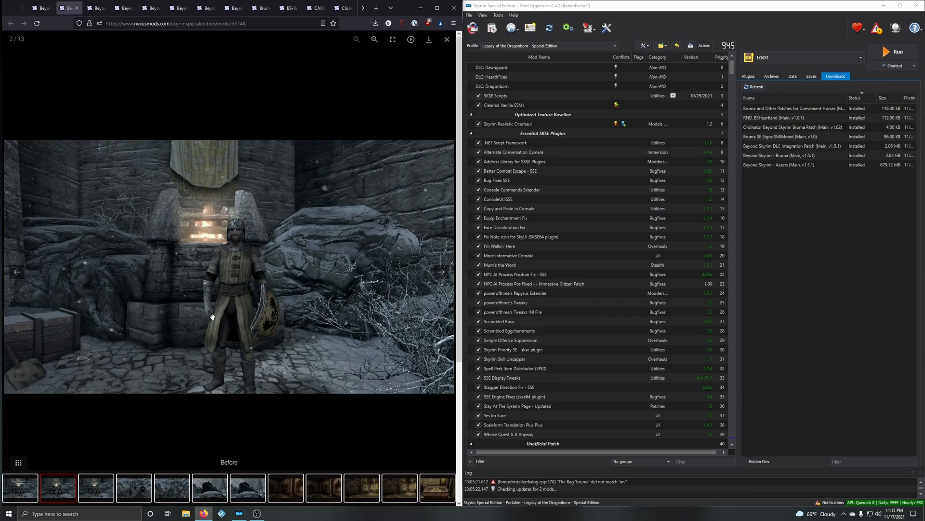
{"action": "left_click", "coordinate": [20, 272]}
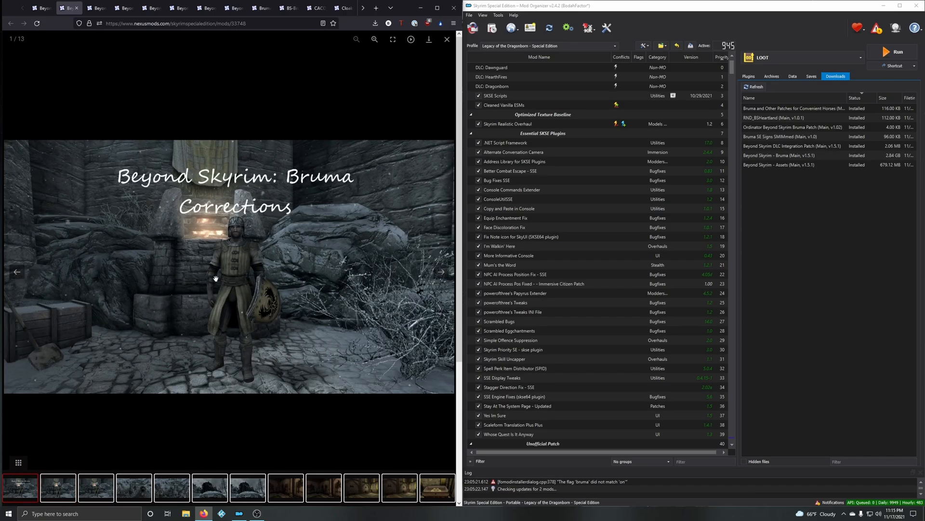
{"action": "left_click", "coordinate": [442, 278]}
{"action": "left_click", "coordinate": [442, 273]}
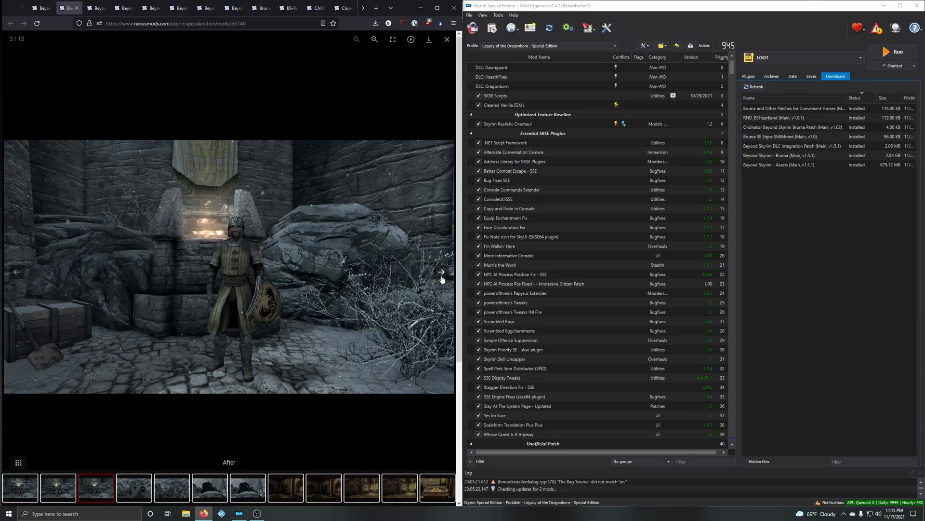
{"action": "left_click", "coordinate": [442, 274]}
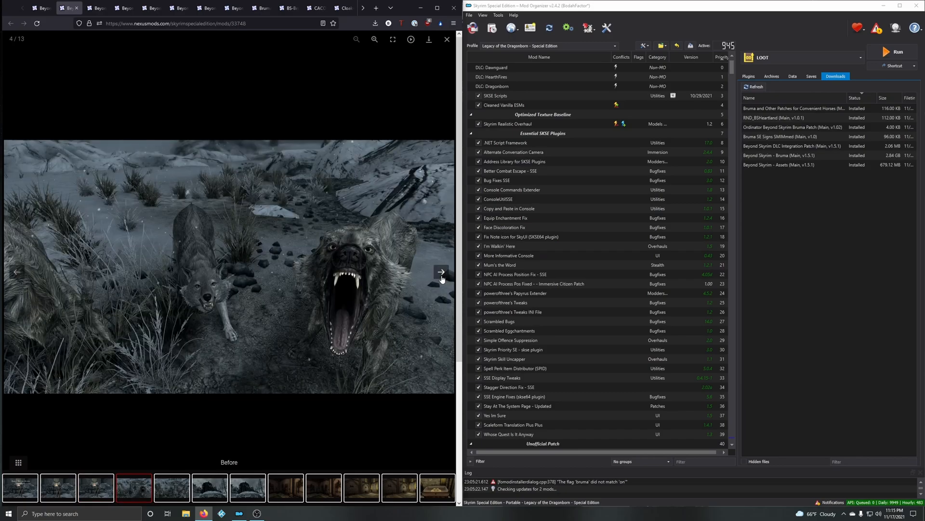
{"action": "left_click", "coordinate": [441, 273]}
Step: Compare the before and after screenshots of the wooden defences outside Bruma
{"action": "left_click", "coordinate": [442, 273]}
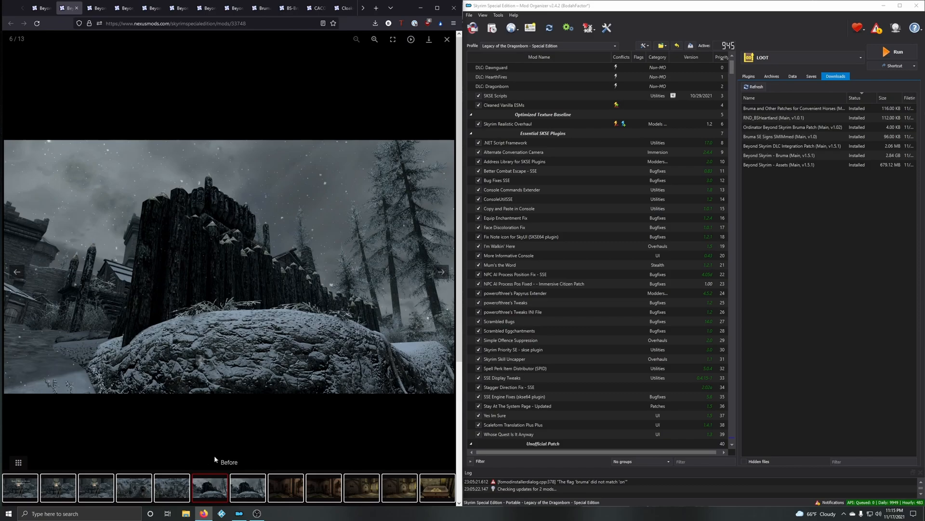
{"action": "left_click", "coordinate": [442, 273]}
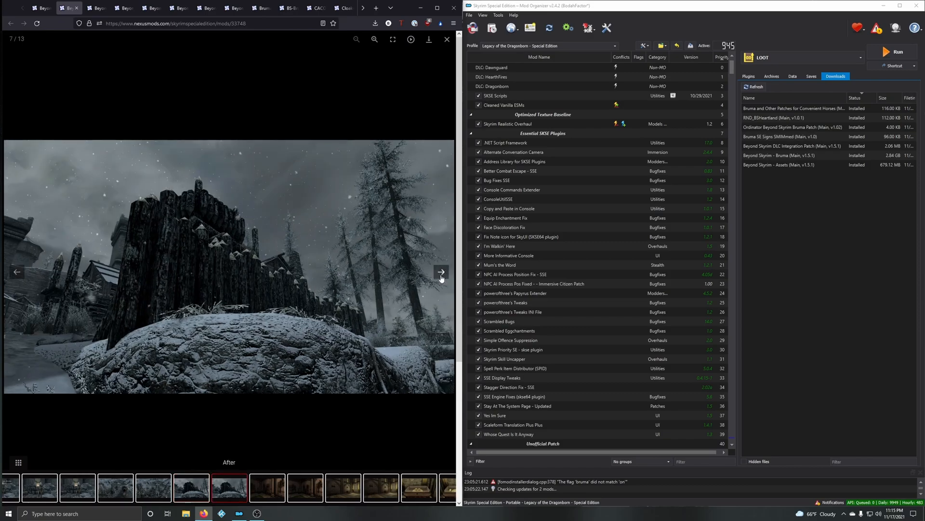
{"action": "left_click", "coordinate": [17, 273]}
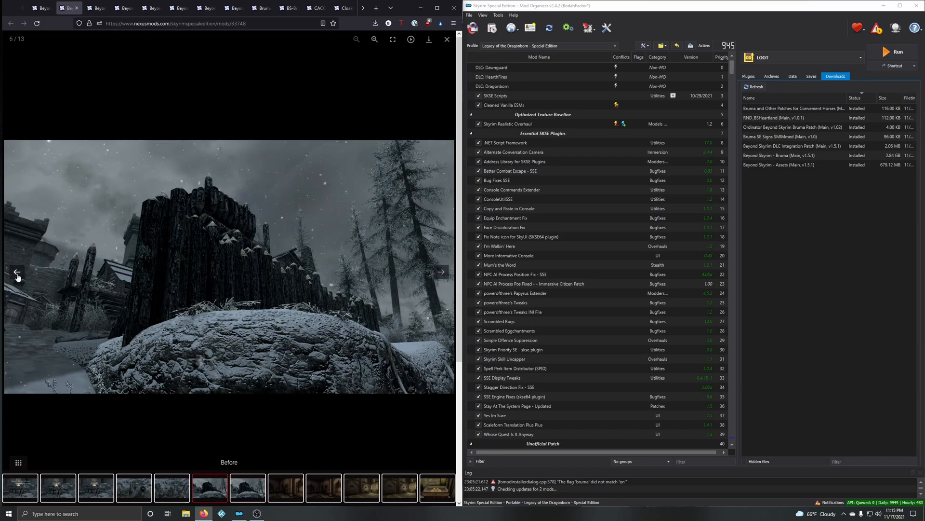
{"action": "left_click", "coordinate": [440, 273]}
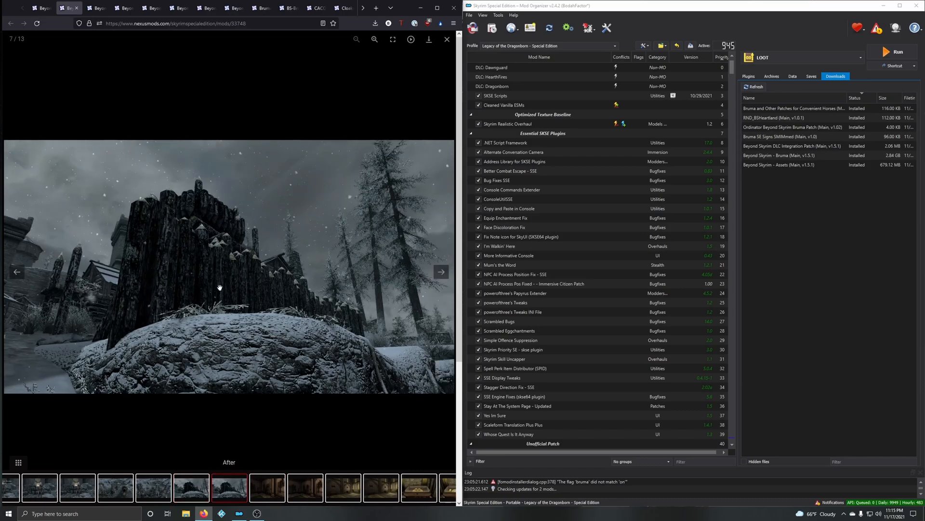
{"action": "left_click", "coordinate": [18, 278]}
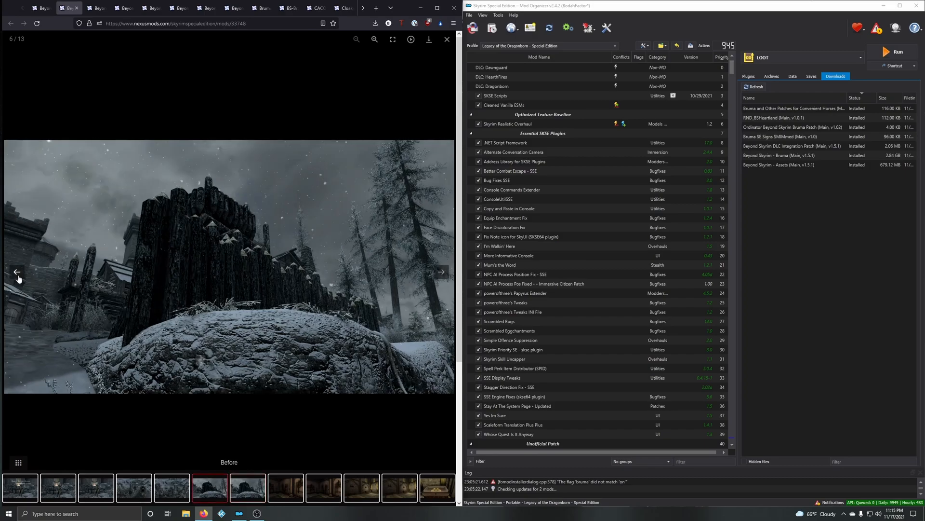
{"action": "left_click", "coordinate": [441, 276]}
Step: Compare the before and after screenshots of the weapon racks in the dark stone room and close the gallery
{"action": "left_click", "coordinate": [441, 276]}
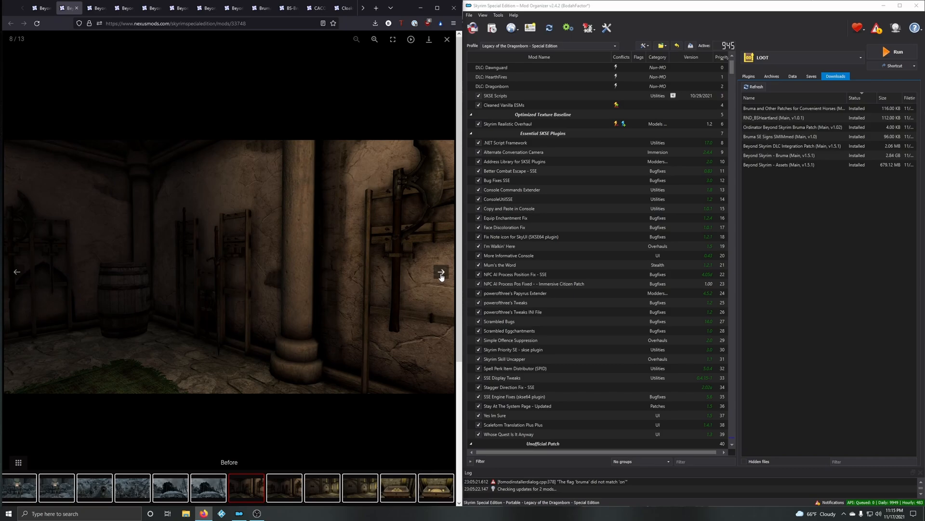
{"action": "left_click", "coordinate": [441, 276]}
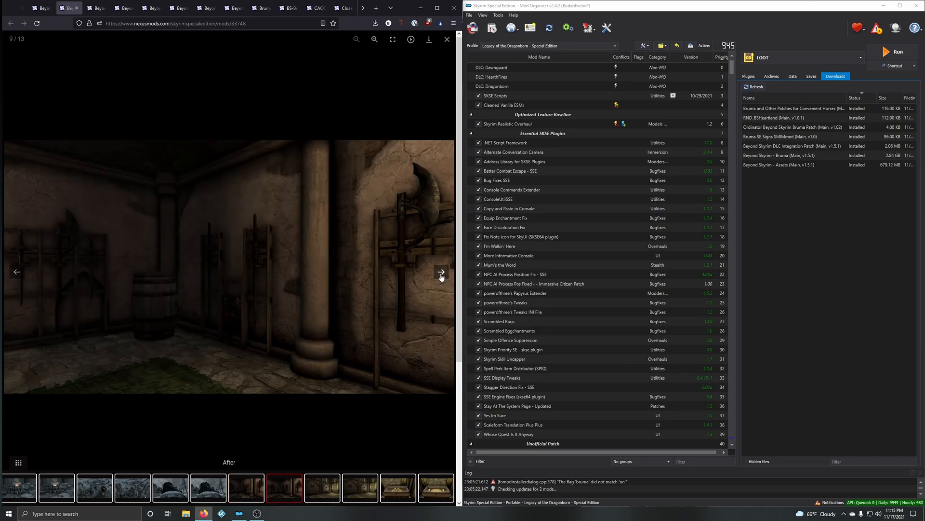
{"action": "left_click", "coordinate": [18, 273]}
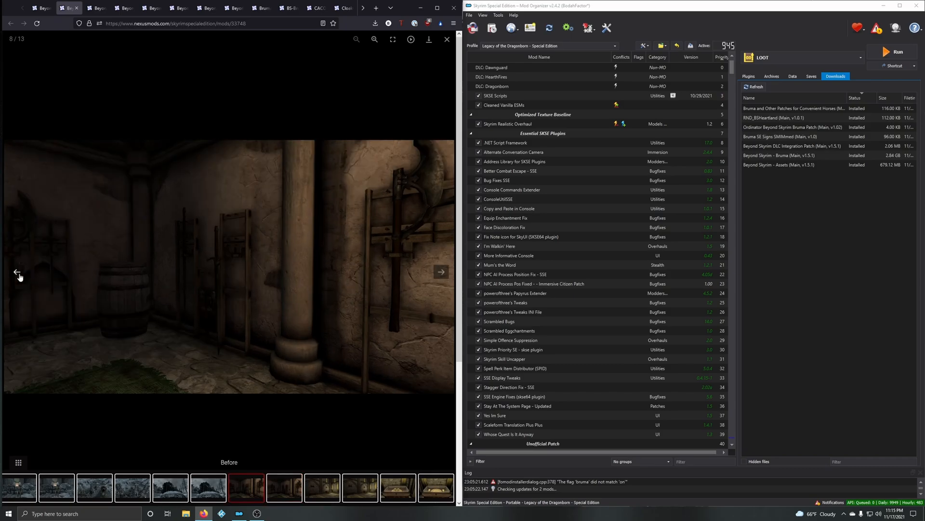
{"action": "left_click", "coordinate": [441, 275]}
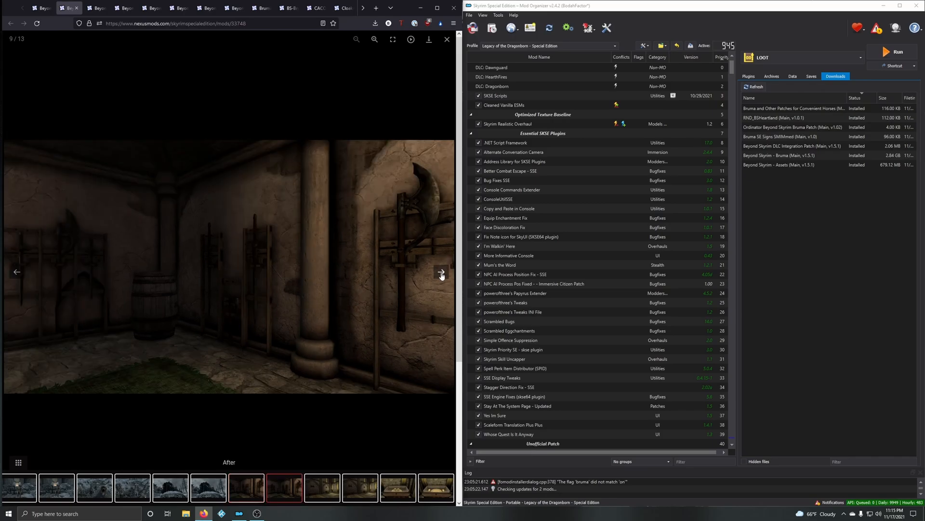
{"action": "left_click", "coordinate": [17, 271]}
{"action": "left_click", "coordinate": [441, 272]}
{"action": "left_click", "coordinate": [17, 273]}
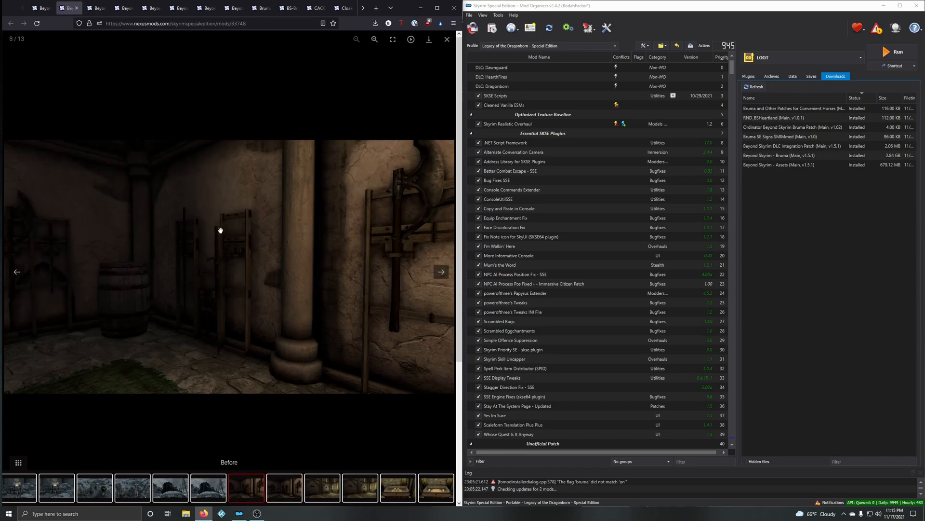
{"action": "left_click", "coordinate": [447, 40]}
Step: Download the Beyond Skyrim - Bruma - Corrections main file through the mod manager and close its page
{"action": "left_click", "coordinate": [94, 257]}
{"action": "left_click", "coordinate": [137, 351]}
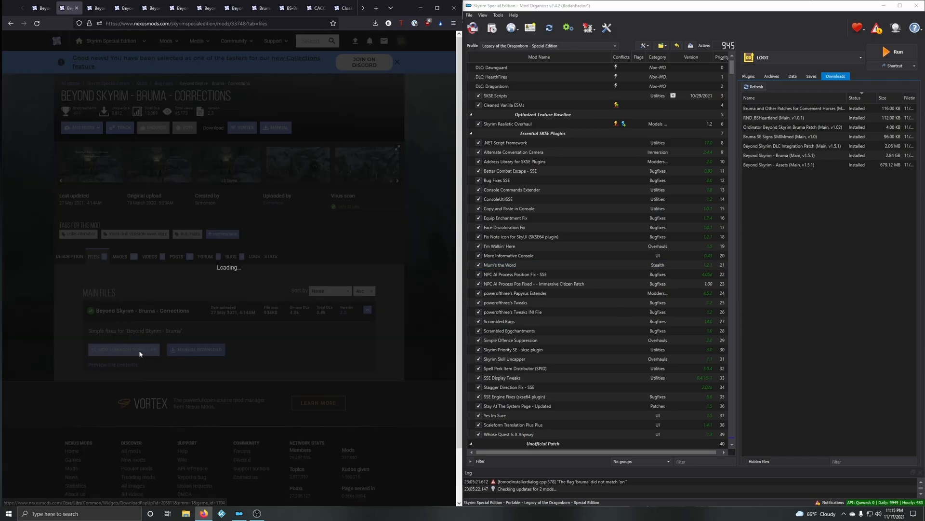
{"action": "left_click", "coordinate": [82, 238]}
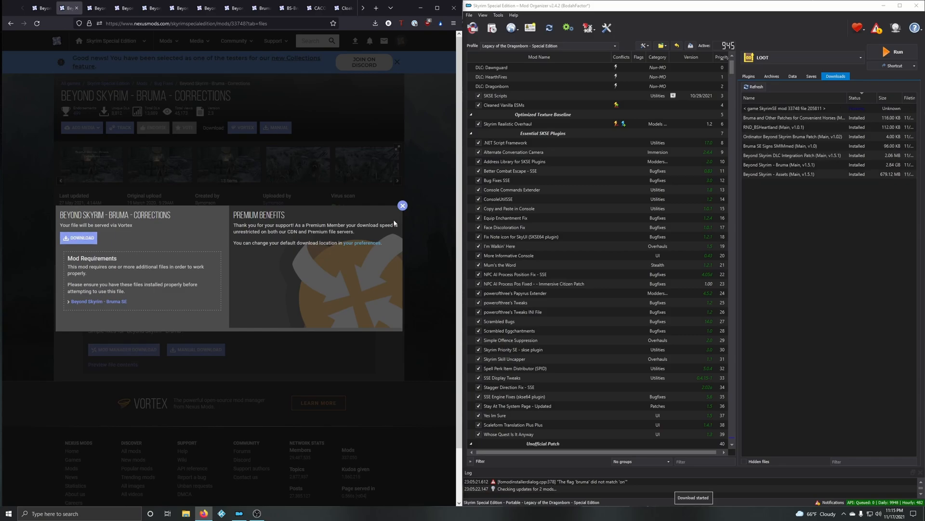
{"action": "left_click", "coordinate": [403, 206]}
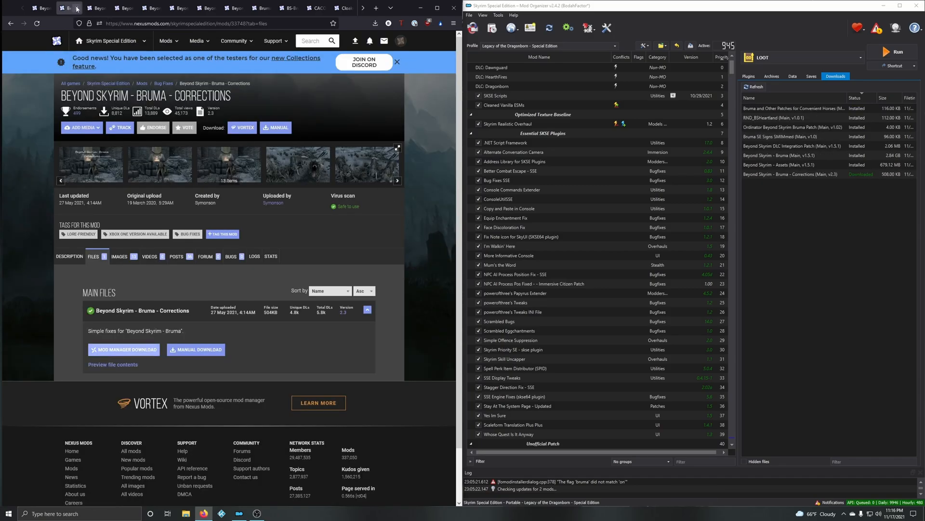
{"action": "left_click", "coordinate": [76, 9]}
Step: Install the Corrections download in Mod Organizer without unpacking its BSA, enable it, and check its plugin at the end of the load order
{"action": "double_click", "coordinate": [788, 175]}
{"action": "left_click", "coordinate": [734, 264]}
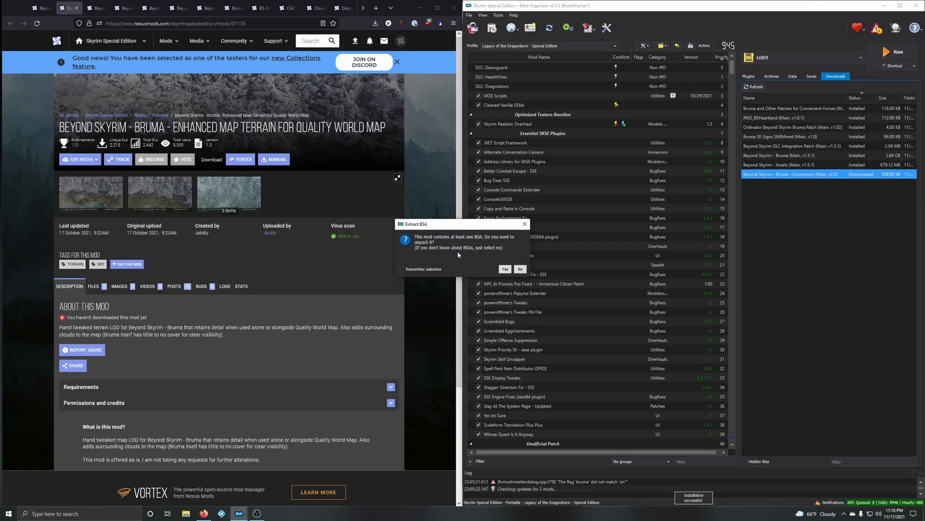
{"action": "left_click", "coordinate": [521, 269]}
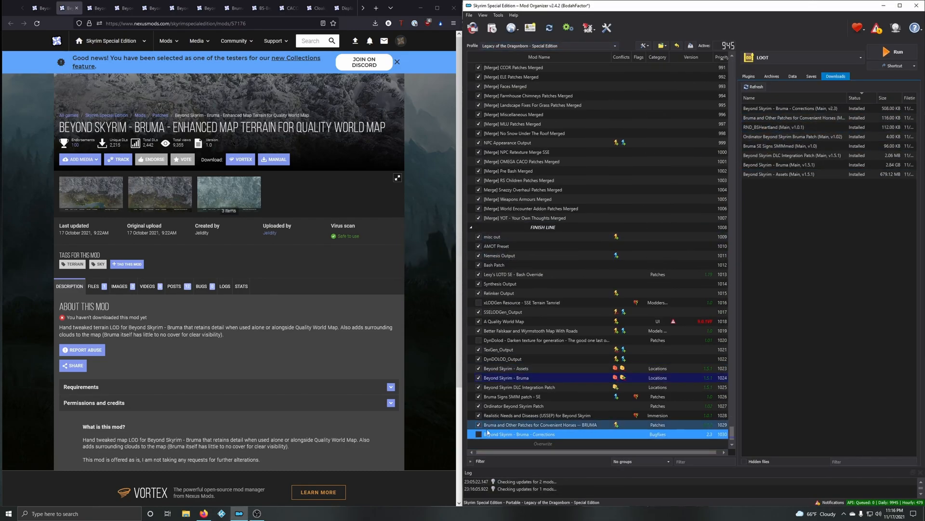
{"action": "key", "text": "space"}
{"action": "left_click", "coordinate": [748, 76]}
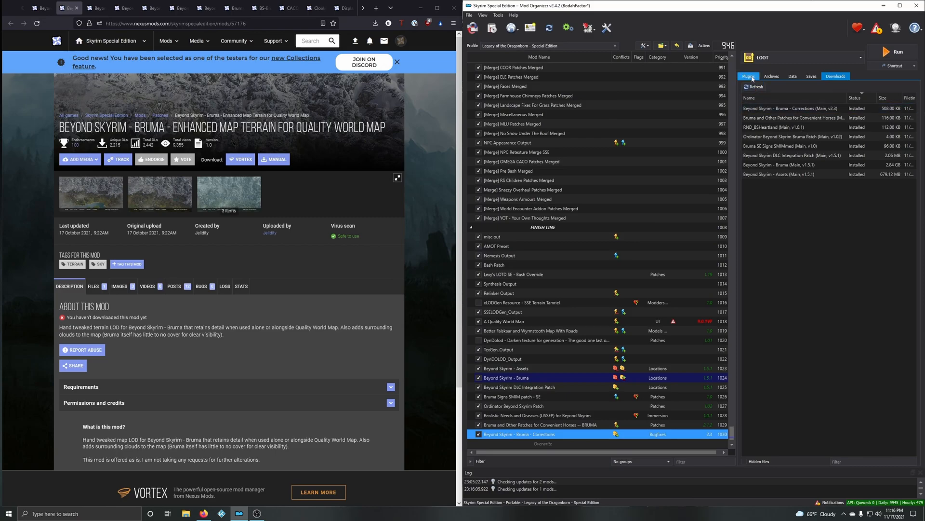
{"action": "left_click_drag", "start_coordinate": [914, 109], "coordinate": [909, 449]}
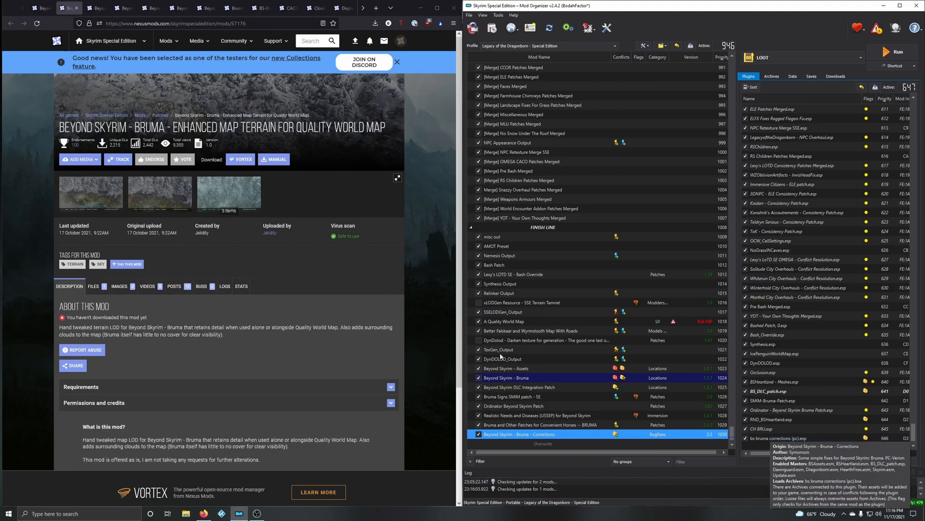
Step: View the Enhanced Map Terrain for Quality World Map screenshots with and without Quality World Map, and close the gallery
{"action": "left_click", "coordinate": [78, 159]}
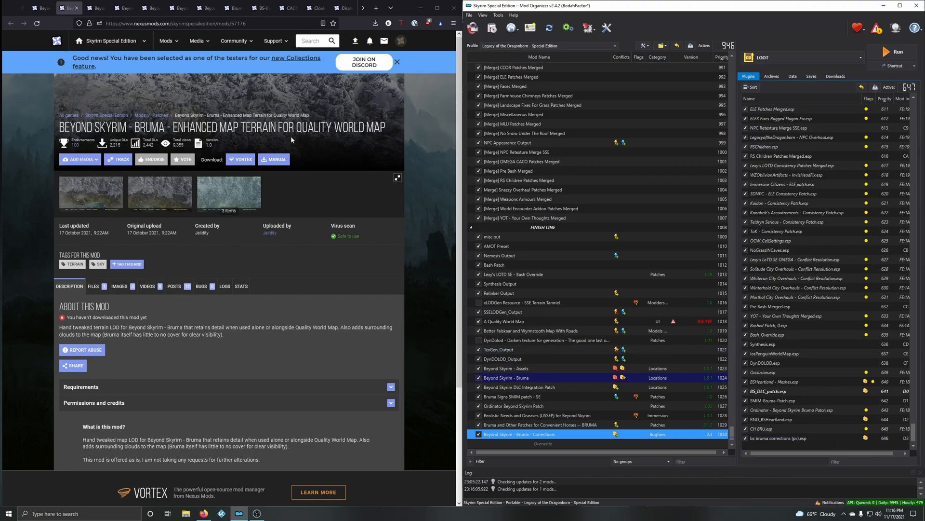
{"action": "left_click", "coordinate": [90, 187]}
{"action": "left_click", "coordinate": [442, 272]}
{"action": "left_click", "coordinate": [441, 271]}
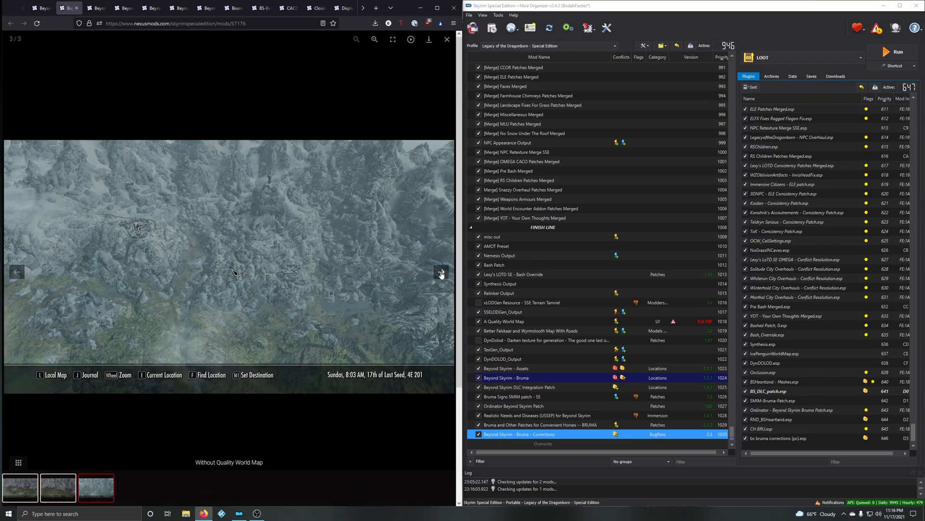
{"action": "left_click", "coordinate": [441, 272]}
{"action": "left_click", "coordinate": [441, 272]}
{"action": "left_click", "coordinate": [442, 272]}
{"action": "left_click", "coordinate": [17, 272]}
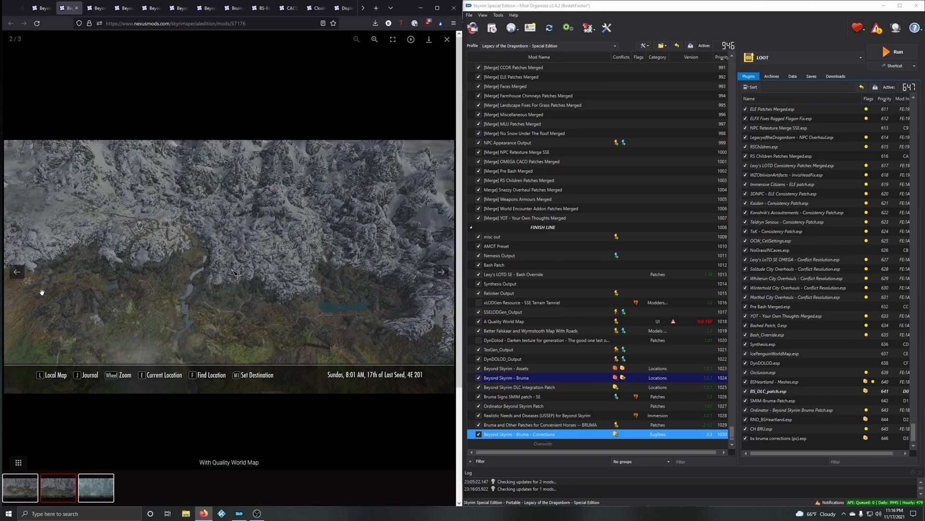
{"action": "left_click", "coordinate": [446, 41]}
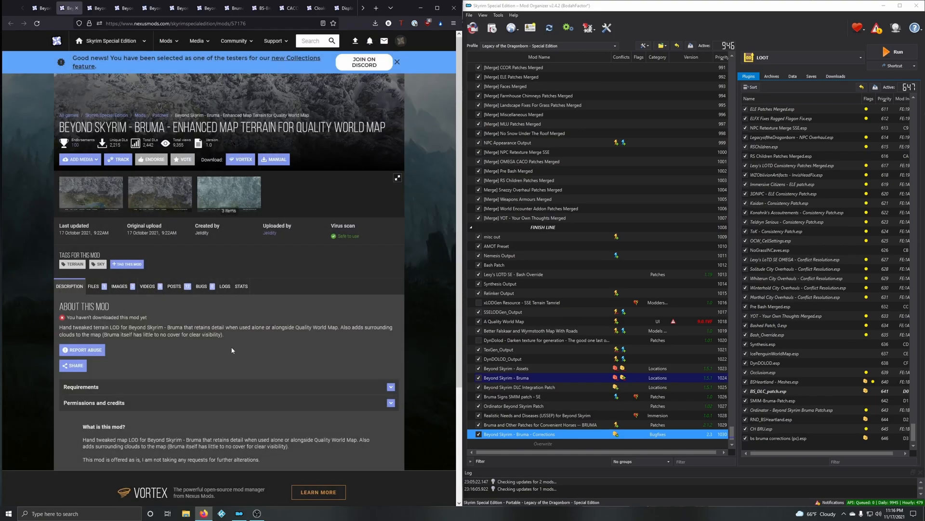
Step: Check the Enhanced Map Terrain requirements and download its Bruma LOD main file through the mod manager
{"action": "scroll", "coordinate": [200, 306], "scroll_direction": "down", "scroll_amount": 1}
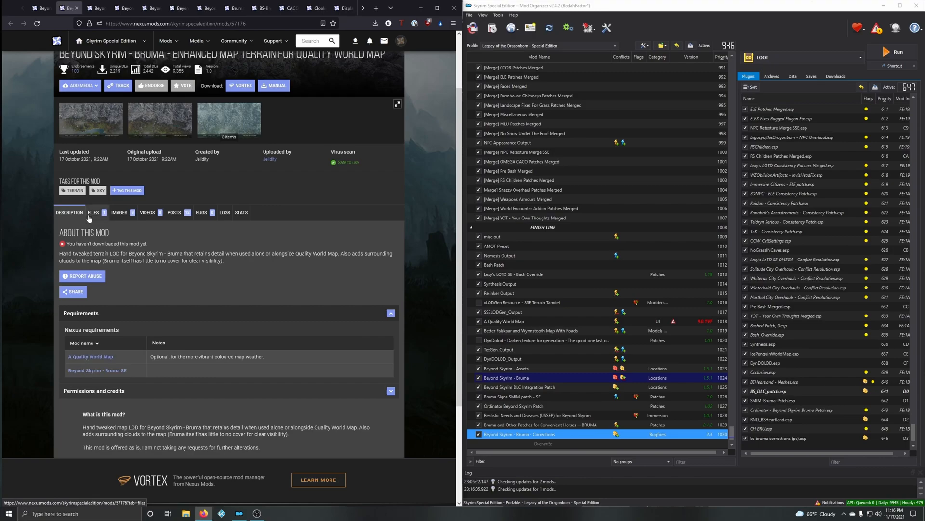
{"action": "left_click", "coordinate": [93, 212]}
{"action": "left_click", "coordinate": [841, 78]}
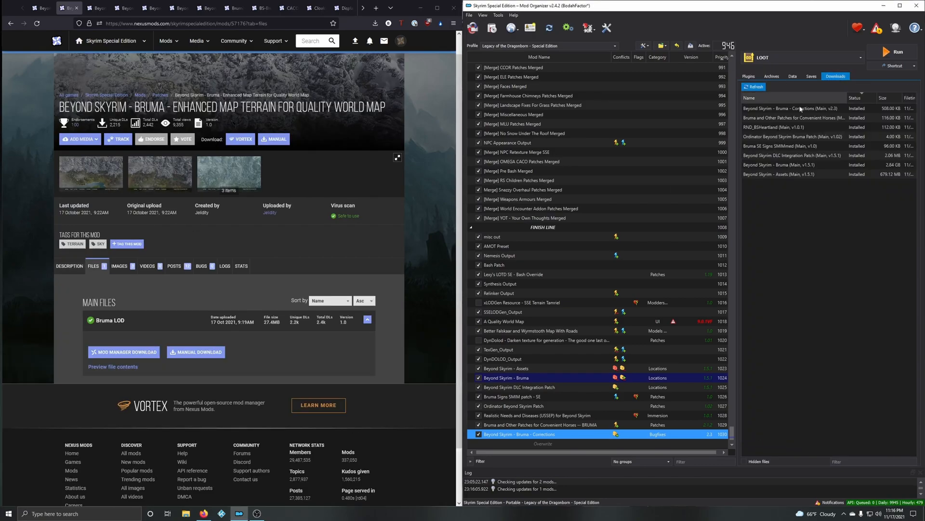
{"action": "left_click", "coordinate": [113, 355]}
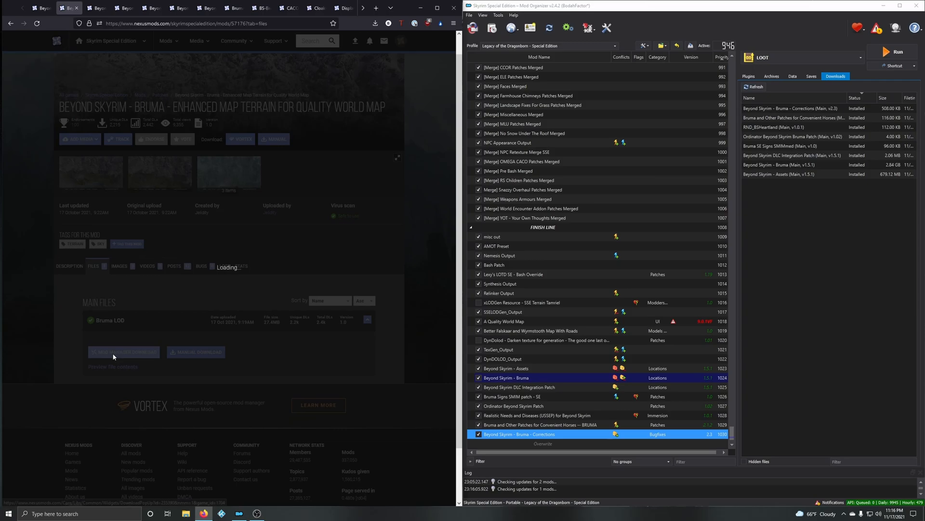
{"action": "left_click", "coordinate": [403, 227]}
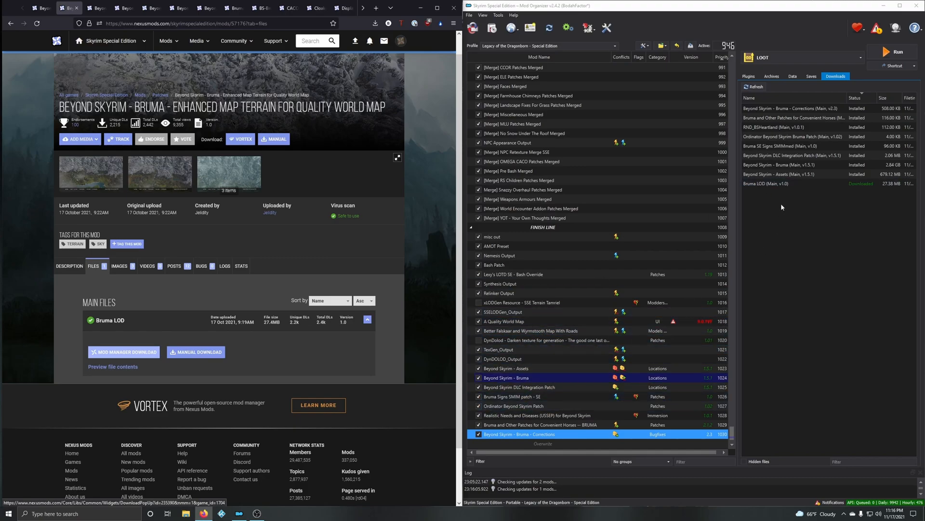
Step: Install the Bruma LOD download in Mod Organizer, place it directly after Better Falskaar and Wyrmstooth Map With Roads, and enable it
{"action": "double_click", "coordinate": [776, 184]}
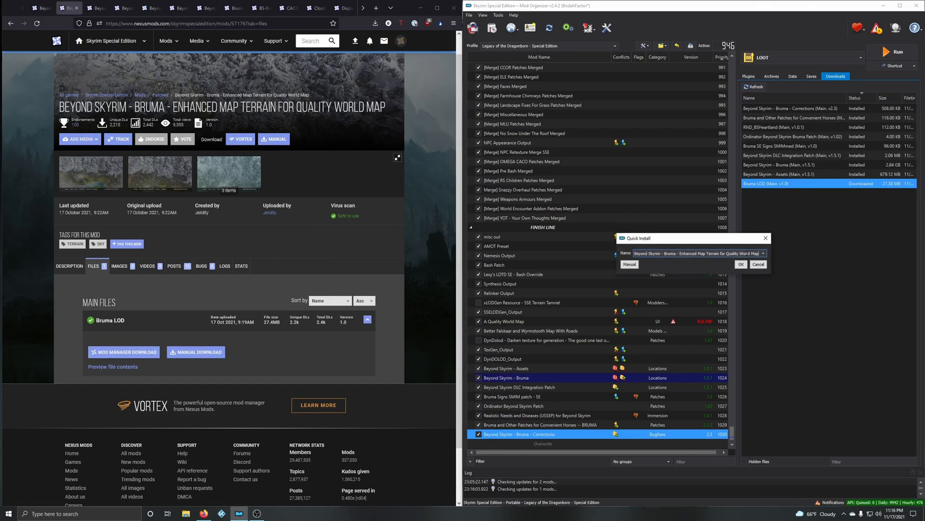
{"action": "left_click", "coordinate": [741, 264]}
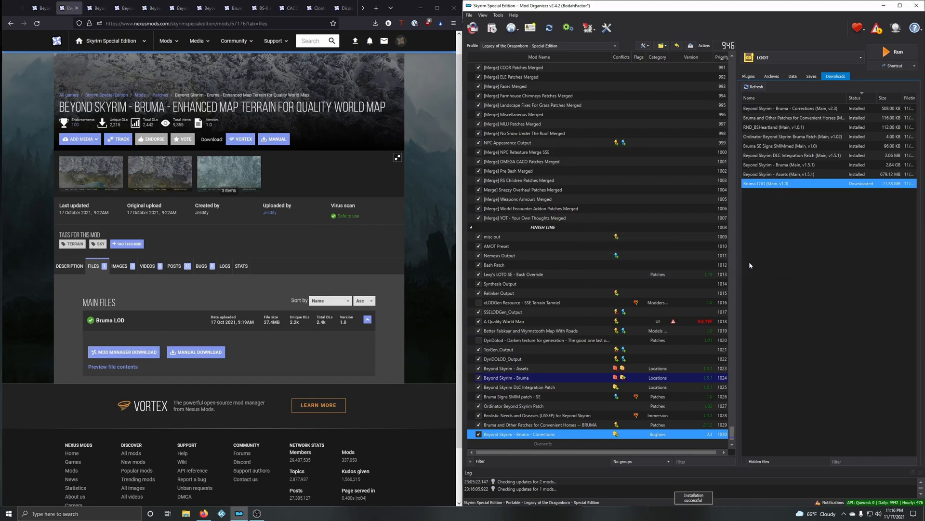
{"action": "left_click_drag", "start_coordinate": [507, 437], "coordinate": [480, 332]}
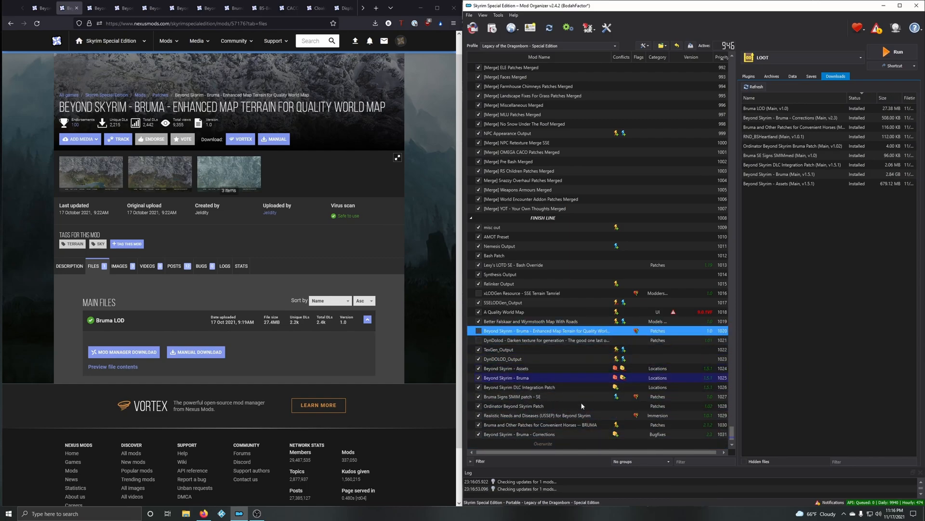
{"action": "key", "text": "space"}
Step: Close the Enhanced Map Terrain page and skim the description of Beyond Skyrim - Bruma - Tweaks Enhancements and Patches SSE
{"action": "left_click", "coordinate": [76, 8]}
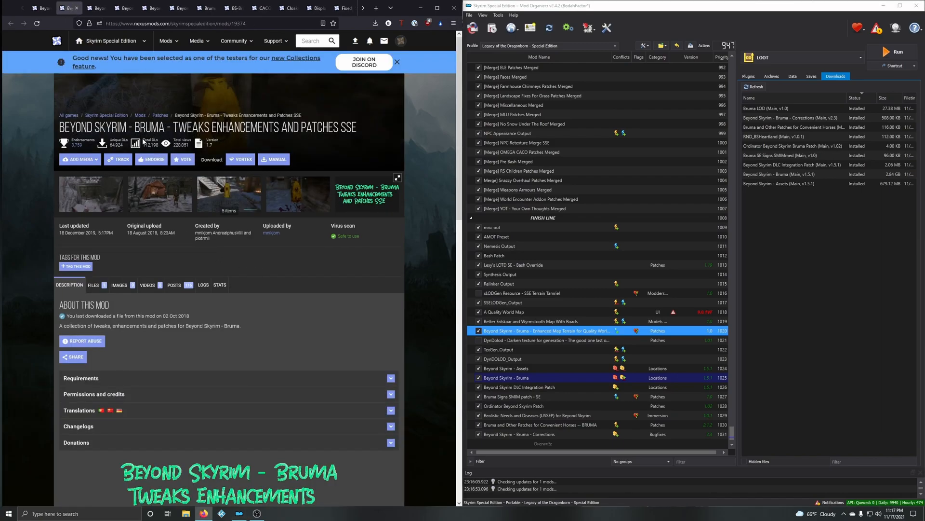
{"action": "scroll", "coordinate": [324, 258], "scroll_direction": "down", "scroll_amount": 3}
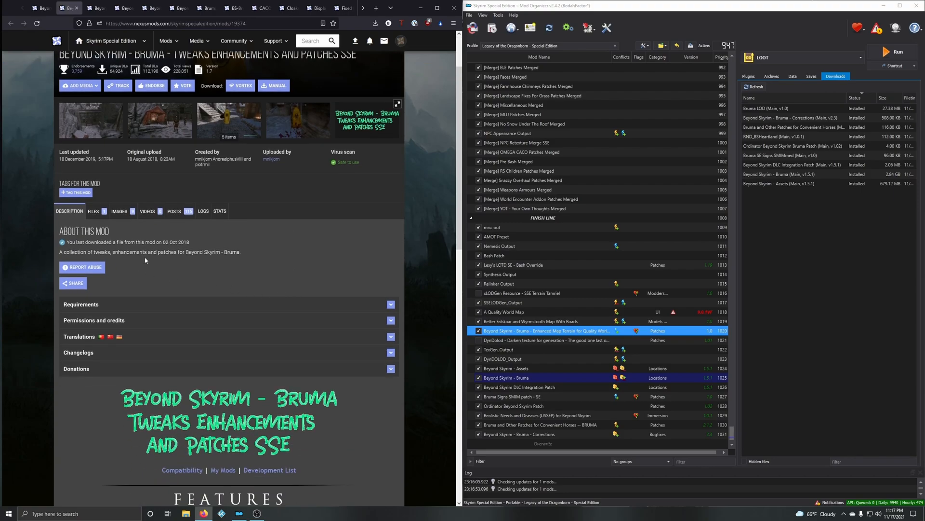
{"action": "scroll", "coordinate": [288, 264], "scroll_direction": "down", "scroll_amount": 12}
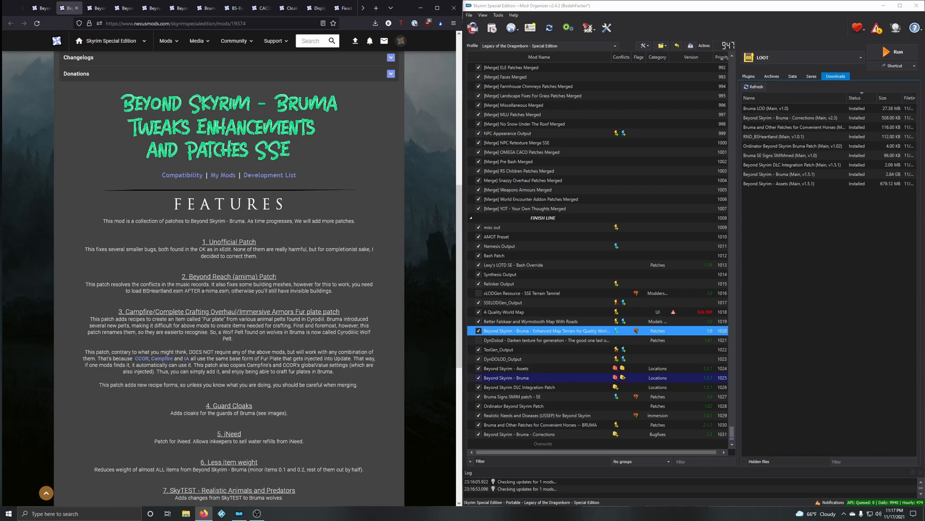
{"action": "scroll", "coordinate": [103, 230], "scroll_direction": "up", "scroll_amount": 13}
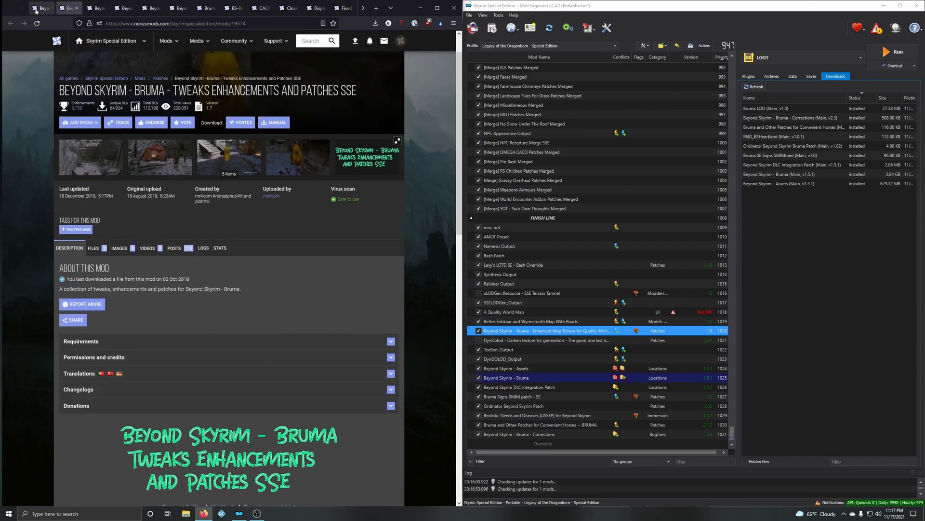
Step: Return to the Beyond Skyrim - Bruma SE page and collapse its Requirements section
{"action": "left_click", "coordinate": [39, 9]}
{"action": "scroll", "coordinate": [170, 307], "scroll_direction": "up", "scroll_amount": 13}
{"action": "left_click_drag", "start_coordinate": [454, 254], "coordinate": [458, 58]}
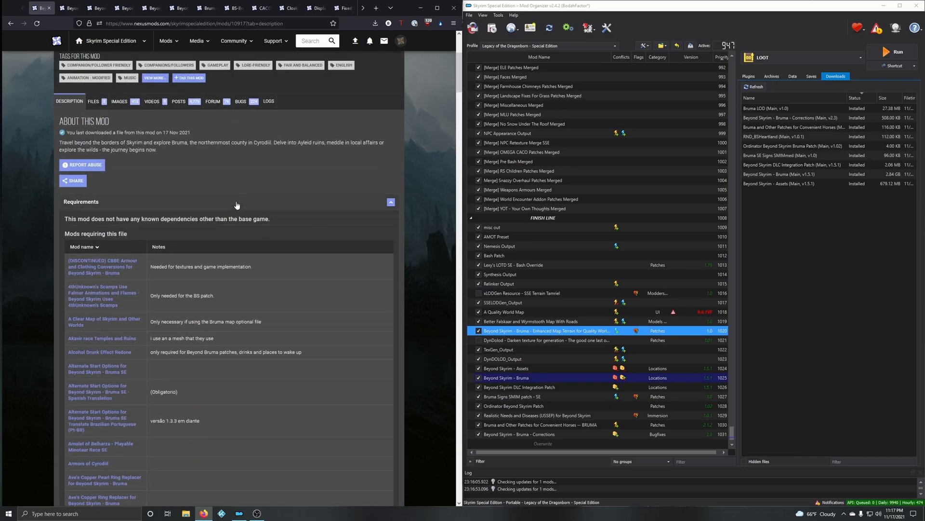
{"action": "left_click", "coordinate": [236, 205]}
{"action": "scroll", "coordinate": [250, 354], "scroll_direction": "up", "scroll_amount": 5}
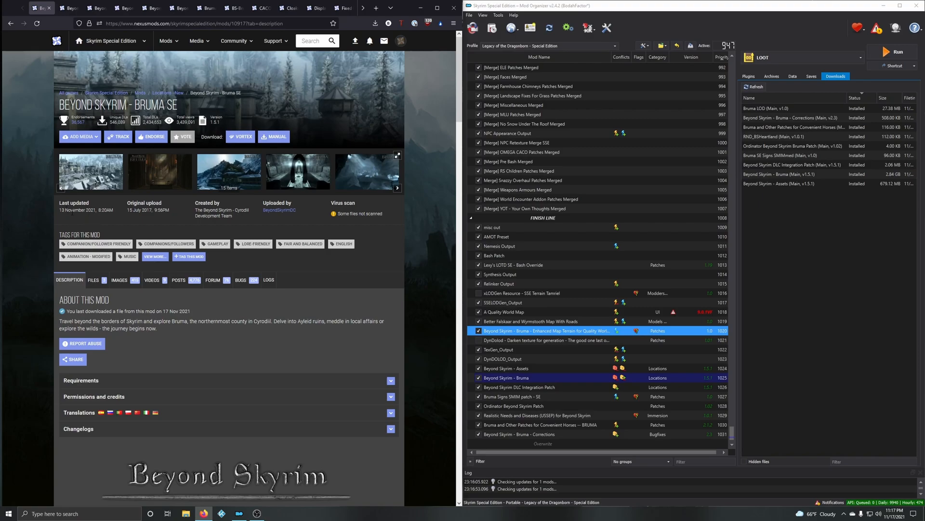
Step: Read the features list of the Tweaks Enhancements and Patches page, highlighting the SkyTEST and VioLens patch entries
{"action": "left_click", "coordinate": [67, 8]}
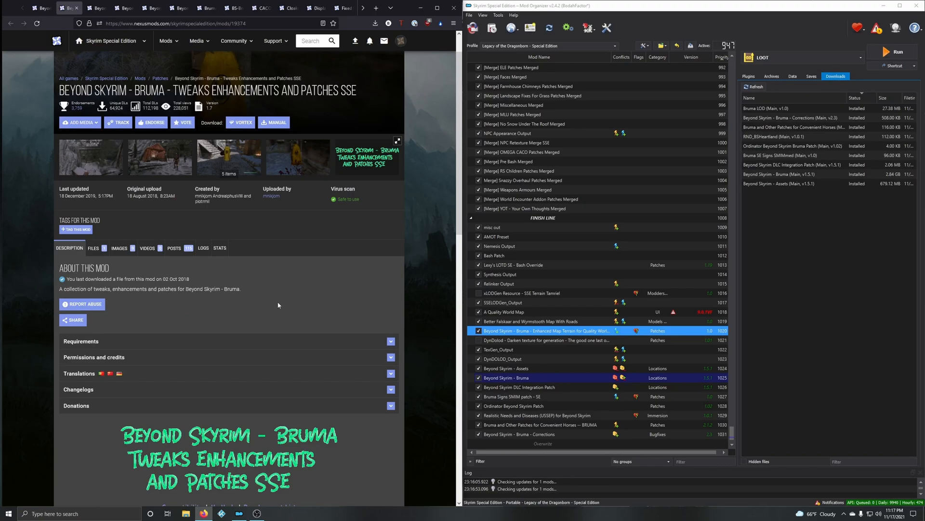
{"action": "scroll", "coordinate": [289, 366], "scroll_direction": "down", "scroll_amount": 7}
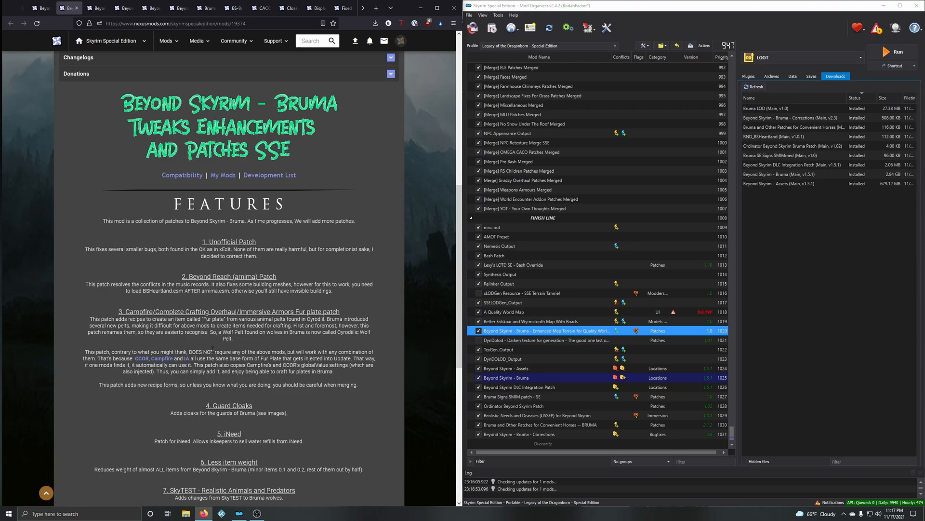
{"action": "scroll", "coordinate": [229, 277], "scroll_direction": "down", "scroll_amount": 3}
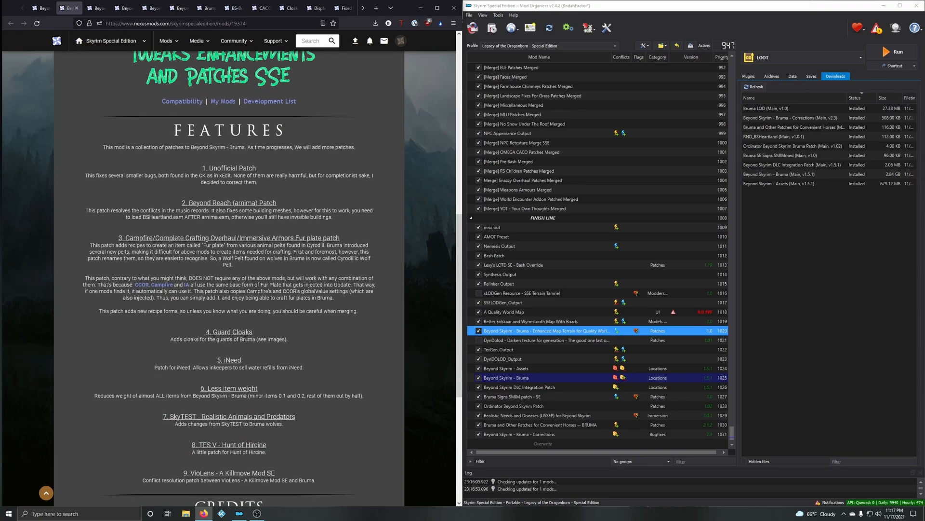
{"action": "scroll", "coordinate": [246, 341], "scroll_direction": "down", "scroll_amount": 2}
{"action": "left_click_drag", "start_coordinate": [172, 379], "coordinate": [305, 379]}
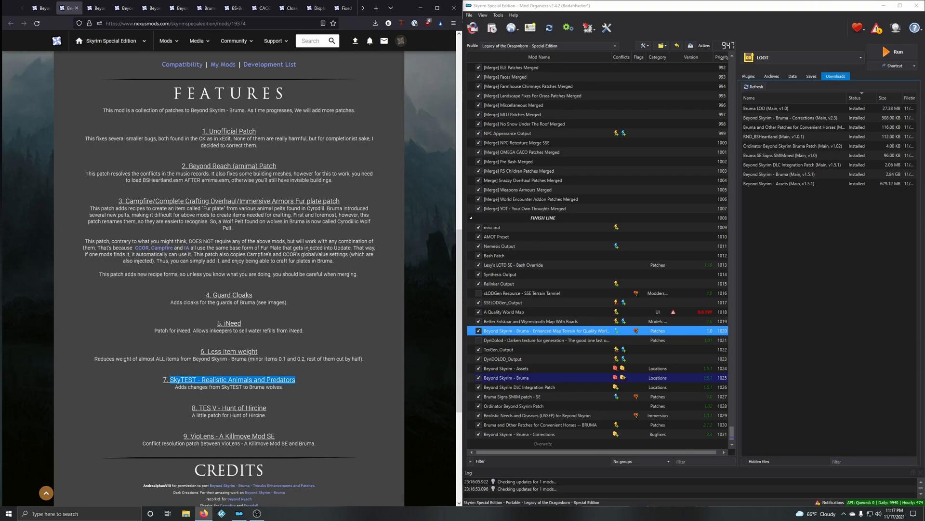
{"action": "left_click_drag", "start_coordinate": [190, 435], "coordinate": [301, 442]}
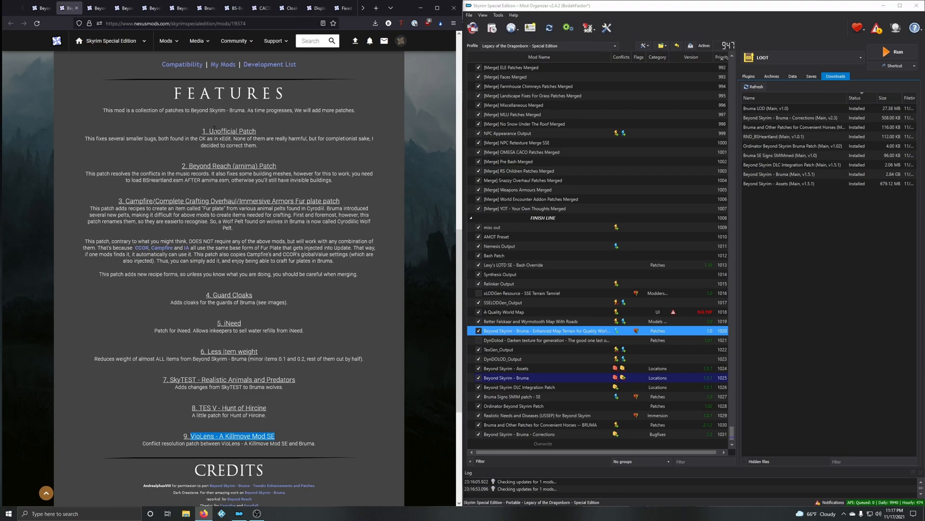
Step: Check the list of mods requiring Beyond Skyrim - Bruma SE on its main page and collapse it again
{"action": "left_click", "coordinate": [40, 9]}
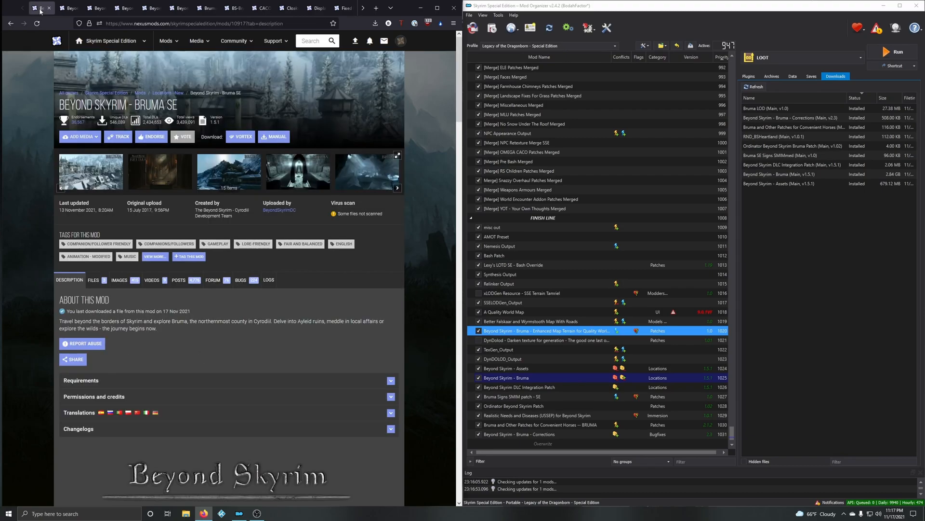
{"action": "left_click", "coordinate": [152, 380]}
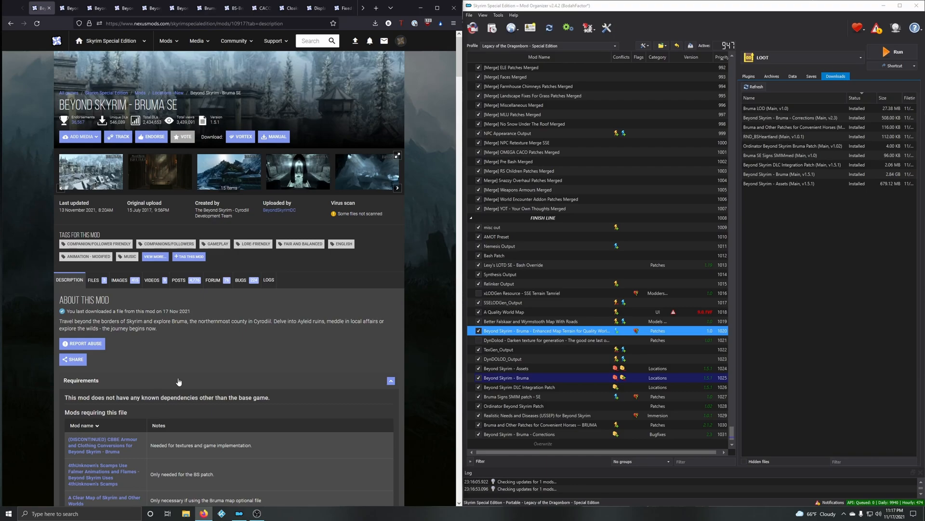
{"action": "left_click", "coordinate": [150, 381]}
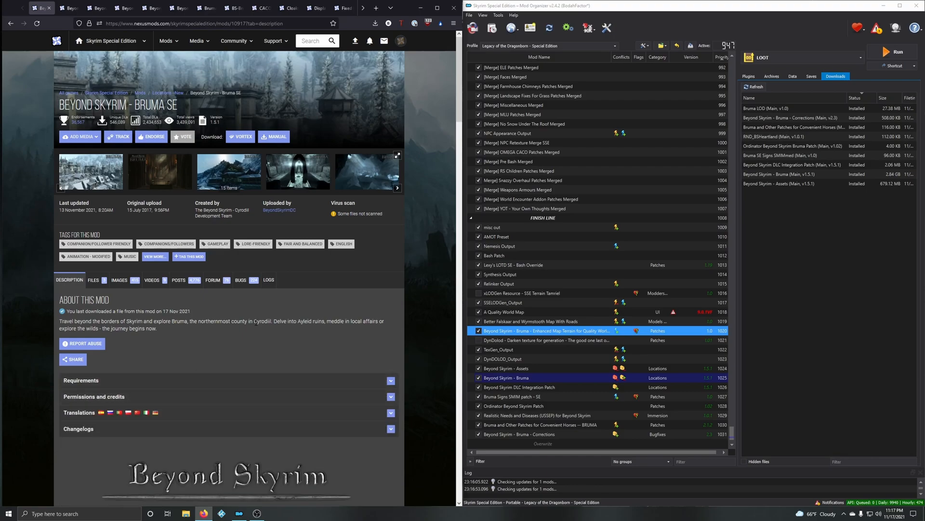
Step: Download the Beyond Skyrim - Bruma - Tweaks Enhancements and Patches SSE 1.7 main file through the mod manager
{"action": "left_click", "coordinate": [63, 9]}
{"action": "scroll", "coordinate": [183, 206], "scroll_direction": "up", "scroll_amount": 8}
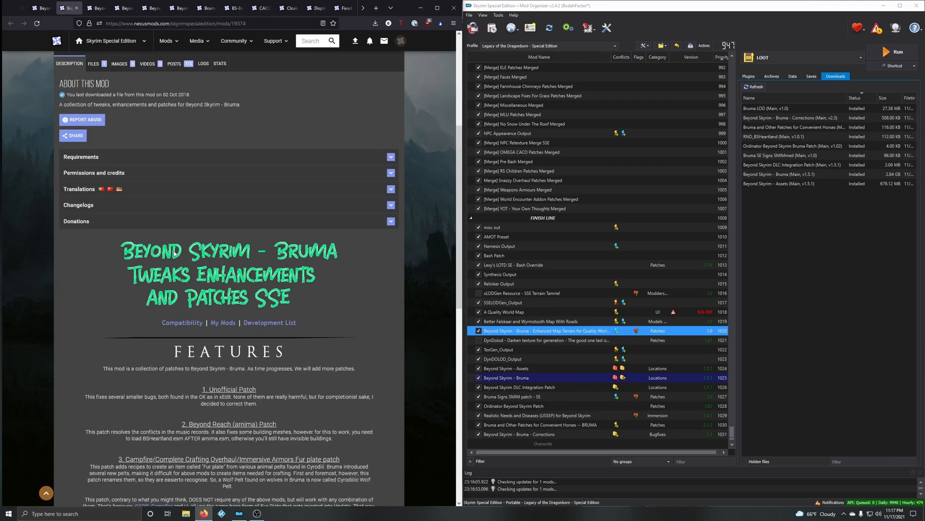
{"action": "left_click", "coordinate": [101, 255]}
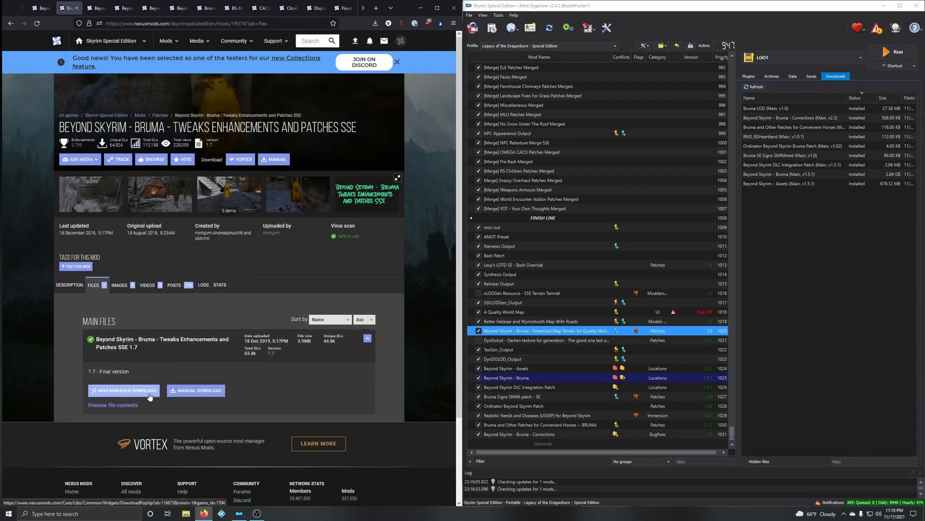
{"action": "left_click", "coordinate": [150, 396]}
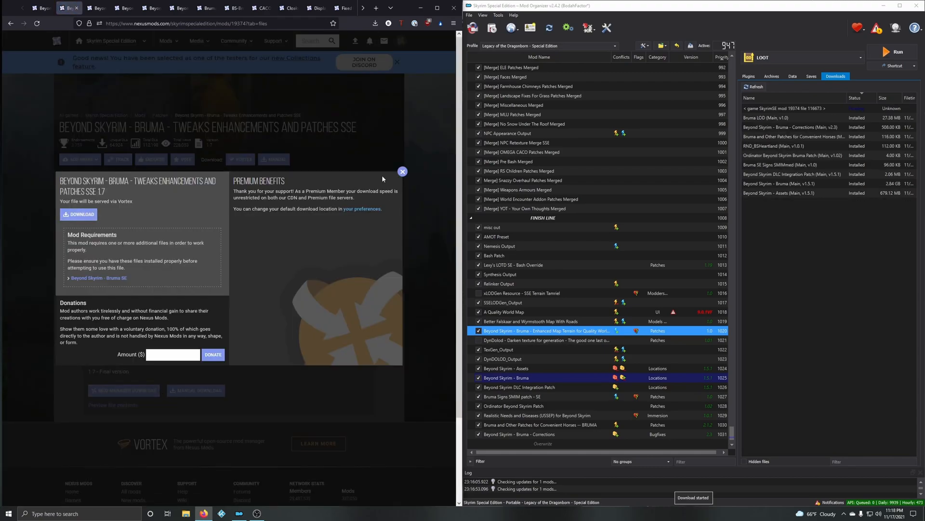
{"action": "left_click", "coordinate": [403, 171]}
Step: Start installing the Tweaks Enhancements and Patches download, choose the Unofficial Skyrim Special Edition Patch ESPLite core option, and advance to the add-on choices
{"action": "double_click", "coordinate": [784, 194]}
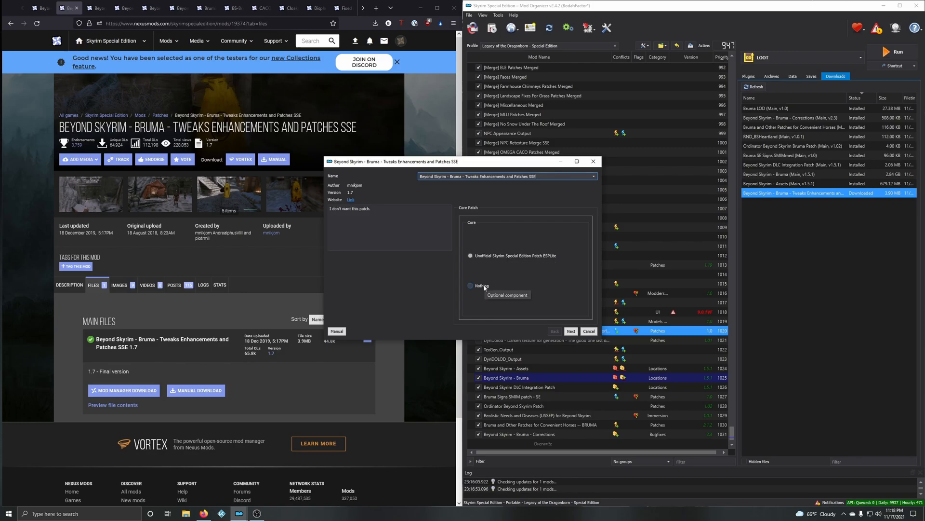
{"action": "left_click", "coordinate": [499, 256]}
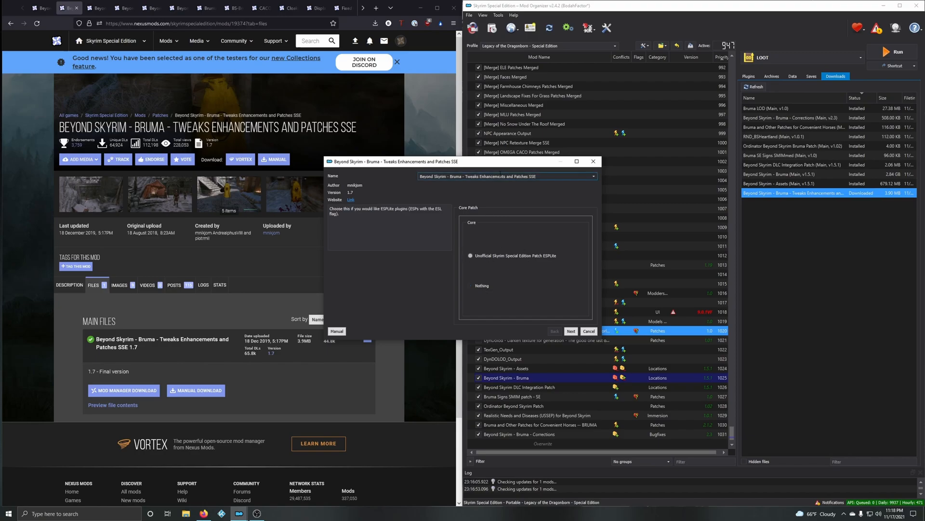
{"action": "left_click_drag", "start_coordinate": [503, 162], "coordinate": [636, 138]}
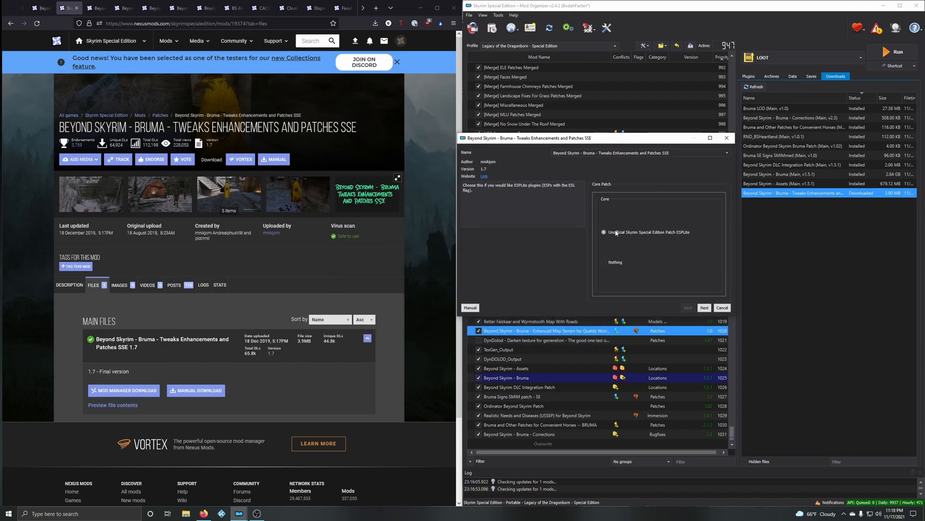
{"action": "left_click", "coordinate": [705, 309]}
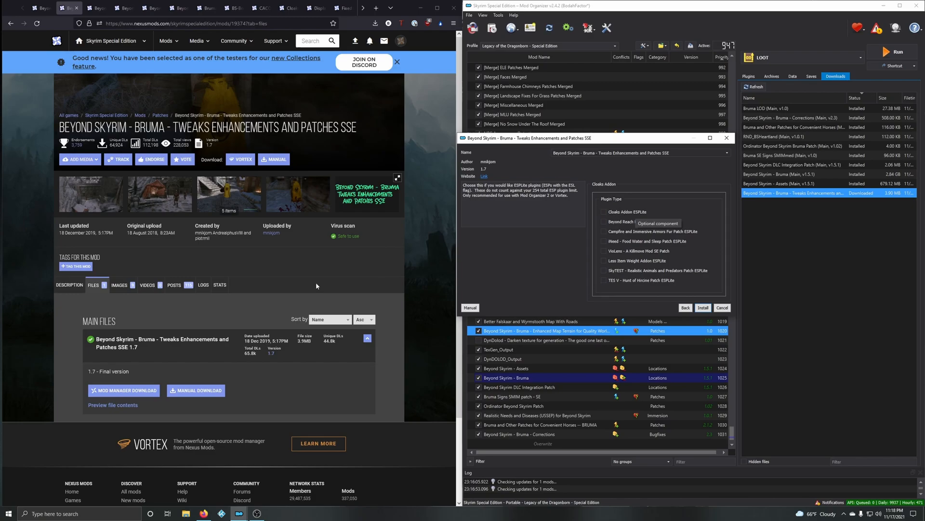
Step: Review the Tweaks Enhancements and Patches feature descriptions on Nexus Mods to compare with the installer's add-on options
{"action": "left_click", "coordinate": [78, 285]}
{"action": "scroll", "coordinate": [154, 280], "scroll_direction": "down", "scroll_amount": 8}
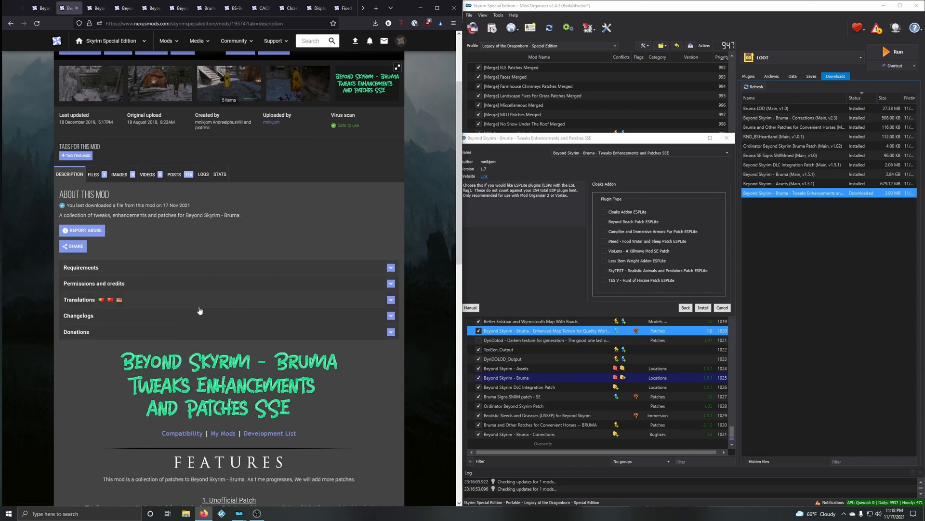
{"action": "scroll", "coordinate": [232, 308], "scroll_direction": "down", "scroll_amount": 6}
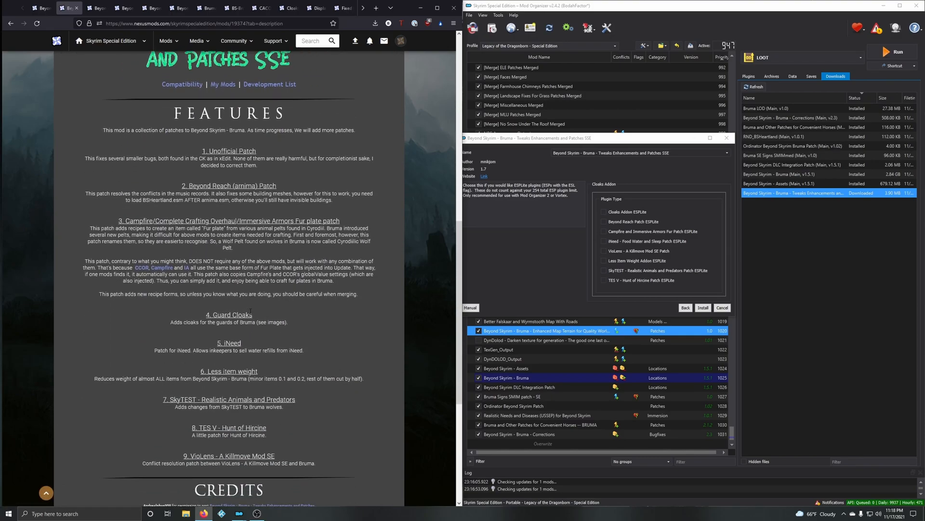
{"action": "scroll", "coordinate": [284, 343], "scroll_direction": "up", "scroll_amount": 11}
{"action": "scroll", "coordinate": [305, 340], "scroll_direction": "up", "scroll_amount": 4}
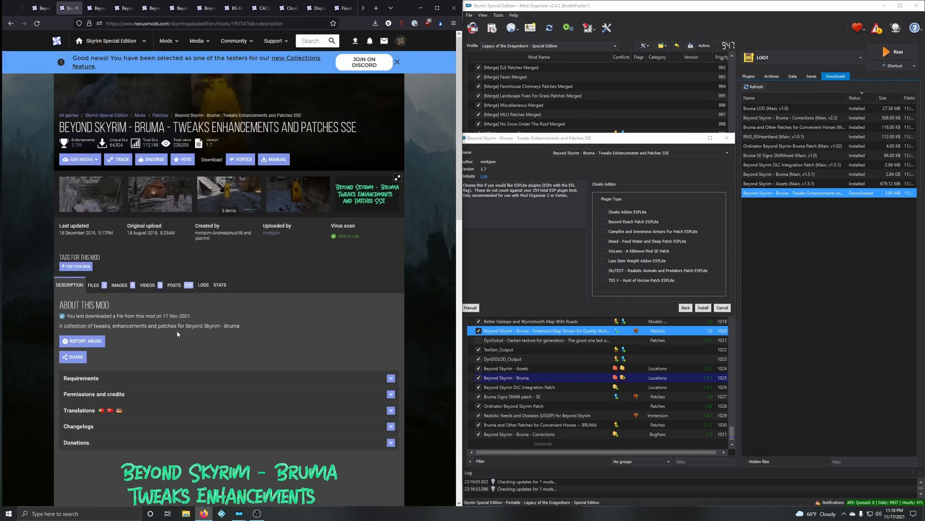
Step: Examine the Tweaks Enhancements and Patches comments, including the sticky posts, the spoiler compatible list and user reports on patch compatibility
{"action": "left_click", "coordinate": [174, 285]}
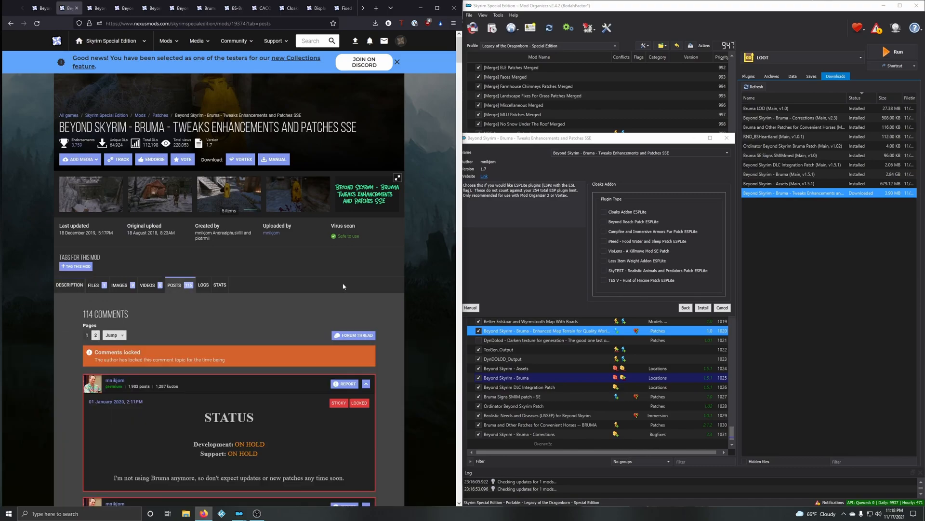
{"action": "scroll", "coordinate": [119, 276], "scroll_direction": "down", "scroll_amount": 3}
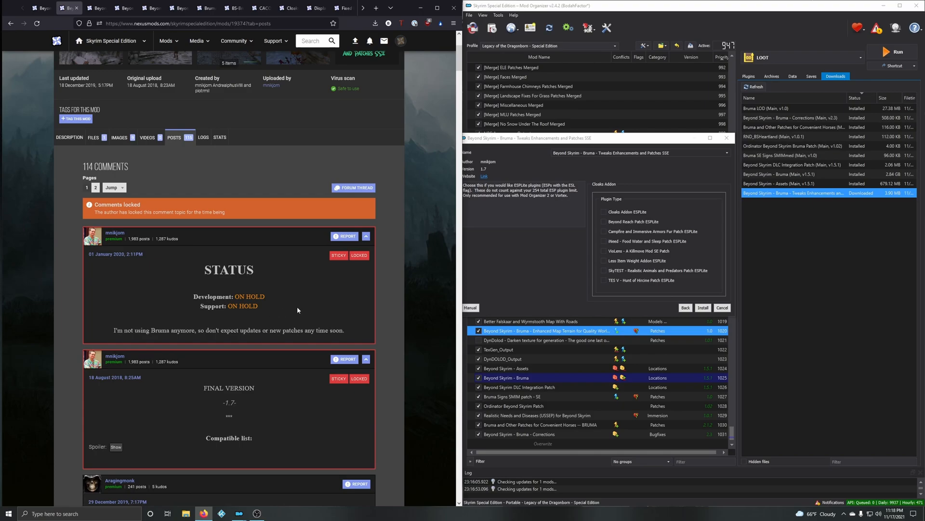
{"action": "scroll", "coordinate": [297, 306], "scroll_direction": "down", "scroll_amount": 3}
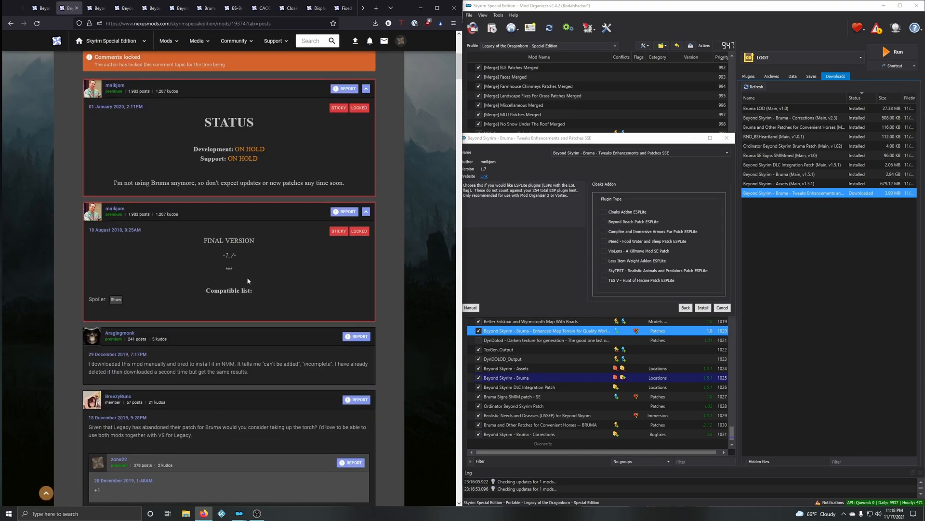
{"action": "left_click", "coordinate": [116, 299]}
{"action": "scroll", "coordinate": [277, 292], "scroll_direction": "down", "scroll_amount": 4}
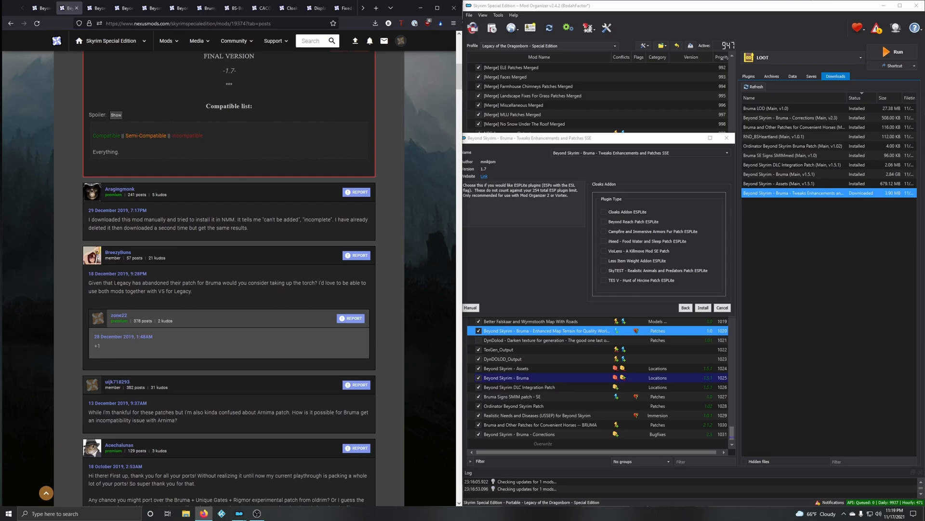
{"action": "left_click_drag", "start_coordinate": [115, 283], "coordinate": [135, 283]}
{"action": "scroll", "coordinate": [199, 360], "scroll_direction": "down", "scroll_amount": 3}
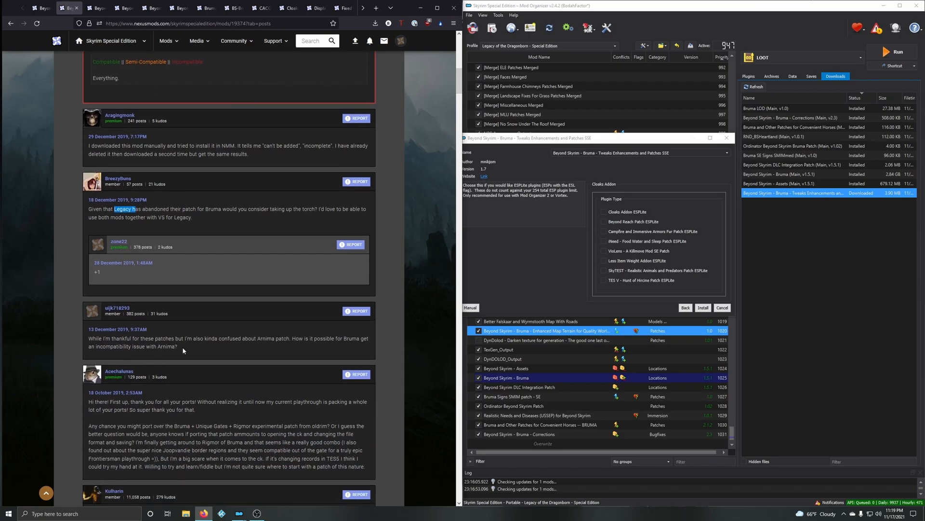
{"action": "scroll", "coordinate": [182, 346], "scroll_direction": "down", "scroll_amount": 2}
{"action": "scroll", "coordinate": [182, 346], "scroll_direction": "up", "scroll_amount": 3}
{"action": "scroll", "coordinate": [198, 320], "scroll_direction": "down", "scroll_amount": 4}
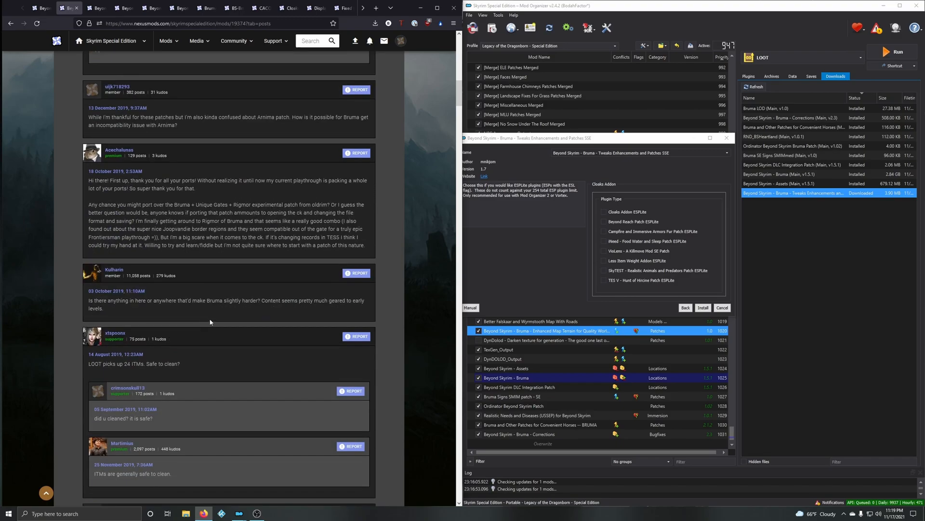
{"action": "scroll", "coordinate": [211, 320], "scroll_direction": "up", "scroll_amount": 15}
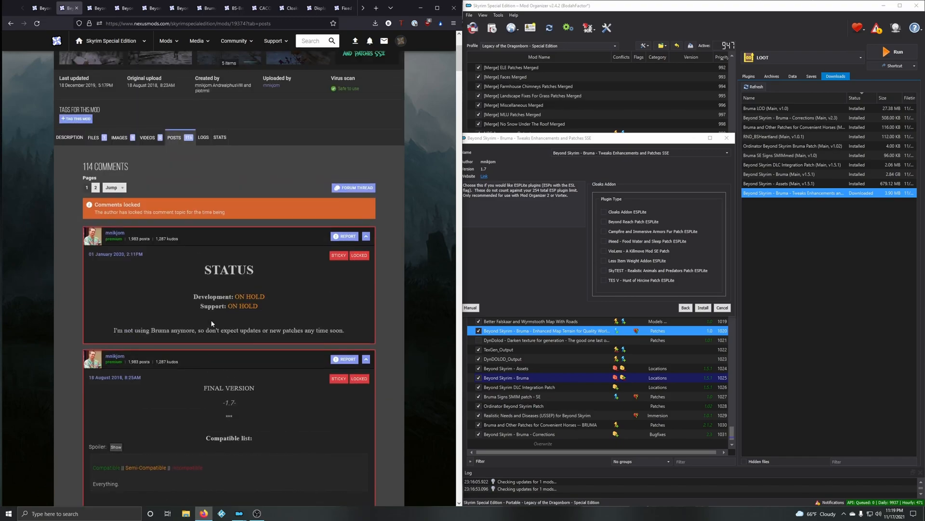
{"action": "scroll", "coordinate": [212, 319], "scroll_direction": "down", "scroll_amount": 9}
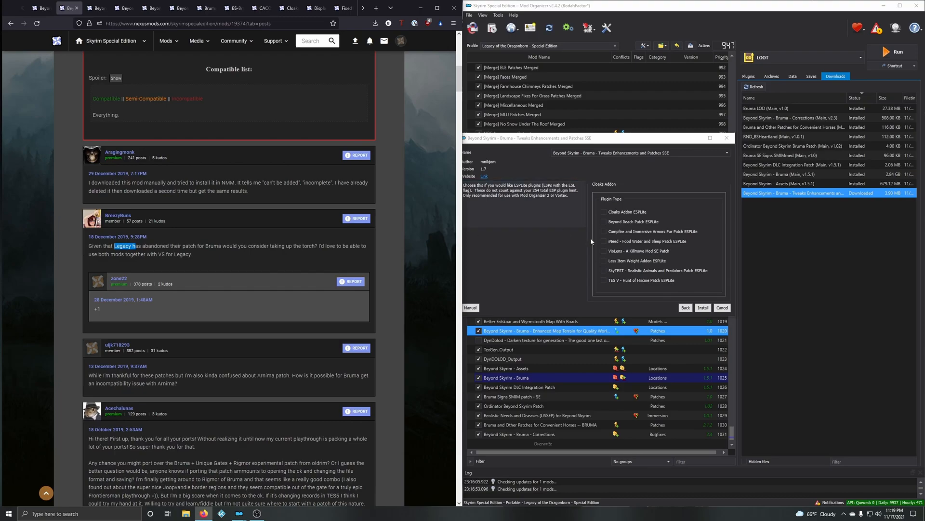
Step: Install Tweaks Enhancements and Patches with the VioLens and SkyTEST patch ESPLite add-ons, and enable the mod
{"action": "left_click_drag", "start_coordinate": [616, 146], "coordinate": [666, 138]}
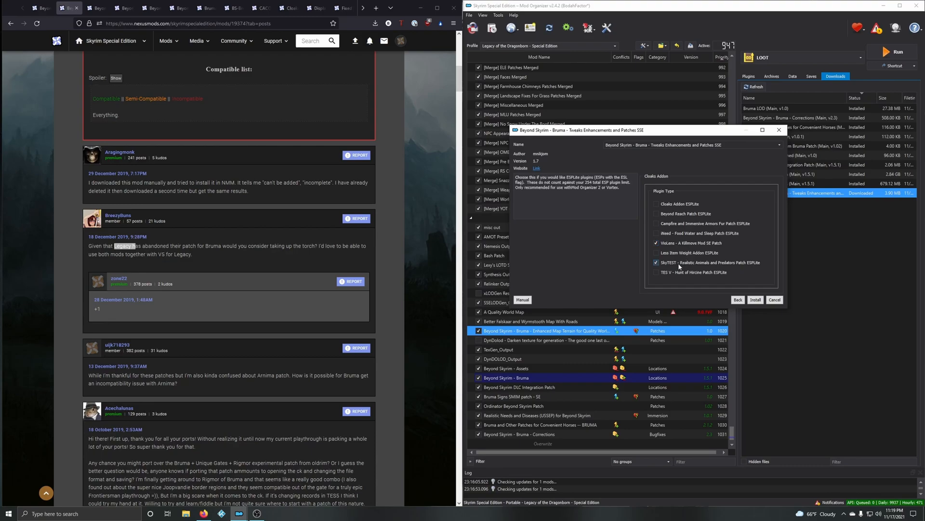
{"action": "left_click", "coordinate": [754, 298]}
{"action": "left_click", "coordinate": [478, 433]}
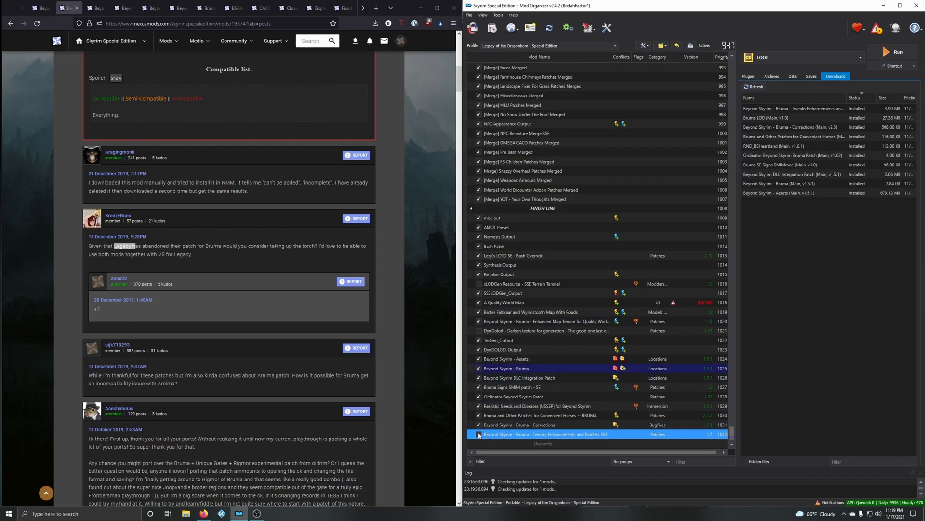
Step: Check the Bruma SkyTEST, Violens and BSHeartland Unofficial Patch plugins at the end of the load order, and return to the downloads
{"action": "left_click", "coordinate": [749, 77]}
{"action": "scroll", "coordinate": [771, 390], "scroll_direction": "down", "scroll_amount": 2}
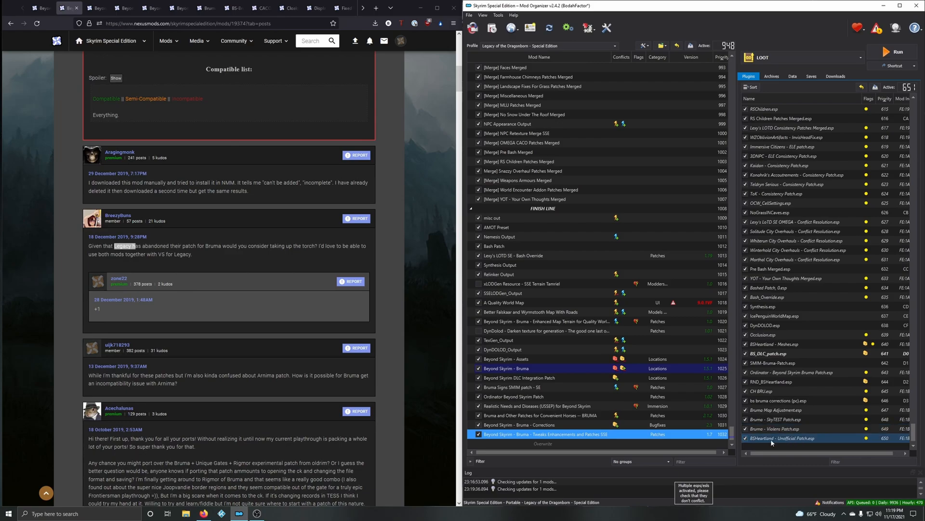
{"action": "left_click", "coordinate": [792, 421], "text": "shift"}
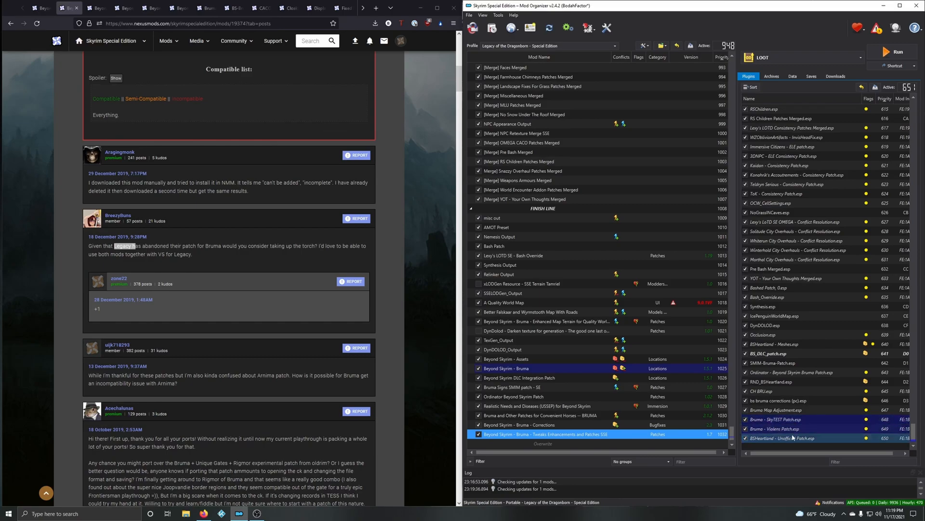
{"action": "left_click", "coordinate": [766, 441]}
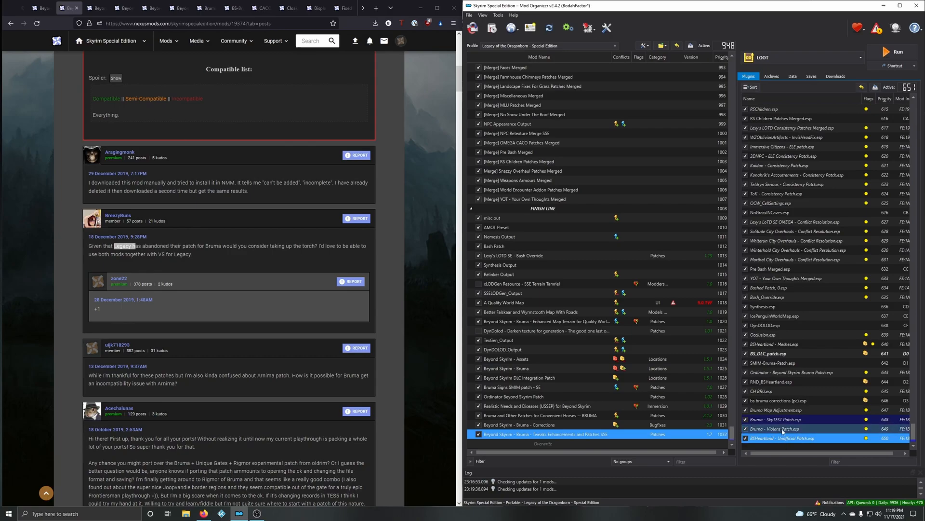
{"action": "left_click", "coordinate": [835, 76]}
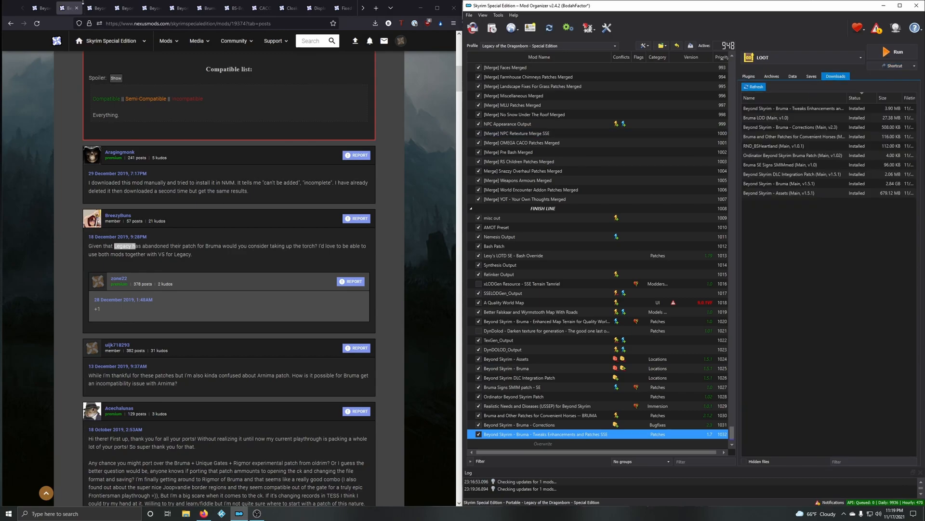
Step: Review the Unofficial Ayleid Load Screen Hotfix with its screenshot, and the Bruma Moonpath to Elsweyr Synergy Patch description on Nexus Mods
{"action": "left_click", "coordinate": [76, 8]}
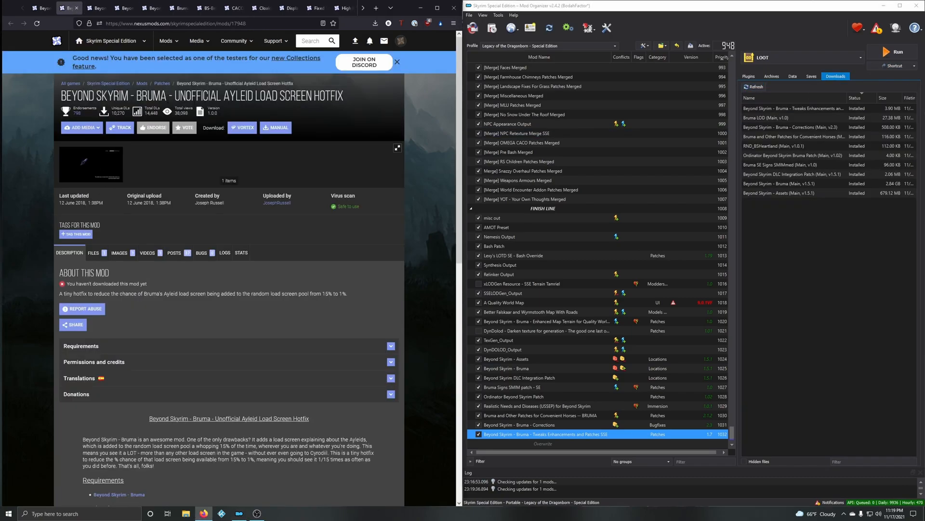
{"action": "left_click", "coordinate": [107, 161]}
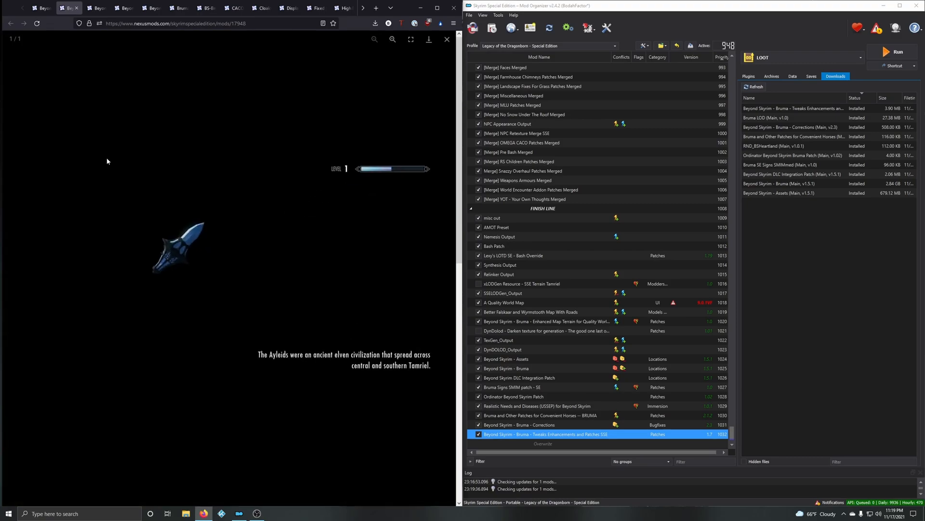
{"action": "left_click", "coordinate": [447, 39]}
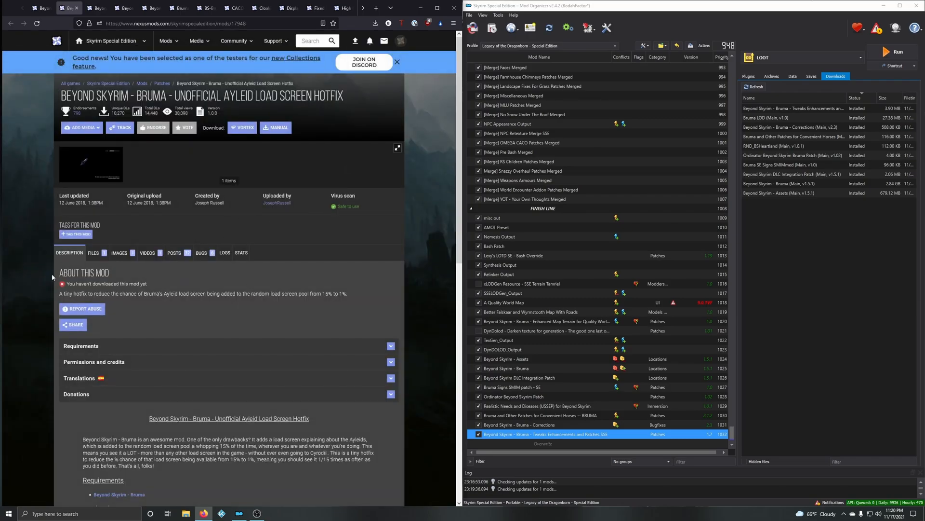
{"action": "left_click", "coordinate": [76, 7]}
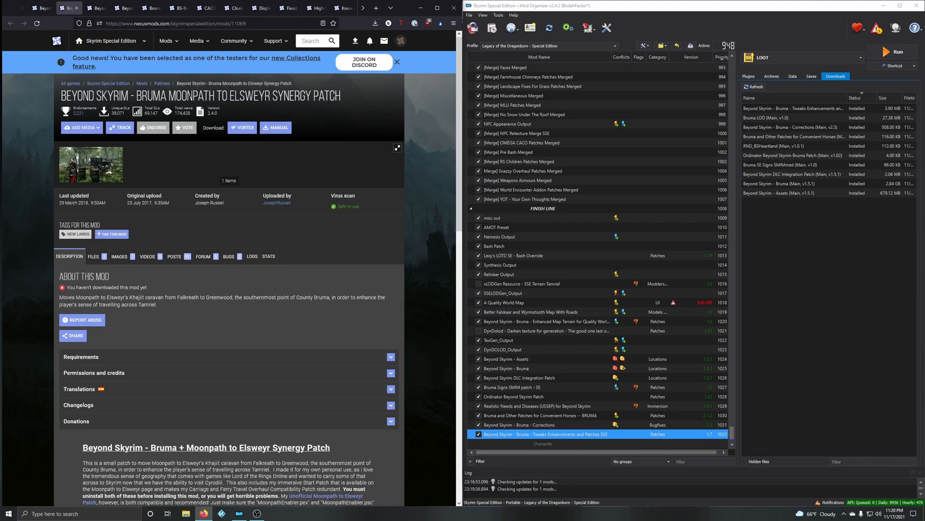
{"action": "scroll", "coordinate": [269, 244], "scroll_direction": "down", "scroll_amount": 2}
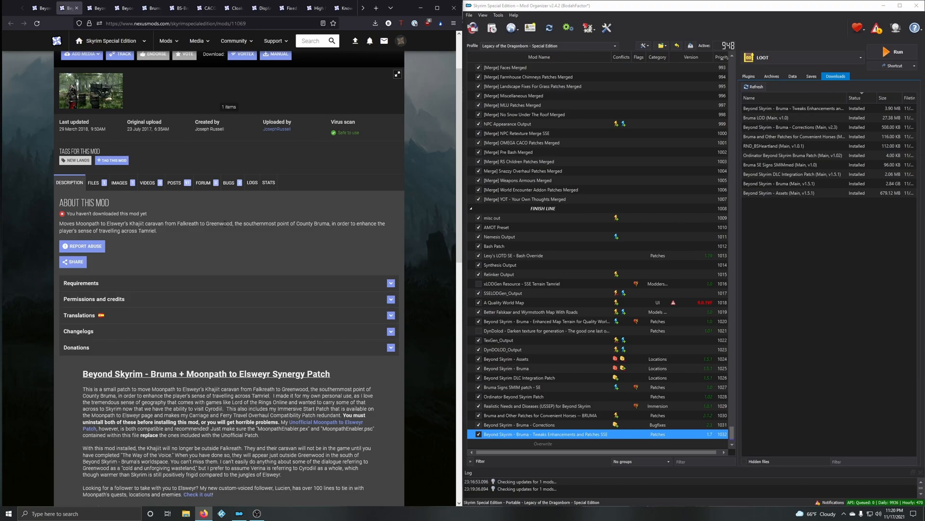
{"action": "scroll", "coordinate": [232, 236], "scroll_direction": "up", "scroll_amount": 2}
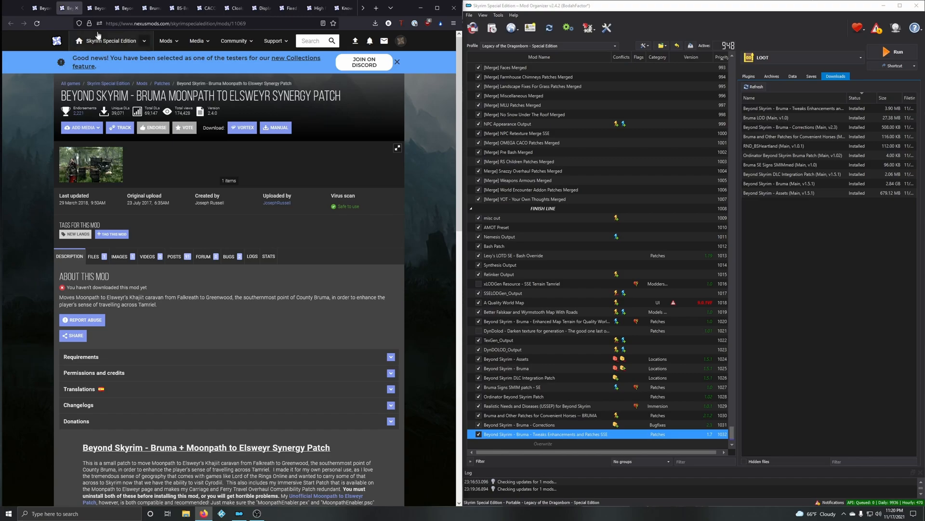
Step: Review the Beyond Skyrim Bruma SE NPC Eye Fix page and its user comments on Nexus Mods
{"action": "left_click", "coordinate": [76, 8]}
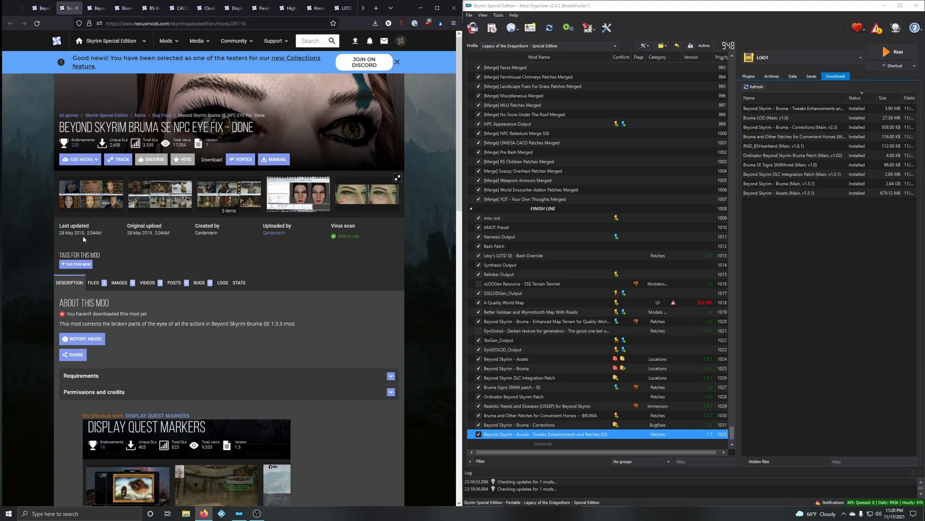
{"action": "scroll", "coordinate": [253, 309], "scroll_direction": "down", "scroll_amount": 3}
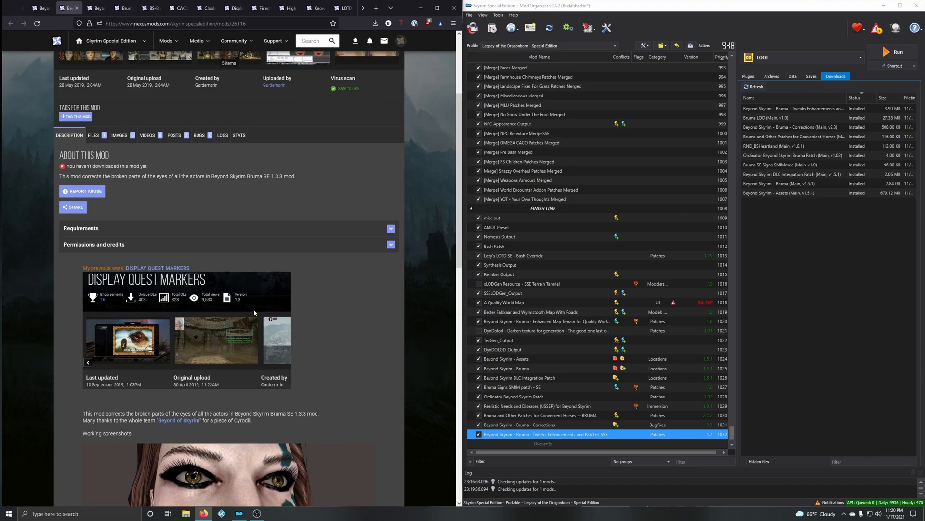
{"action": "scroll", "coordinate": [303, 344], "scroll_direction": "up", "scroll_amount": 2}
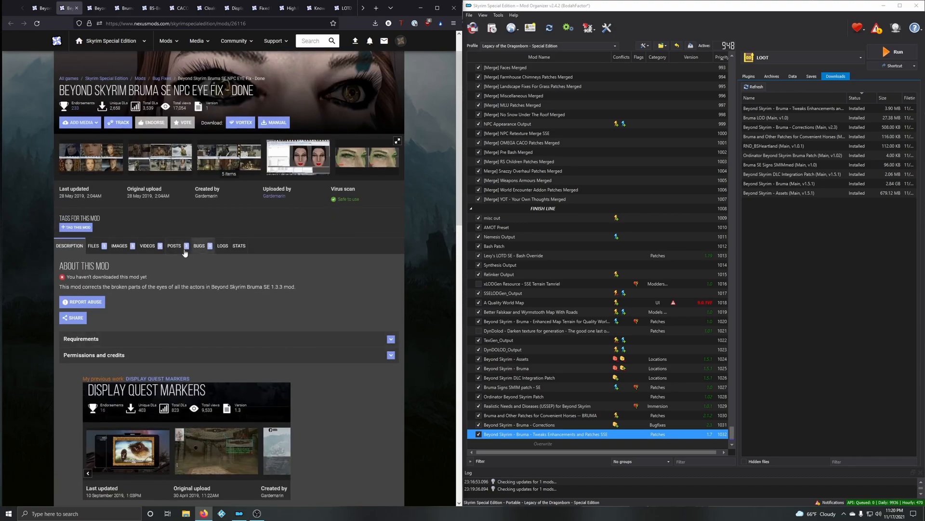
{"action": "left_click", "coordinate": [174, 246]}
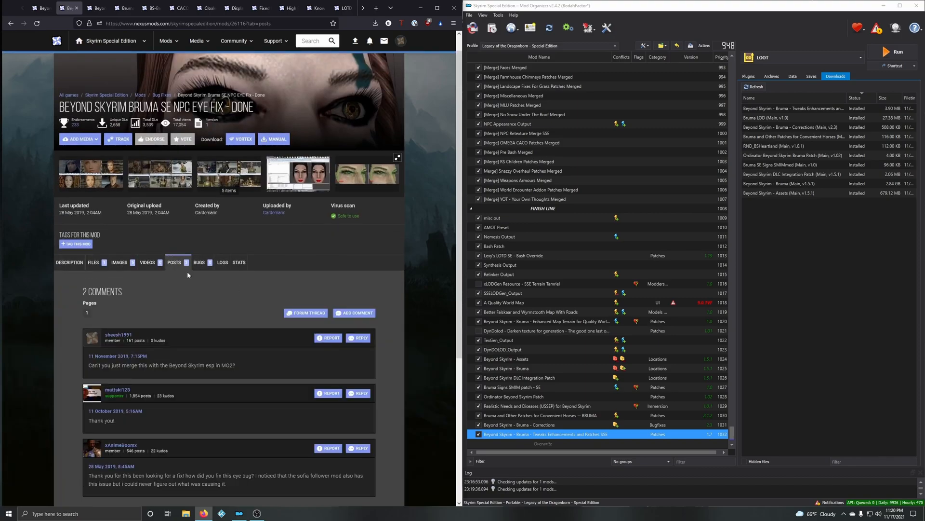
{"action": "scroll", "coordinate": [187, 271], "scroll_direction": "down", "scroll_amount": 2}
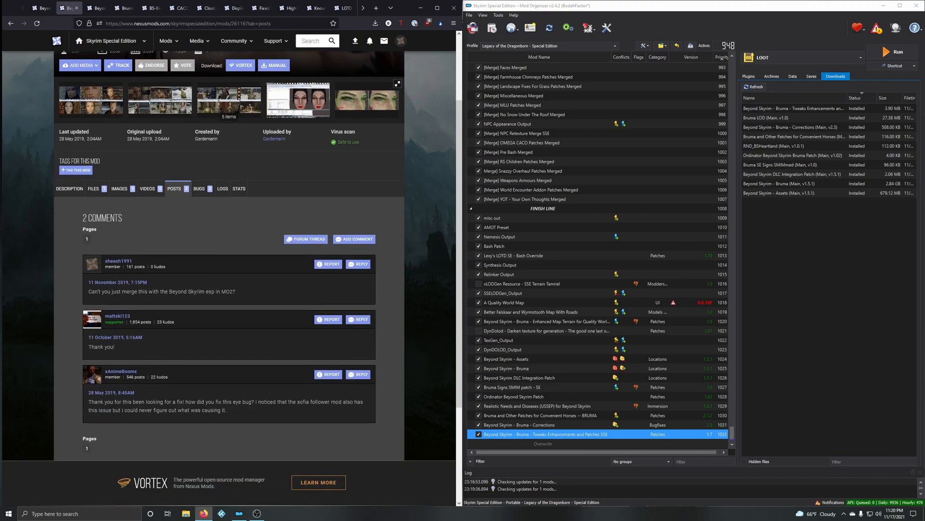
{"action": "scroll", "coordinate": [201, 416], "scroll_direction": "up", "scroll_amount": 3}
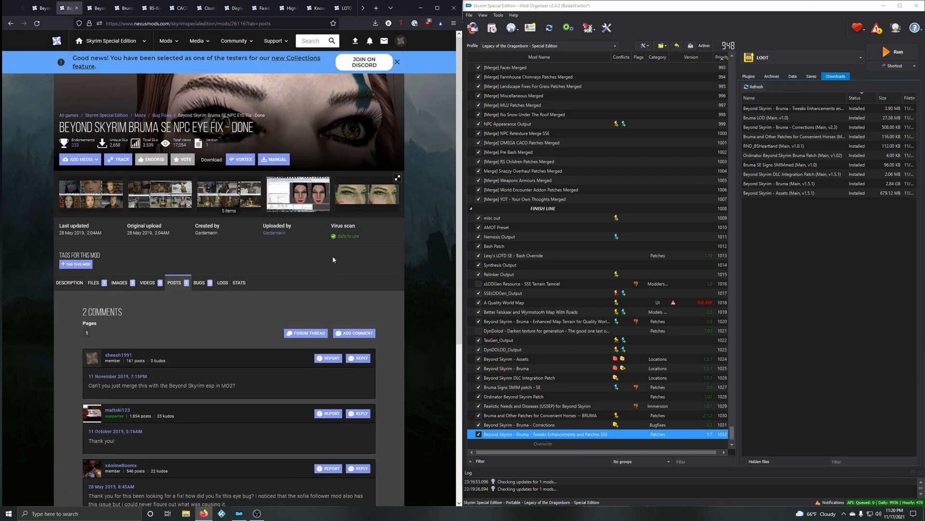
Step: Examine the NPC Eye Fix gallery images and the before-and-after screenshots in its description
{"action": "left_click", "coordinate": [305, 199]}
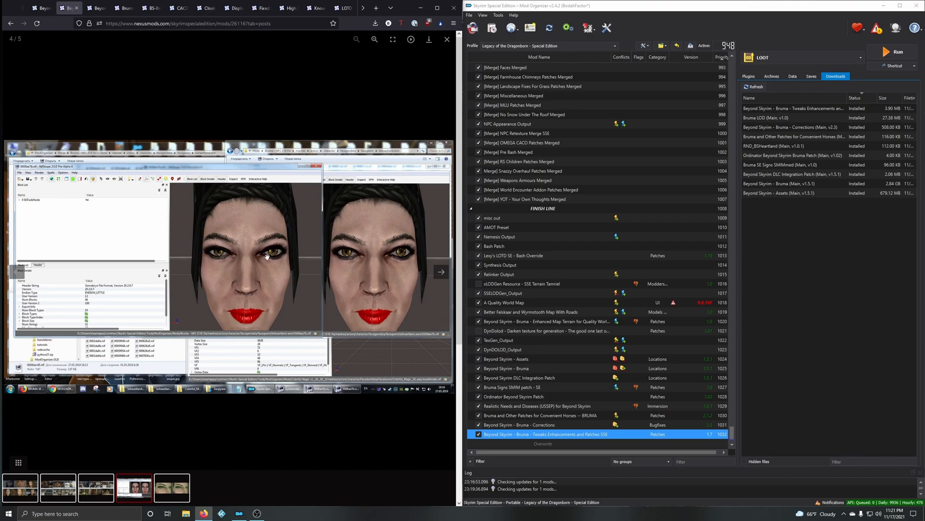
{"action": "left_click", "coordinate": [447, 41]}
{"action": "left_click", "coordinate": [231, 199]}
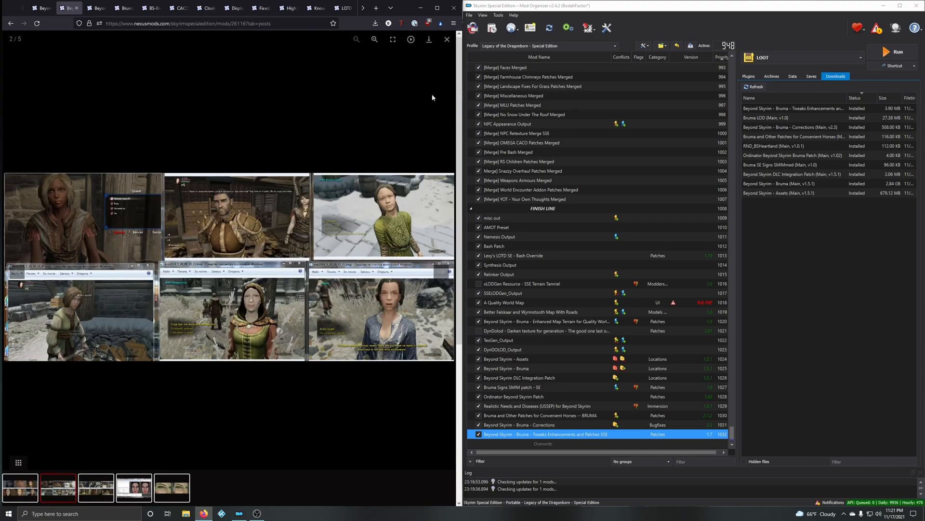
{"action": "left_click", "coordinate": [447, 42]}
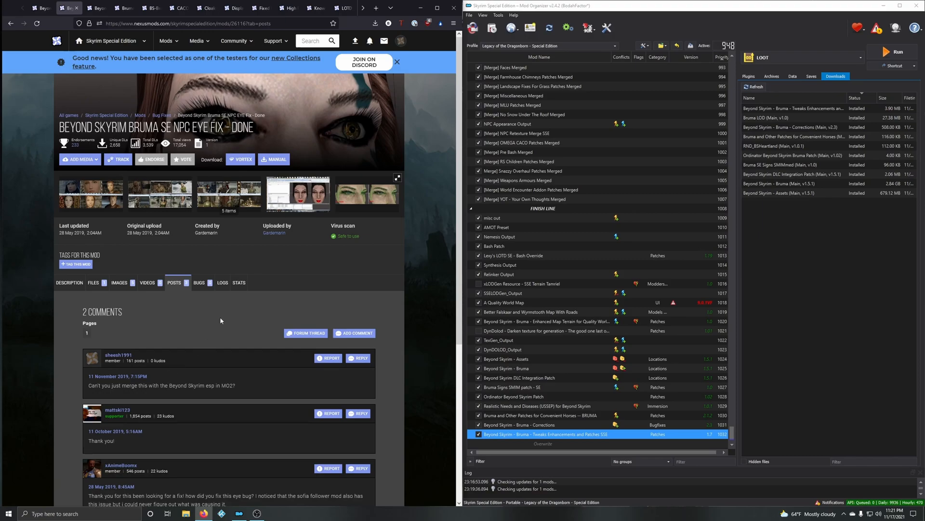
{"action": "left_click", "coordinate": [70, 283]}
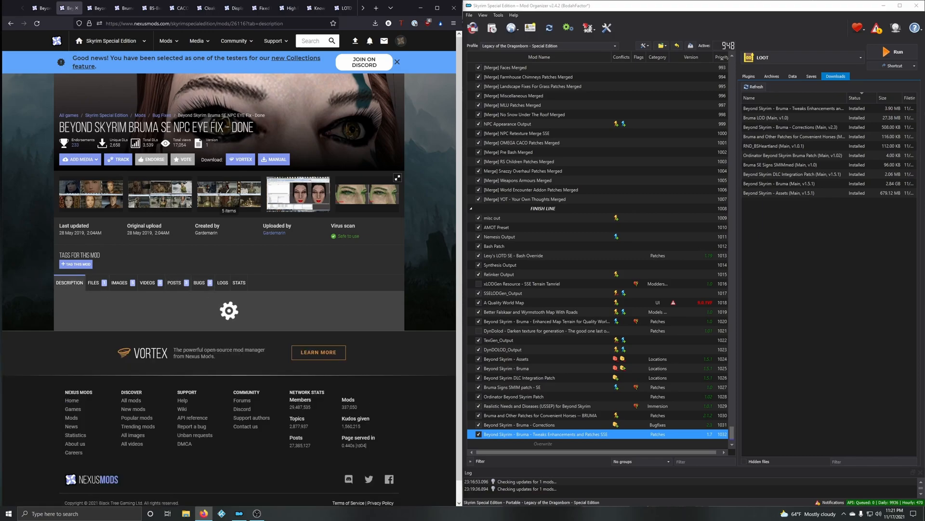
{"action": "scroll", "coordinate": [216, 373], "scroll_direction": "down", "scroll_amount": 10}
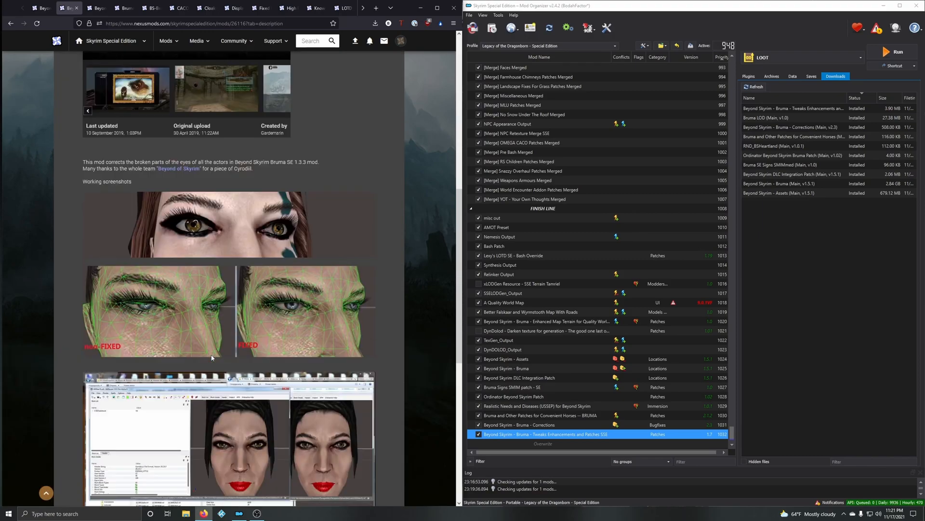
{"action": "scroll", "coordinate": [217, 373], "scroll_direction": "down", "scroll_amount": 3}
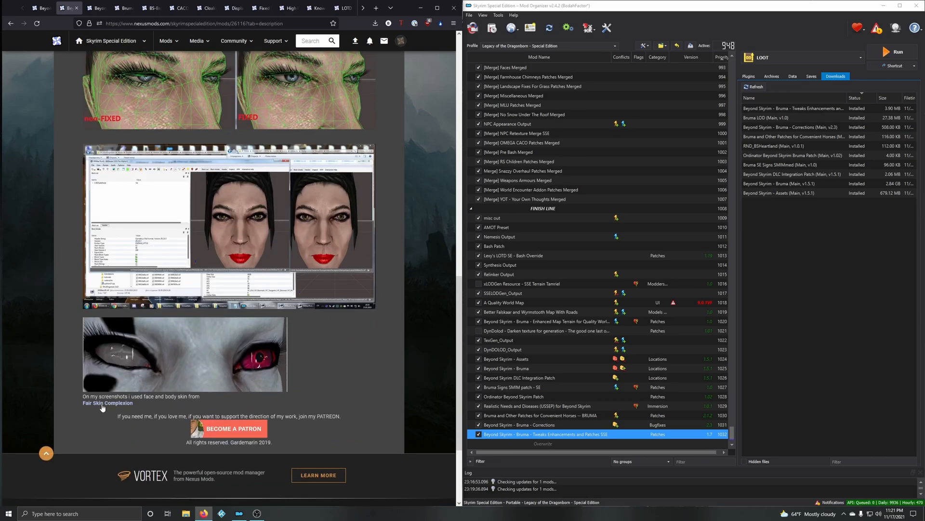
{"action": "scroll", "coordinate": [131, 405], "scroll_direction": "up", "scroll_amount": 5}
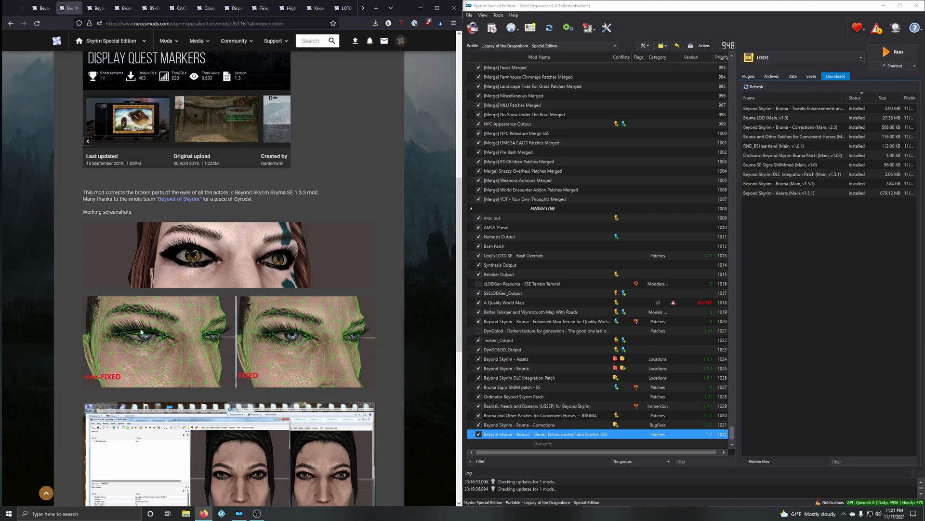
{"action": "scroll", "coordinate": [140, 340], "scroll_direction": "down", "scroll_amount": 3}
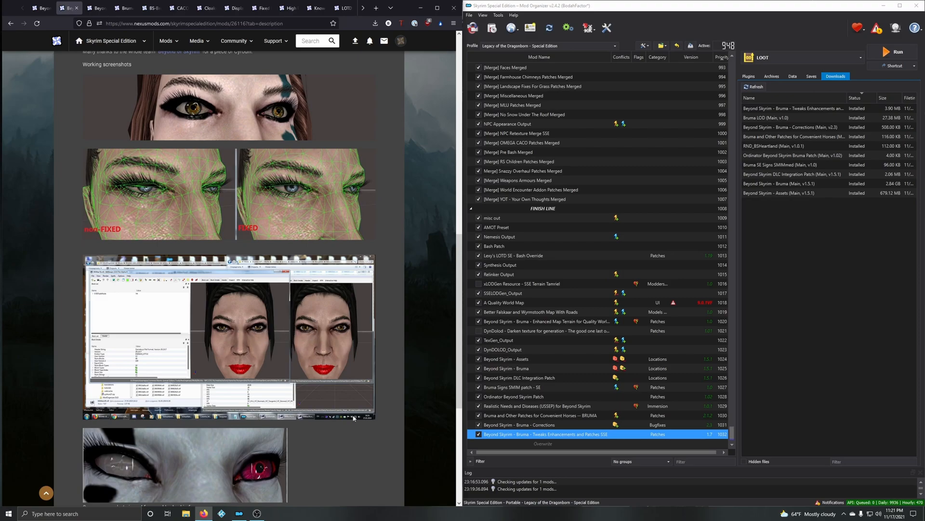
{"action": "scroll", "coordinate": [348, 417], "scroll_direction": "up", "scroll_amount": 10}
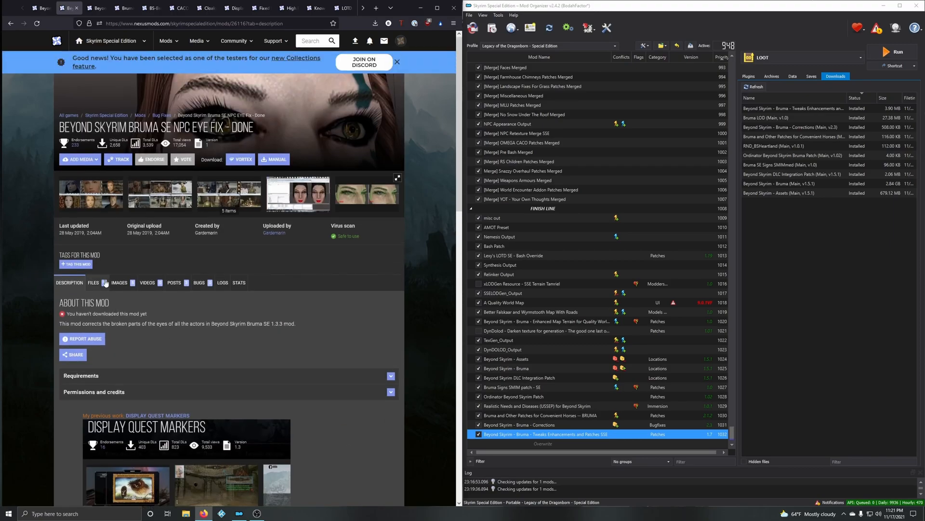
Step: Download the Beyond Skyrim Bruma SE 1.3.3 - NPC EYE Fix - Done main file through the mod manager
{"action": "left_click", "coordinate": [104, 283]}
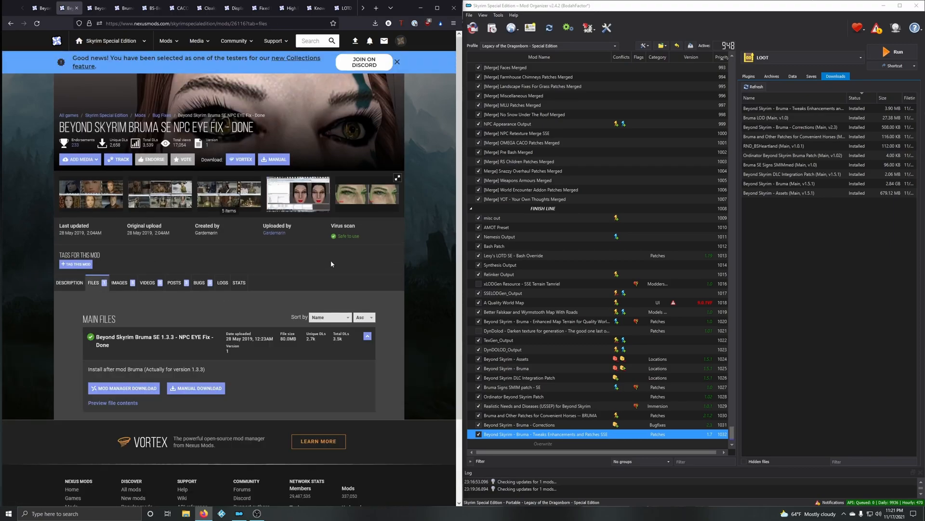
{"action": "left_click", "coordinate": [154, 387]}
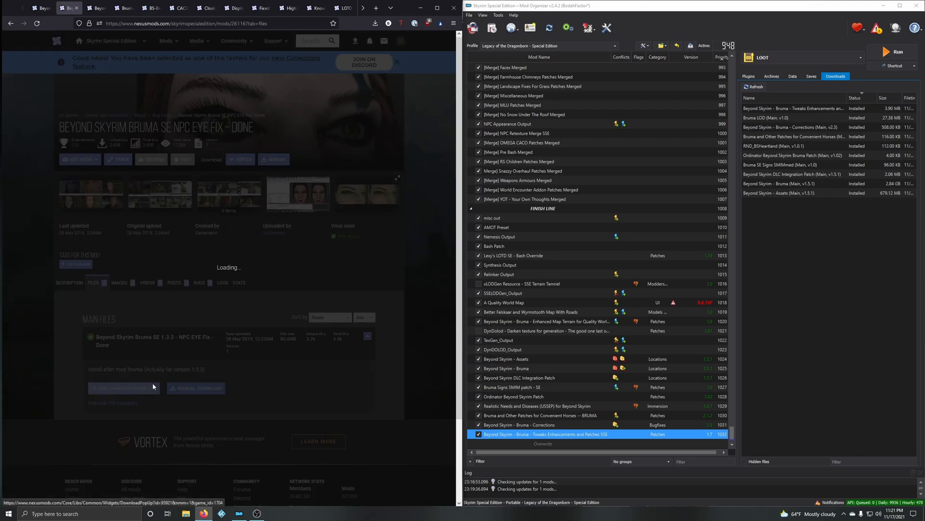
{"action": "left_click", "coordinate": [402, 228]}
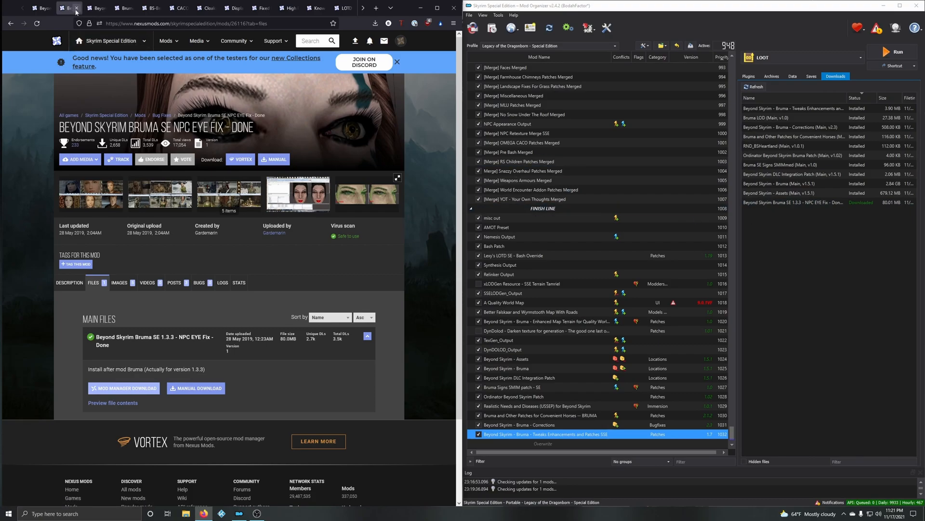
Step: Install the NPC Eye Fix download under its suggested name and enable it in the mod list
{"action": "double_click", "coordinate": [781, 202]}
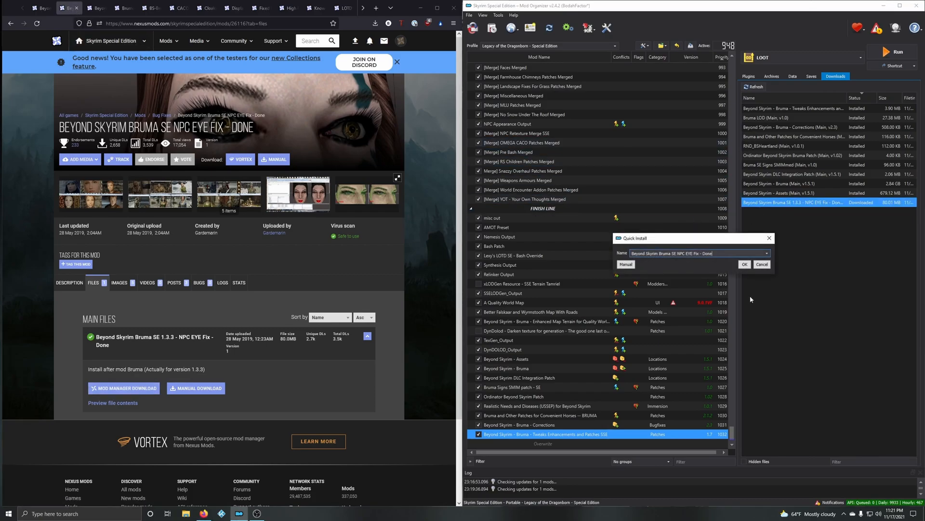
{"action": "left_click", "coordinate": [745, 264]}
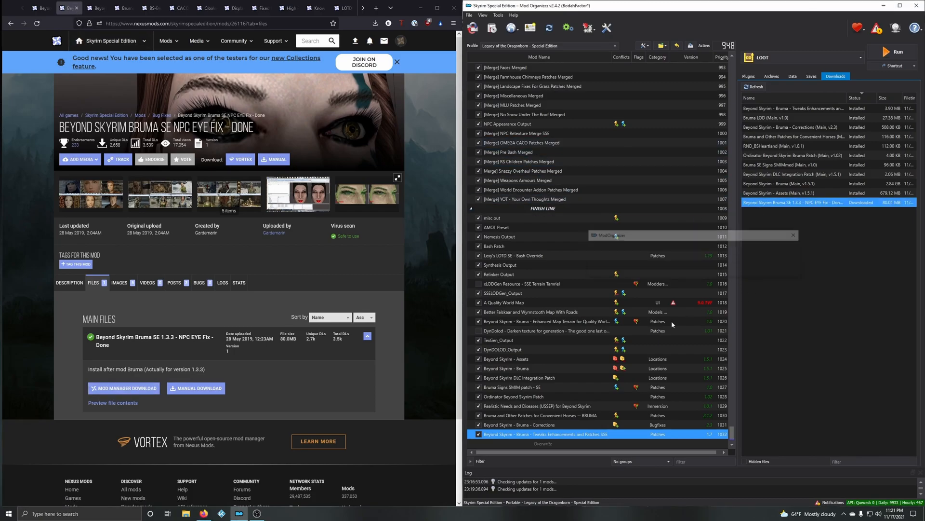
{"action": "key", "text": "space"}
Step: Inspect the installed NPC Eye Fix folder in File Explorer, and close its mod page on Nexus Mods
{"action": "right_click", "coordinate": [505, 435]}
{"action": "left_click", "coordinate": [536, 419]}
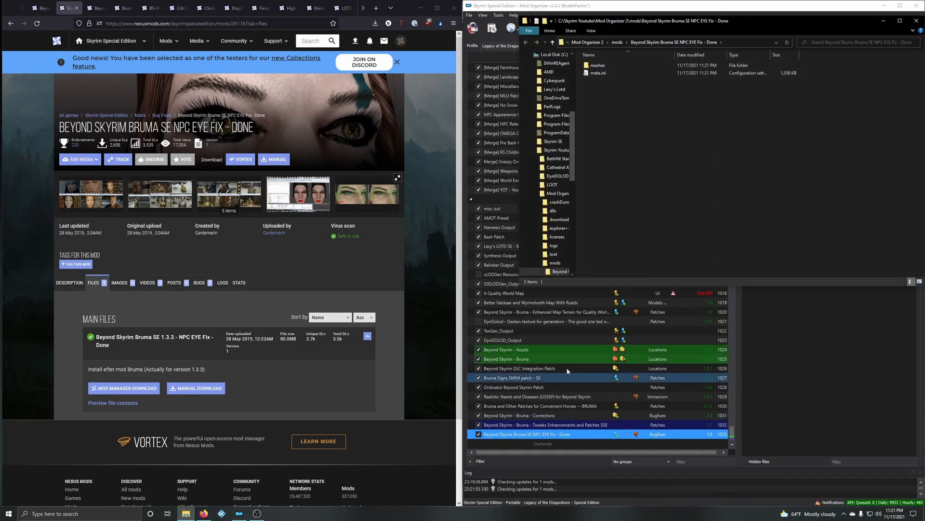
{"action": "left_click", "coordinate": [916, 21]}
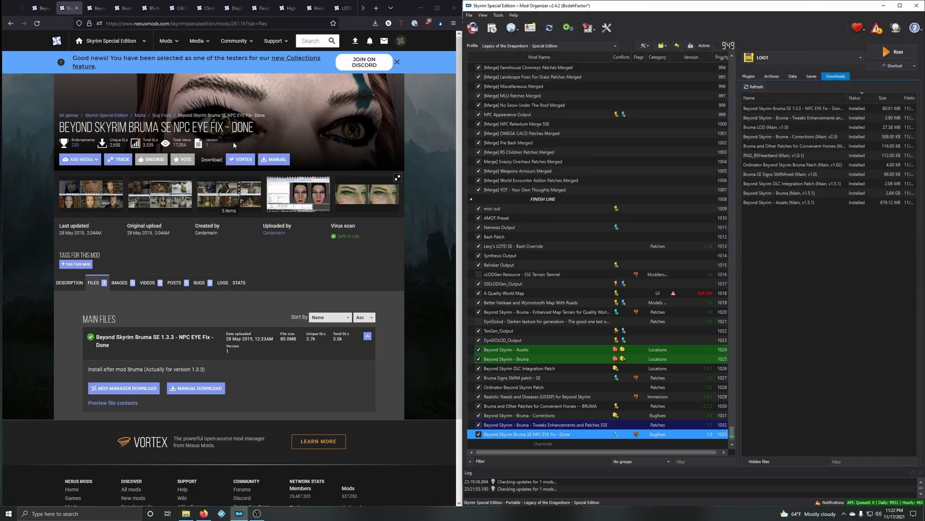
{"action": "left_click", "coordinate": [76, 8]}
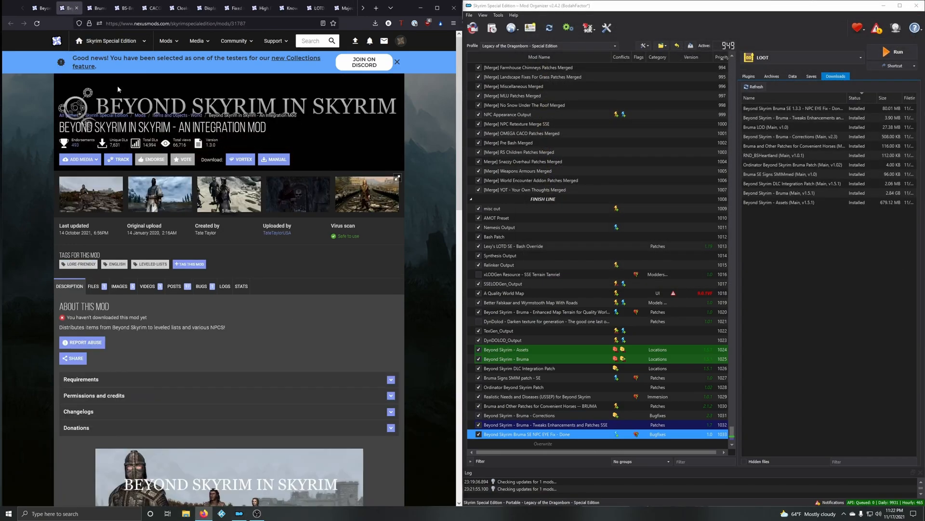